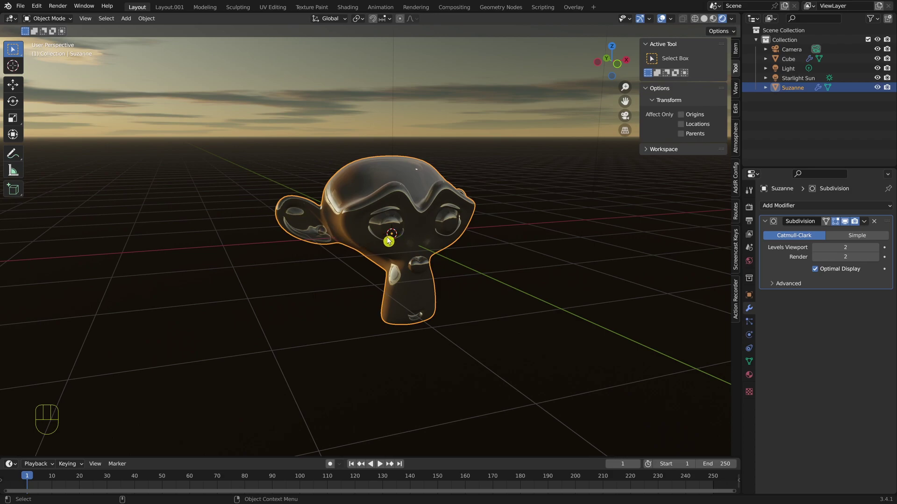
# Step: Align the camera to a front view centred on the monkey head and move it back to Y -11.228 m
pyautogui.press('KP_8')
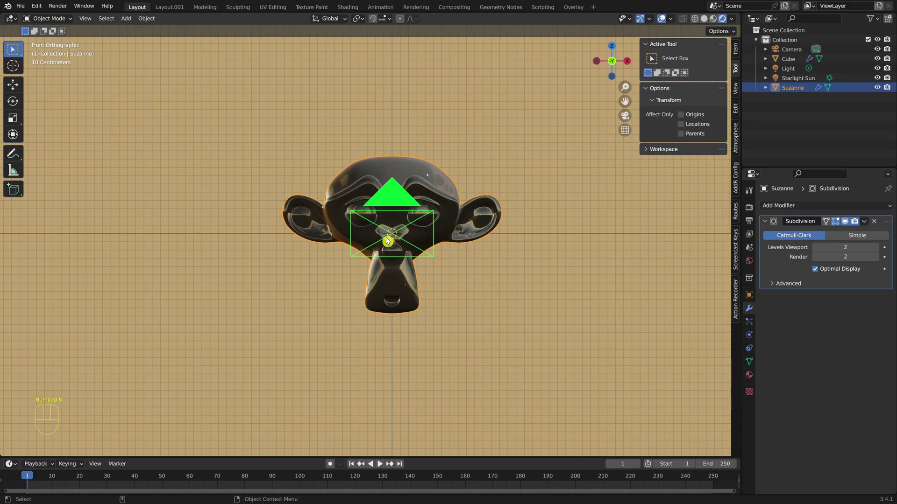
pyautogui.press('Home')
pyautogui.press('KP_Decimal')
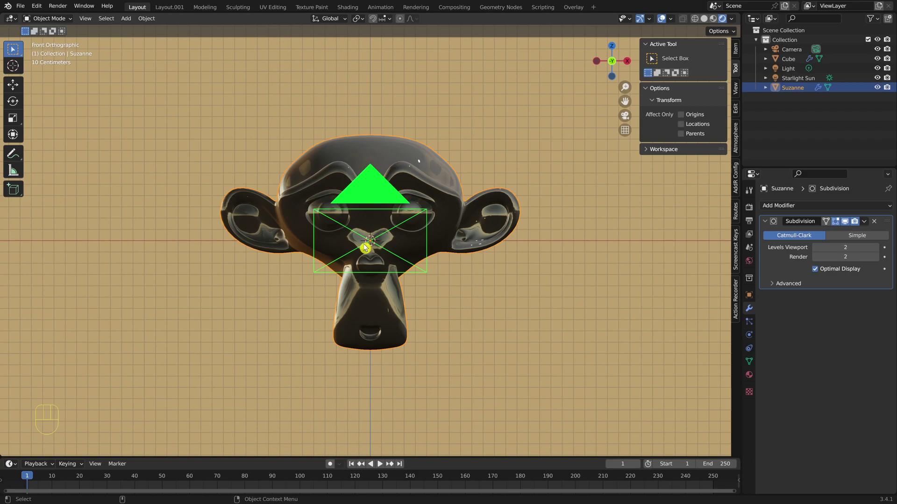
pyautogui.press('ctrl+alt+KP_0')
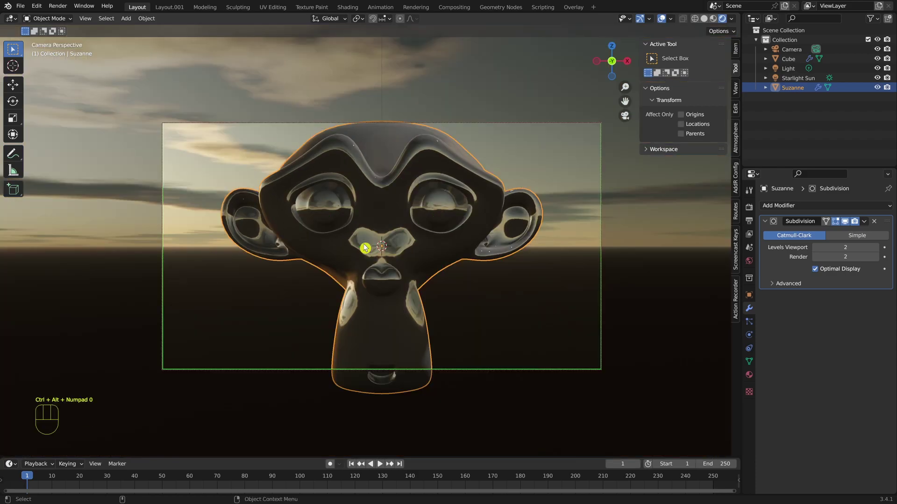
pyautogui.click(788, 53)
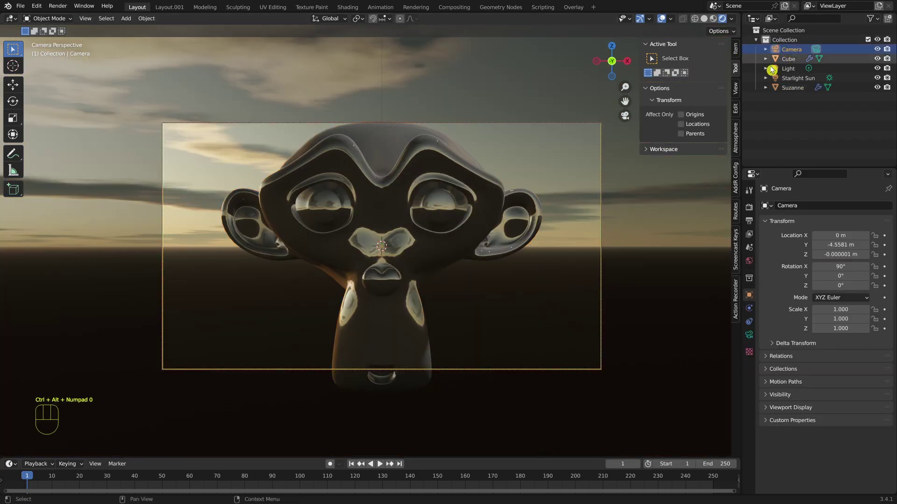
pyautogui.moveTo(825, 245); pyautogui.dragTo(671, 243)
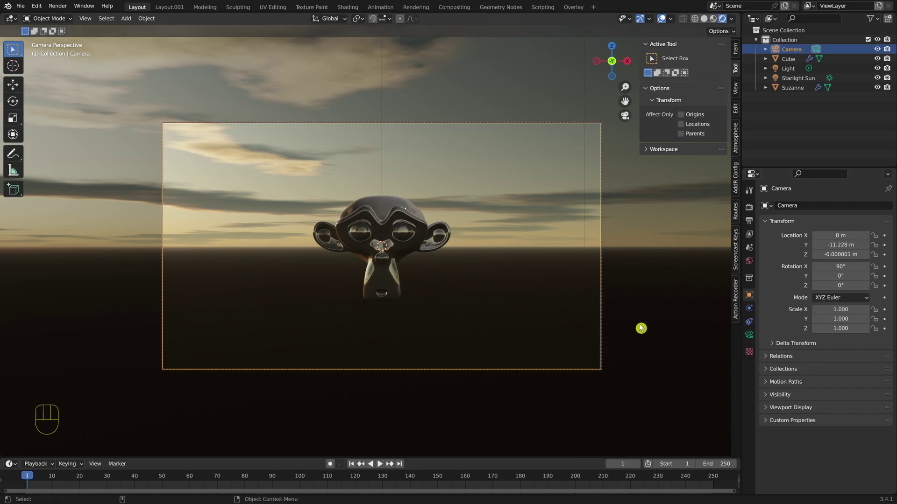
# Step: Set the camera's viewport passepartout to 1.000 so the area outside the frame is fully black
pyautogui.click(748, 337)
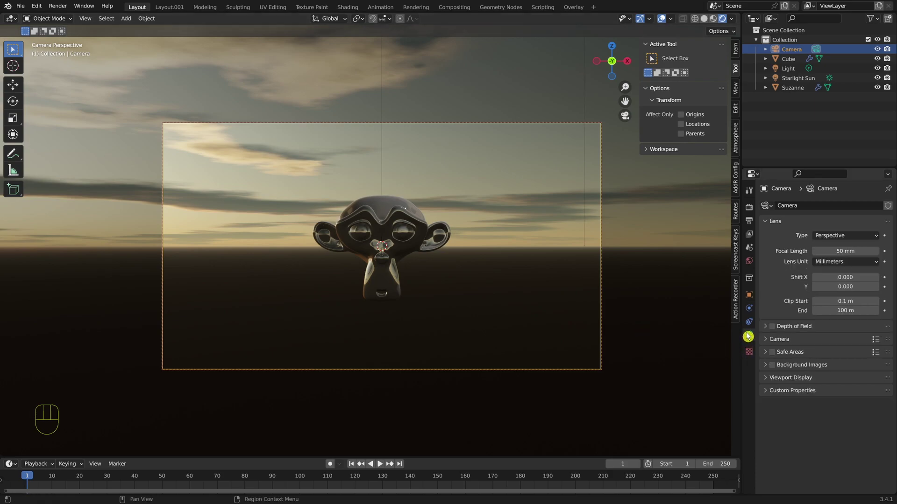
pyautogui.click(768, 382)
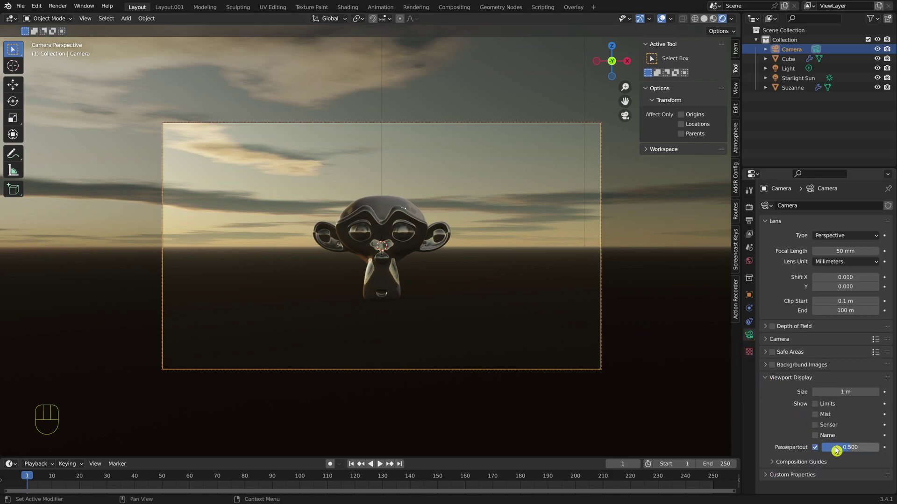
pyautogui.moveTo(839, 452); pyautogui.dragTo(885, 451)
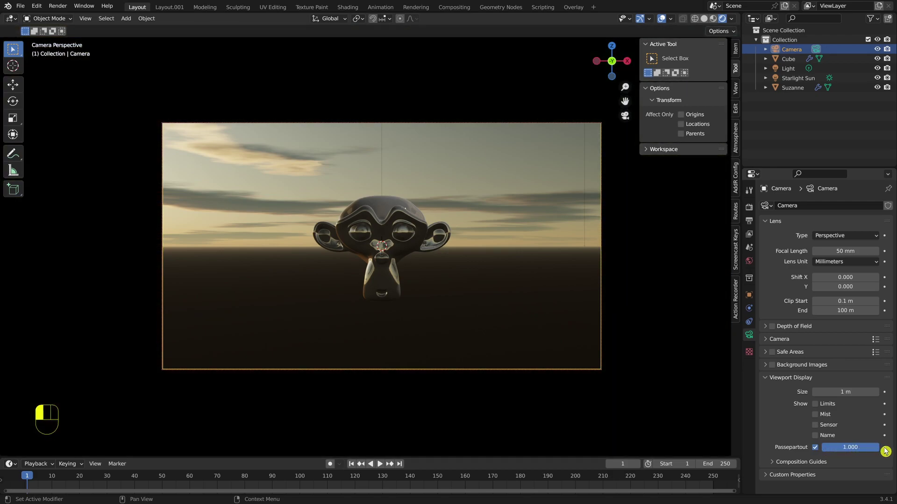
pyautogui.moveTo(885, 452); pyautogui.dragTo(885, 451)
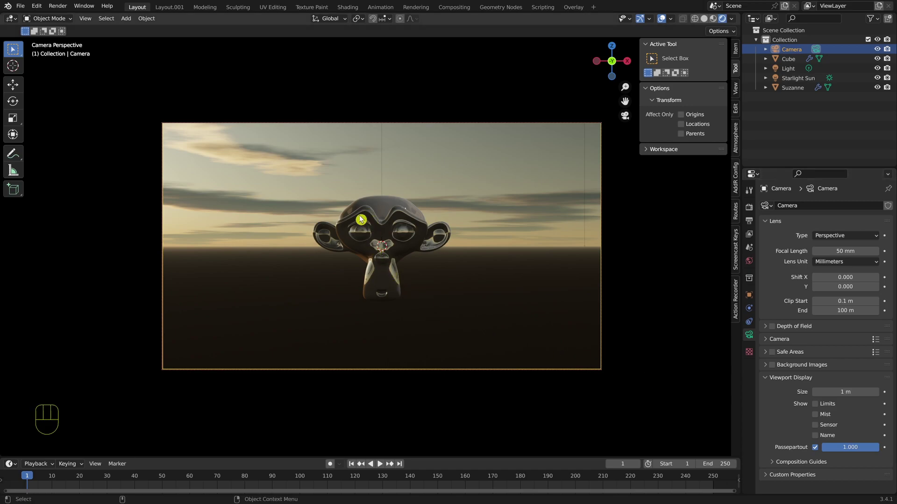
# Step: Set the animation's end frame to 600 and fit the whole frame range in the timeline
pyautogui.doubleClick(718, 464)
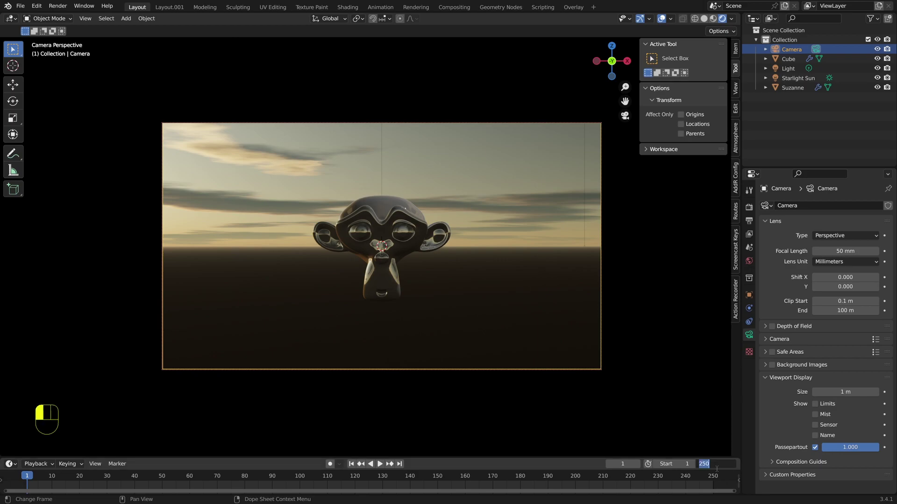
pyautogui.click(717, 468)
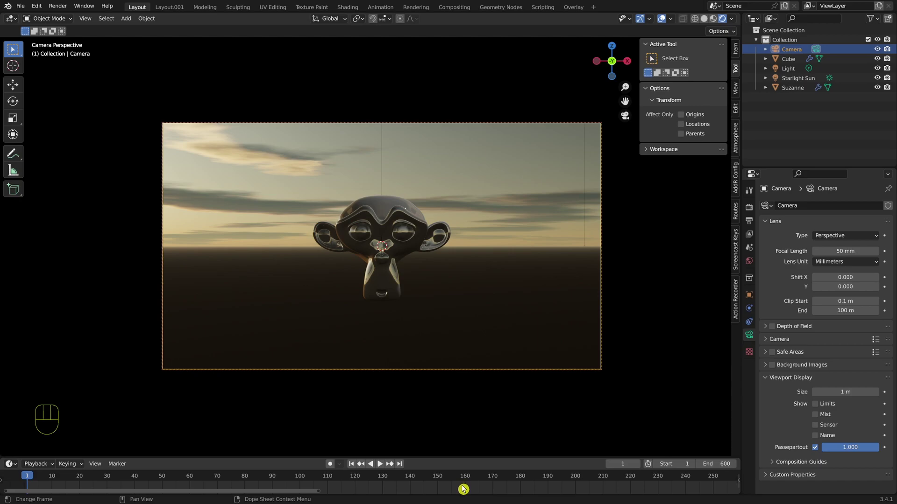
pyautogui.press('Home')
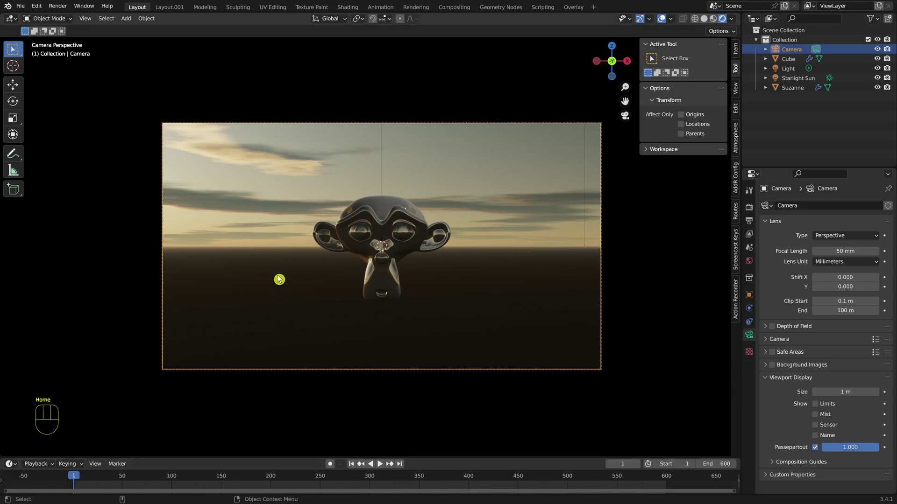
# Step: With auto keying enabled, record the camera orbiting the monkey head live during playback, stopping at about frame 449
pyautogui.click(359, 240)
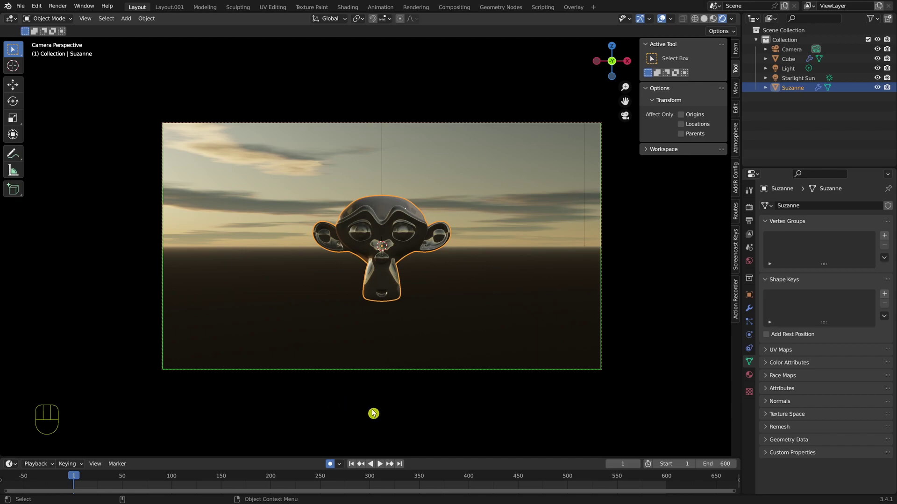
pyautogui.click(379, 466)
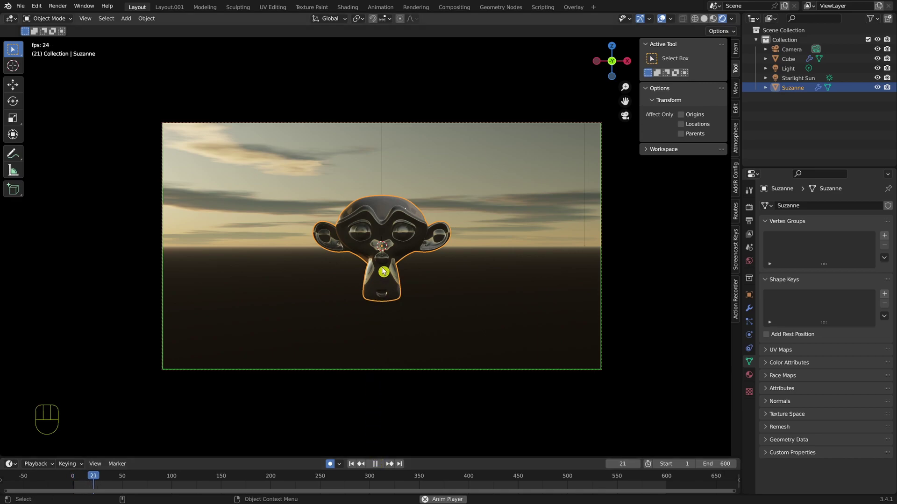
pyautogui.press('KP_1')
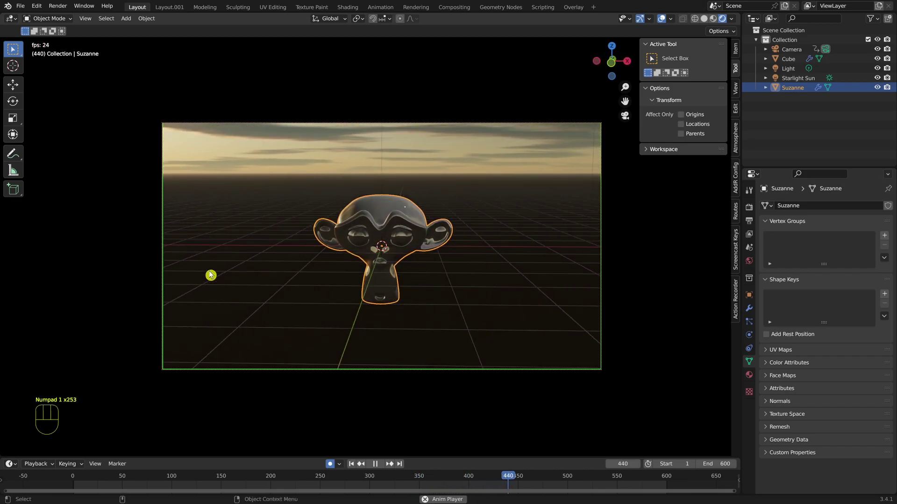
pyautogui.press('space')
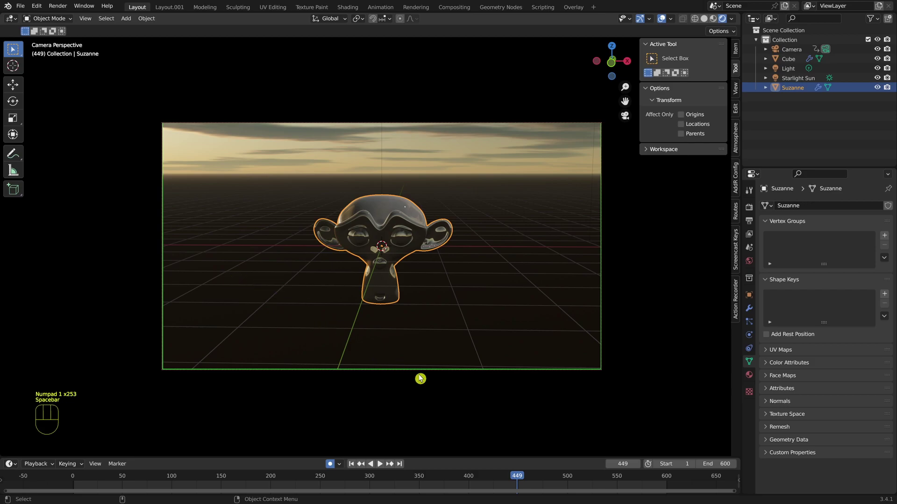
# Step: Step through the early frames to find where the camera movement begins and set the animation's start frame to 23
pyautogui.moveTo(509, 474); pyautogui.dragTo(99, 461)
pyautogui.press('Right')
pyautogui.press('Right')
pyautogui.press('Left')
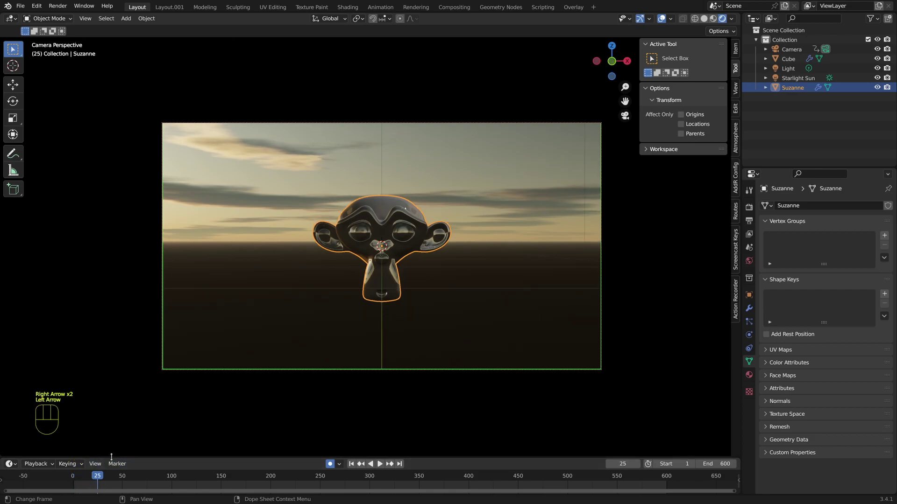
pyautogui.press('Left')
pyautogui.press('Left')
pyautogui.press('Right')
pyautogui.press('Right')
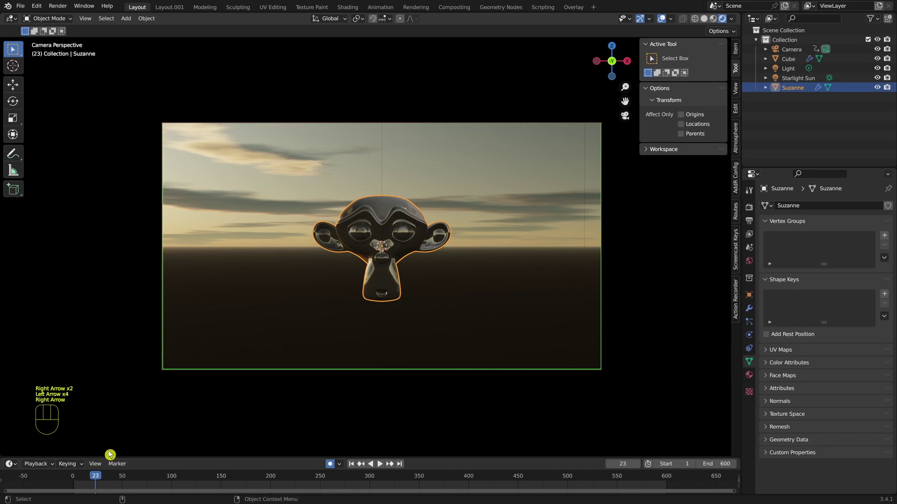
pyautogui.press('Left')
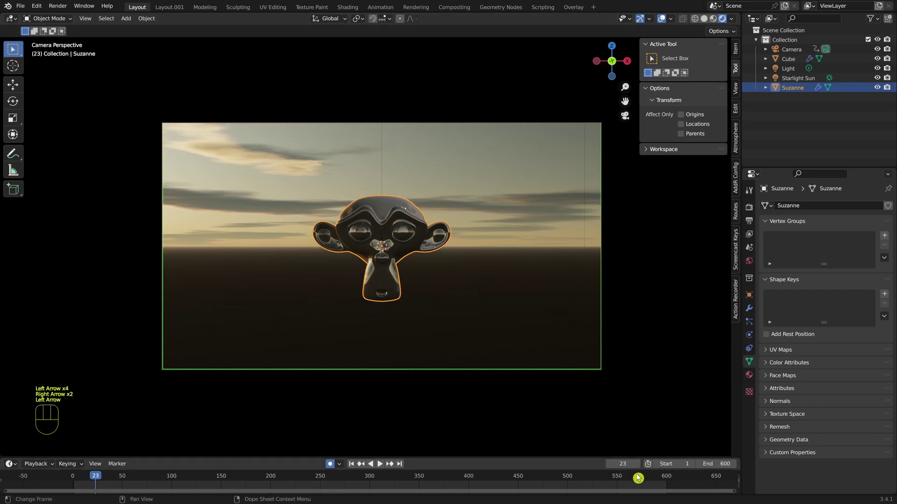
pyautogui.click(667, 465)
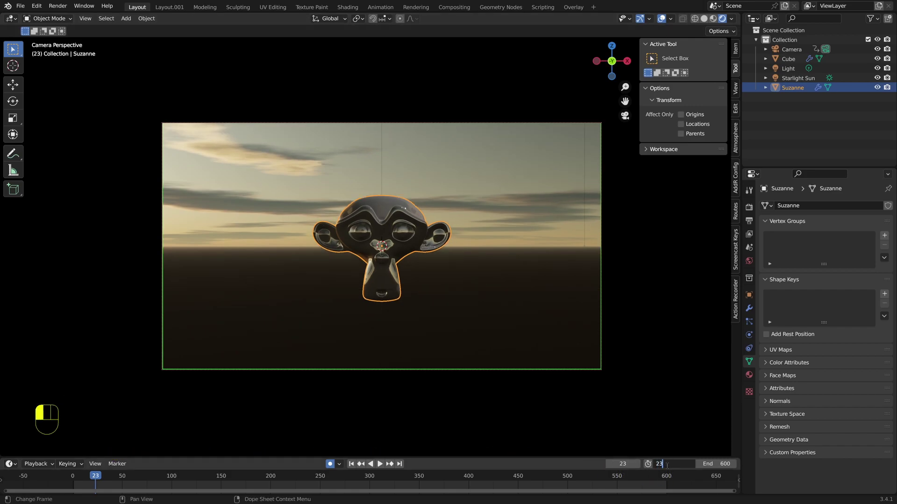
pyautogui.write('23')
pyautogui.press('Return')
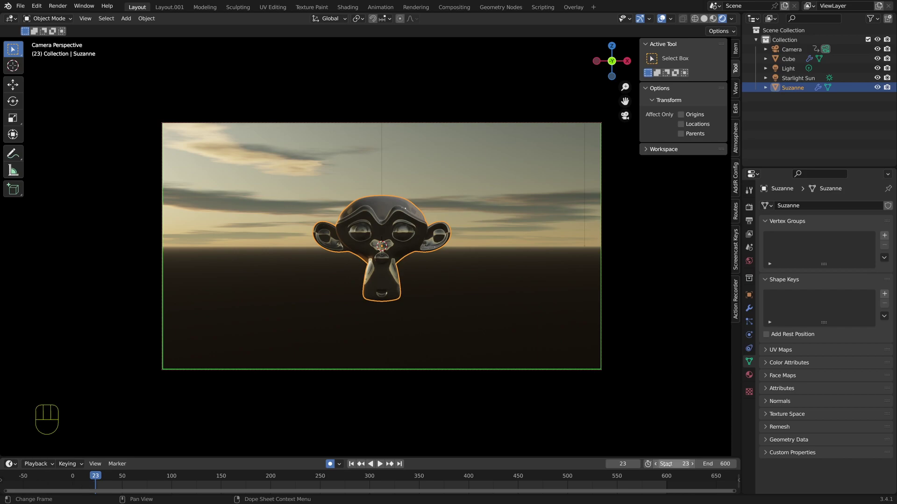
# Step: Step through the late frames to find where the camera movement stops and set the animation's end frame to 433
pyautogui.moveTo(94, 475); pyautogui.dragTo(501, 474)
pyautogui.press('Left')
pyautogui.press('Left')
pyautogui.press('Left')
pyautogui.press('Left')
pyautogui.press('Right')
pyautogui.press('Right')
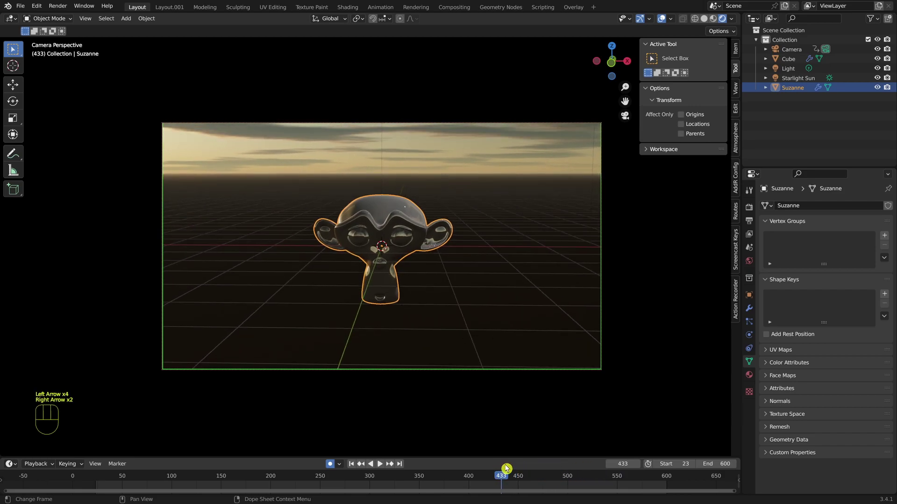
pyautogui.press('Left')
pyautogui.press('Left')
pyautogui.press('Right')
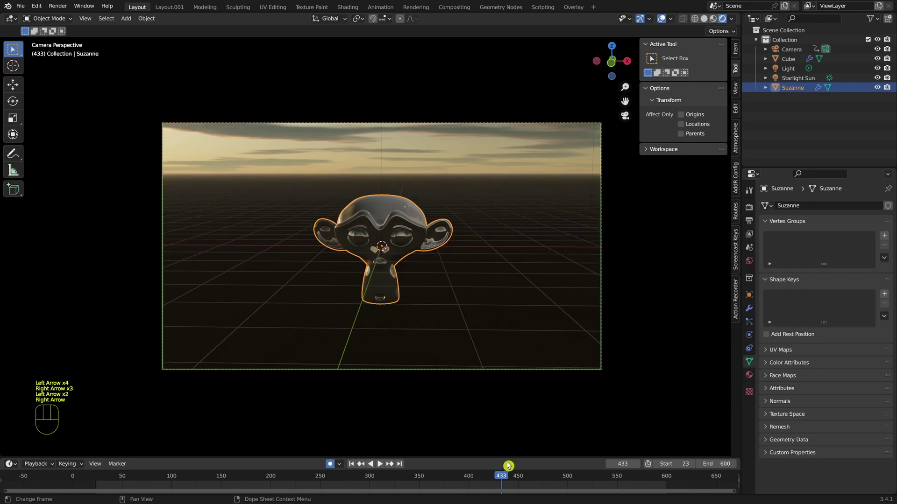
pyautogui.click(714, 464)
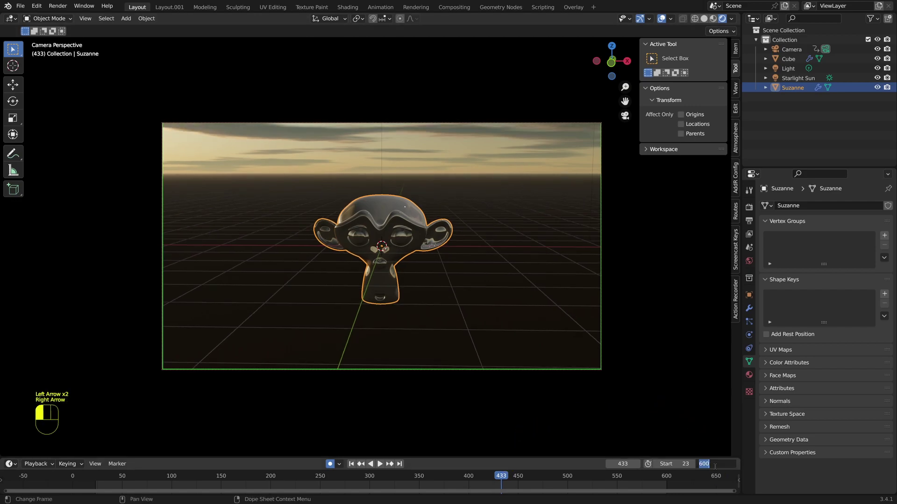
pyautogui.press('Return')
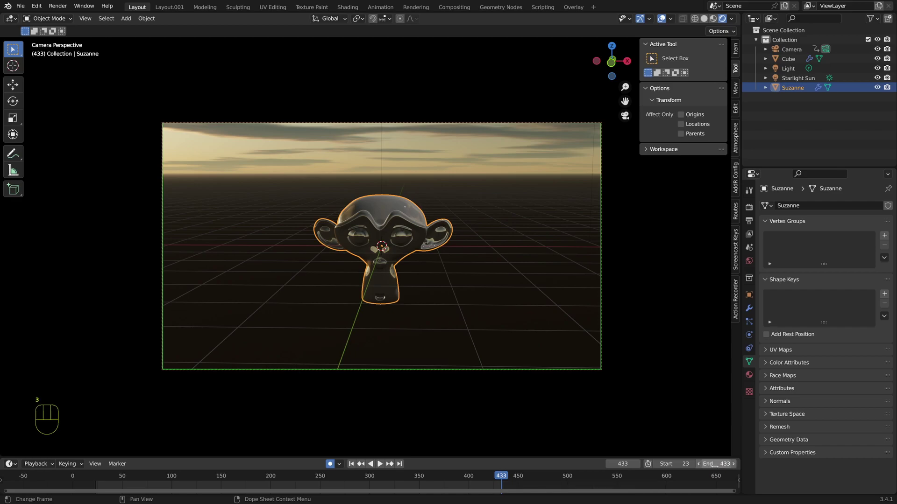
pyautogui.press('Home')
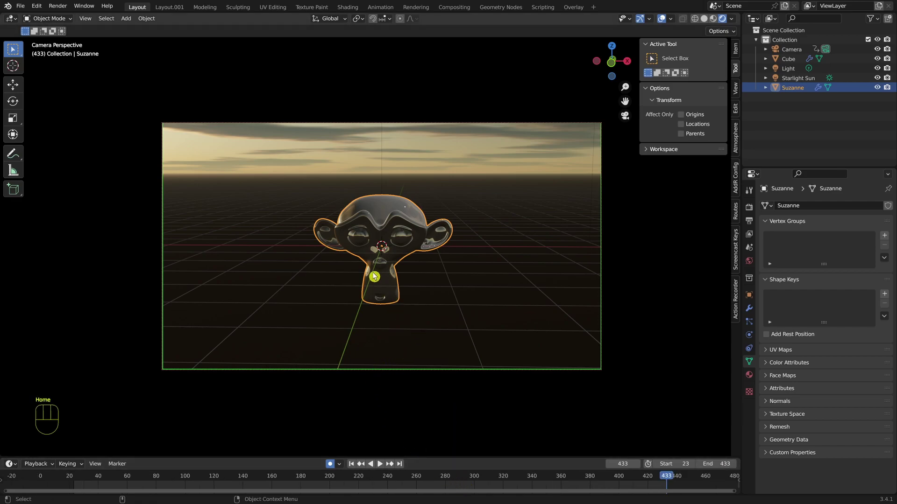
# Step: Play back the recorded camera movement from near the beginning of the trimmed range to check its smoothness
pyautogui.moveTo(666, 483); pyautogui.dragTo(97, 475)
pyautogui.press('space')
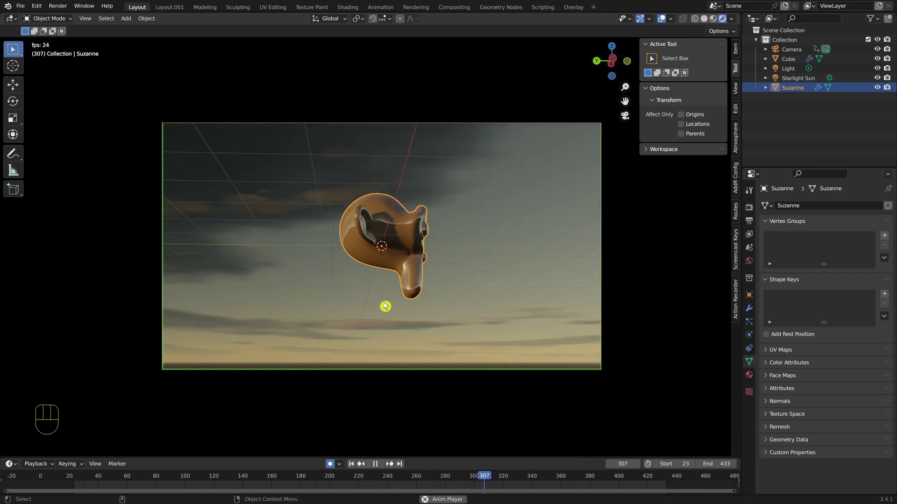
pyautogui.press('space')
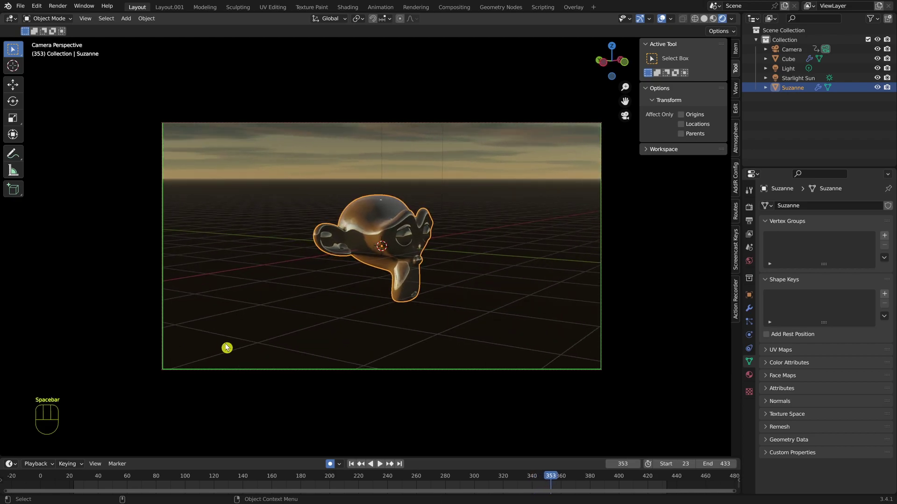
# Step: Split the 3D viewport in two, turn the new area into a Graph Editor, and hide the sidebars in both areas
pyautogui.moveTo(2, 14); pyautogui.dragTo(497, 137)
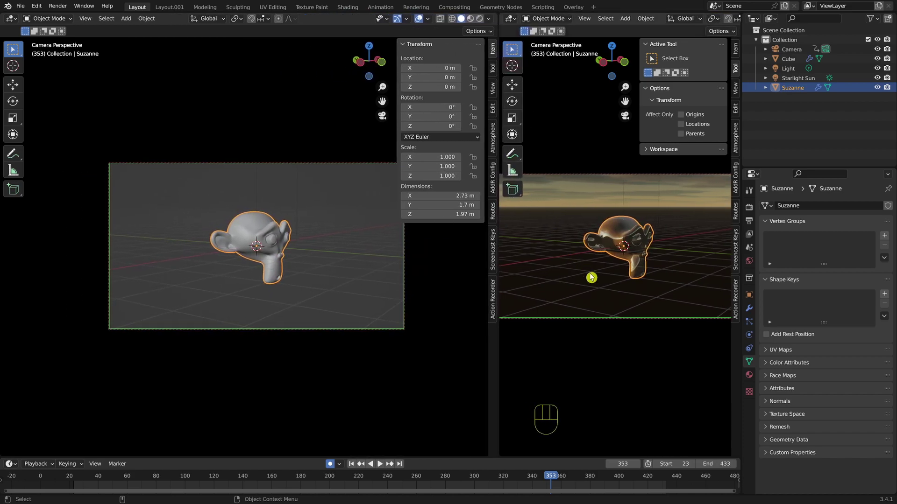
pyautogui.press('n')
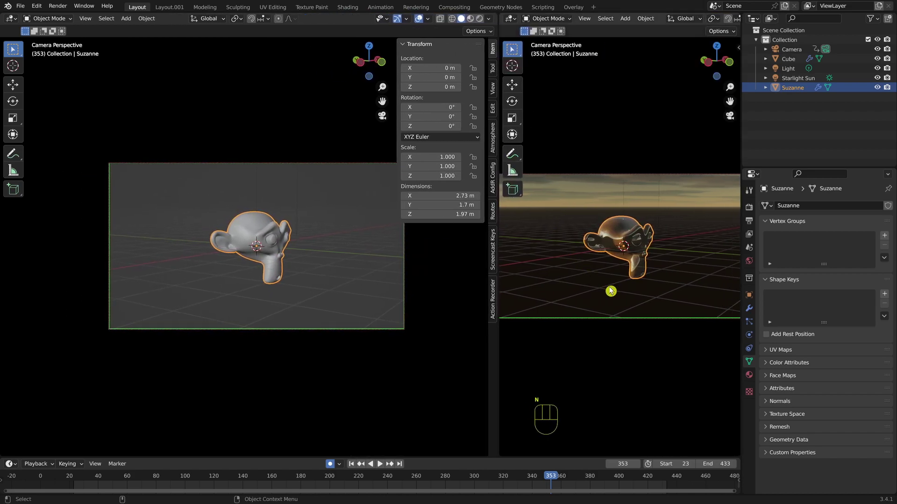
pyautogui.click(11, 21)
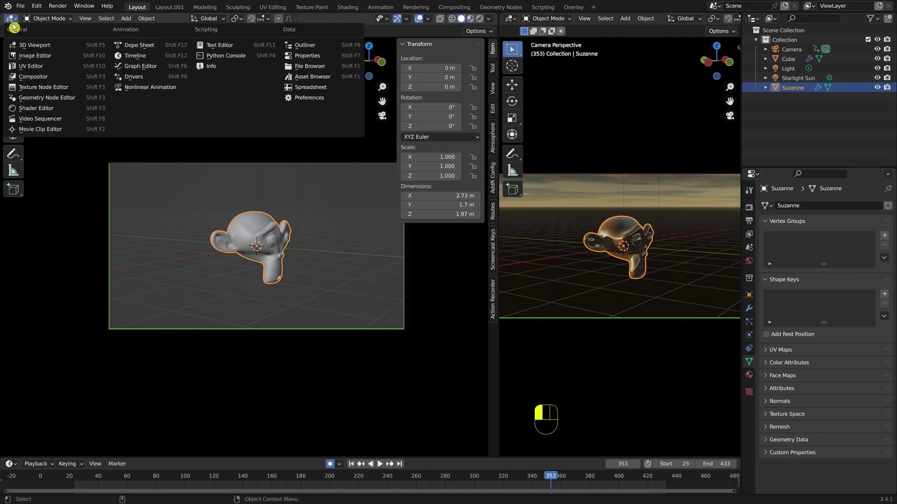
pyautogui.click(126, 72)
pyautogui.press('n')
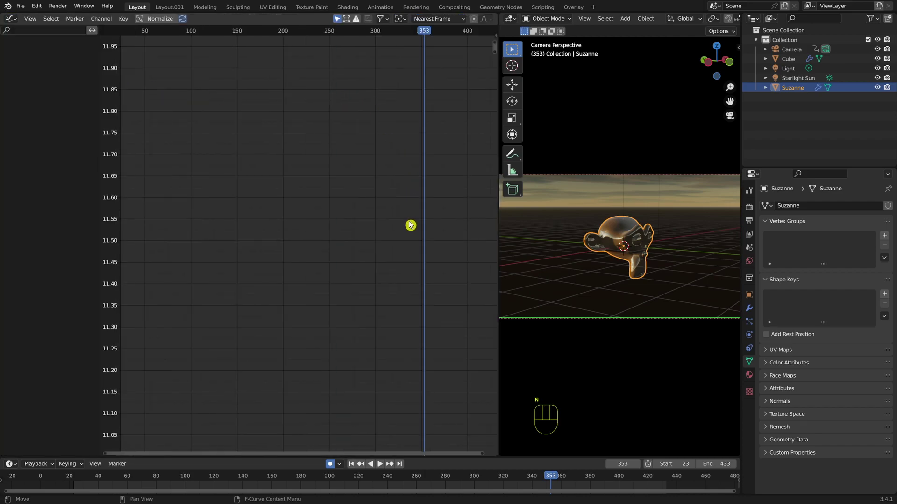
# Step: Display all of the camera's animation curves in the Graph Editor and smooth their keyframes repeatedly, 53 times
pyautogui.click(790, 50)
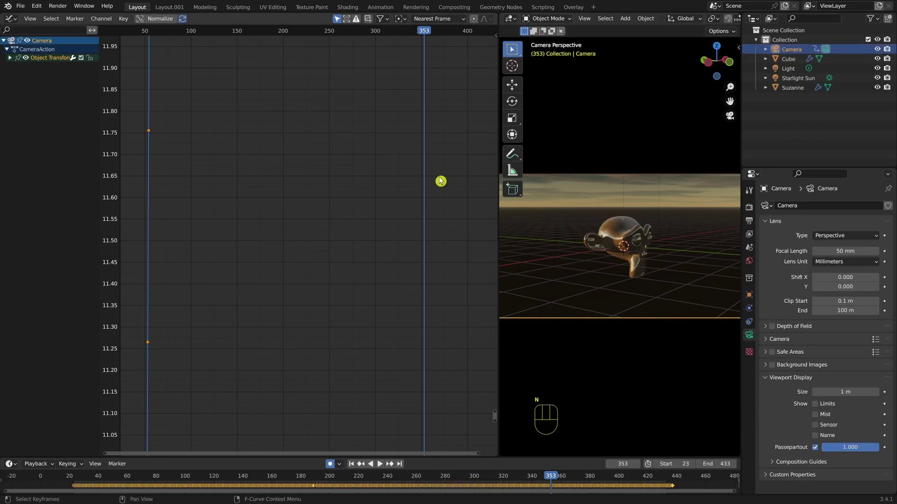
pyautogui.press('Home')
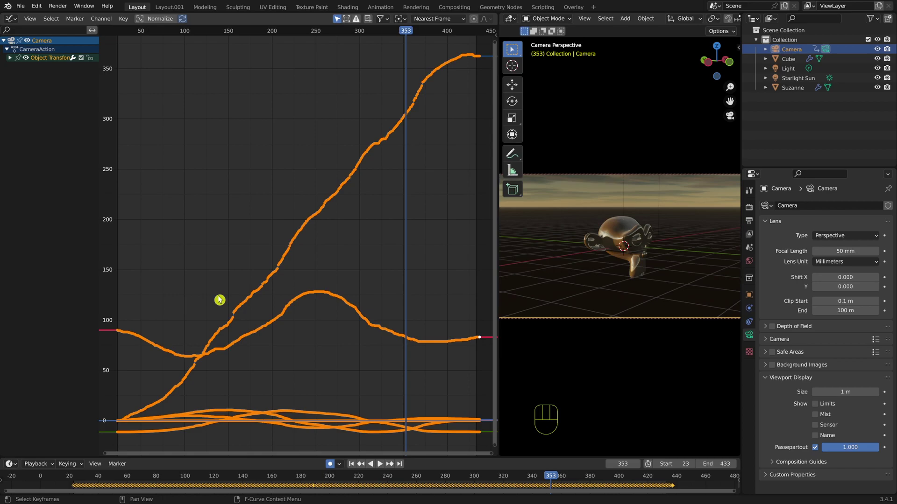
pyautogui.hotkey('alt', 'o')
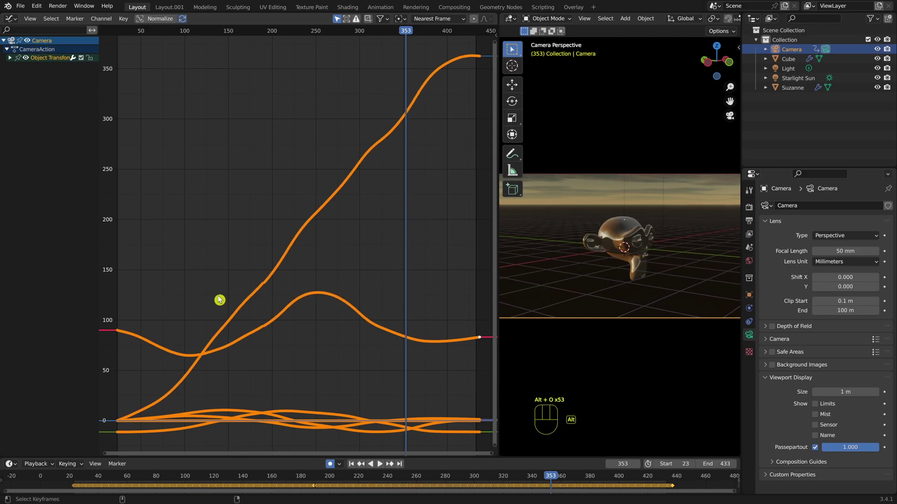
# Step: Smooth the keyframes of all the camera's animation curves several more times
pyautogui.hotkey('alt', 'o')
pyautogui.hotkey('alt', 'o')
pyautogui.hotkey('alt', 'o')
pyautogui.hotkey('alt', 'o')
pyautogui.hotkey('alt', 'o')
pyautogui.hotkey('alt', 'o')
# Step: Play back the smoothed camera movement from frame 29 to check how it looks
pyautogui.moveTo(405, 29); pyautogui.dragTo(124, 81)
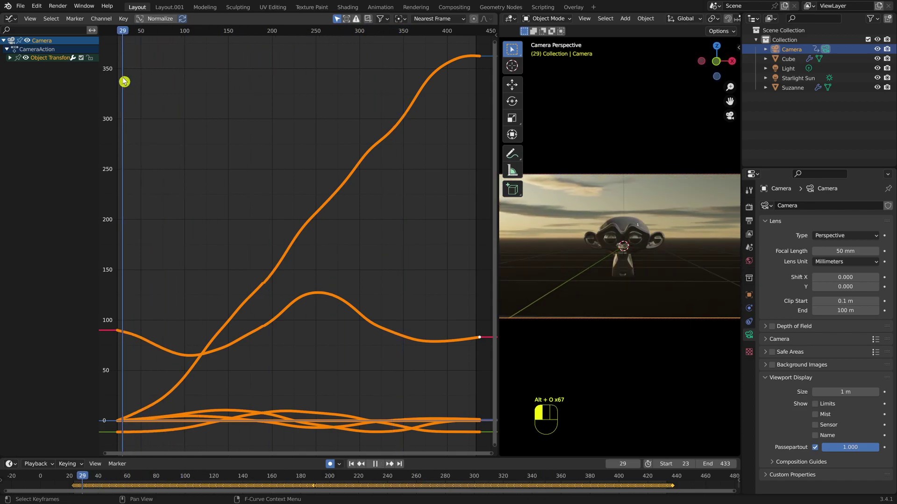
pyautogui.press('space')
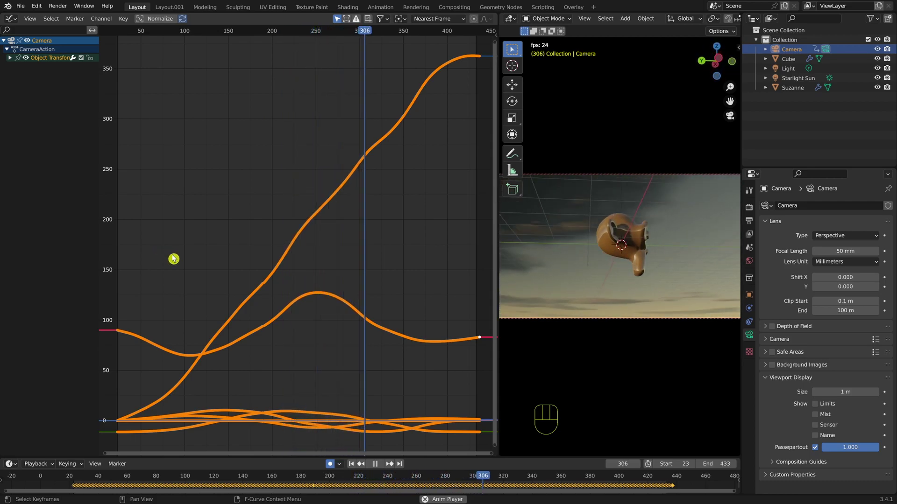
pyautogui.press('space')
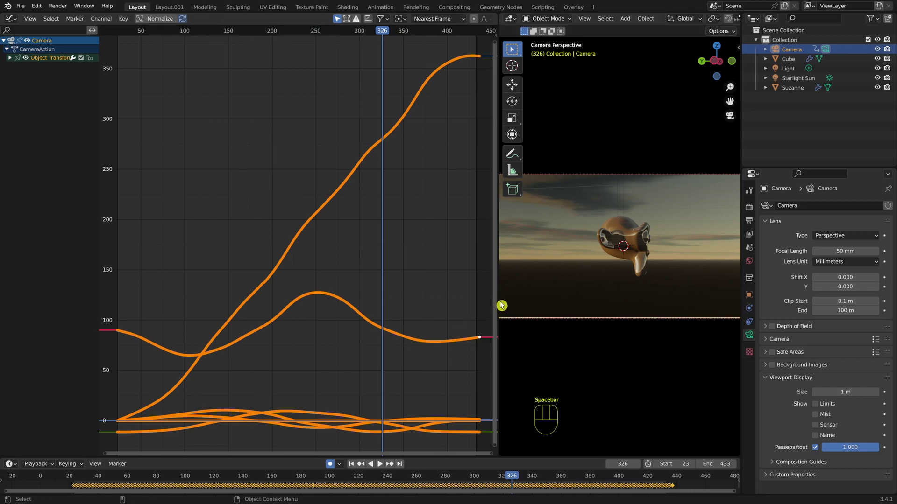
# Step: Maximize the Graph Editor and select only the keyframes from about frame 227 to the end on all curves
pyautogui.moveTo(498, 304); pyautogui.dragTo(498, 304)
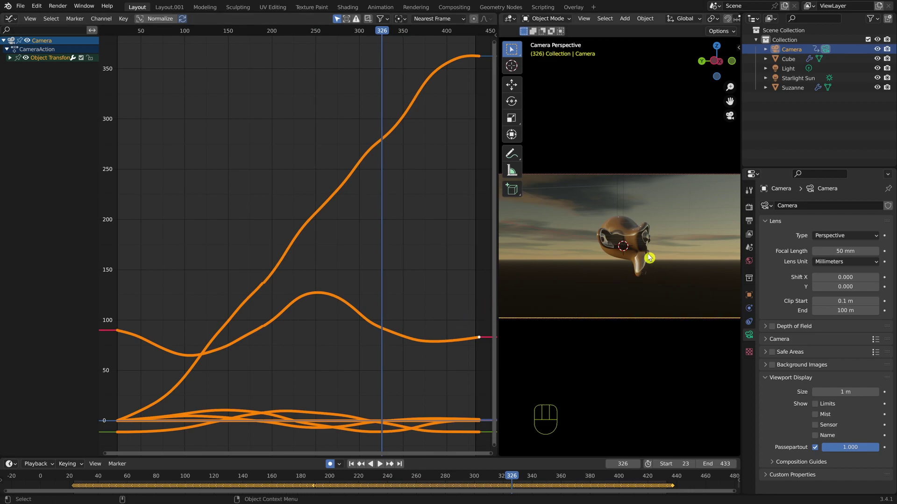
pyautogui.moveTo(497, 327)
pyautogui.mouseDown()
pyautogui.moveTo(577, 327)
pyautogui.moveTo(496, 328)
pyautogui.mouseUp()
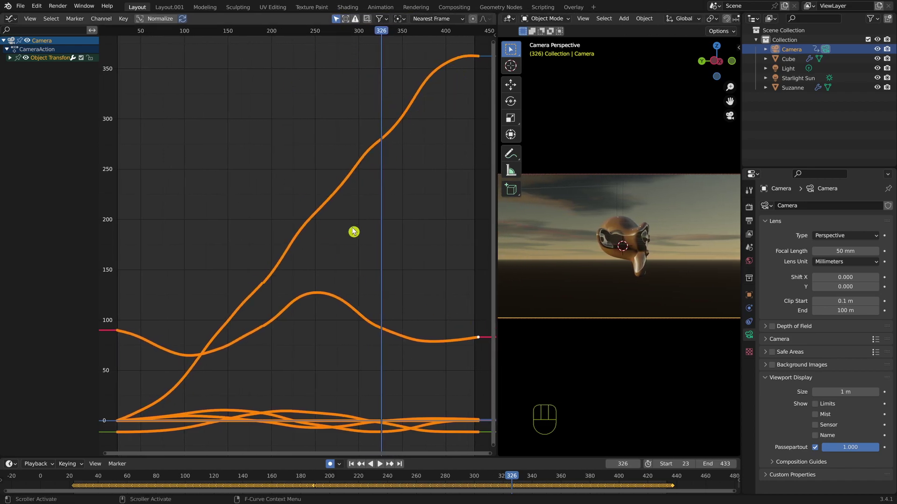
pyautogui.hotkey('ctrl', 'space')
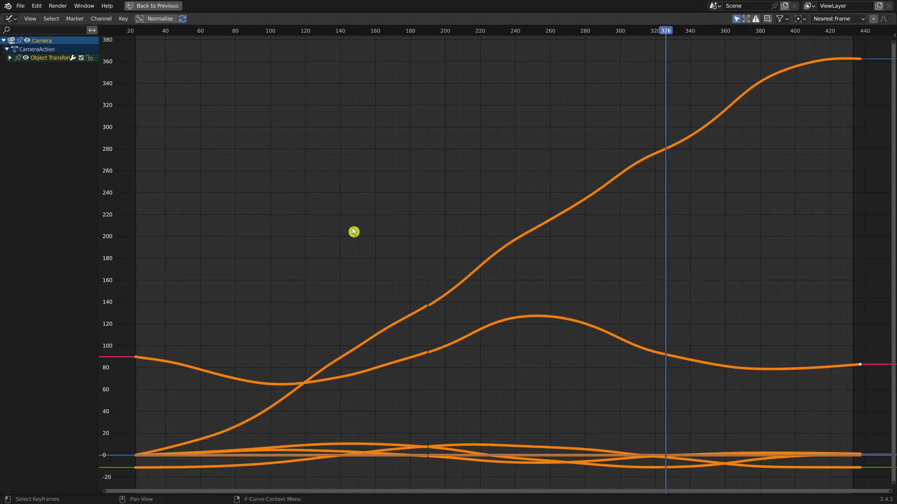
pyautogui.click(494, 48)
pyautogui.moveTo(491, 41); pyautogui.dragTo(872, 477)
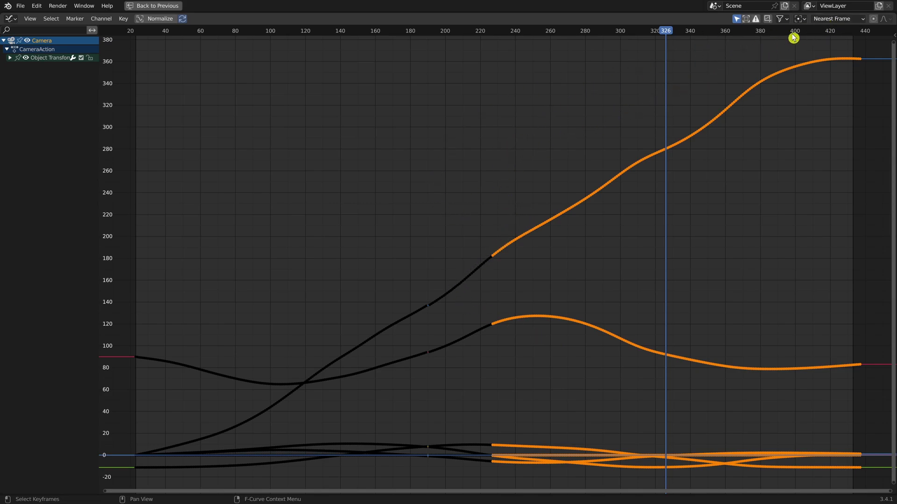
# Step: Set the Graph Editor's pivot point to 2D Cursor and place the playhead at frame 227, where the selected keyframes begin
pyautogui.click(800, 18)
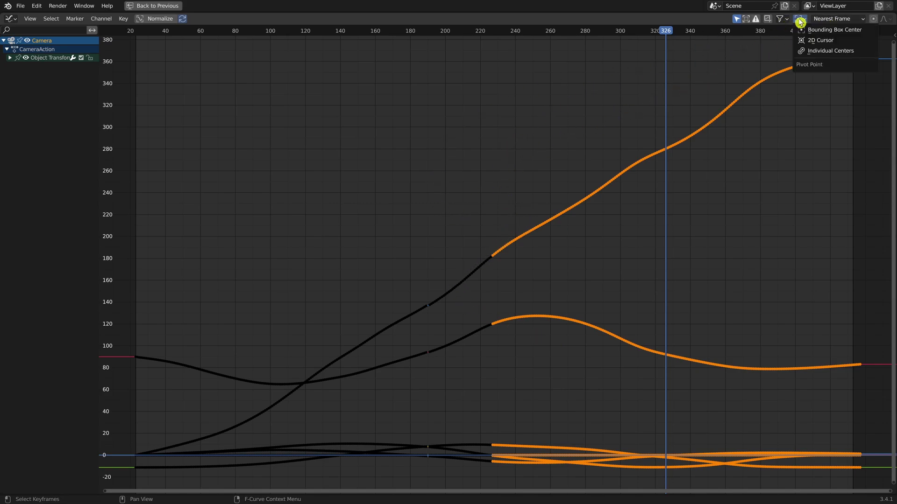
pyautogui.click(811, 41)
pyautogui.moveTo(666, 31); pyautogui.dragTo(494, 71)
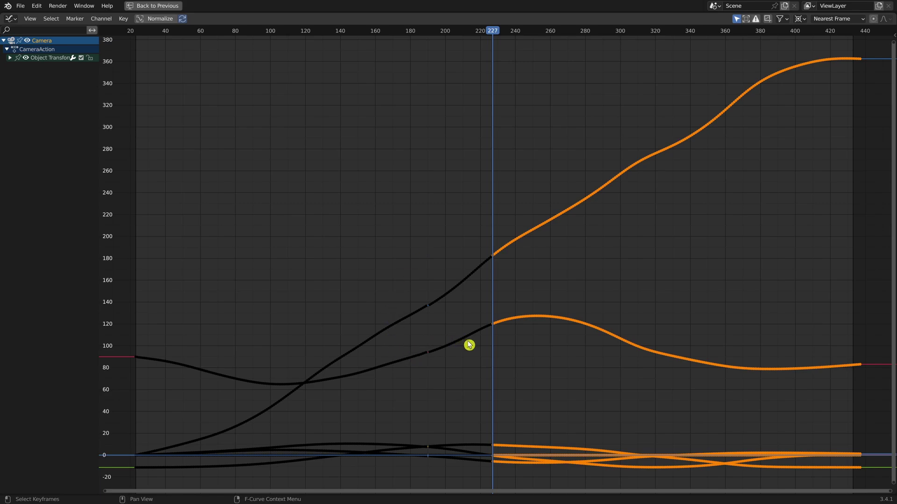
# Step: Try compressing the selected keyframes in time by scaling them along X about the playhead, and undo it
pyautogui.press('s')
pyautogui.press('x')
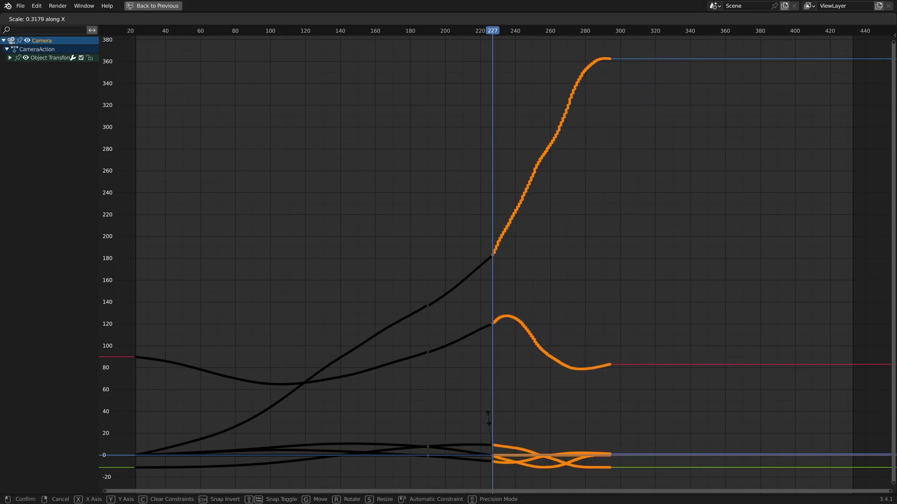
pyautogui.click(481, 375)
pyautogui.hotkey('ctrl', 'z')
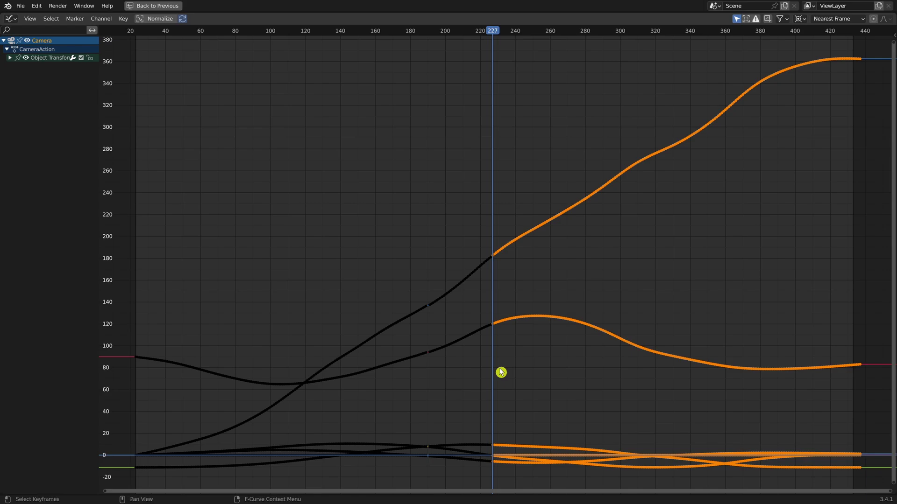
# Step: Try scaling the selected keyframes along X with proportional editing, adjusting the proportional size to about 66, and undo the scaling
pyautogui.click(873, 19)
pyautogui.press('s')
pyautogui.press('x')
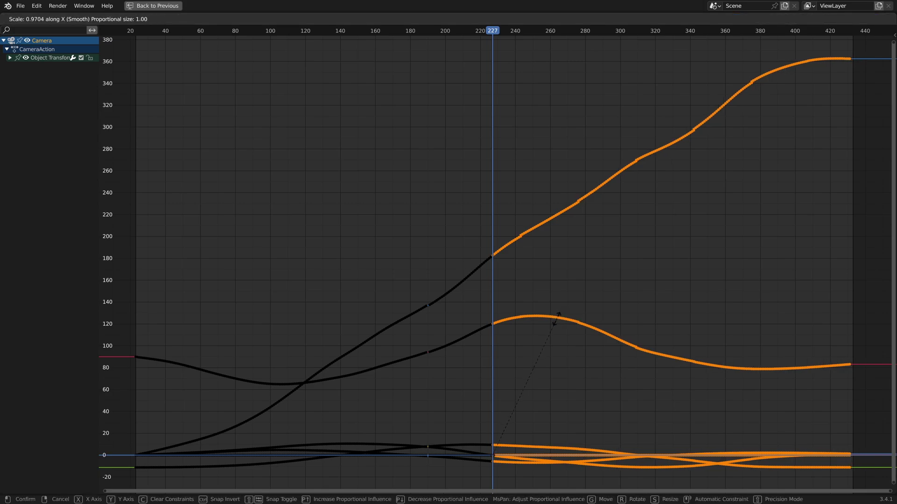
pyautogui.scroll(-9, 543, 350)
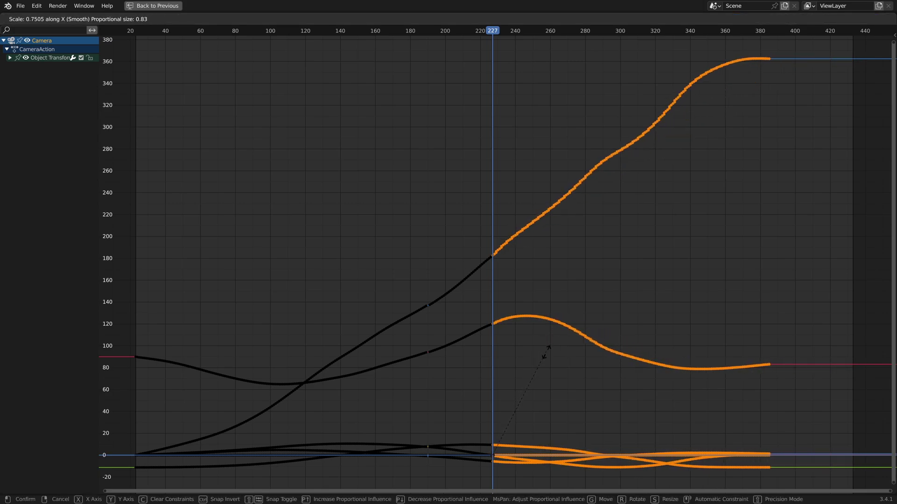
pyautogui.scroll(-20, 532, 389)
pyautogui.scroll(3, 546, 374)
pyautogui.scroll(-2, 542, 367)
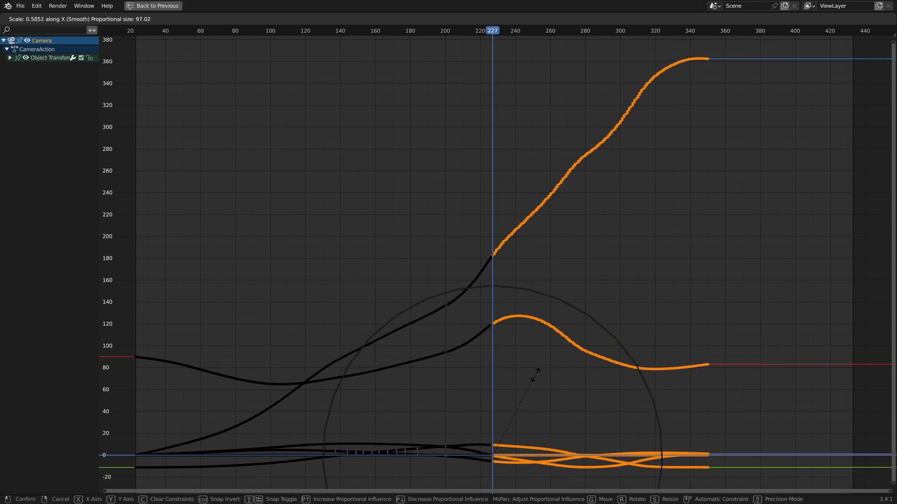
pyautogui.scroll(3, 547, 350)
pyautogui.scroll(-2, 537, 366)
pyautogui.scroll(3, 533, 373)
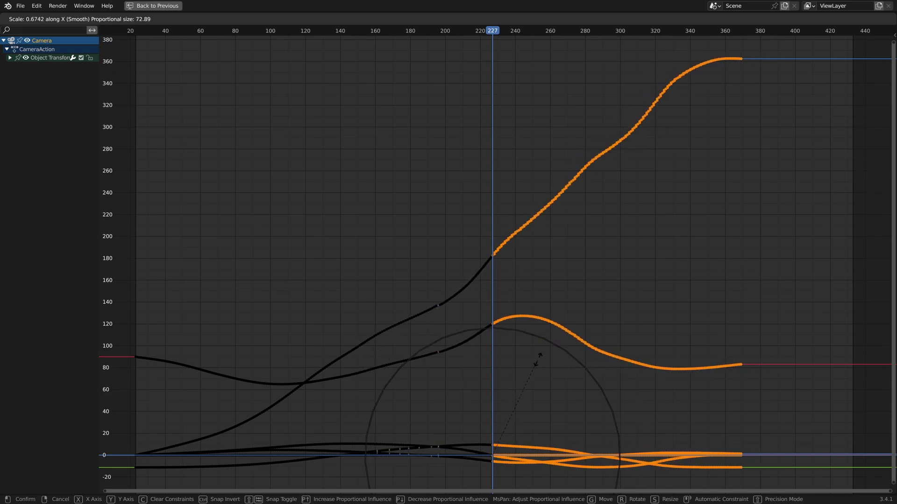
pyautogui.scroll(-2, 544, 346)
pyautogui.scroll(2, 537, 369)
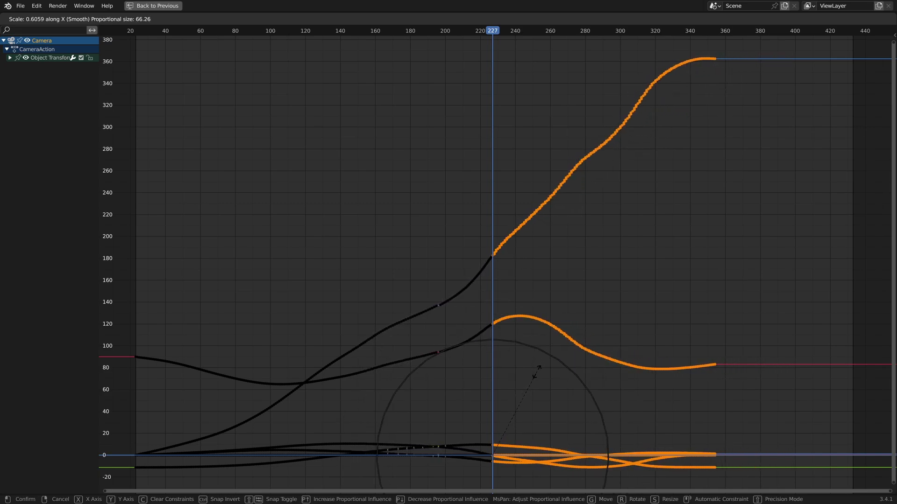
pyautogui.click(545, 381)
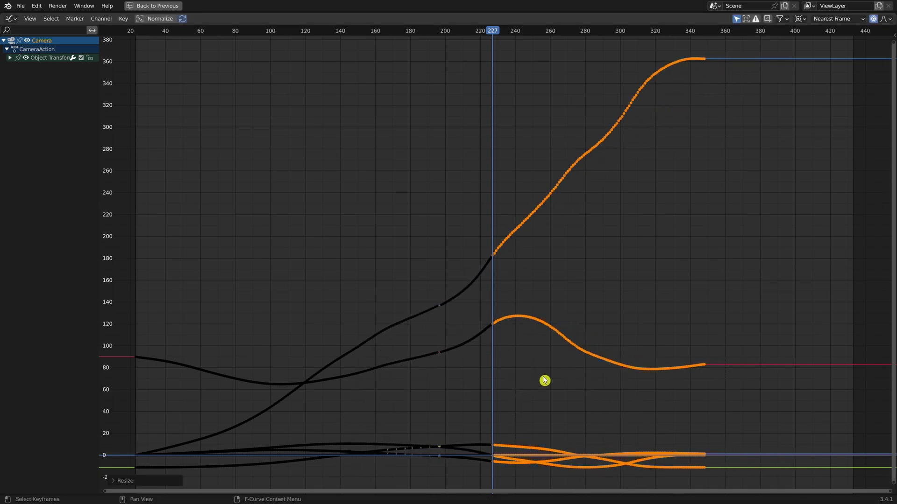
pyautogui.hotkey('ctrl', 'z')
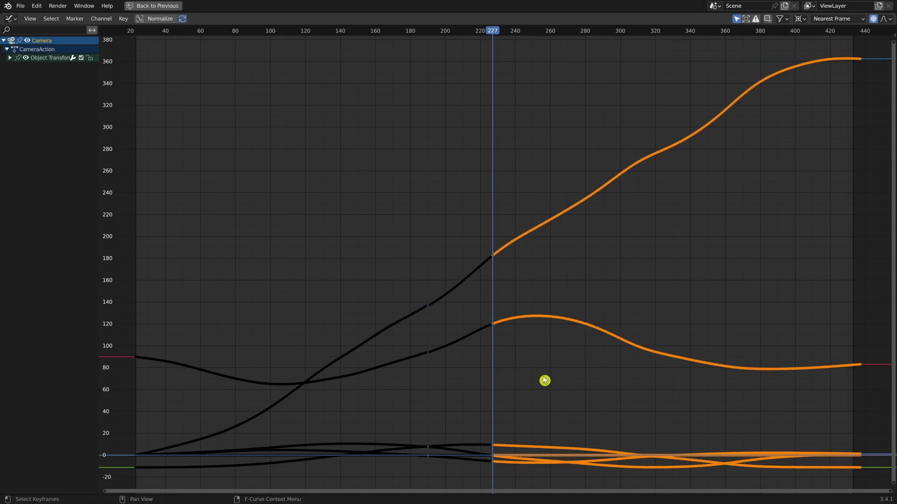
# Step: Restore the full layout, expand the 3D viewport over the Graph Editor, and return to the start frame 23
pyautogui.hotkey('ctrl', 'space')
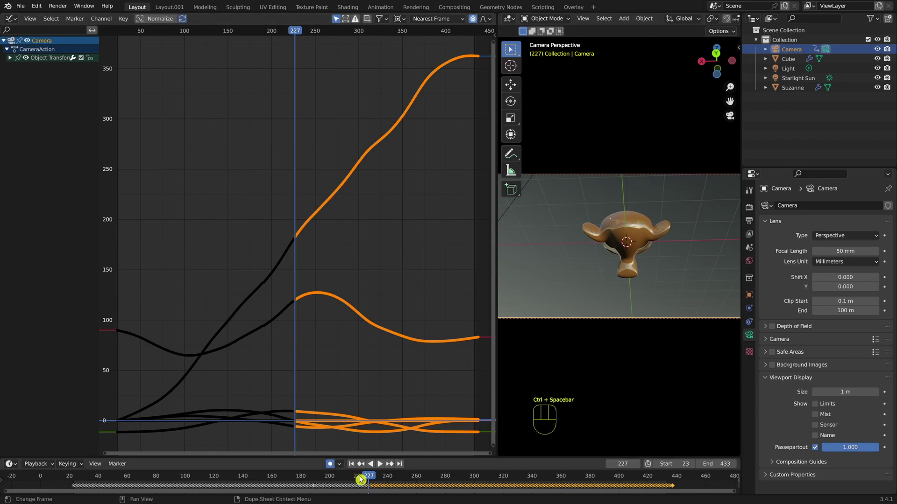
pyautogui.moveTo(369, 478); pyautogui.dragTo(451, 428)
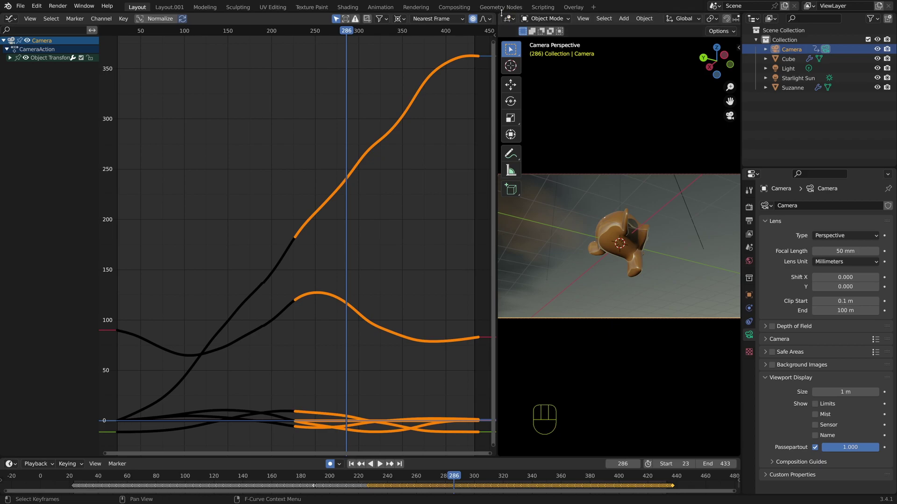
pyautogui.moveTo(501, 14); pyautogui.dragTo(214, 244)
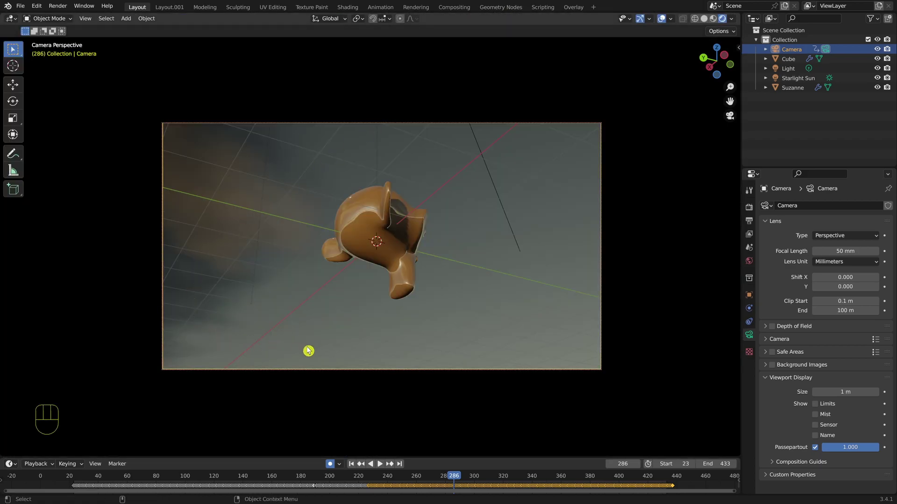
pyautogui.press('F15')
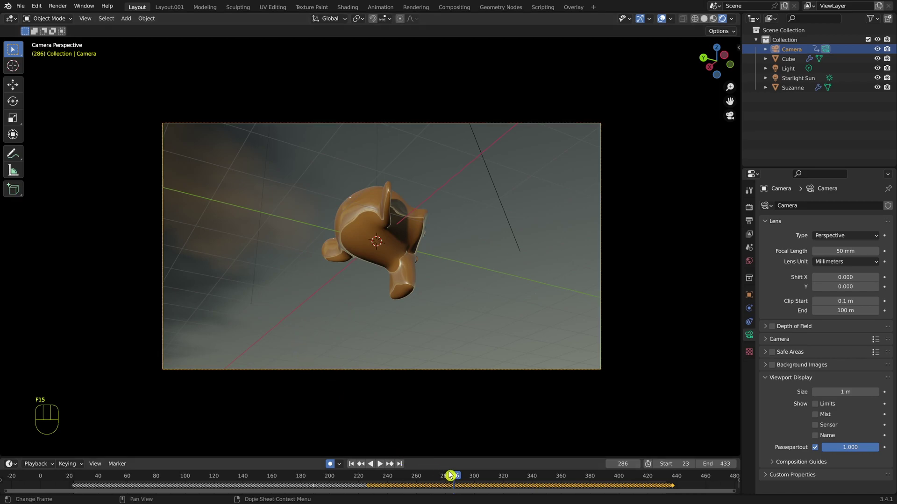
pyautogui.hotkey('shift', 'Left')
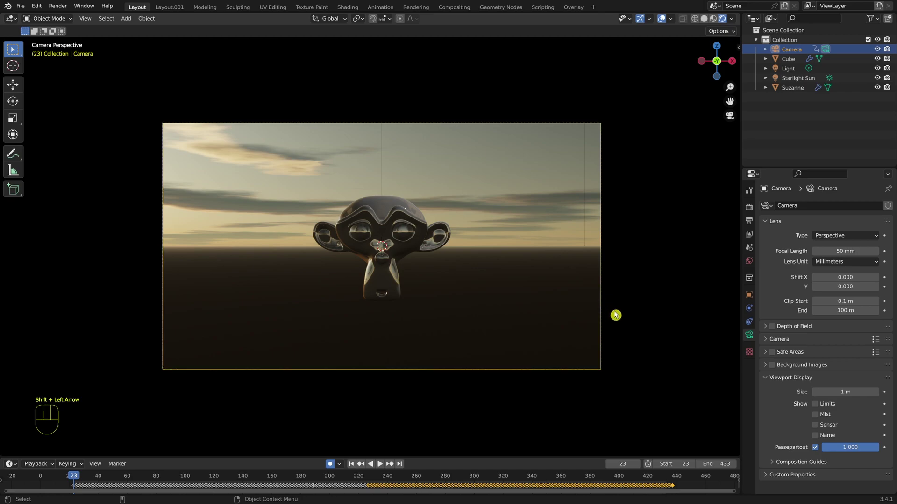
# Step: Switch to the Layout.001 workspace, look through the camera, and show the Action Recorder tools in the viewport's sidebar
pyautogui.press('n')
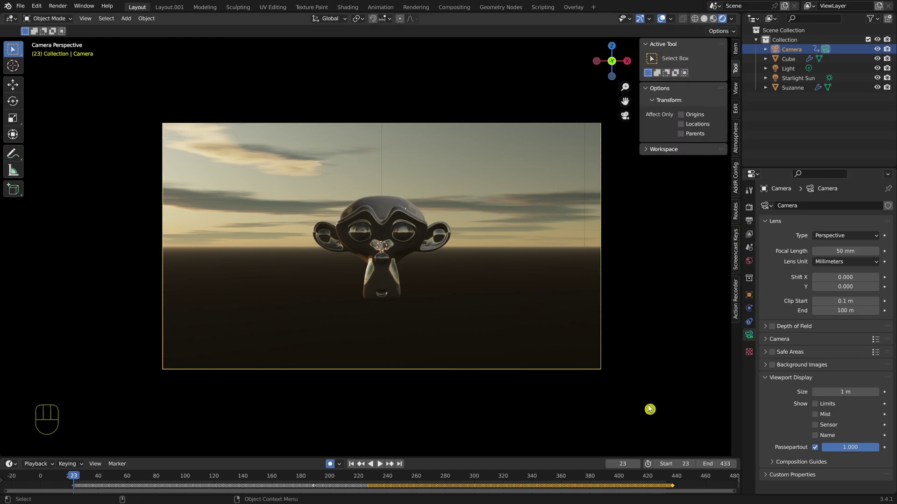
pyautogui.click(735, 301)
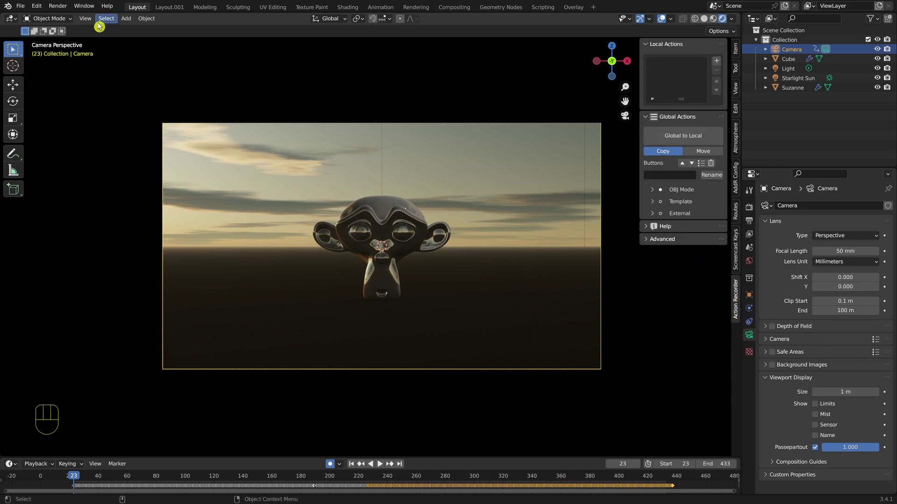
pyautogui.click(169, 7)
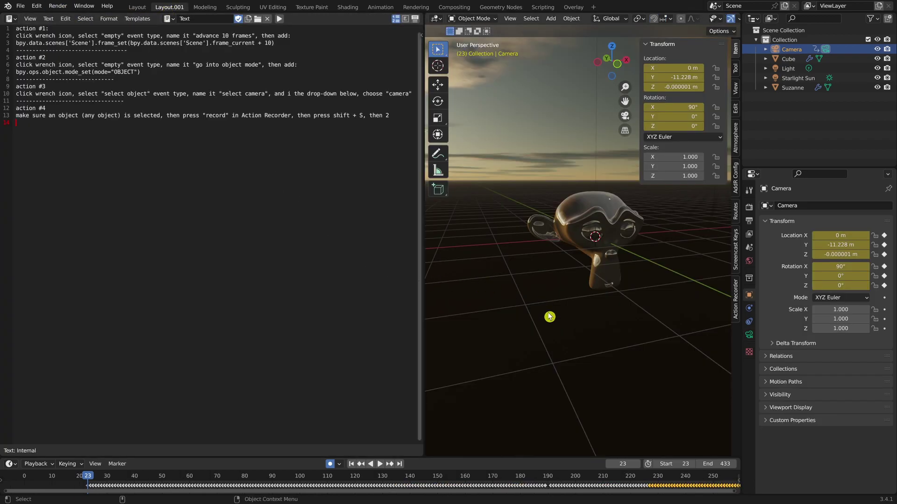
pyautogui.press('KP_0')
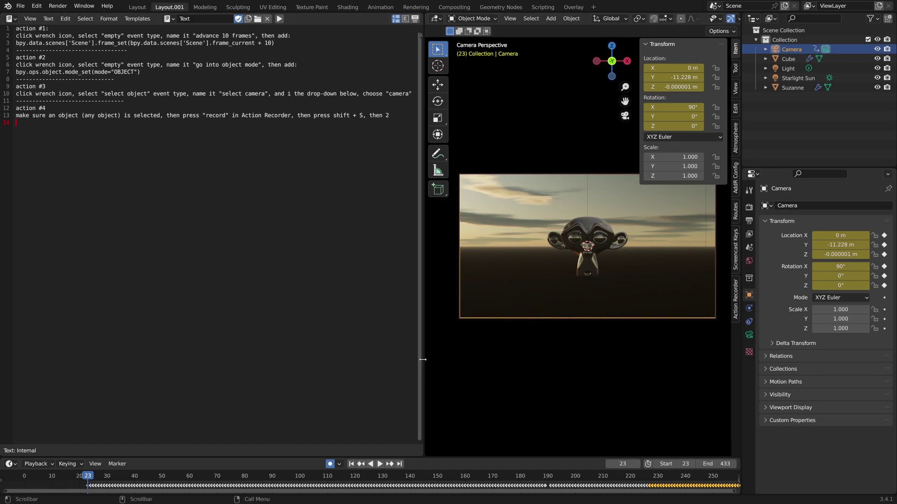
pyautogui.moveTo(423, 360); pyautogui.dragTo(420, 359)
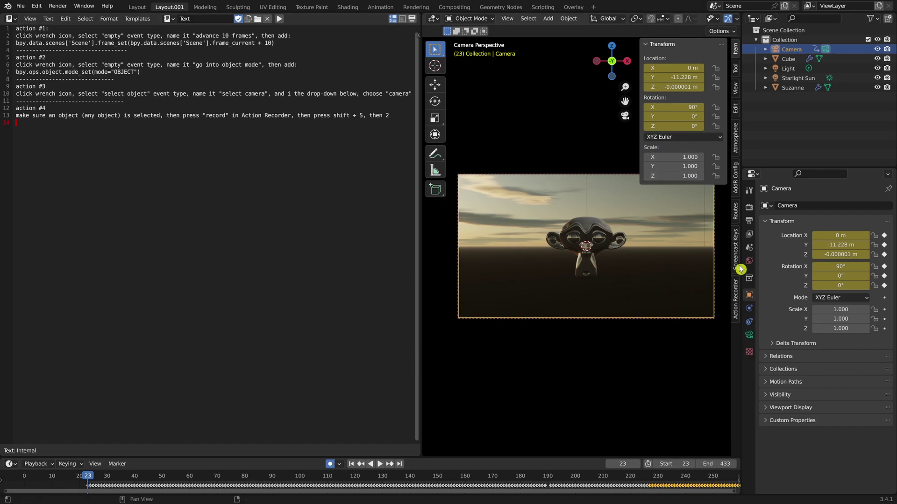
pyautogui.click(736, 299)
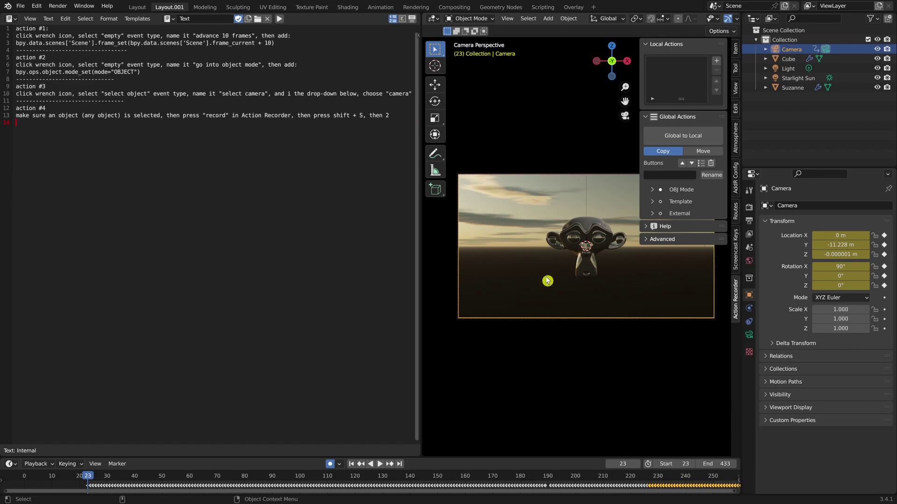
# Step: Create a new local action in Action Recorder and add an event of type Empty to its macro
pyautogui.click(717, 62)
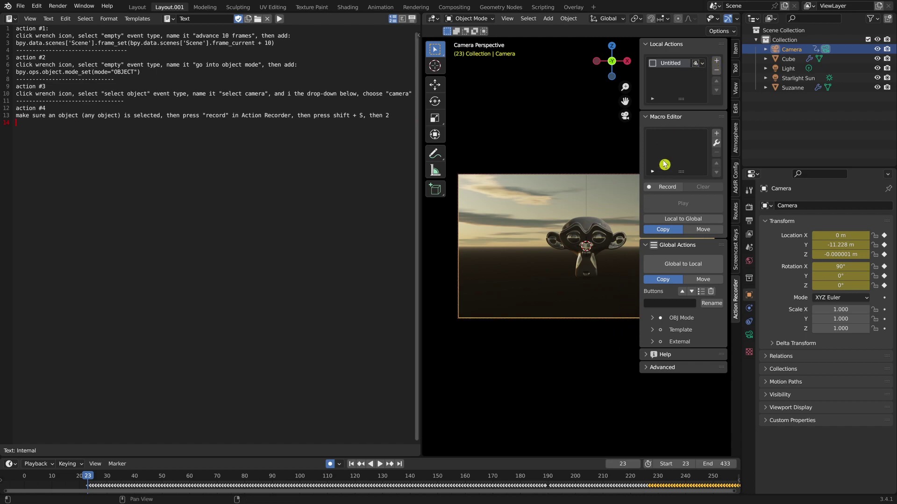
pyautogui.click(716, 146)
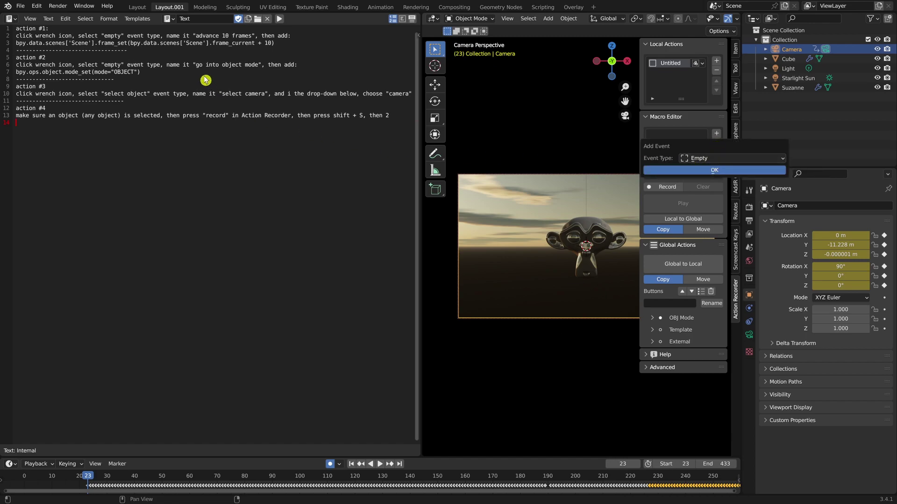
pyautogui.click(694, 175)
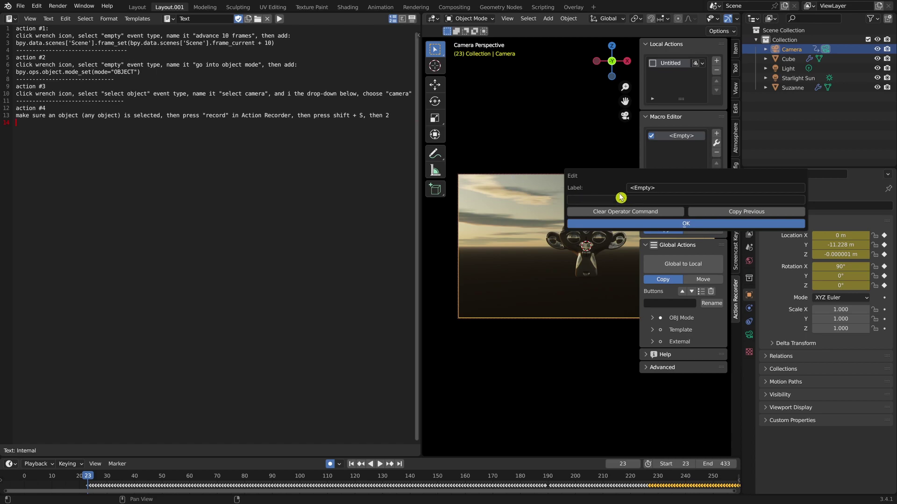
# Step: Try to label the empty macro event "advance 10 frames"
pyautogui.click(641, 188)
pyautogui.write('advance 10 frames')
pyautogui.press('Return')
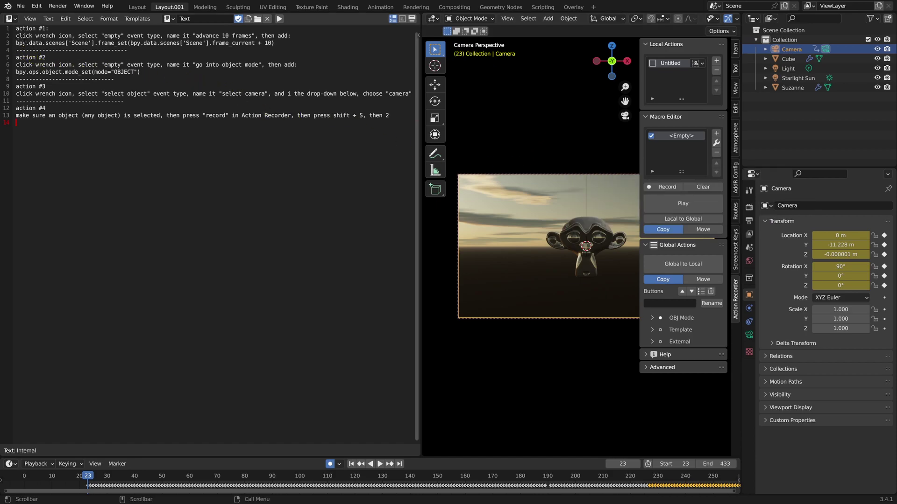
# Step: Copy the frame_set command for action #1 from the notes into the empty event and label the event "Advance 10 frames"
pyautogui.moveTo(16, 43); pyautogui.dragTo(274, 43)
pyautogui.hotkey('ctrl', 'c')
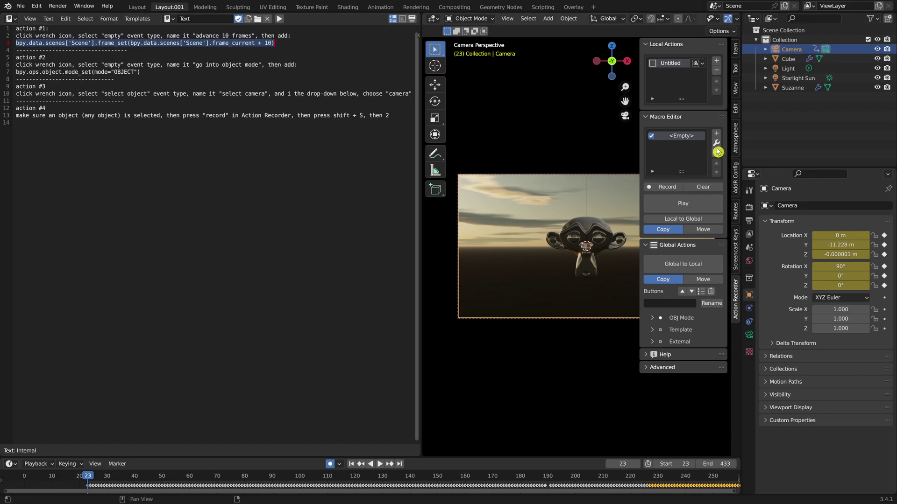
pyautogui.click(682, 136)
pyautogui.click(672, 137)
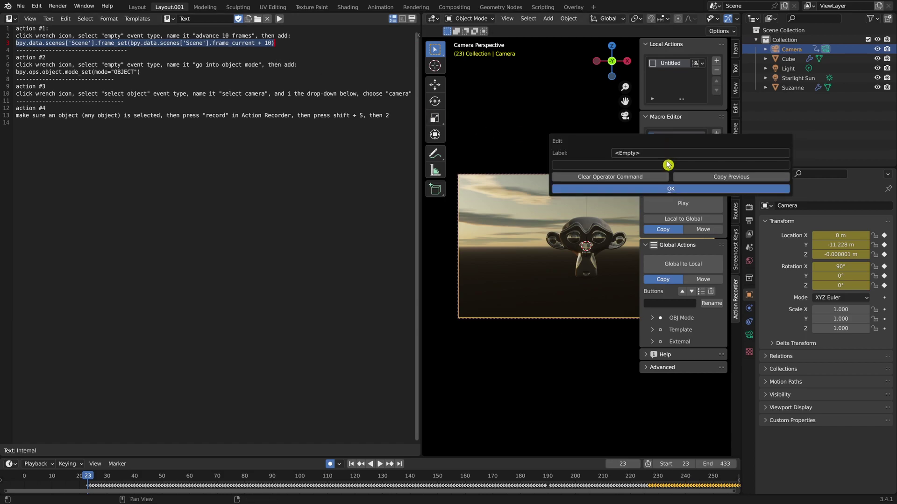
pyautogui.hotkey('ctrl', 'v')
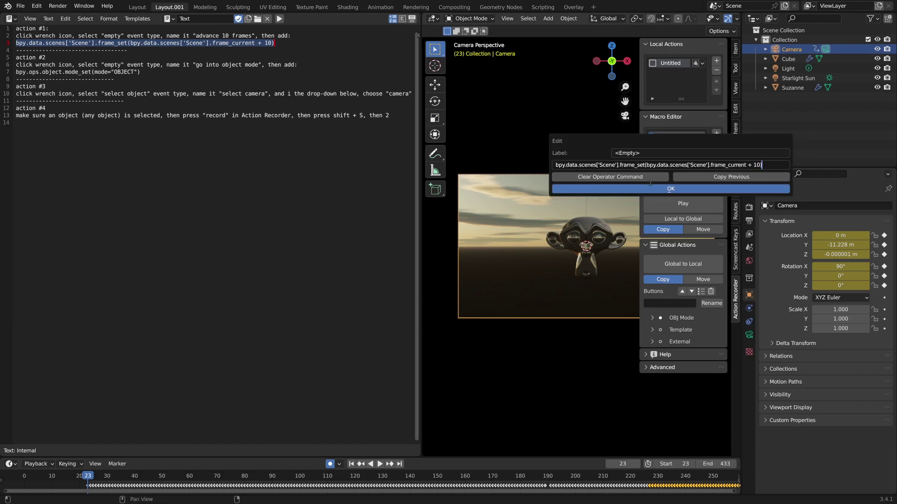
pyautogui.click(642, 154)
pyautogui.write('Advance 10 fra...')
pyautogui.click(659, 189)
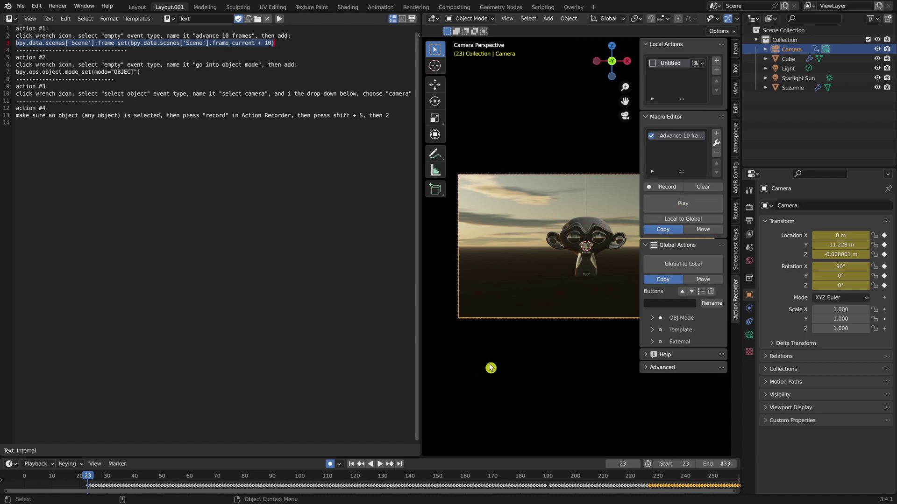
# Step: Play the macro repeatedly to test the 10-frame jumps along the timeline, and return to the start frame 23
pyautogui.hotkey('shift', 'r')
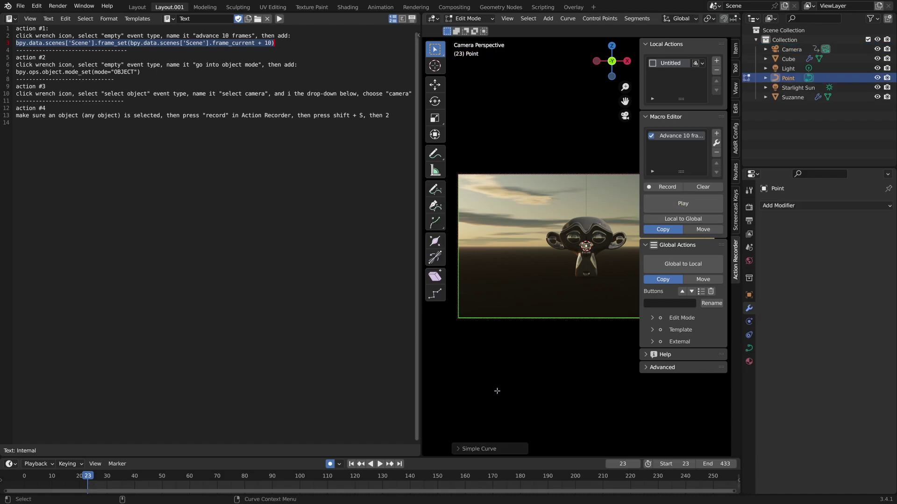
pyautogui.hotkey('ctrl', 'z')
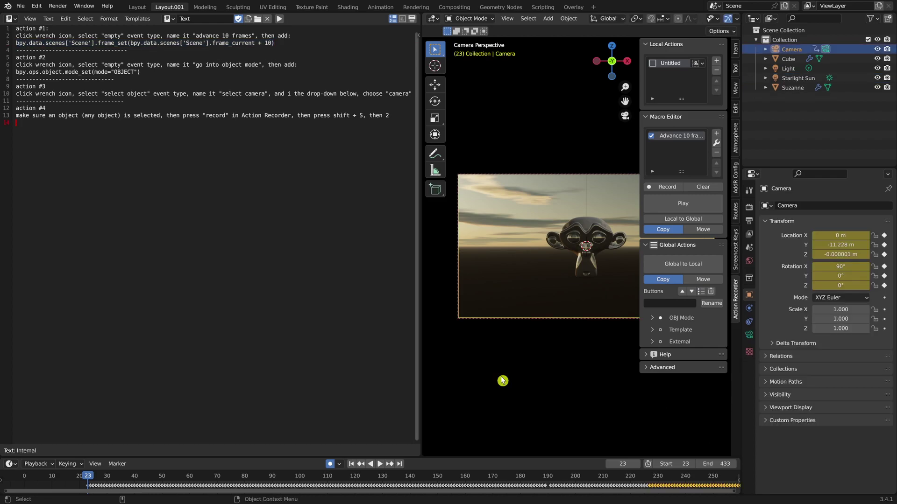
pyautogui.click(662, 208)
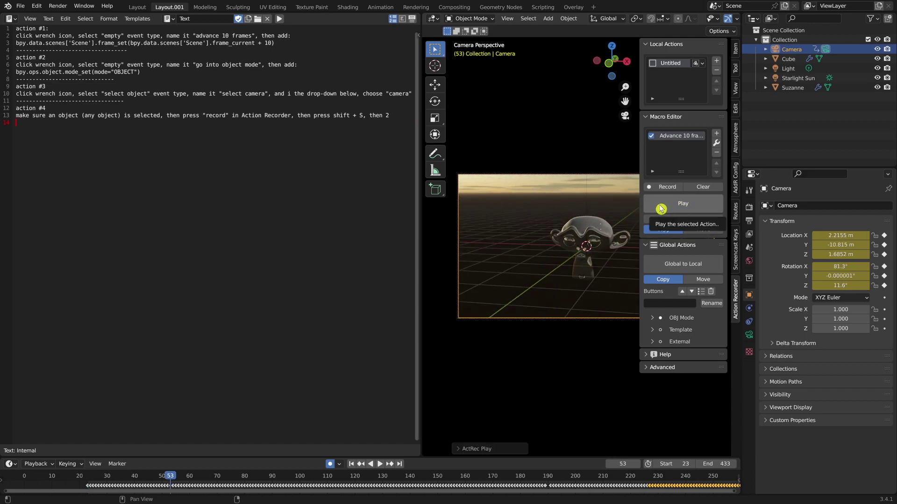
pyautogui.click(662, 208)
pyautogui.click(662, 209)
pyautogui.click(662, 208)
pyautogui.click(662, 209)
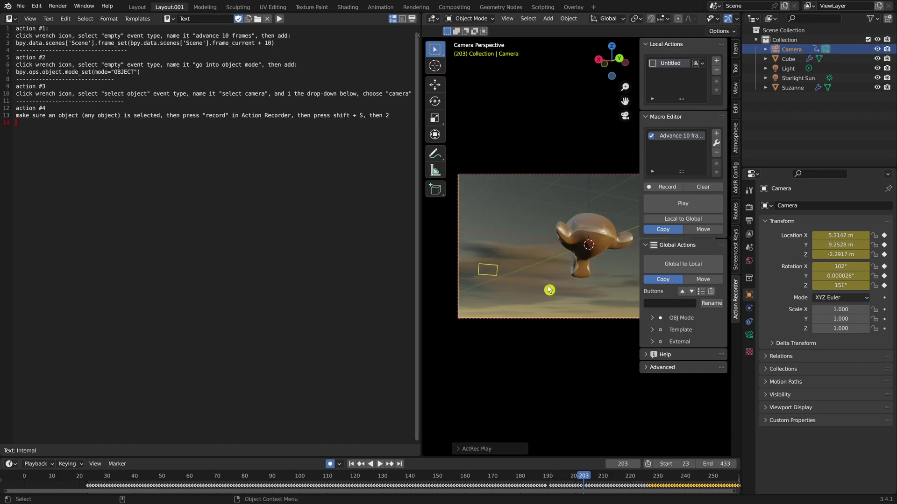
pyautogui.hotkey('shift', 'Left')
pyautogui.hotkey('shift', 'r')
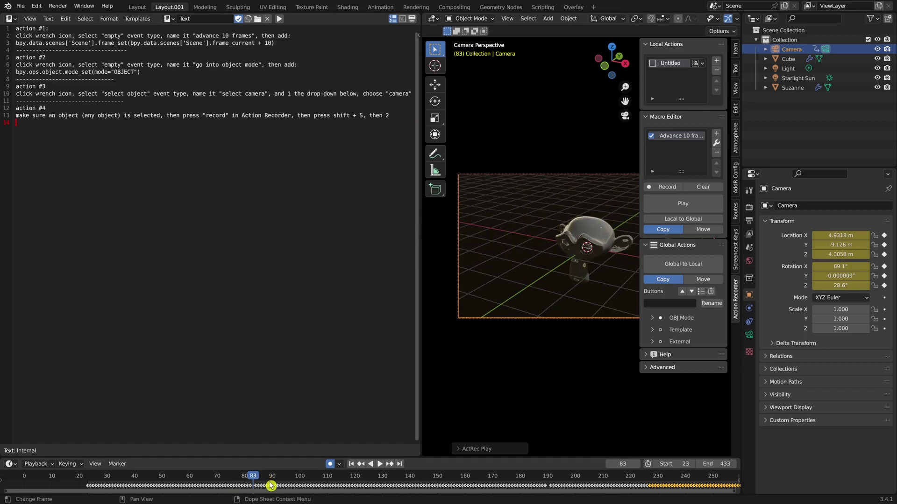
pyautogui.hotkey('shift', 'Left')
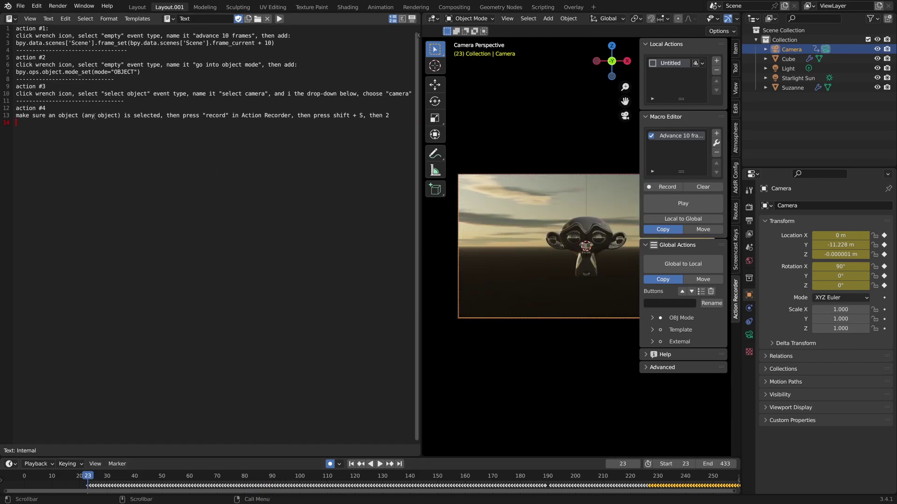
# Step: Copy the command bpy.ops.object.mode_set(mode="OBJECT") from action #2 in the notes
pyautogui.moveTo(15, 72); pyautogui.dragTo(138, 72)
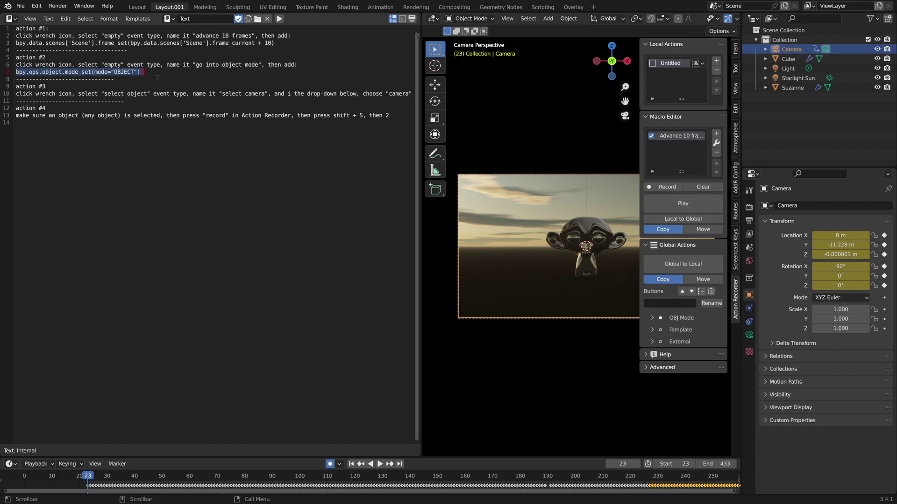
pyautogui.click(134, 76)
pyautogui.moveTo(140, 73); pyautogui.dragTo(16, 72)
pyautogui.hotkey('ctrl', 'c')
# Step: Add an Empty event to the macro, label it "Go into object mode", and paste the copied mode_set command into it
pyautogui.click(716, 144)
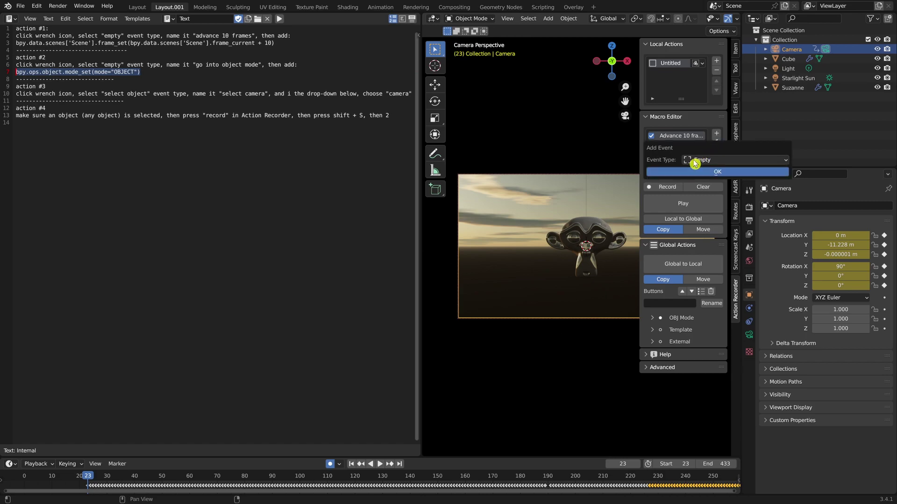
pyautogui.click(709, 172)
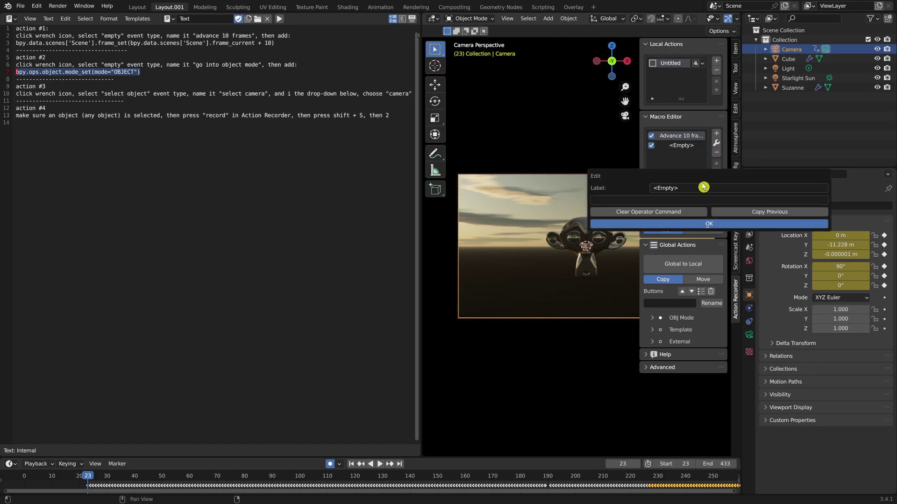
pyautogui.click(703, 189)
pyautogui.write('G')
pyautogui.click(627, 200)
pyautogui.hotkey('ctrl', 'v')
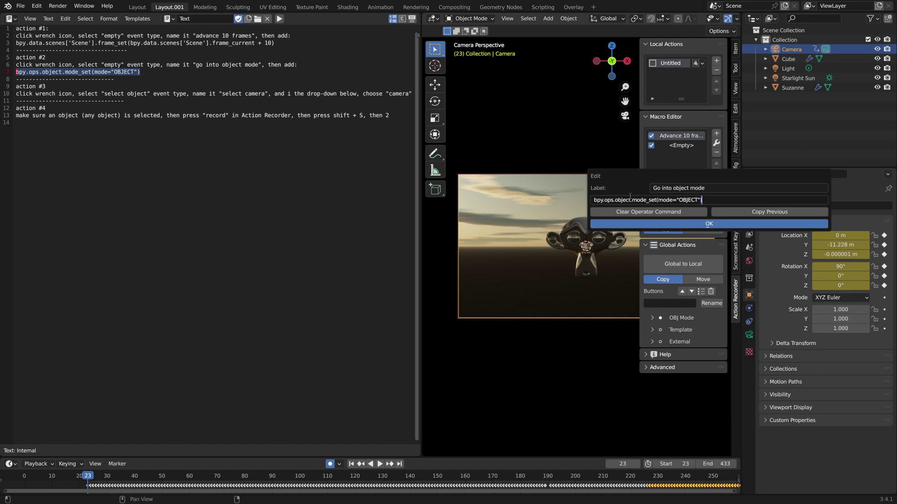
pyautogui.click(675, 223)
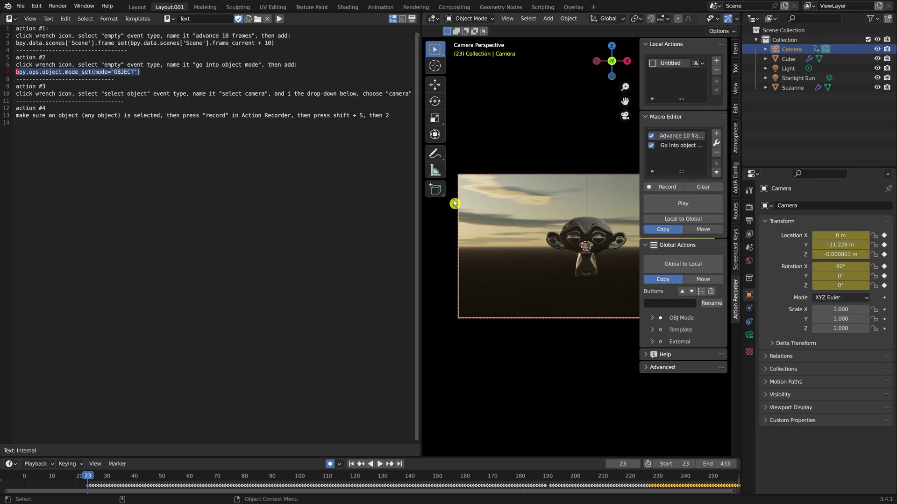
# Step: Put Suzanne into Edit Mode and play the macro to test its switch to Object Mode
pyautogui.click(580, 236)
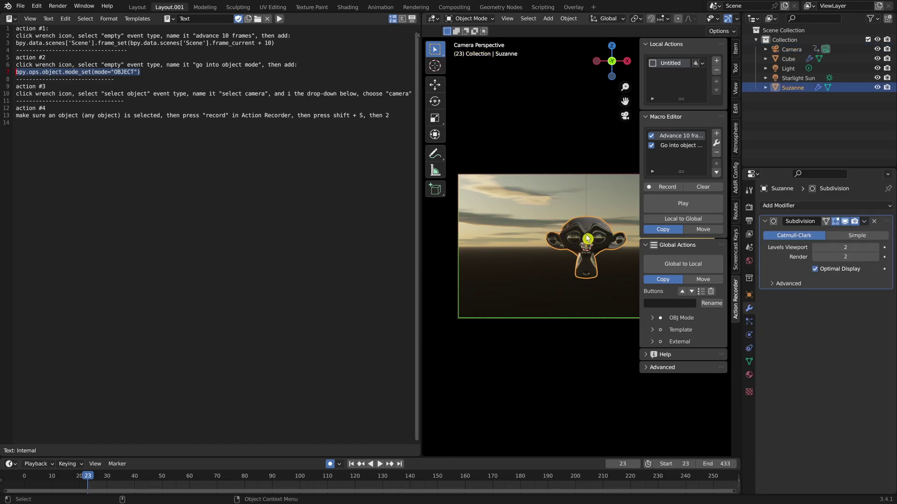
pyautogui.press('Tab')
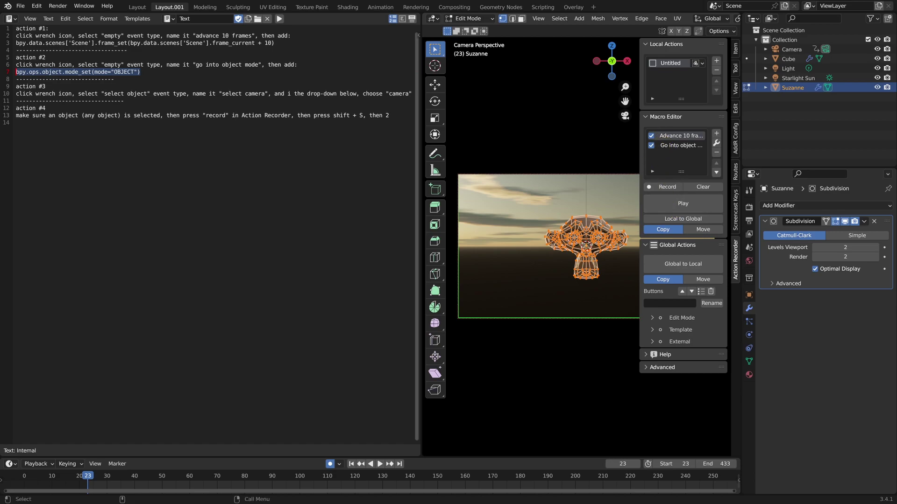
pyautogui.hotkey('shift', 'alt', 'p')
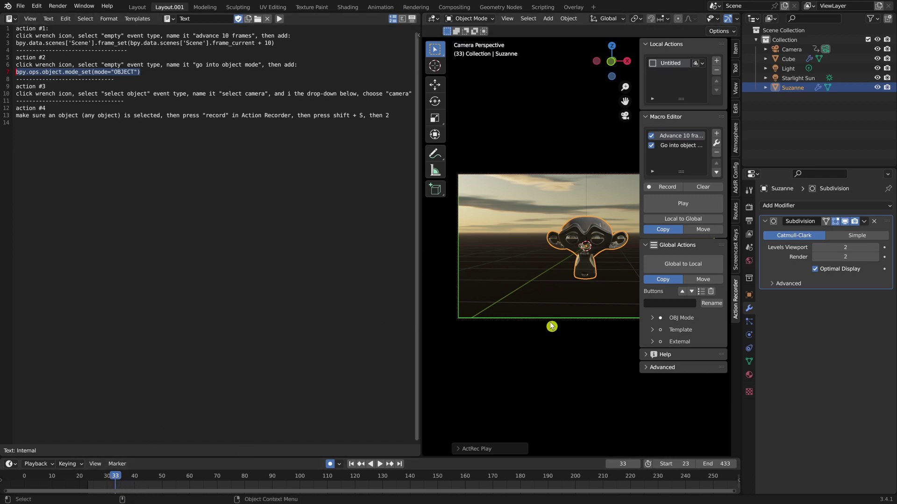
# Step: Add a Select Object event targeting Camera to the macro, and test-play the macro from Suzanne's Edit Mode
pyautogui.click(171, 141)
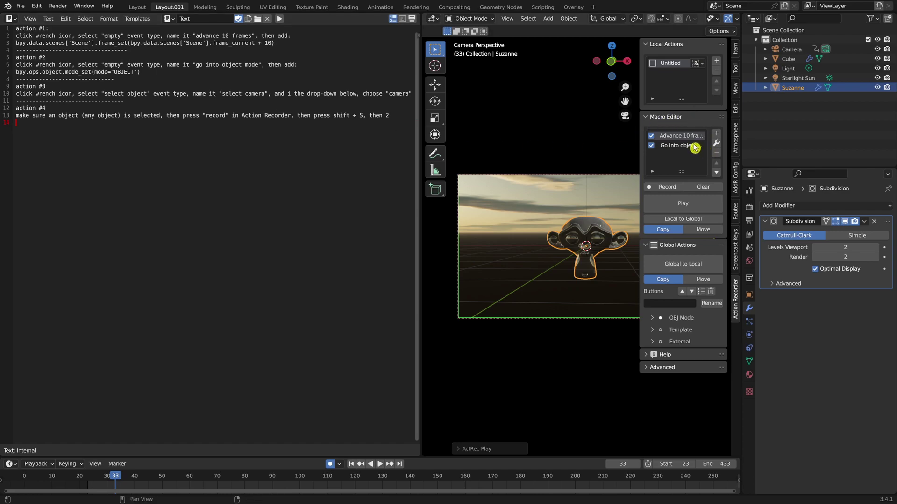
pyautogui.click(717, 144)
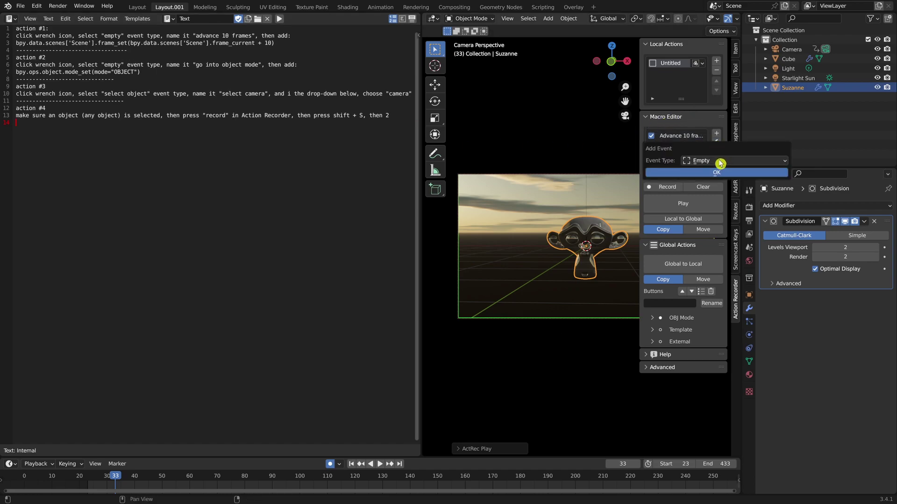
pyautogui.click(721, 161)
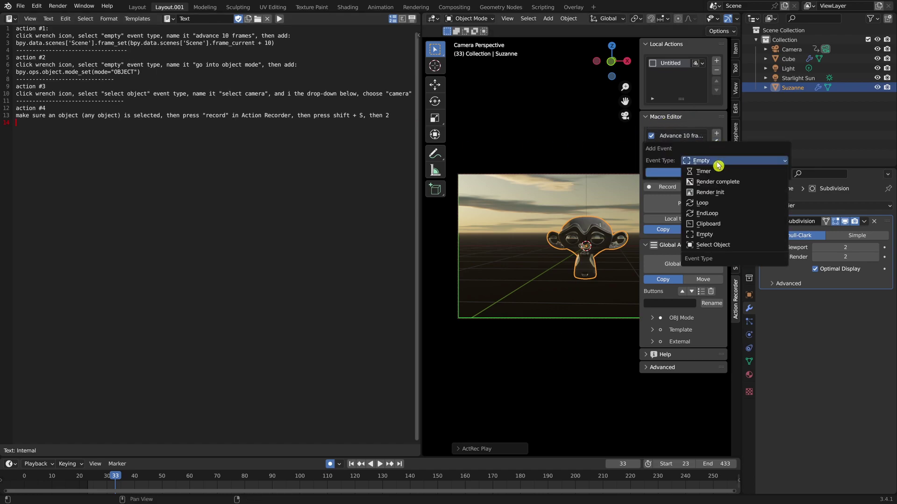
pyautogui.click(711, 247)
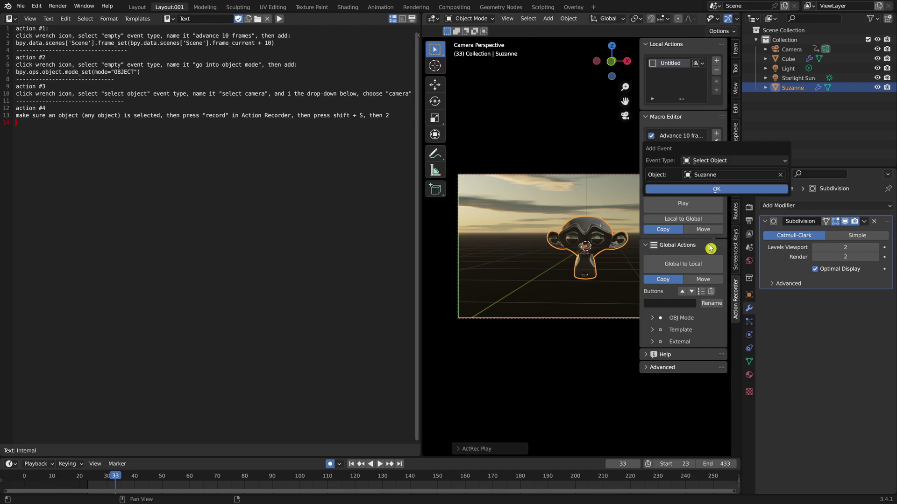
pyautogui.click(705, 175)
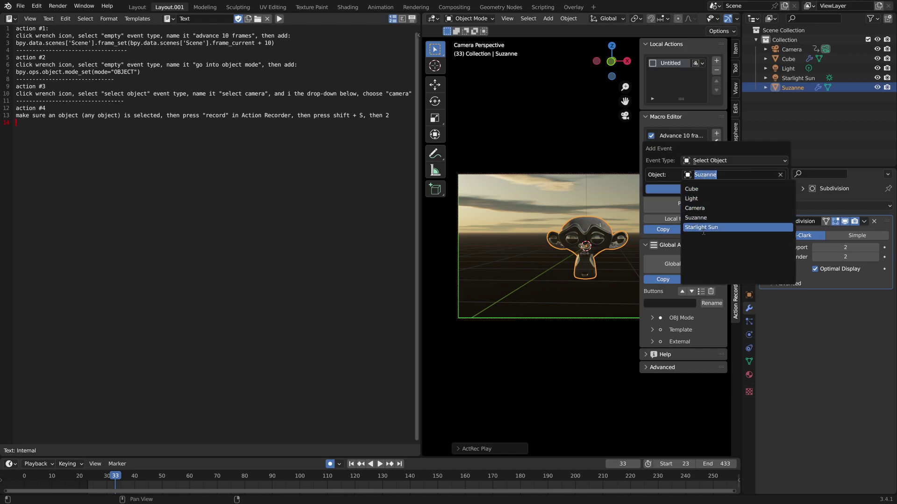
pyautogui.click(695, 208)
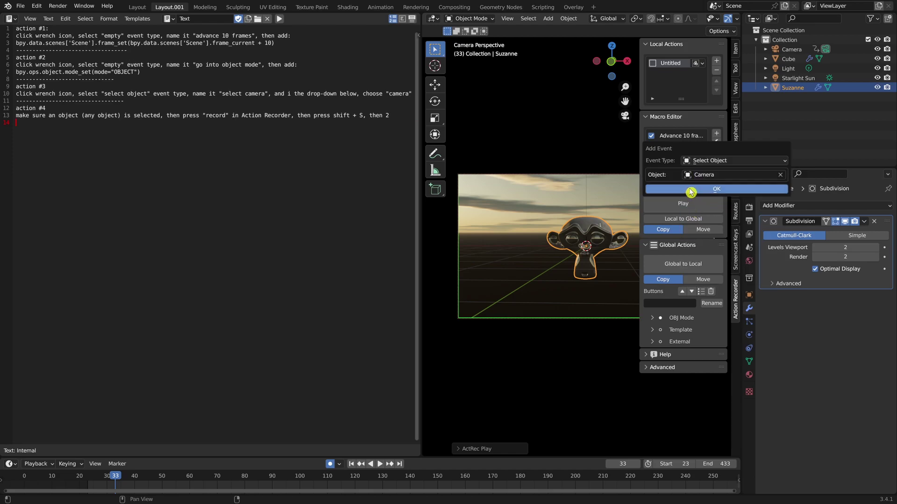
pyautogui.click(696, 191)
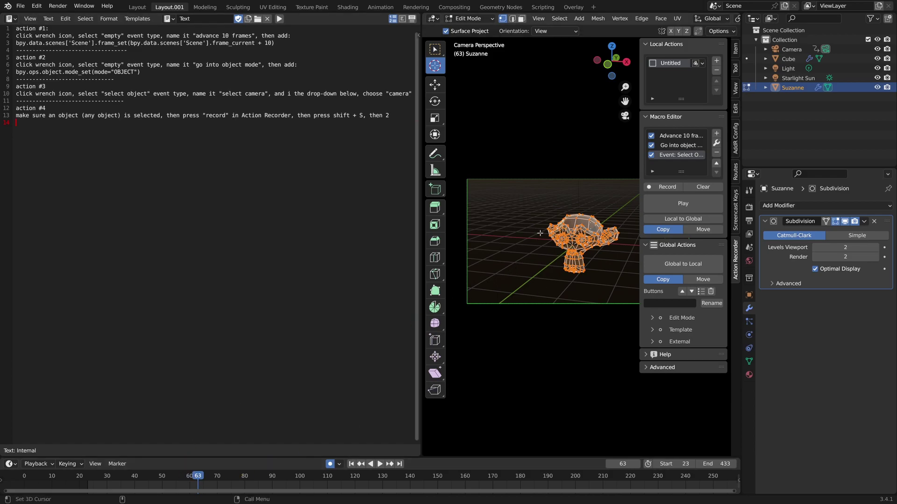
pyautogui.click(557, 286)
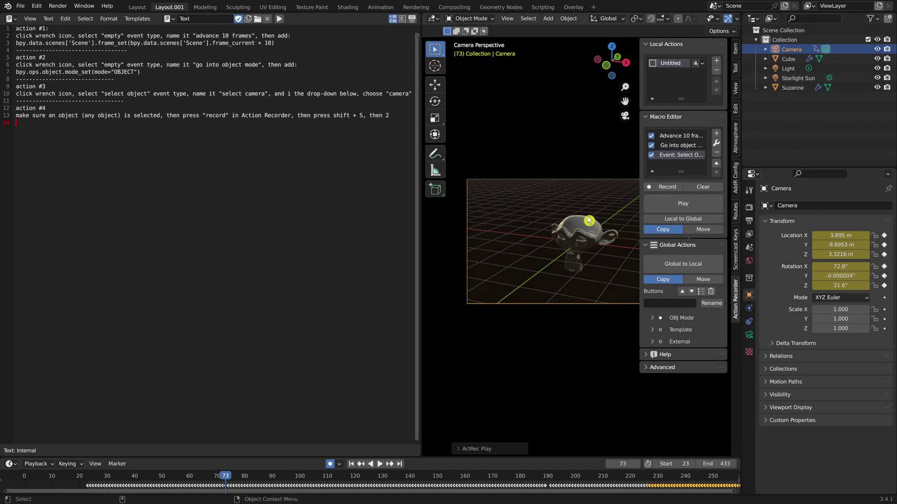
# Step: Select Suzanne and record snapping the 3D cursor to the selection as the macro's fourth action
pyautogui.click(579, 229)
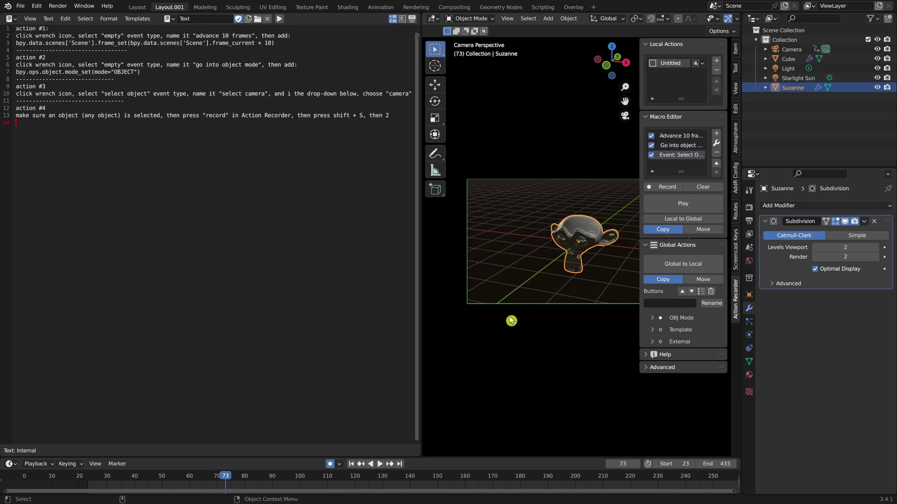
pyautogui.click(663, 188)
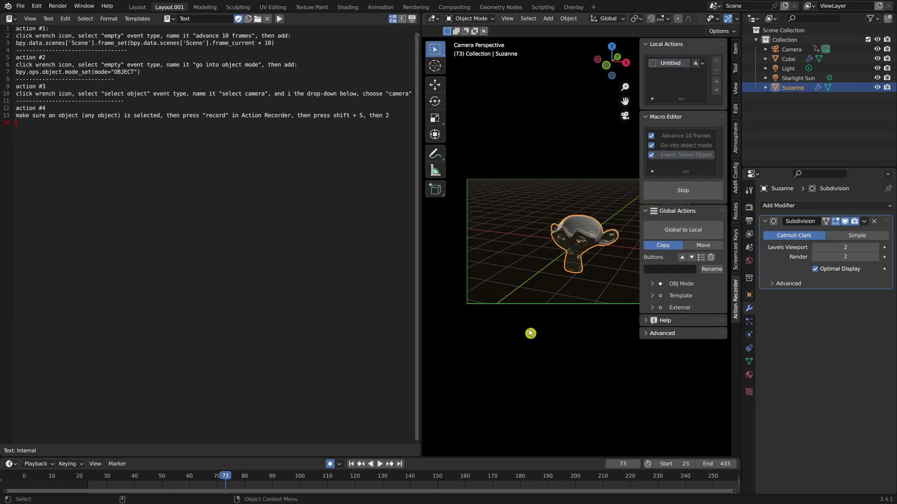
pyautogui.hotkey('shift', 's')
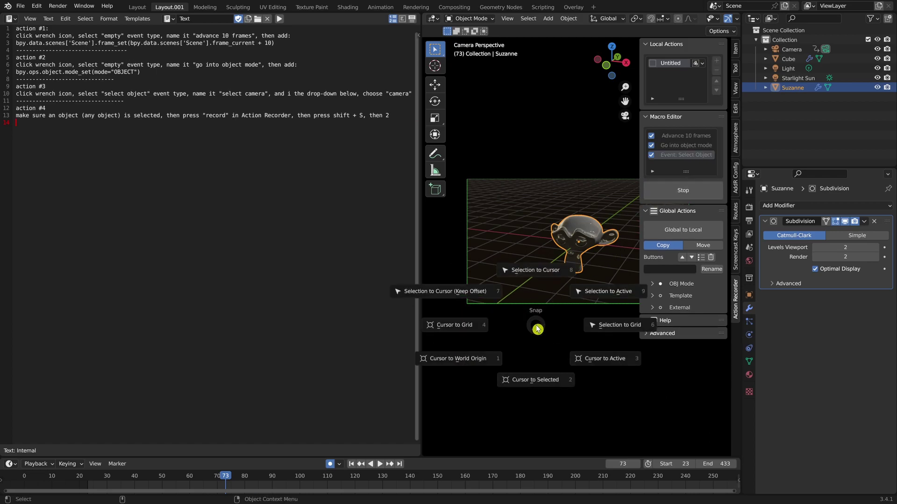
pyautogui.press('2')
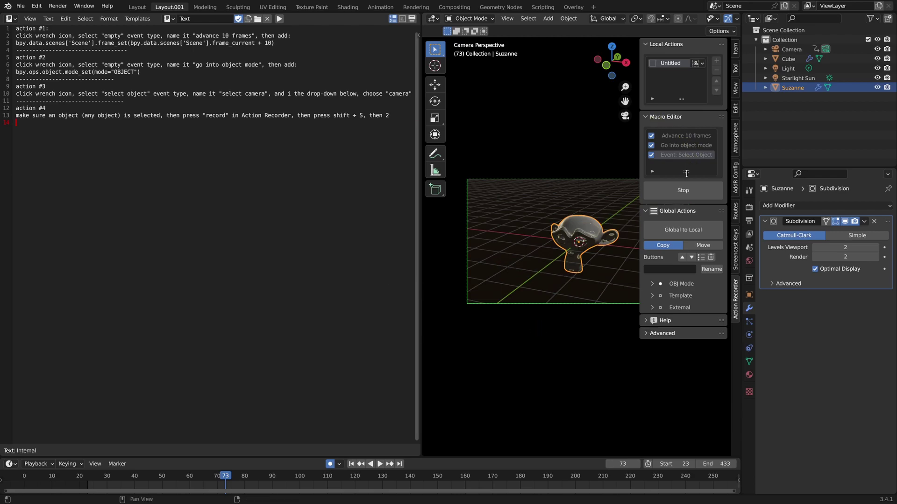
pyautogui.click(669, 195)
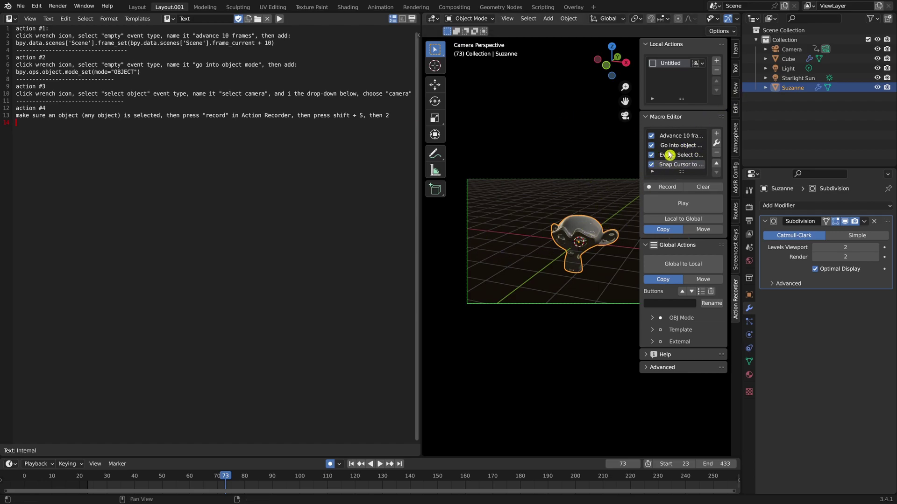
# Step: Test the full macro with the 3D cursor moved away from Suzanne and her mesh in Edit Mode, and hide the viewport's sidebar
pyautogui.click(435, 69)
pyautogui.click(500, 187)
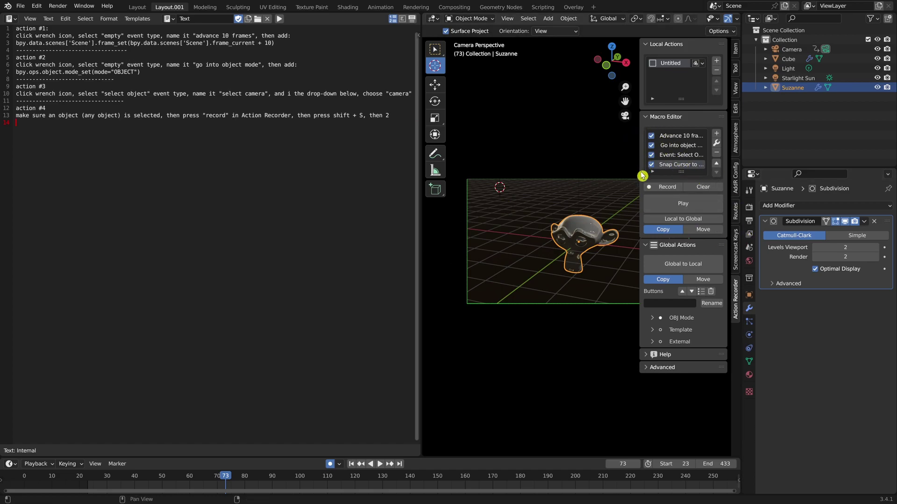
pyautogui.press('Tab')
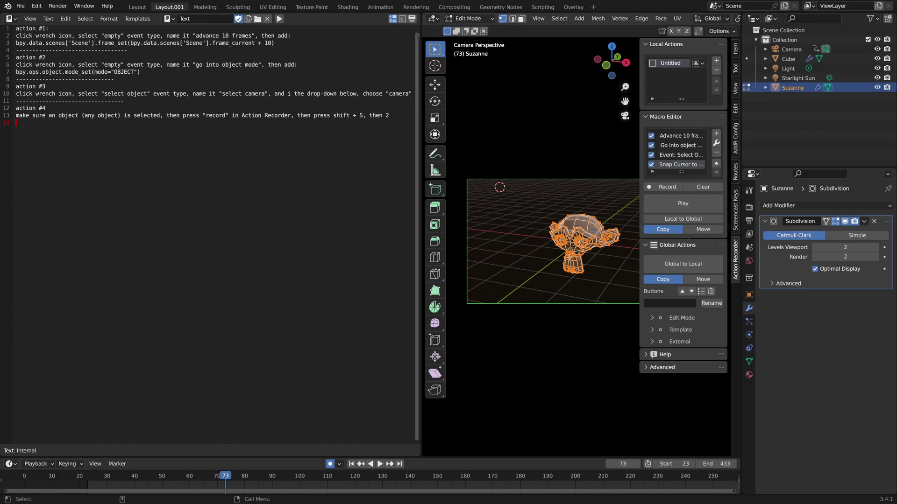
pyautogui.click(538, 246)
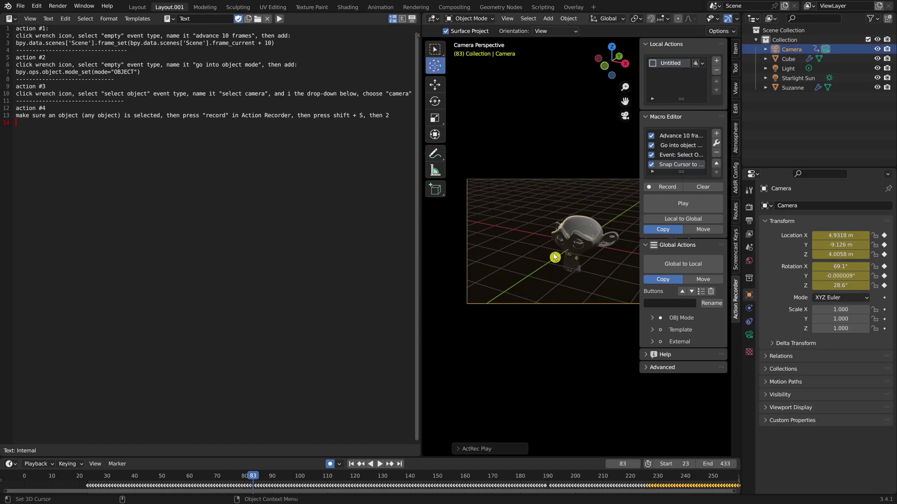
pyautogui.press('n')
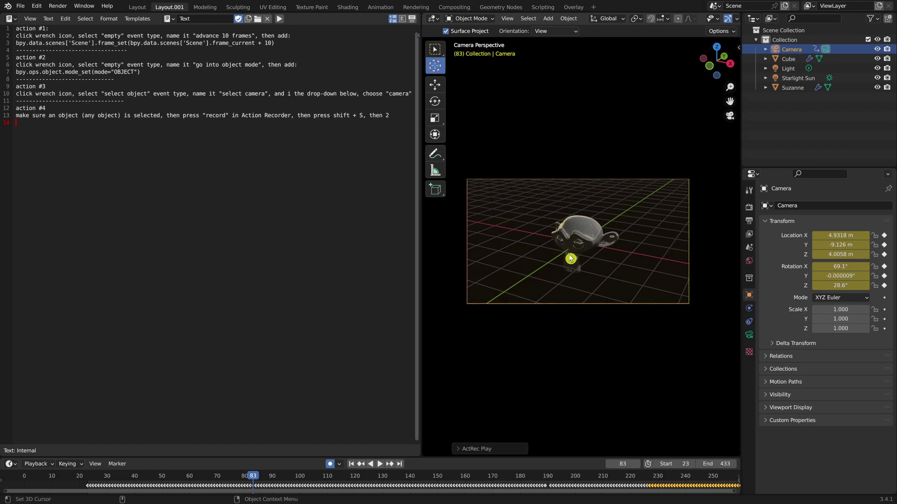
# Step: View the scene from outside the camera, switch to the Layout workspace, and hide its viewport sidebar
pyautogui.press('KP_0')
pyautogui.moveTo(564, 285); pyautogui.dragTo(626, 278, button='middle')
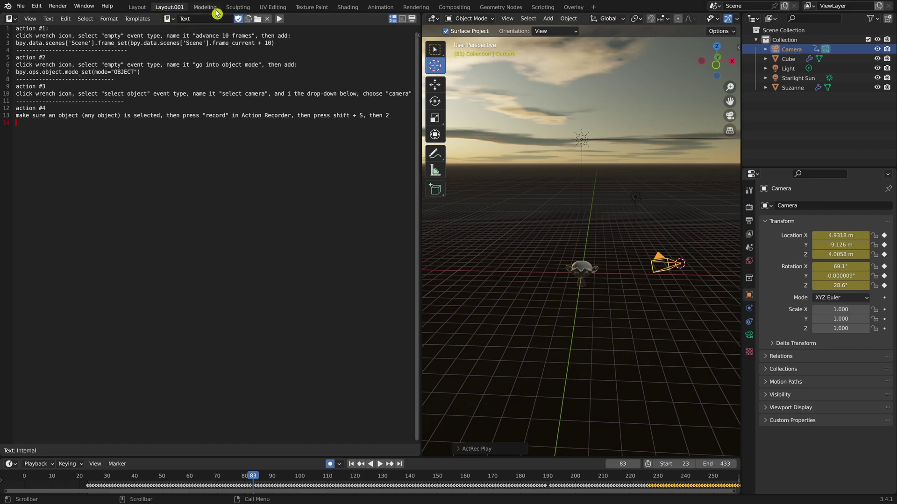
pyautogui.click(136, 8)
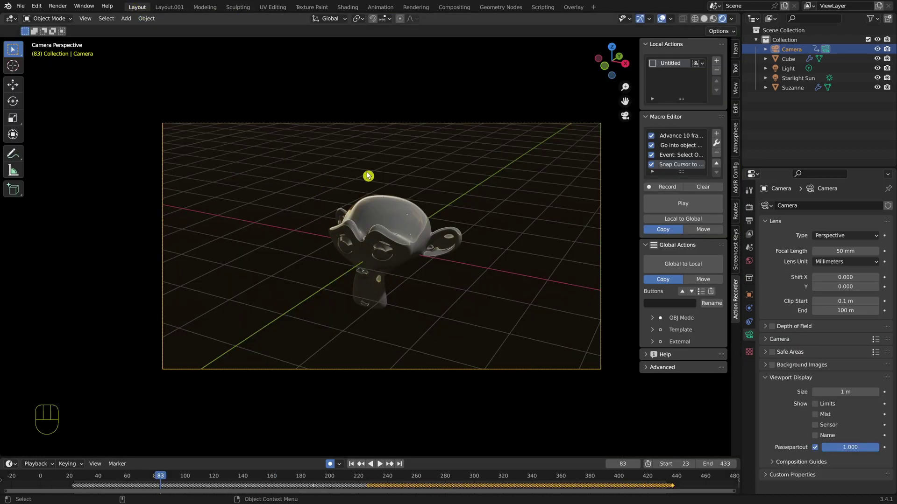
pyautogui.press('n')
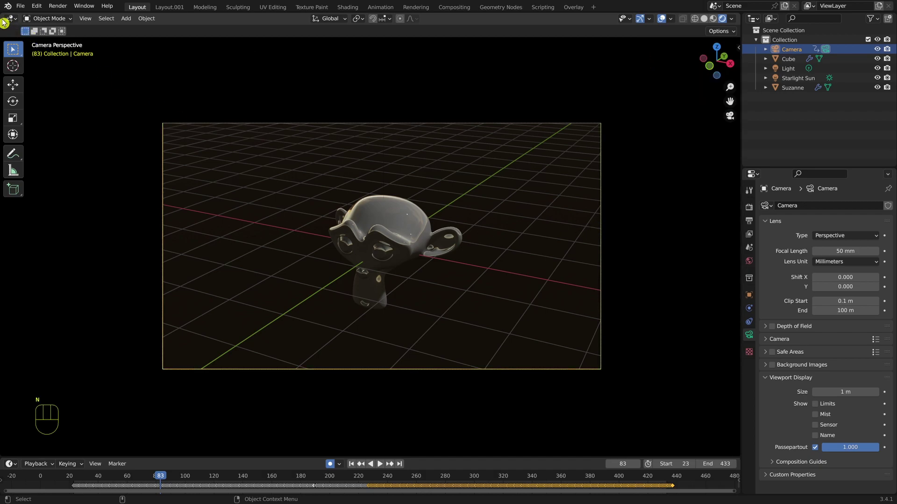
# Step: Split the 3D viewport into two side-by-side views and set one to a top view framing Suzanne and the camera
pyautogui.moveTo(6, 15); pyautogui.dragTo(422, 87)
pyautogui.scroll(2, 540, 273)
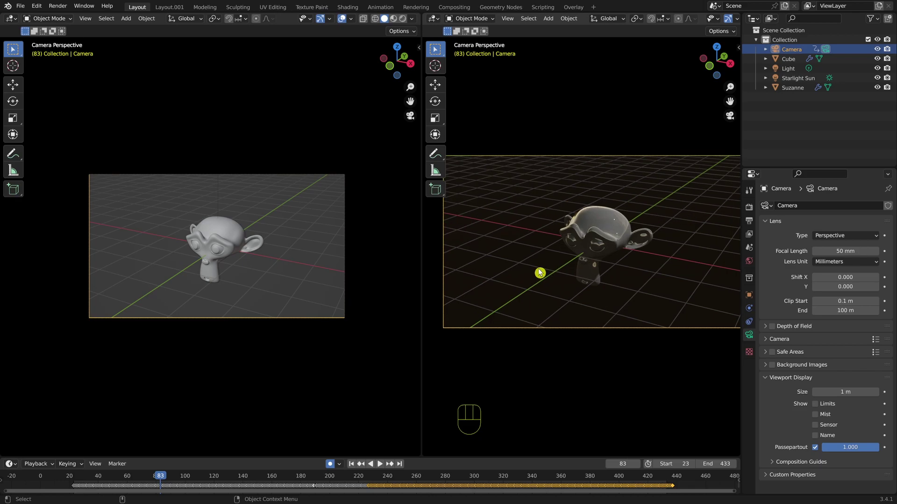
pyautogui.press('KP_3')
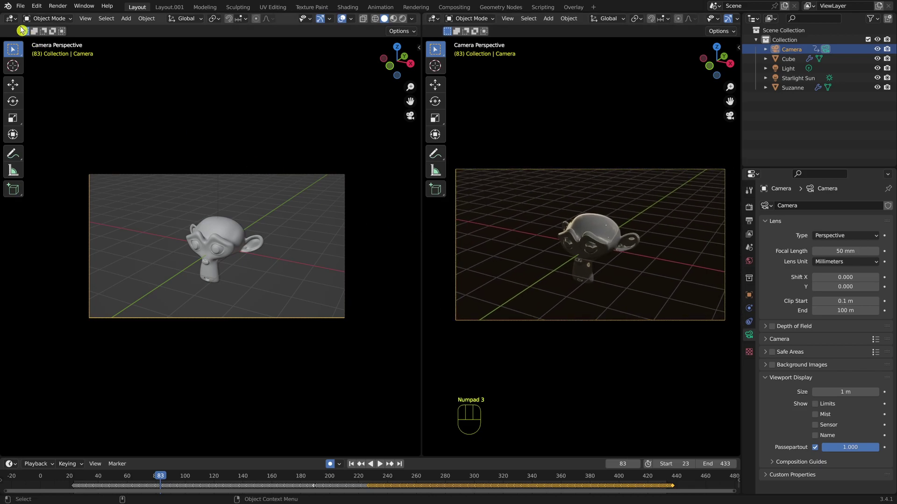
pyautogui.press('KP_7')
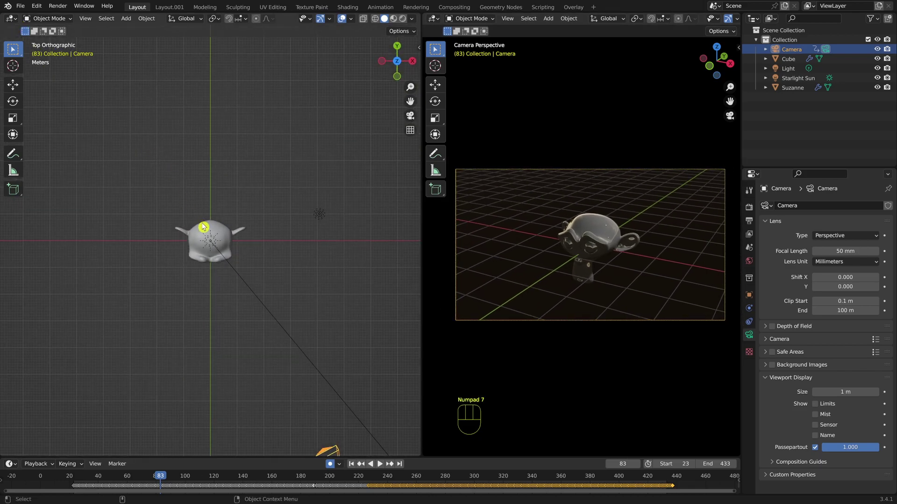
pyautogui.scroll(-4, 206, 224)
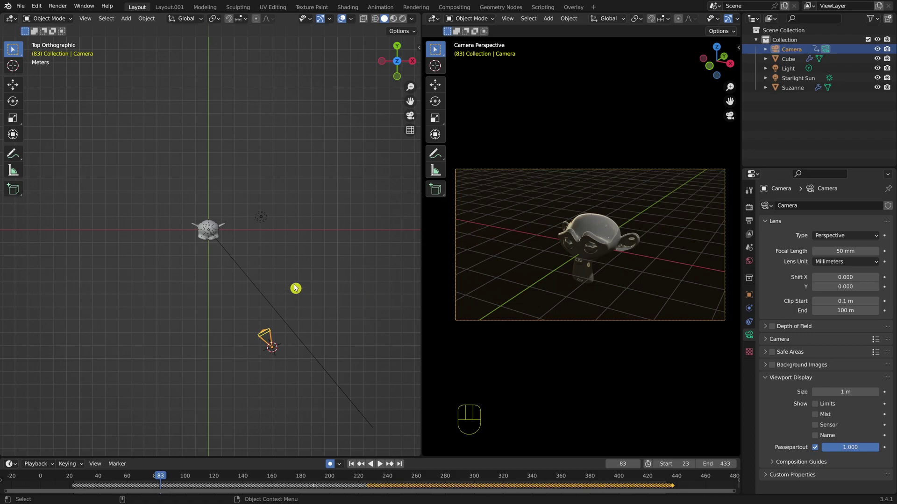
# Step: Examine the simple curve types available to add, including Point and the hotkey assigned to it
pyautogui.hotkey('shift', 'a')
pyautogui.moveTo(295, 292)
pyautogui.press('Down')
pyautogui.press('Down')
pyautogui.press('Down')
pyautogui.press('Down')
pyautogui.press('Down')
pyautogui.press('Down')
pyautogui.press('Down')
pyautogui.press('Down')
pyautogui.press('Down')
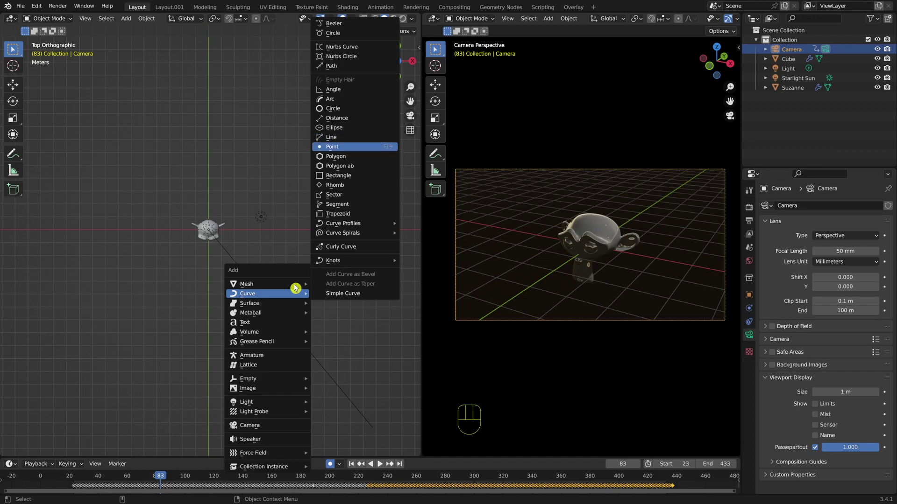
pyautogui.press('Up')
pyautogui.press('Up')
pyautogui.press('Up')
pyautogui.press('Up')
pyautogui.press('Up')
pyautogui.press('Up')
pyautogui.press('Down')
pyautogui.press('Down')
pyautogui.press('Down')
pyautogui.press('Down')
pyautogui.press('Down')
pyautogui.press('Down')
pyautogui.press('Down')
pyautogui.press('Down')
pyautogui.press('Up')
pyautogui.press('Up')
pyautogui.press('Up')
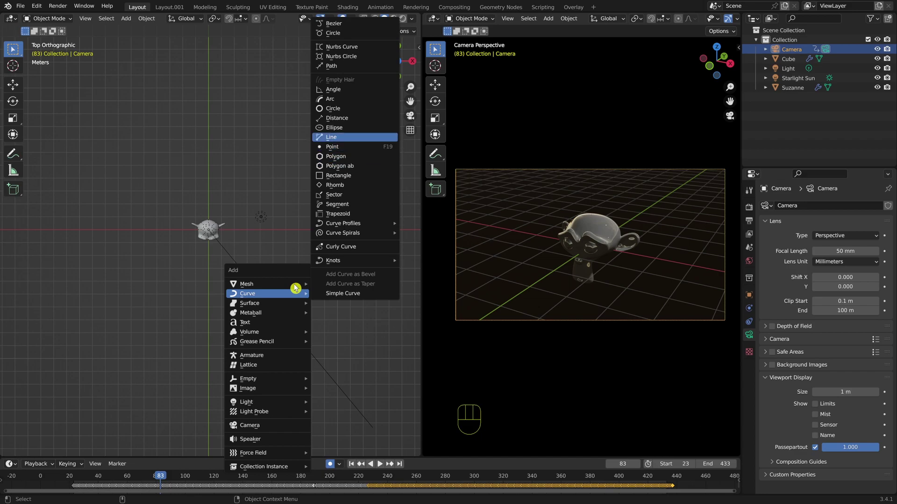
pyautogui.press('Down')
pyautogui.press('Up')
pyautogui.press('Up')
pyautogui.press('Up')
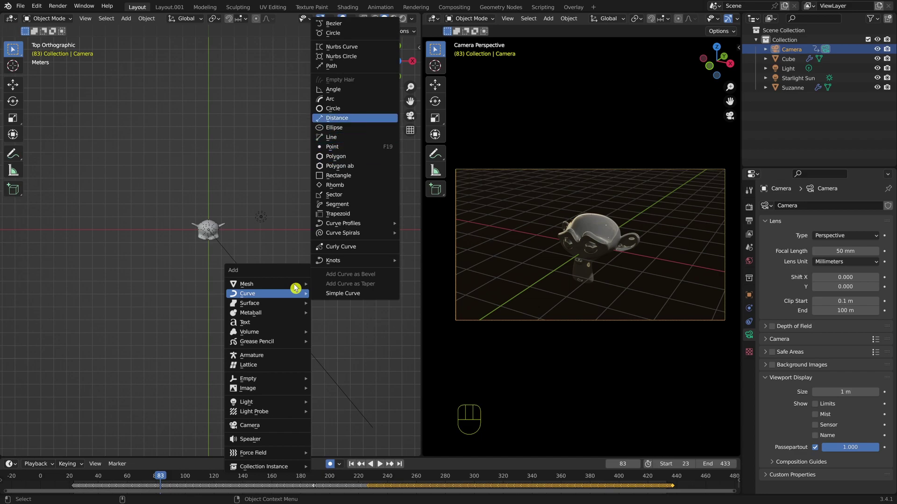
pyautogui.press('Down')
pyautogui.press('Down')
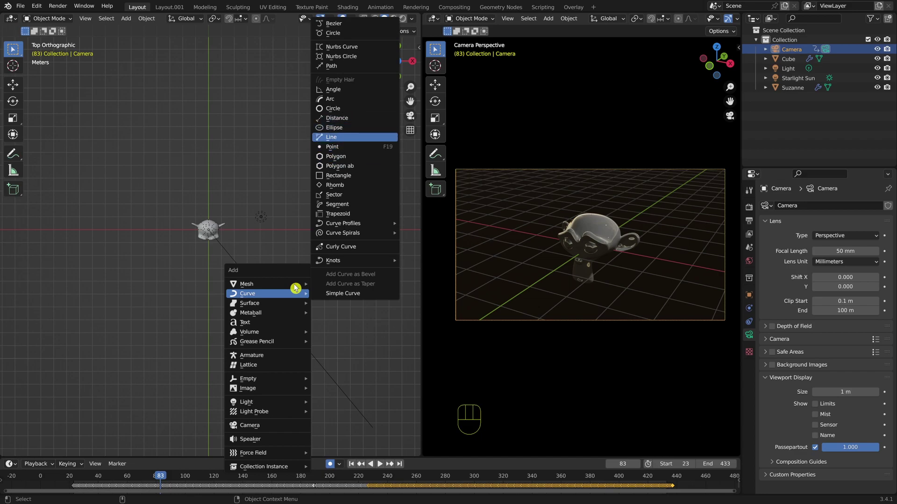
pyautogui.press('Up')
pyautogui.press('Up')
pyautogui.press('Up')
pyautogui.press('Up')
pyautogui.press('Down')
pyautogui.press('Down')
pyautogui.press('Down')
pyautogui.press('Down')
pyautogui.press('Down')
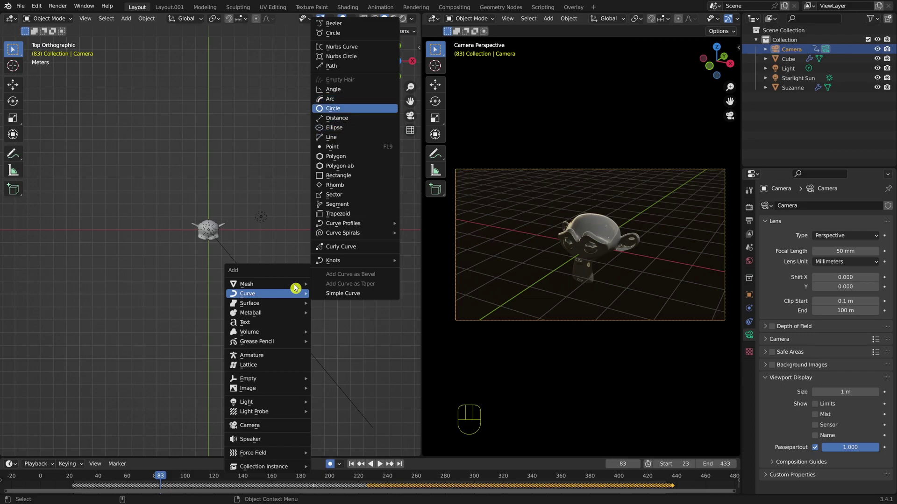
pyautogui.press('Down')
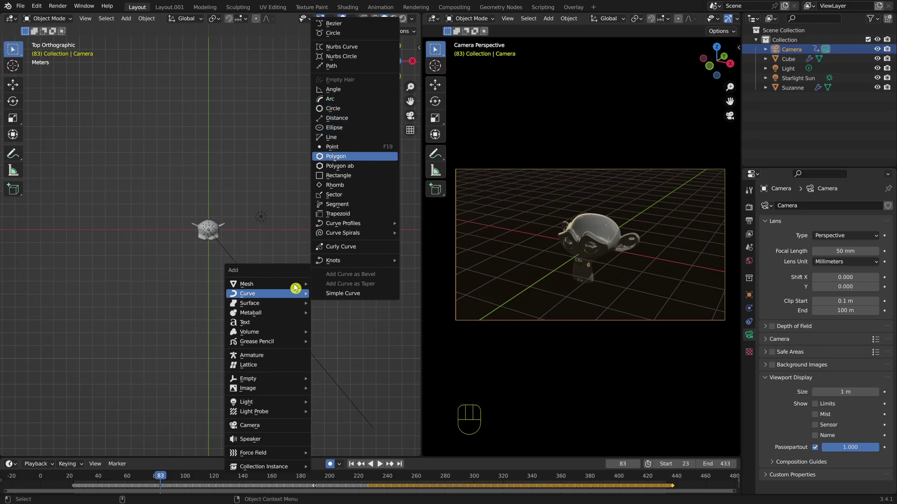
pyautogui.press('Up')
pyautogui.press('Up')
pyautogui.press('Up')
pyautogui.press('Up')
pyautogui.press('Up')
pyautogui.press('Down')
pyautogui.press('Down')
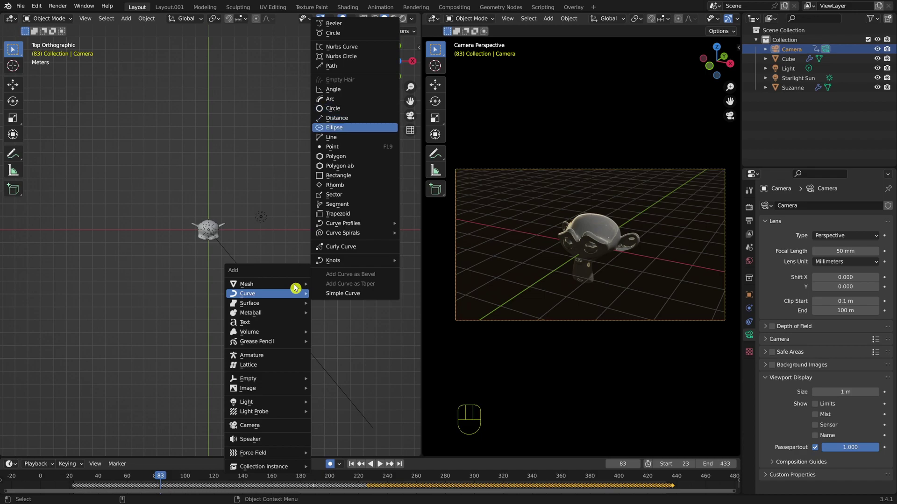
pyautogui.press('Down')
pyautogui.press('Down')
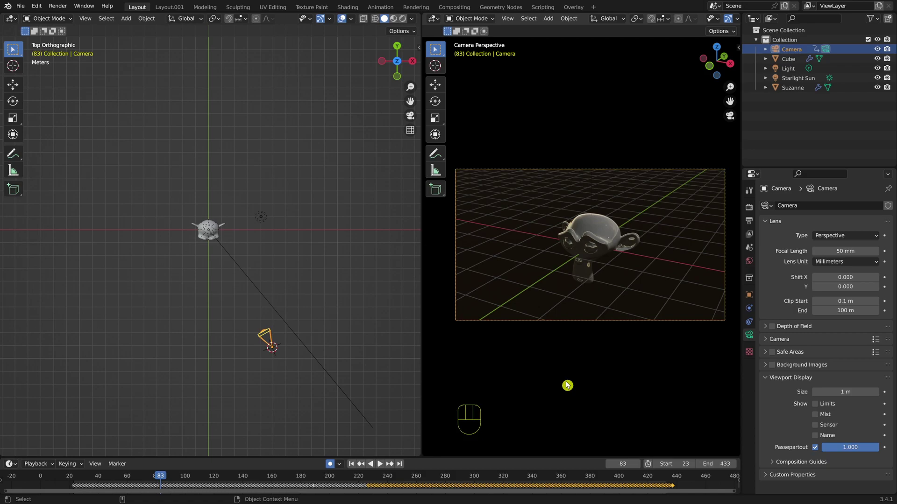
# Step: Go to start frame 23, snap the 3D cursor to the camera, and show the Action Recorder sidebar
pyautogui.hotkey('shift', 'Left')
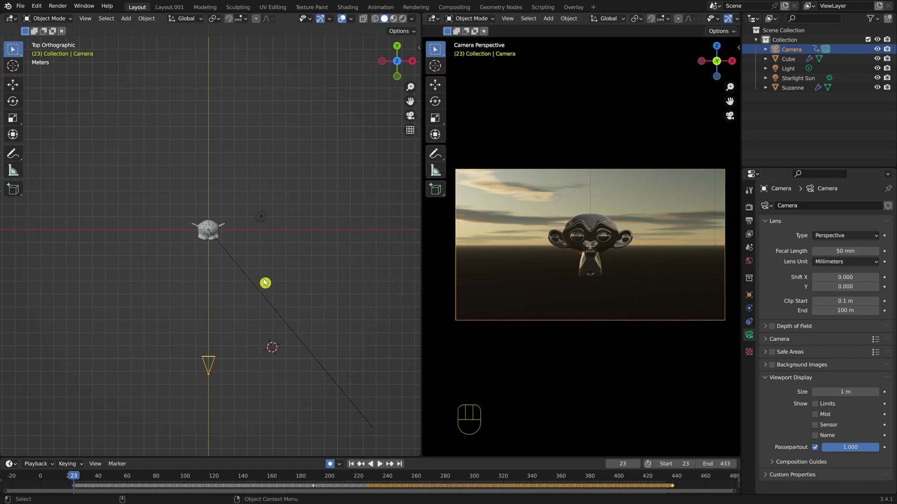
pyautogui.hotkey('shift', 's')
pyautogui.press('n')
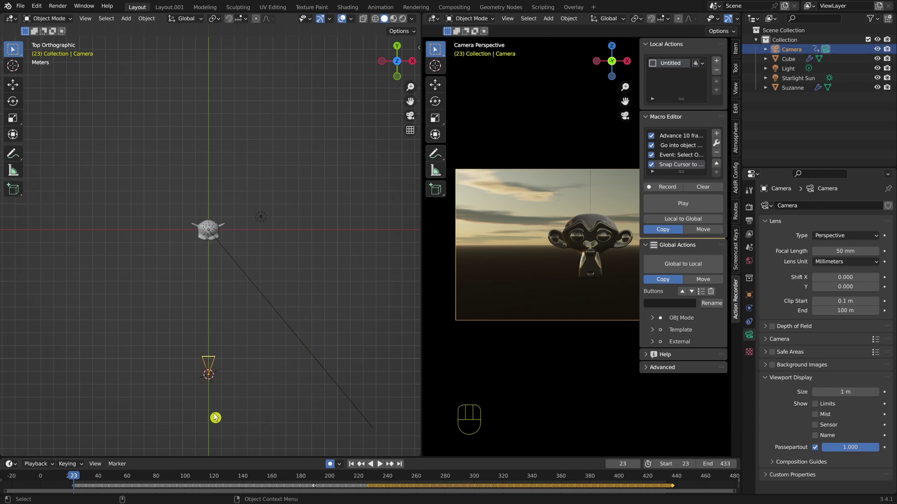
pyautogui.moveTo(75, 478); pyautogui.dragTo(346, 477)
pyautogui.hotkey('shift', 'Left')
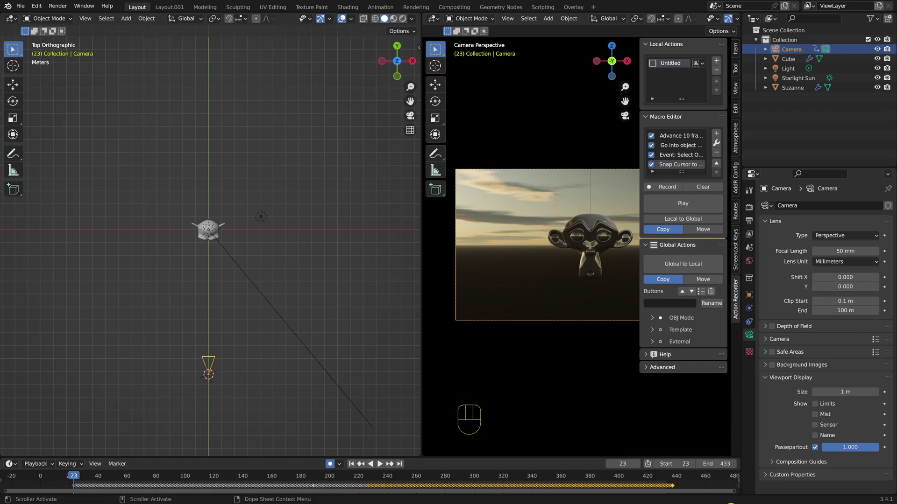
# Step: Alternately add a Simple Curve point at the 3D cursor and run the macro, from frame 23 to frame 153, and save the file
pyautogui.press('F19')
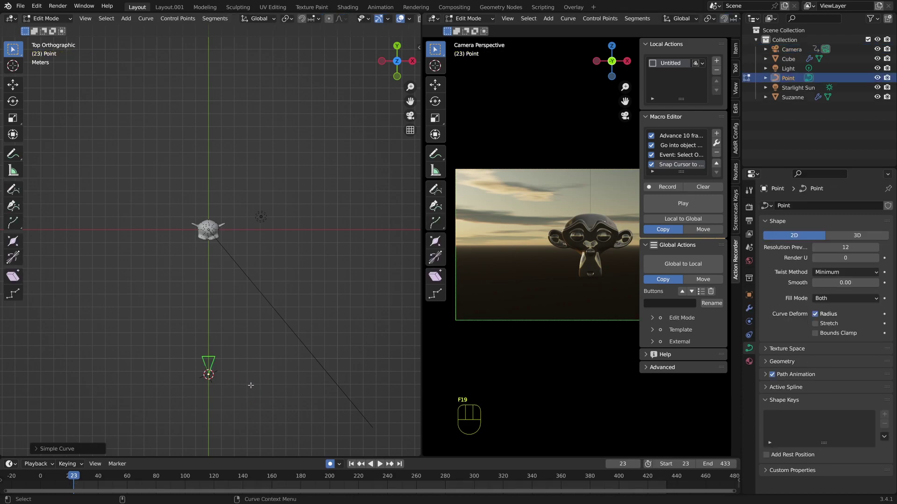
pyautogui.press('F16')
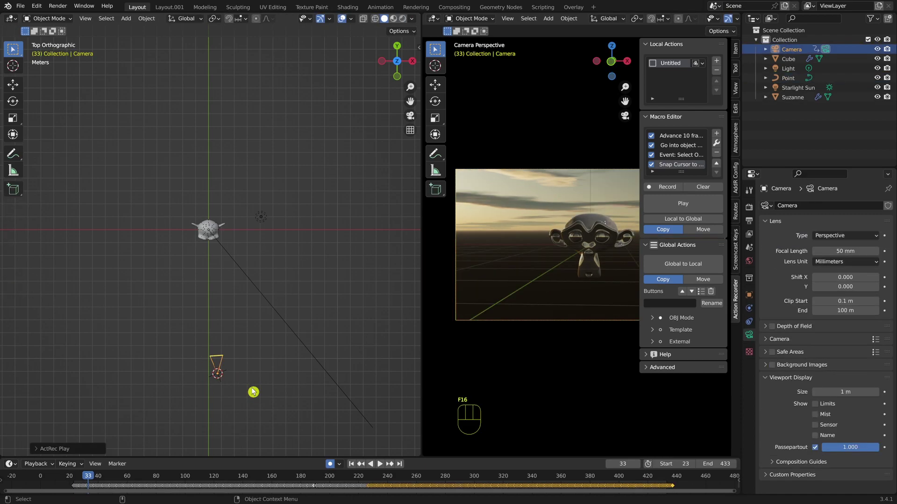
pyautogui.press('F19')
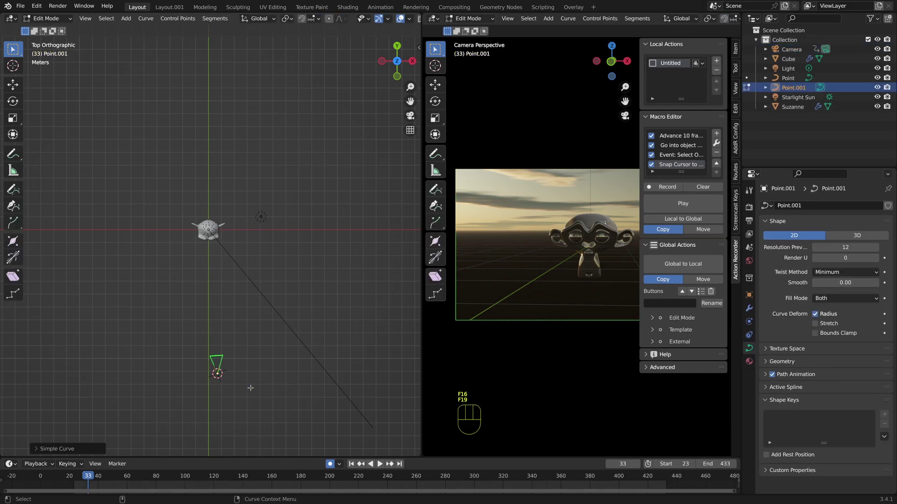
pyautogui.press('F16')
pyautogui.press('F19')
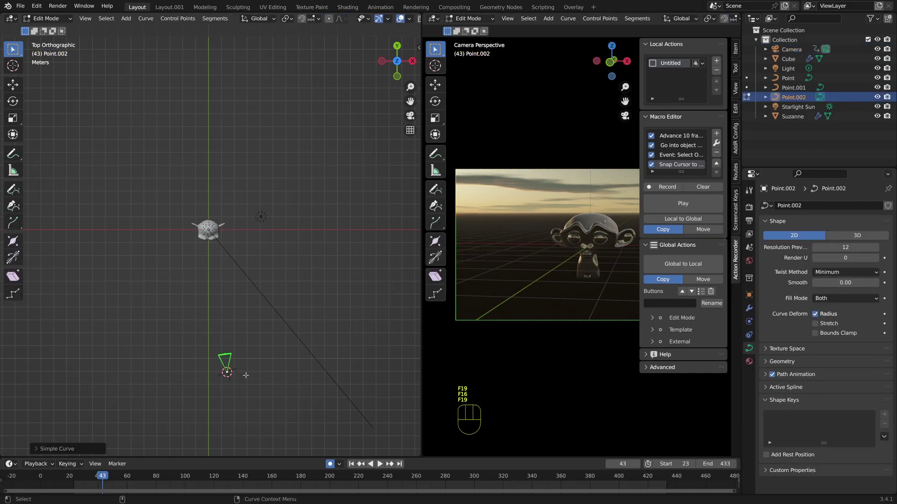
pyautogui.press('F16')
pyautogui.press('F19')
pyautogui.press('F16')
pyautogui.press('F19')
pyautogui.press('F16')
pyautogui.press('F19')
pyautogui.press('F16')
pyautogui.press('F19')
pyautogui.press('F16')
pyautogui.press('F19')
pyautogui.press('F16')
pyautogui.press('F19')
pyautogui.press('F16')
pyautogui.press('F19')
pyautogui.press('F16')
pyautogui.press('F19')
pyautogui.press('F16')
pyautogui.press('F19')
pyautogui.press('F16')
pyautogui.press('F19')
pyautogui.press('F16')
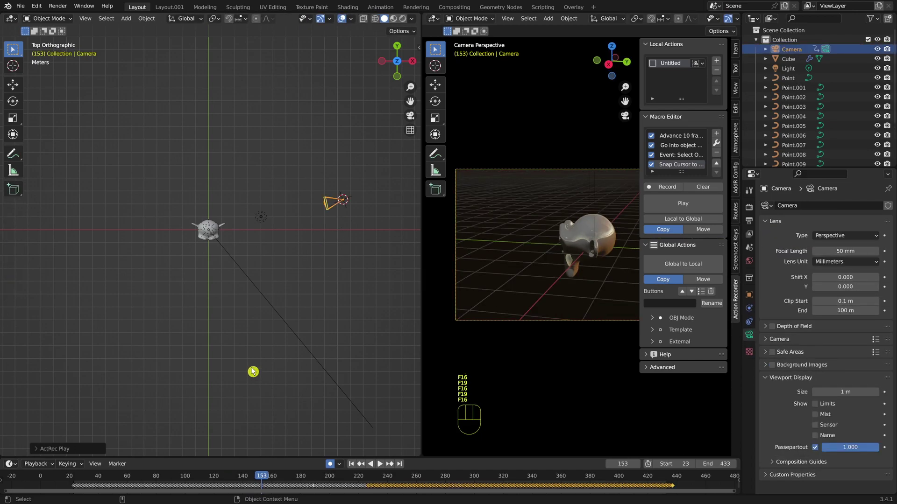
pyautogui.hotkey('ctrl', 's')
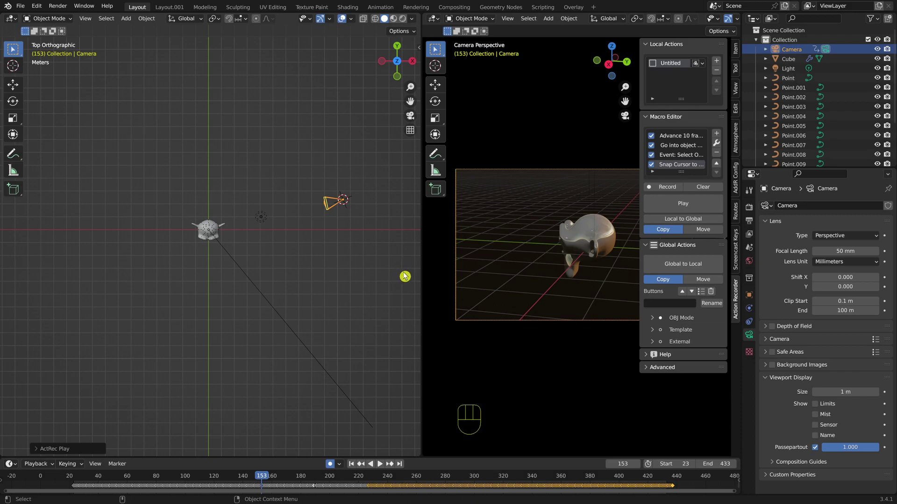
# Step: Continue adding a point at the 3D cursor and running the macro in alternation, from frame 153 through a final point at frame 433
pyautogui.press('F19')
pyautogui.press('F16')
pyautogui.press('F19')
pyautogui.press('F16')
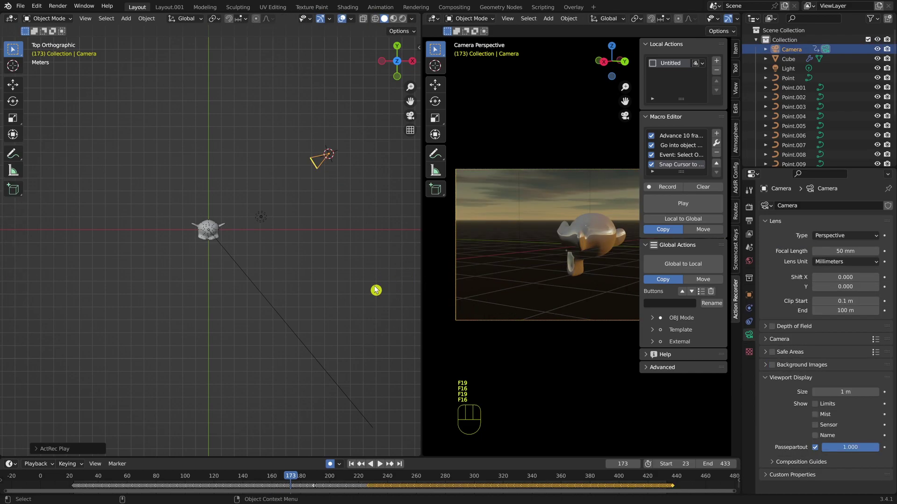
pyautogui.press('F19')
pyautogui.press('F16')
pyautogui.press('F19')
pyautogui.press('F16')
pyautogui.press('F19')
pyautogui.press('F16')
pyautogui.press('F19')
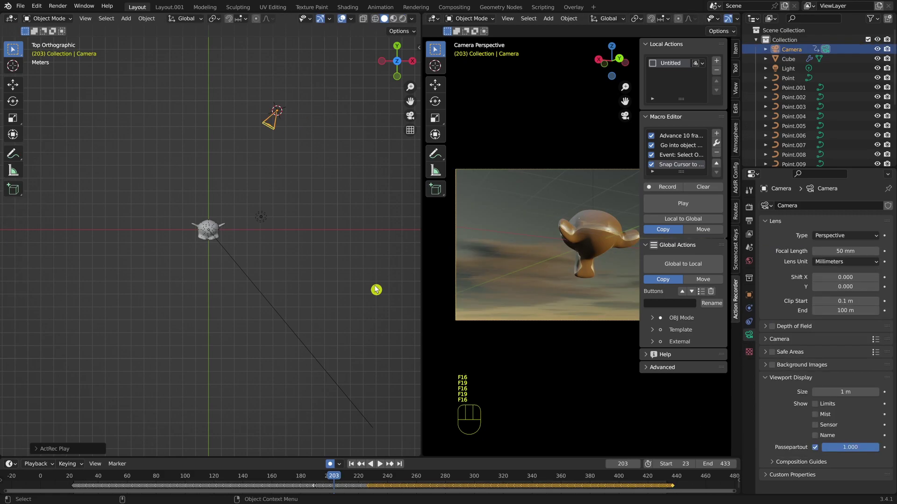
pyautogui.press('F16')
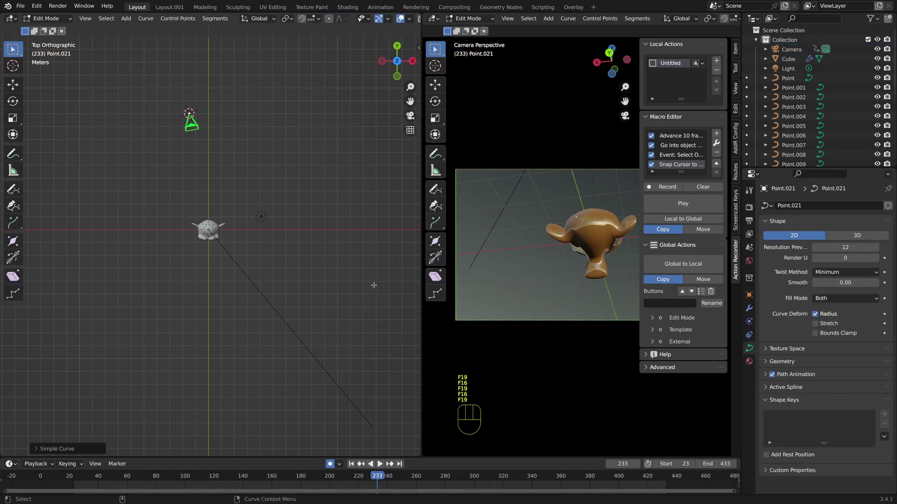
pyautogui.press('F19')
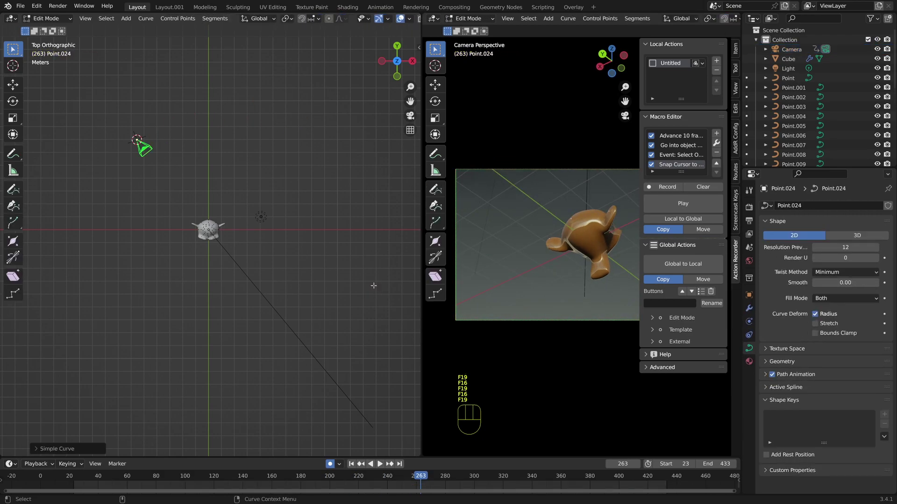
pyautogui.press('F16')
pyautogui.press('F19')
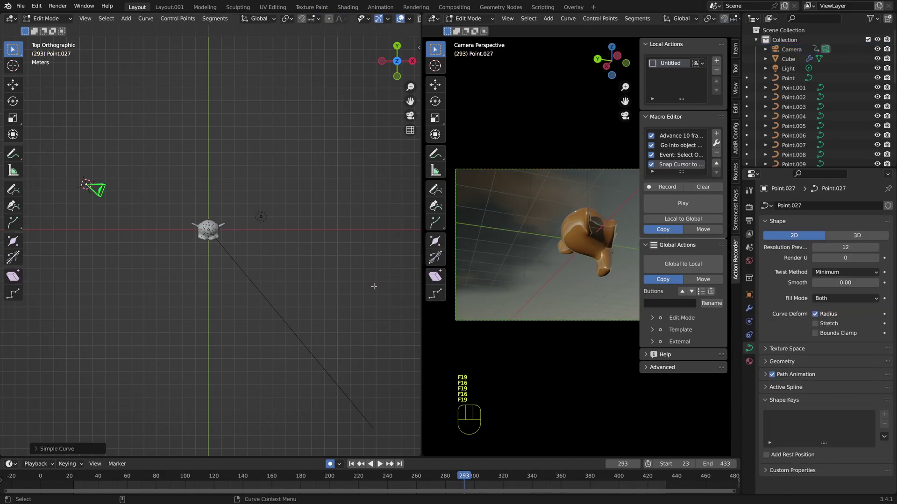
pyautogui.press('F16')
pyautogui.press('F19')
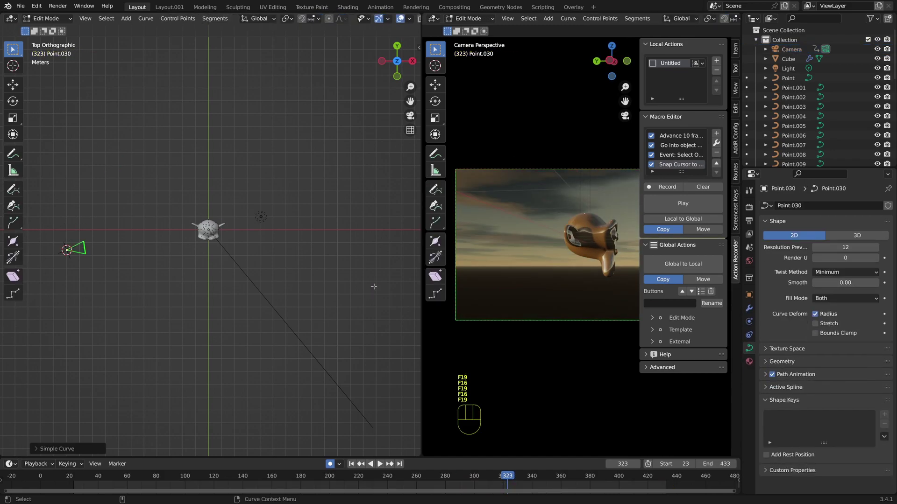
pyautogui.press('F16')
pyautogui.press('F19')
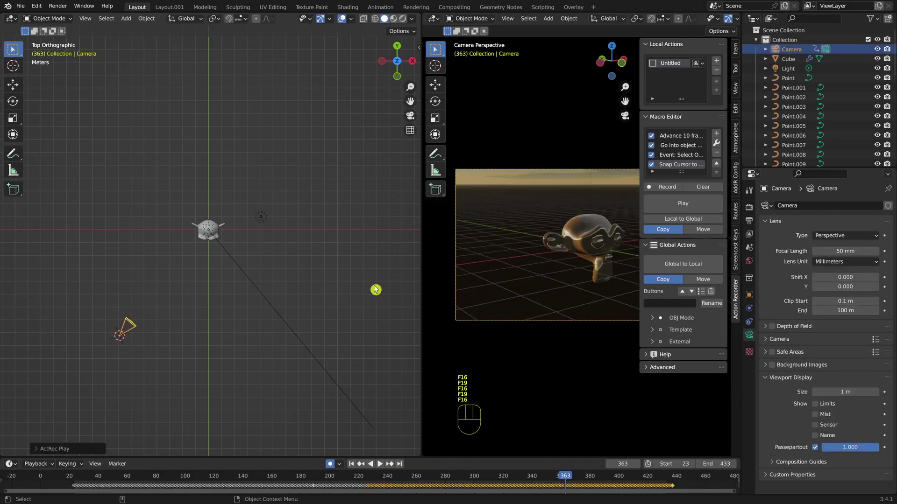
pyautogui.press('F16')
pyautogui.press('F19')
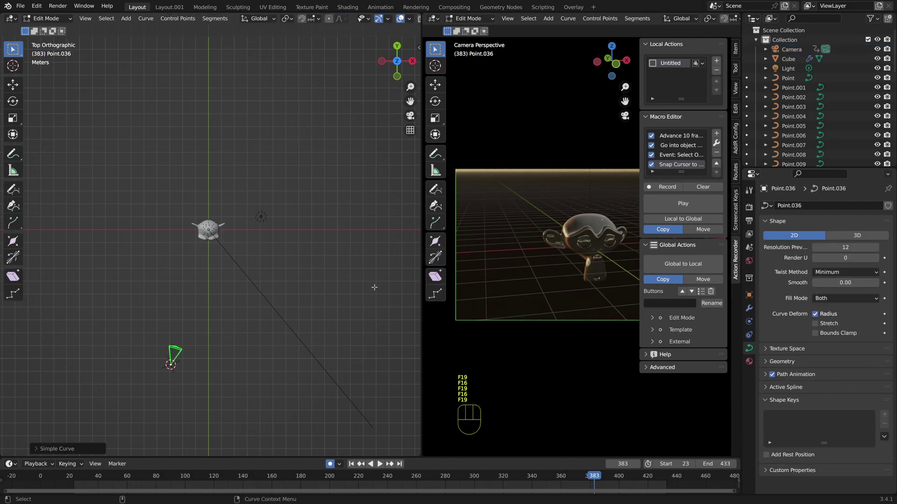
pyautogui.press('F16')
pyautogui.press('F19')
pyautogui.press('F16')
pyautogui.press('F19')
pyautogui.press('F16')
pyautogui.press('F19')
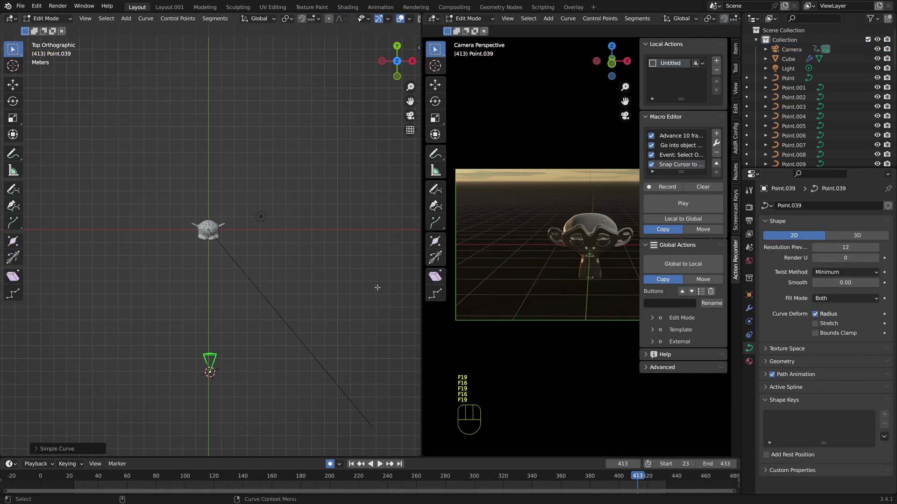
pyautogui.press('F16')
pyautogui.press('F19')
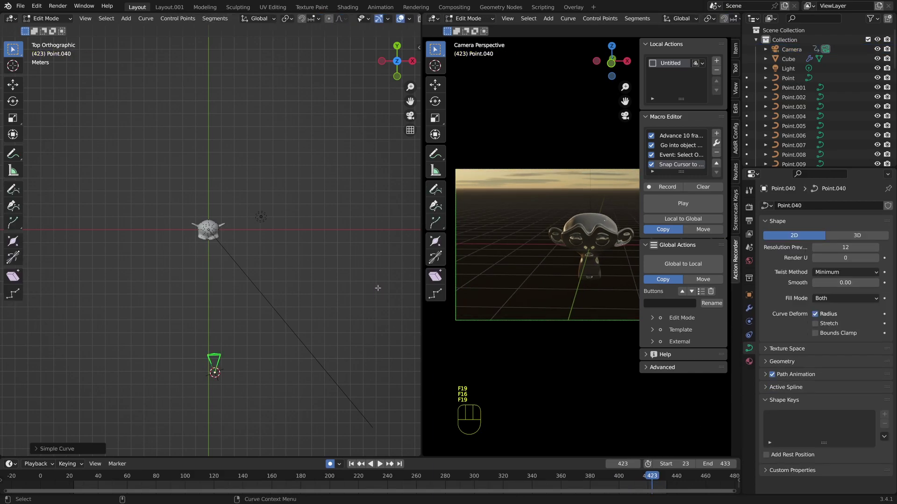
pyautogui.press('F16')
pyautogui.press('F19')
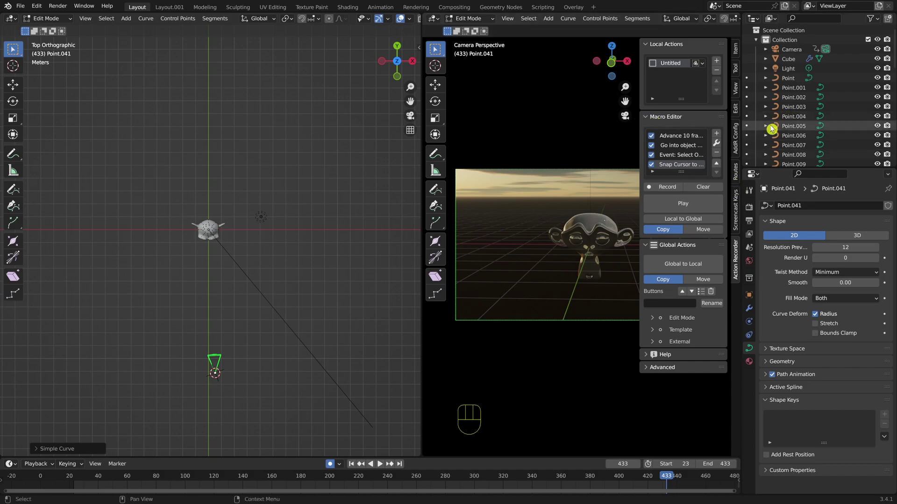
# Step: Switch to Object Mode and select all the curve point objects from Point through Point.041
pyautogui.click(790, 78)
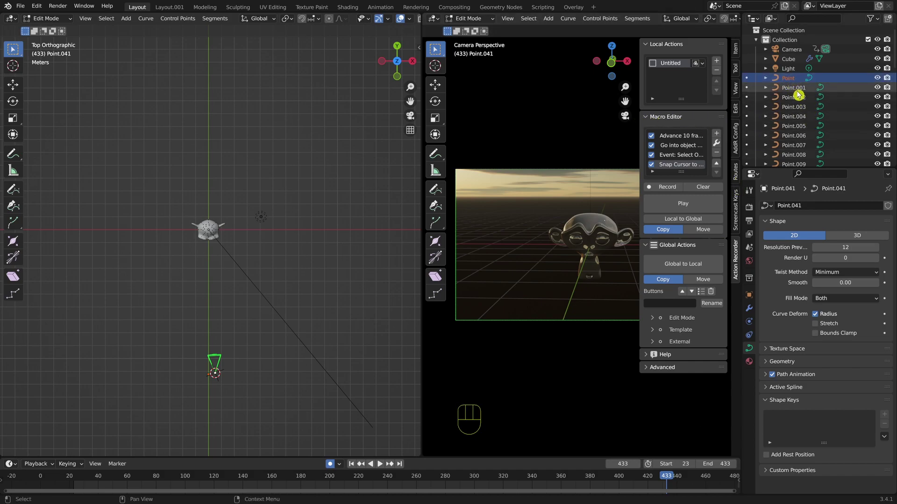
pyautogui.press('Tab')
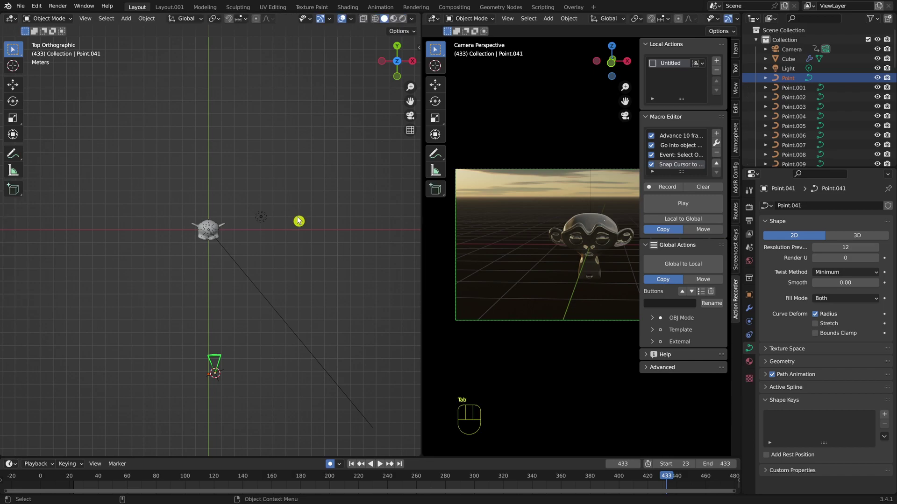
pyautogui.click(791, 80)
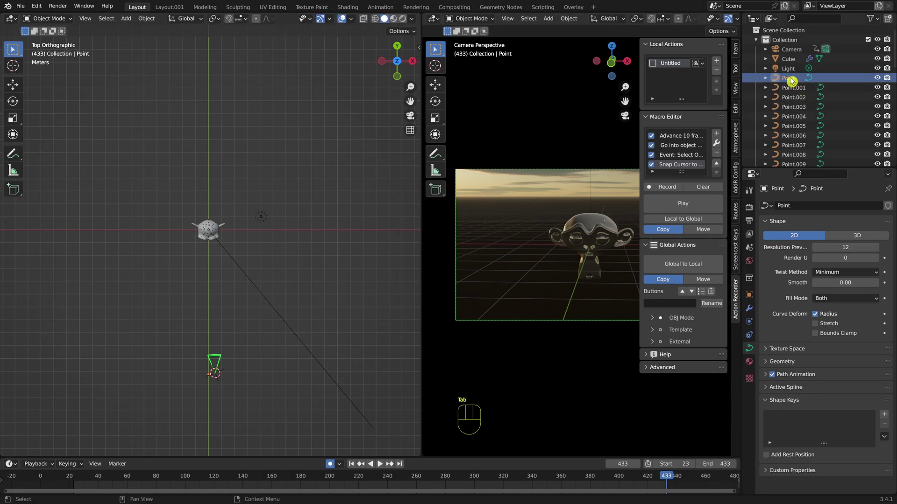
pyautogui.scroll(-10, 799, 99)
pyautogui.scroll(-5, 803, 102)
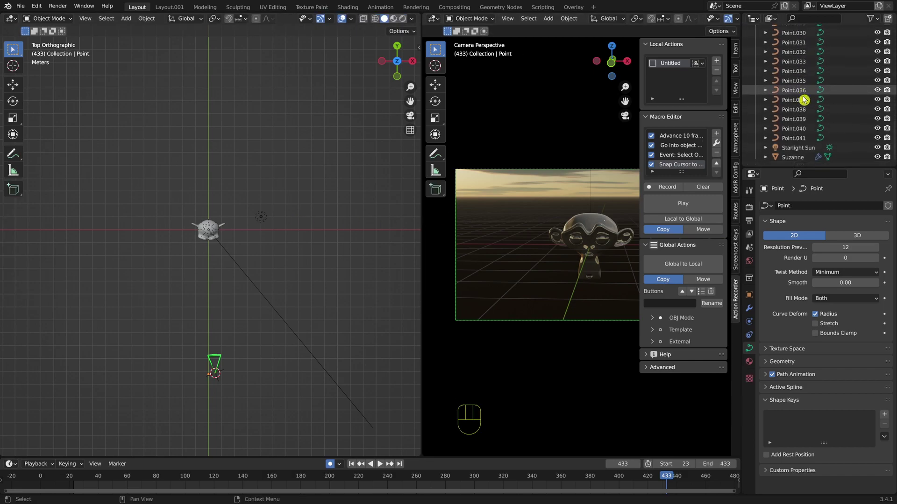
pyautogui.keyDown('shift'); pyautogui.click(789, 139); pyautogui.keyUp('shift')
pyautogui.scroll(14, 789, 140)
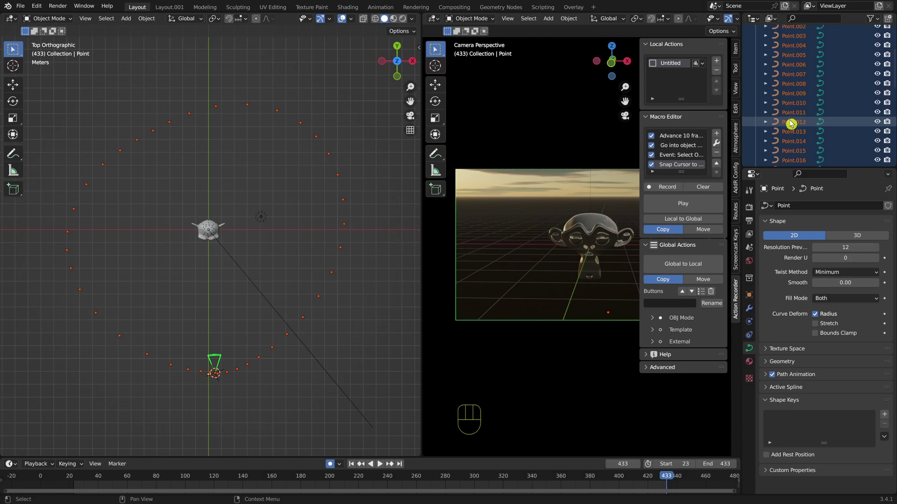
pyautogui.scroll(-5, 791, 125)
pyautogui.scroll(-9, 791, 123)
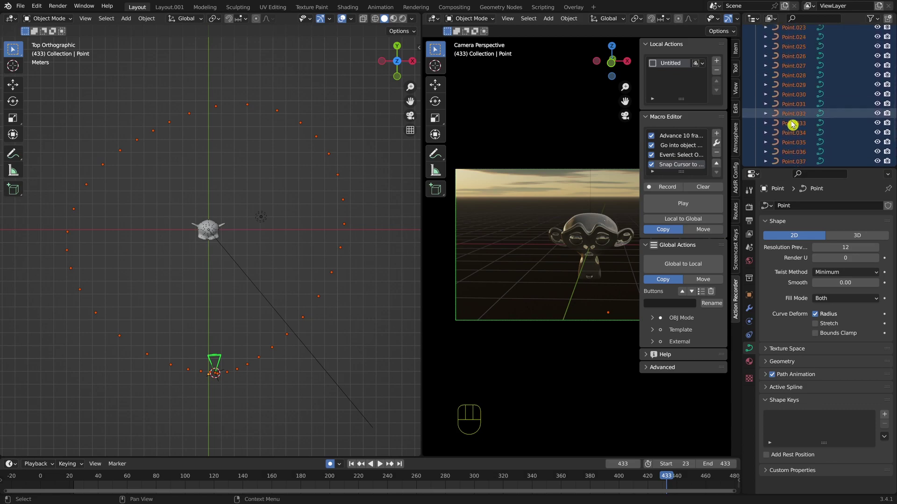
# Step: Set the curve shape to 3D and join all the selected point objects into the single object Point
pyautogui.click(846, 234)
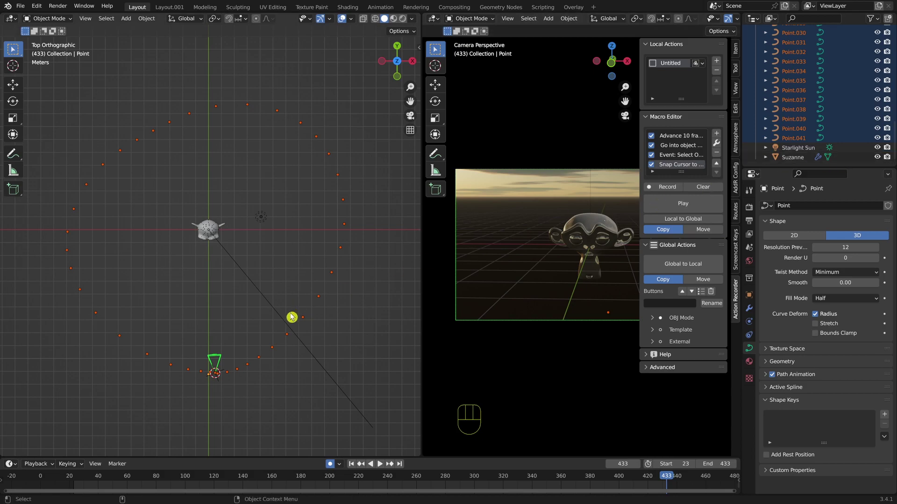
pyautogui.hotkey('ctrl', 'j')
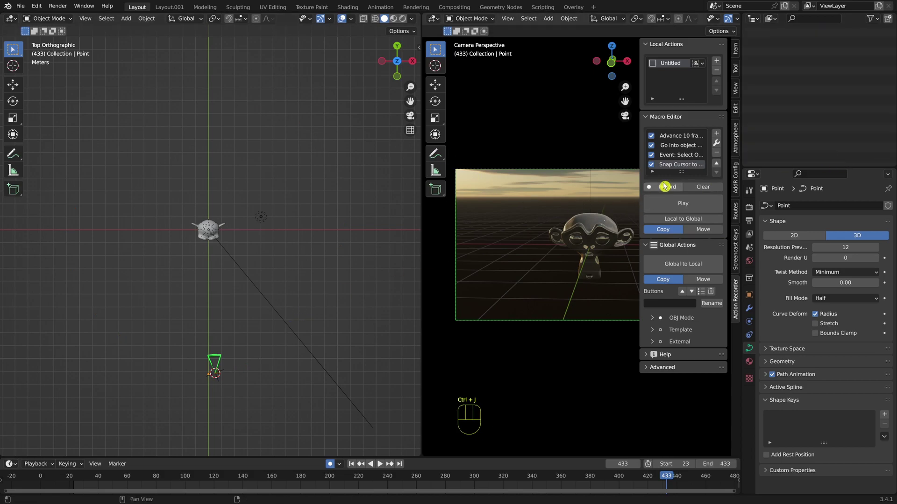
pyautogui.scroll(3, 766, 132)
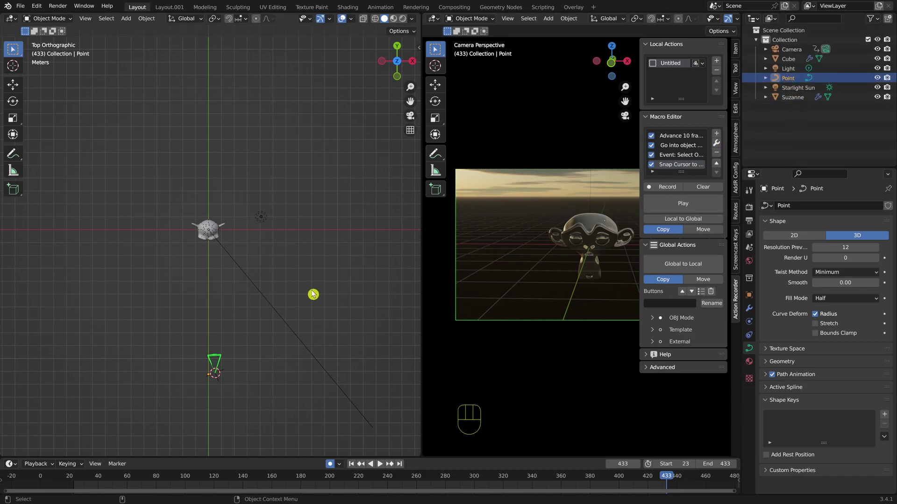
# Step: Enter Edit Mode on the joined curve and go to frame 413 to check the points where the camera path overlaps
pyautogui.press('Tab')
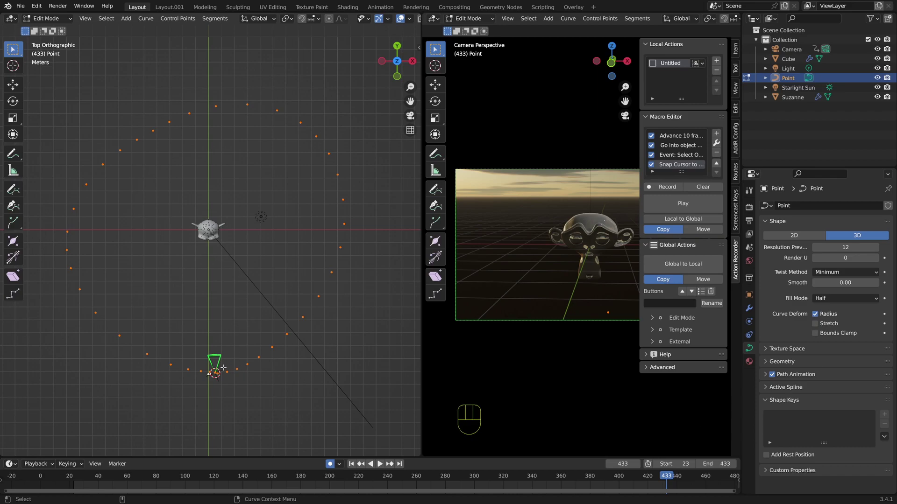
pyautogui.scroll(10, 198, 380)
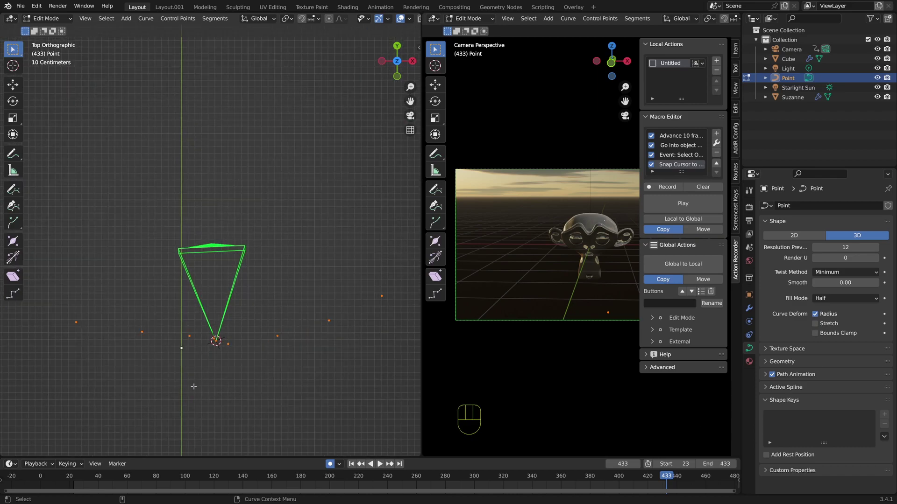
pyautogui.scroll(4, 204, 346)
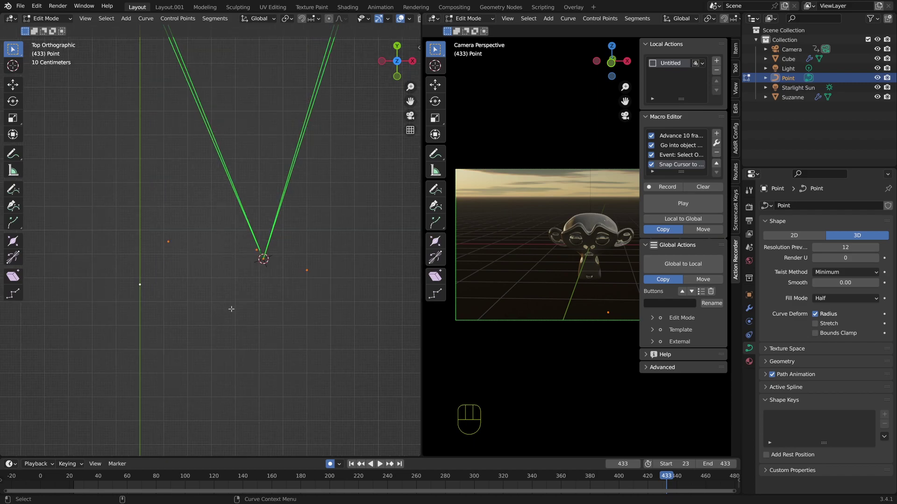
pyautogui.scroll(-1, 220, 302)
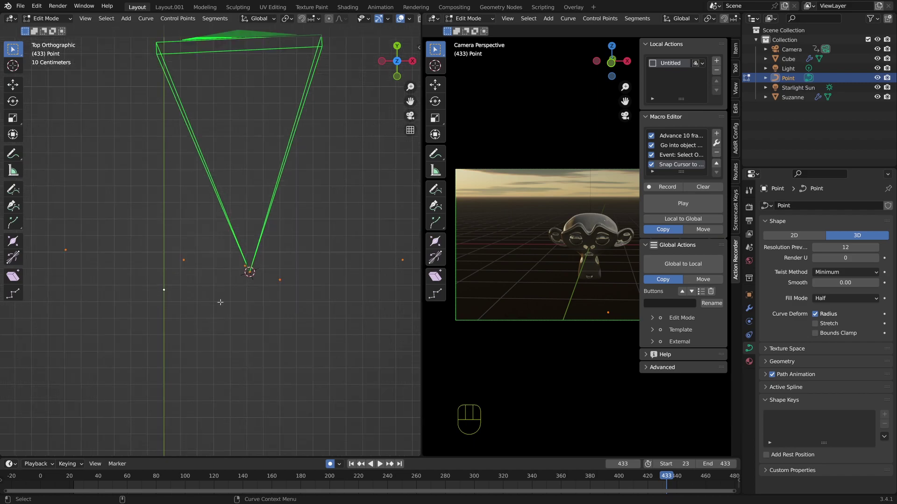
pyautogui.scroll(-1, 249, 332)
pyautogui.click(661, 480)
pyautogui.moveTo(661, 480); pyautogui.dragTo(637, 476)
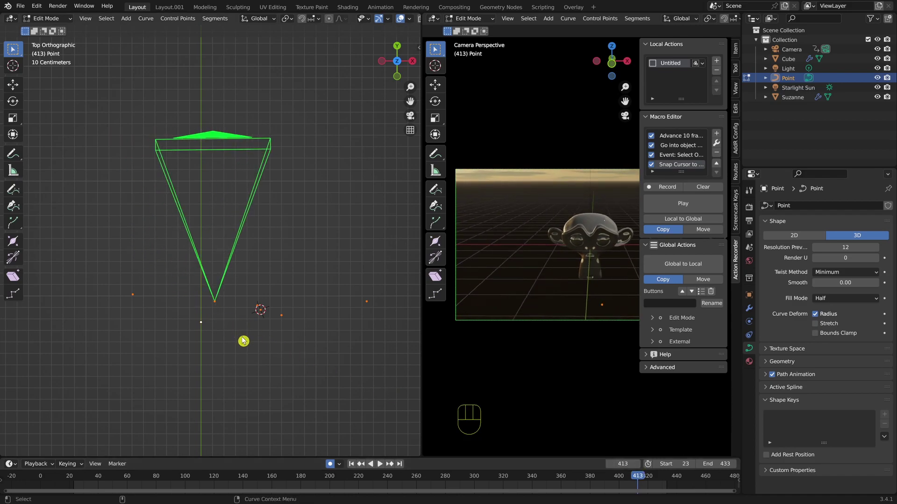
# Step: Delete the curve vertex located at the 3D cursor beside the camera
pyautogui.moveTo(255, 322); pyautogui.dragTo(268, 314)
pyautogui.press('Delete')
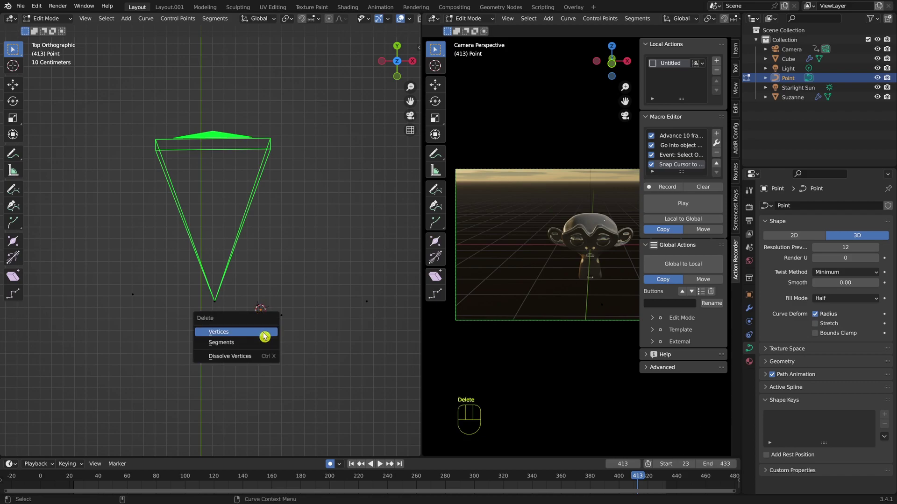
pyautogui.click(259, 332)
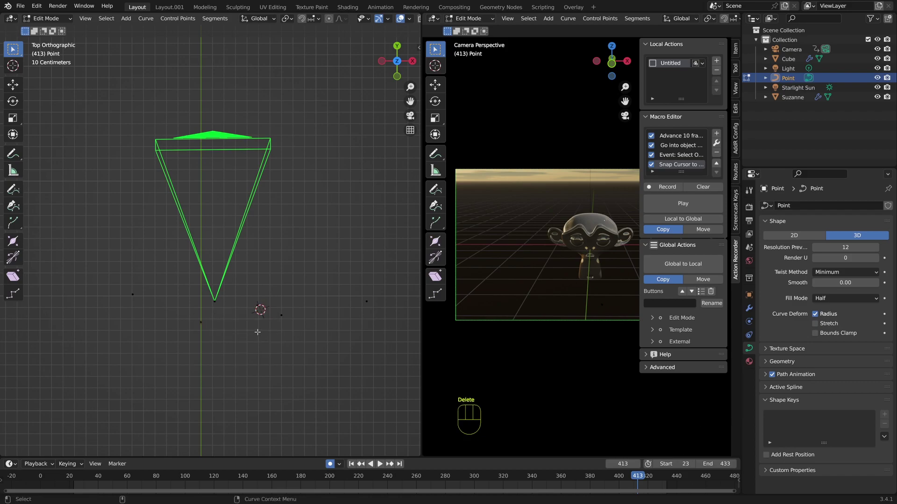
pyautogui.scroll(-8, 269, 333)
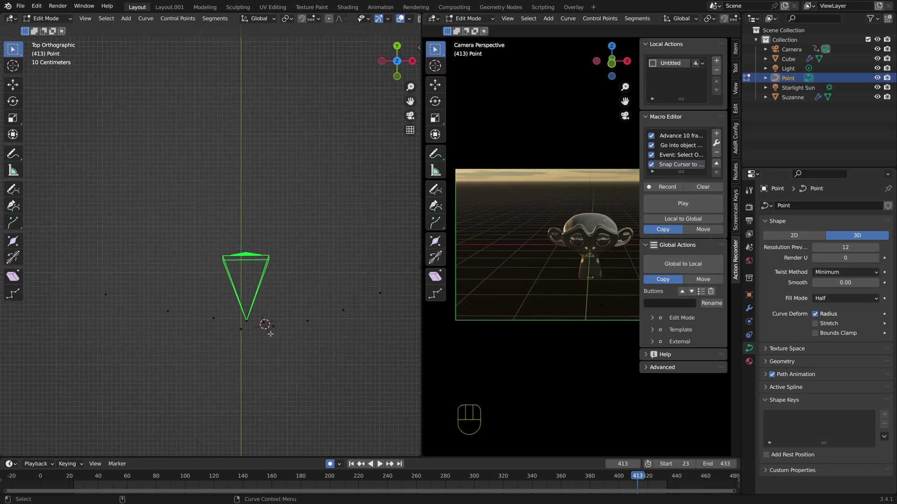
pyautogui.scroll(-6, 270, 333)
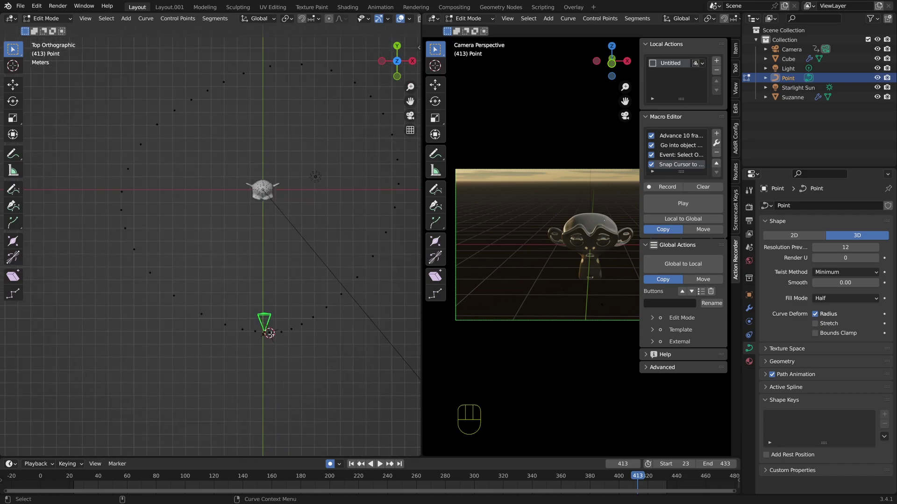
# Step: Select all the curve points and connect the first ones near the camera with three segments
pyautogui.press('KP_2')
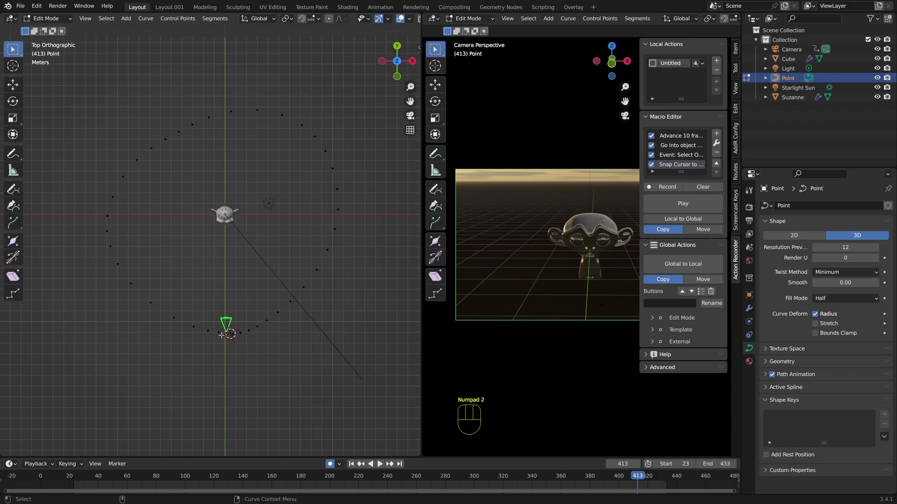
pyautogui.press('a')
pyautogui.scroll(7, 251, 341)
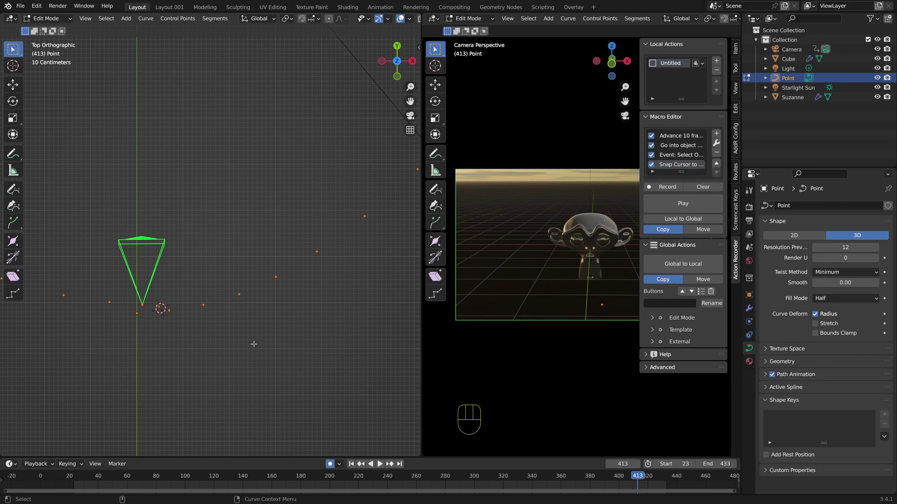
pyautogui.press('f')
pyautogui.press('f')
pyautogui.press('f')
# Step: Widen the top view and set the curve edit handle display to None
pyautogui.moveTo(423, 364); pyautogui.dragTo(586, 360)
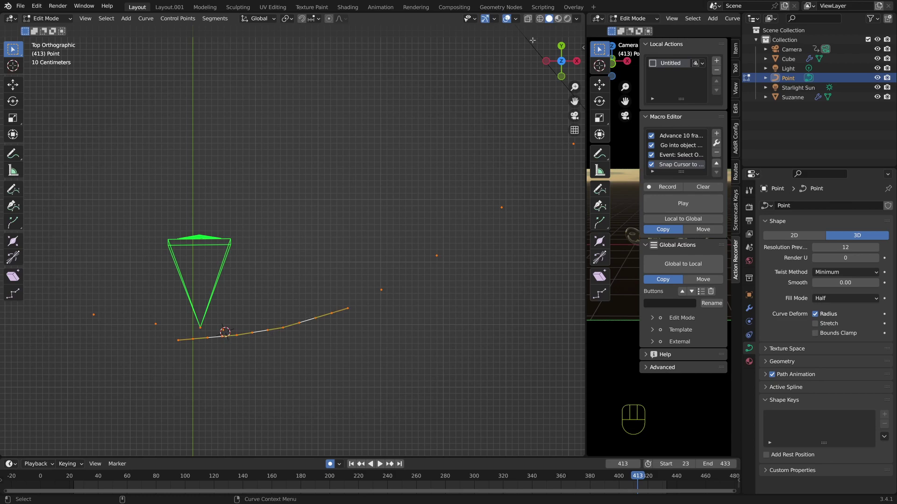
pyautogui.click(515, 19)
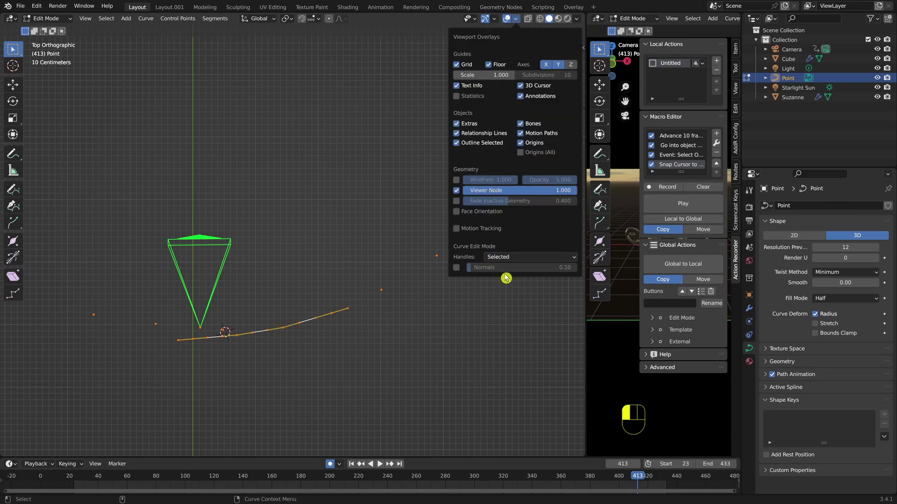
pyautogui.click(511, 258)
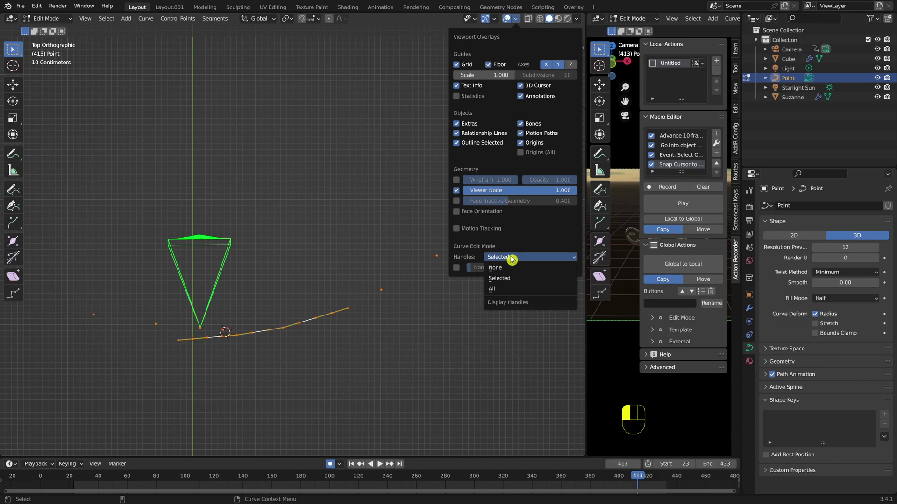
pyautogui.click(509, 269)
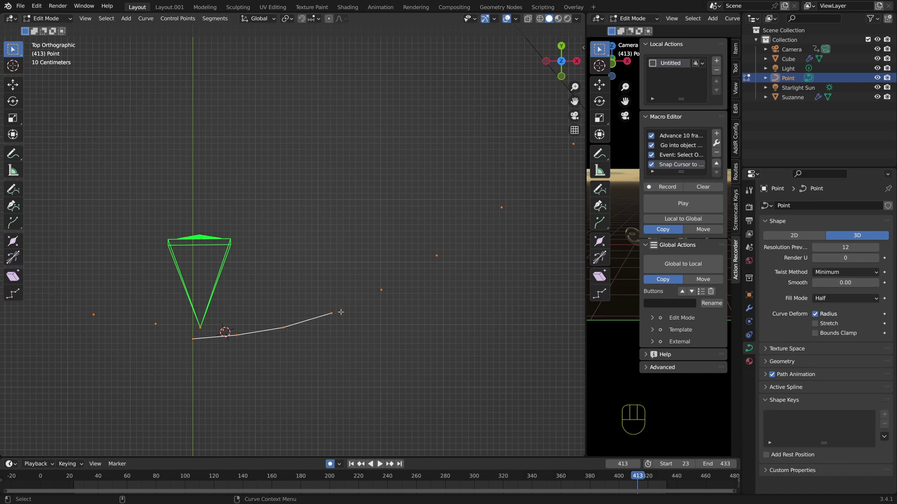
# Step: Extend the curve by three more segments through the next points along the camera path
pyautogui.press('f')
pyautogui.press('f')
pyautogui.press('f')
pyautogui.scroll(-6, 331, 320)
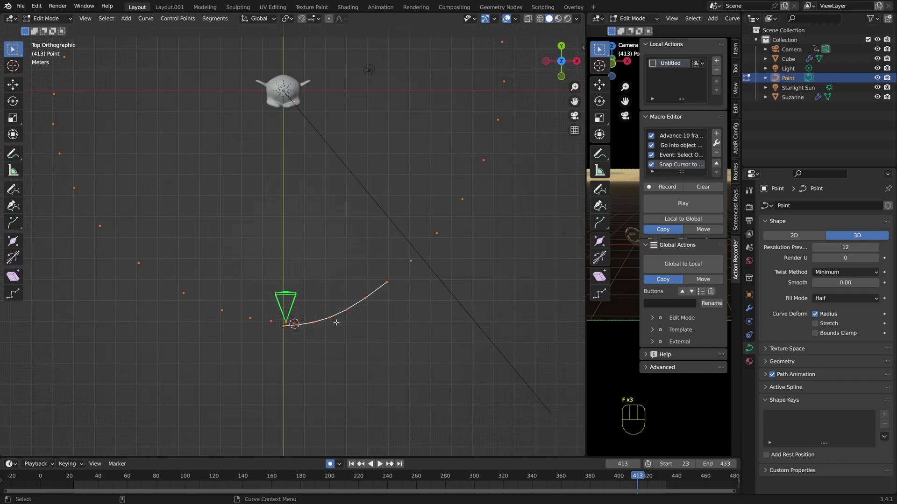
pyautogui.keyDown('shift'); pyautogui.moveTo(342, 331); pyautogui.dragTo(307, 352, button='middle'); pyautogui.keyUp('shift')
pyautogui.scroll(-3, 352, 362)
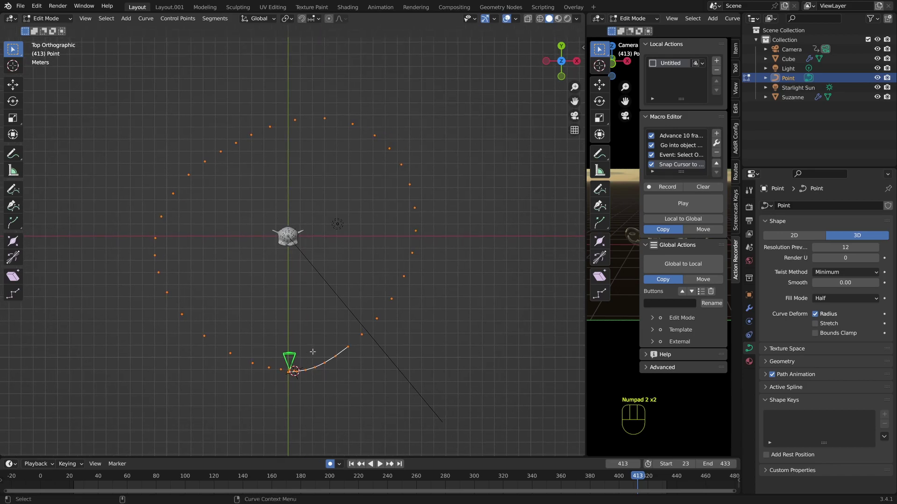
# Step: Narrow the top view slightly and move all the curve points about 1.5 m along positive X
pyautogui.scroll(1, 312, 352)
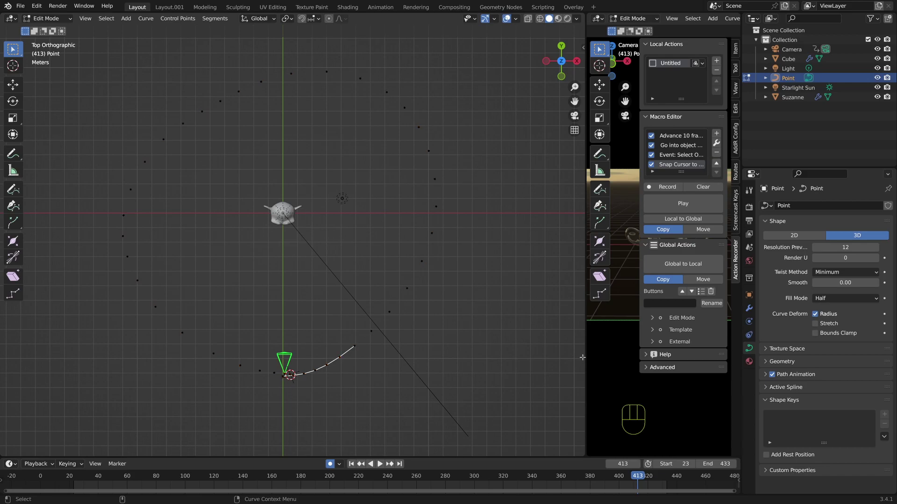
pyautogui.moveTo(583, 357); pyautogui.dragTo(546, 355)
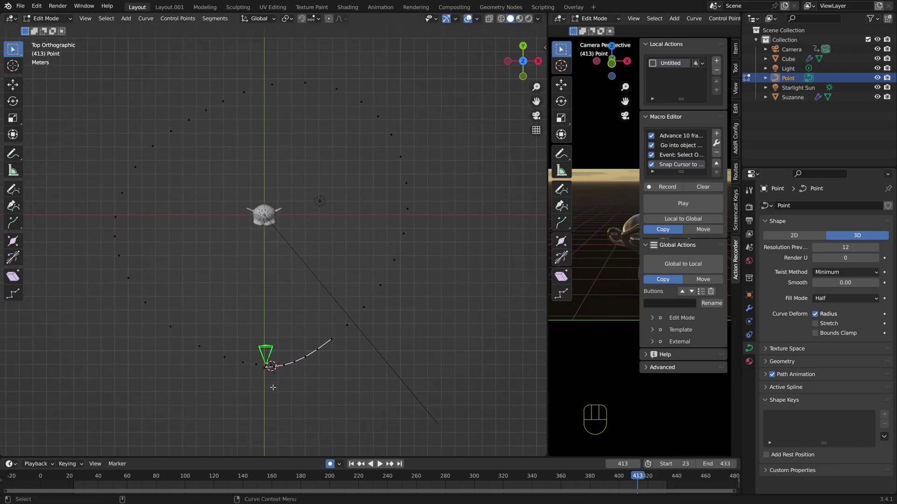
pyautogui.press('g')
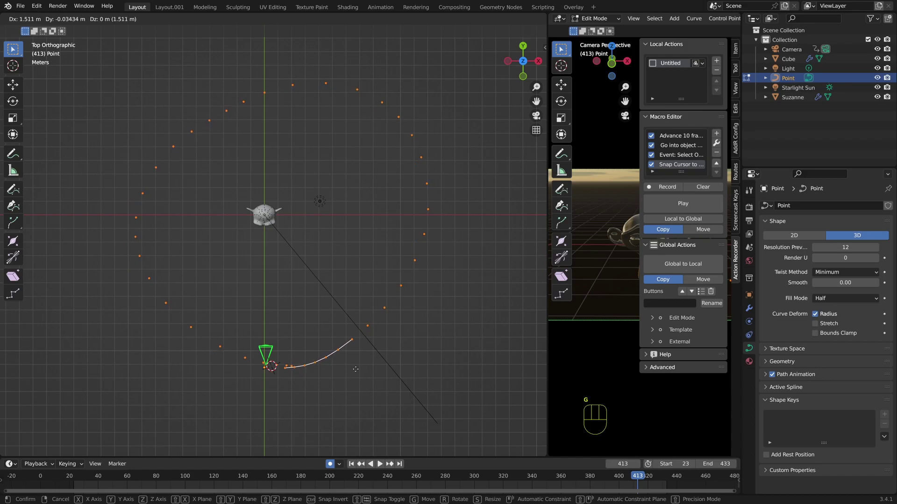
pyautogui.press('Return')
# Step: Keep making segments between the remaining points around the loop until the curve's two ends overlap near the camera
pyautogui.press('f')
pyautogui.press('f')
pyautogui.press('f')
pyautogui.press('f')
pyautogui.press('f')
pyautogui.press('f')
pyautogui.press('f')
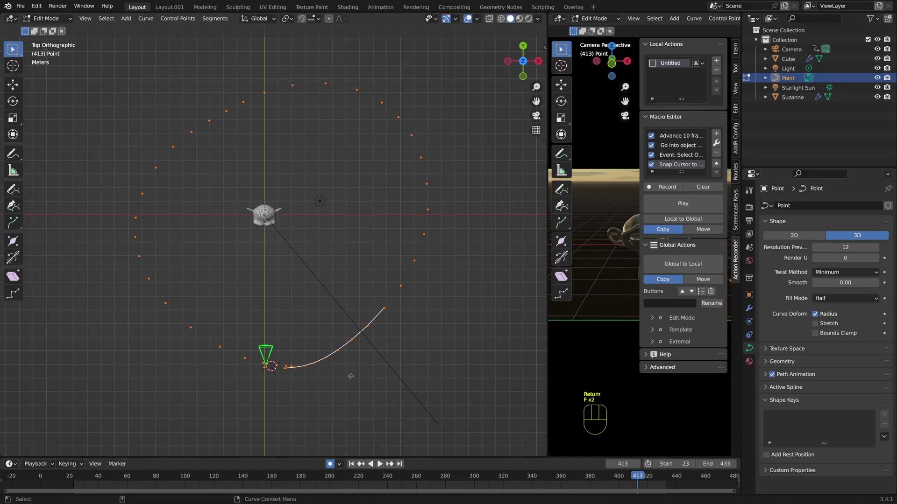
pyautogui.press('f')
pyautogui.press('f')
pyautogui.press('f')
pyautogui.press('f')
pyautogui.press('f')
pyautogui.press('f')
pyautogui.press('f')
pyautogui.press('f')
pyautogui.press('f')
pyautogui.press('f')
pyautogui.press('f')
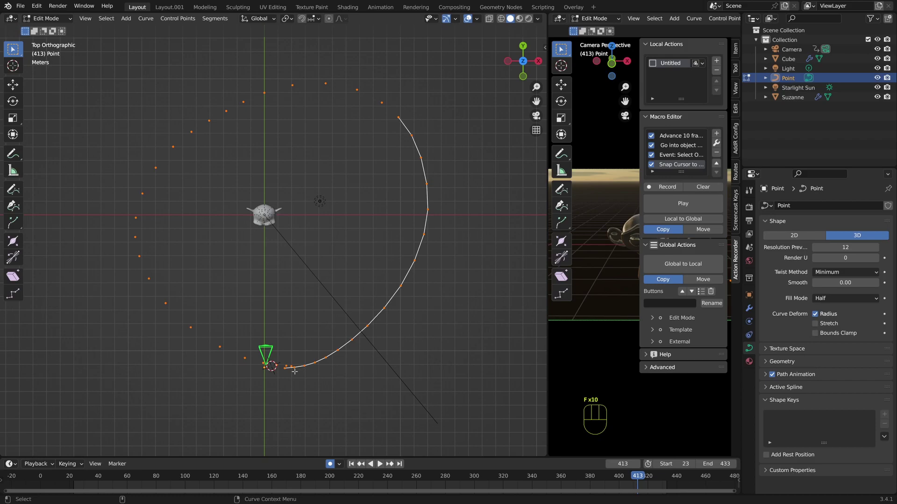
pyautogui.press('f')
pyautogui.press('f')
pyautogui.press('f')
pyautogui.press('f')
pyautogui.press('f')
pyautogui.press('f')
pyautogui.press('f')
pyautogui.press('f')
pyautogui.press('f')
pyautogui.press('f')
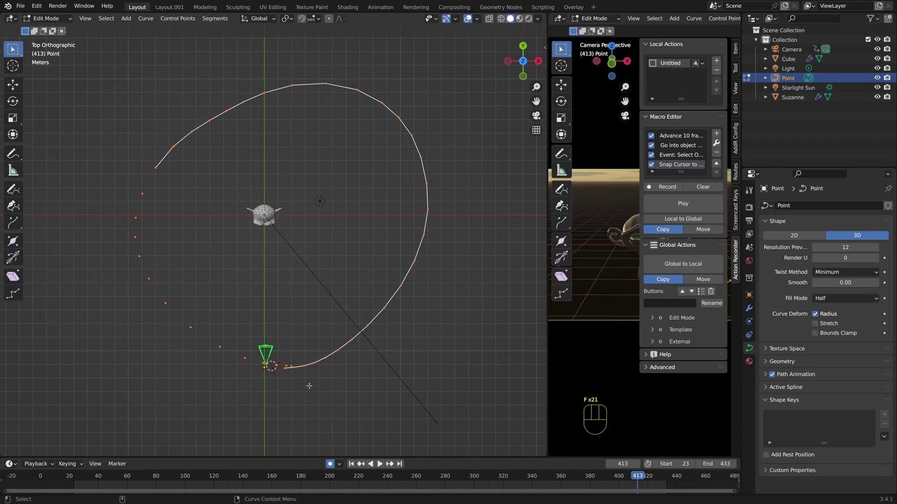
pyautogui.press('f')
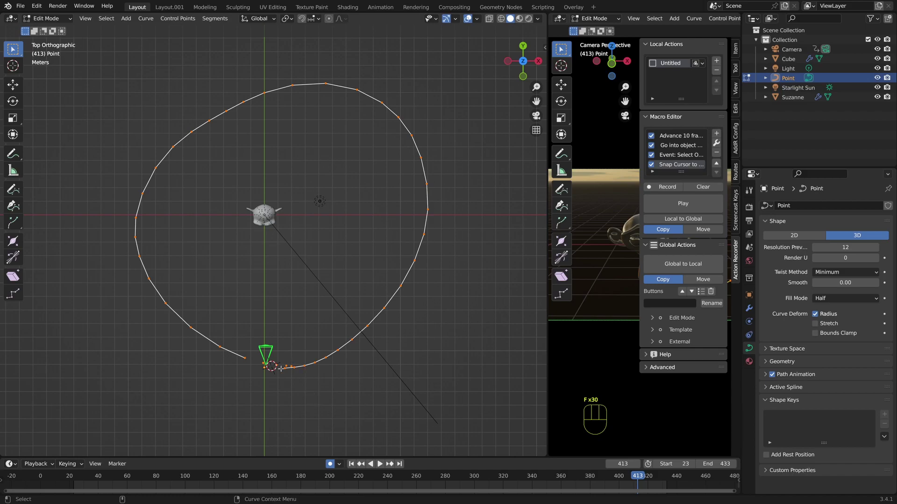
pyautogui.scroll(8, 284, 374)
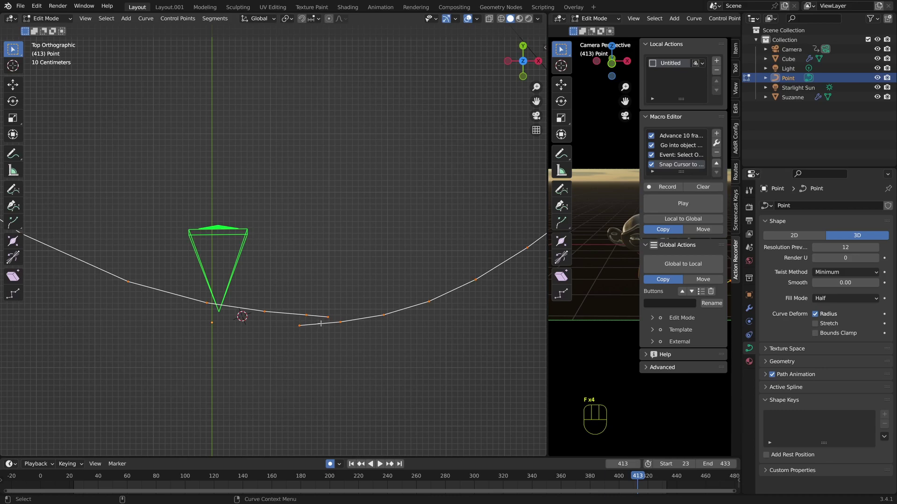
pyautogui.scroll(-7, 331, 334)
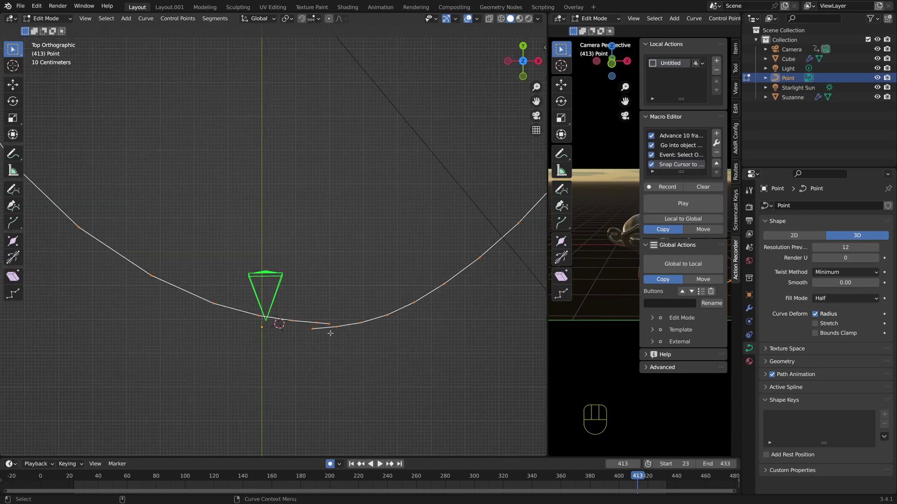
# Step: Set the handle type of all the camera path's curve points to Automatic
pyautogui.keyDown('shift'); pyautogui.moveTo(329, 334); pyautogui.dragTo(295, 398, button='middle'); pyautogui.keyUp('shift')
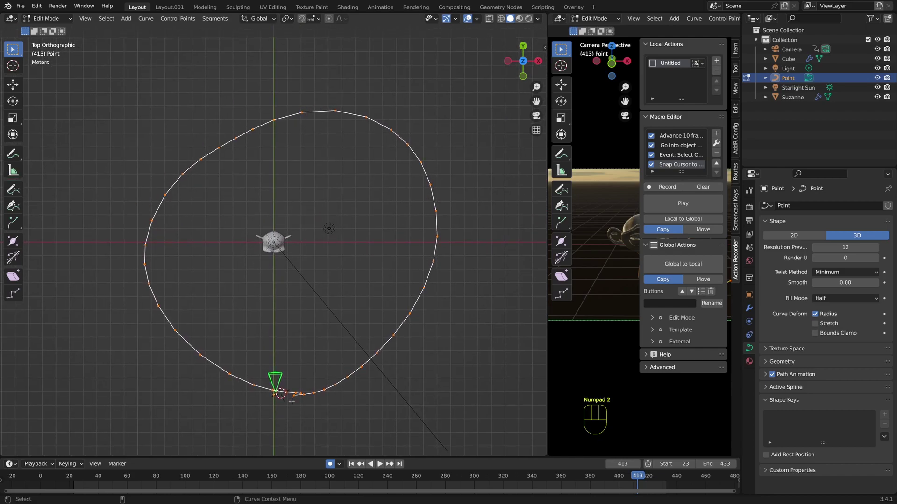
pyautogui.press('v')
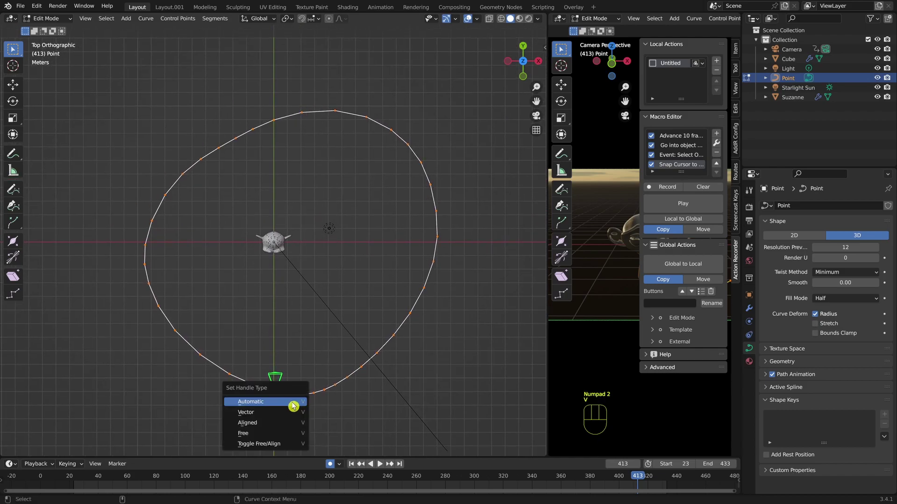
pyautogui.click(262, 407)
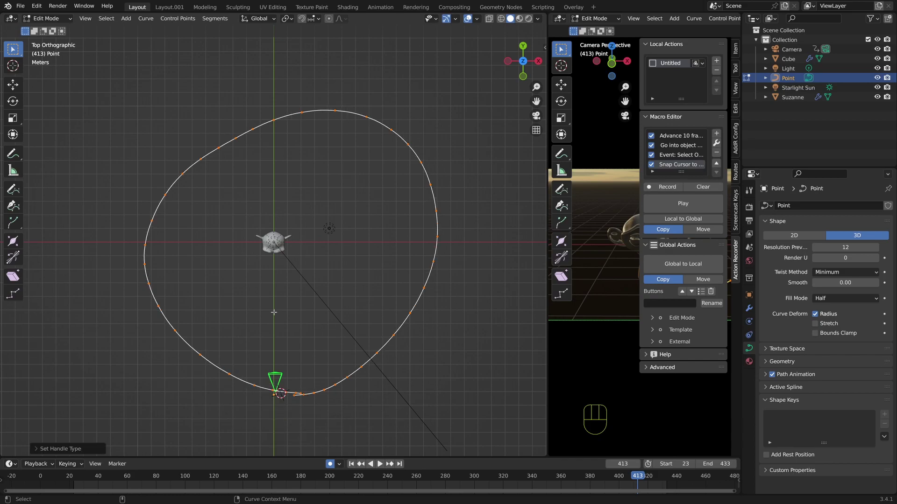
# Step: Display all curve edit handles in the top view, and set the handle display back to None
pyautogui.click(477, 19)
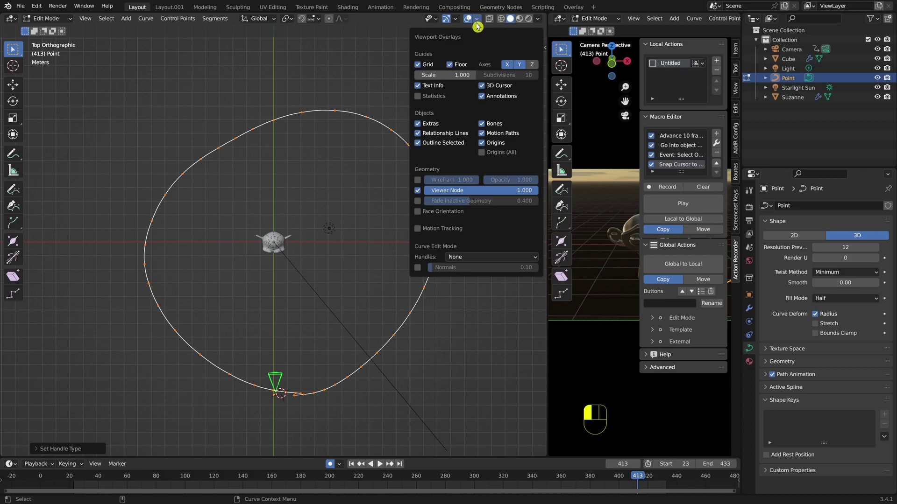
pyautogui.click(477, 19)
pyautogui.click(440, 272)
pyautogui.click(458, 257)
pyautogui.click(463, 293)
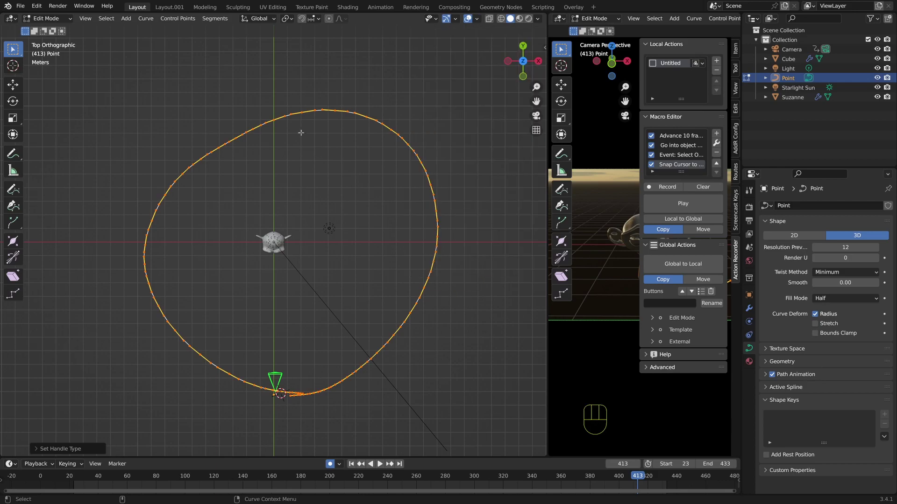
pyautogui.click(476, 20)
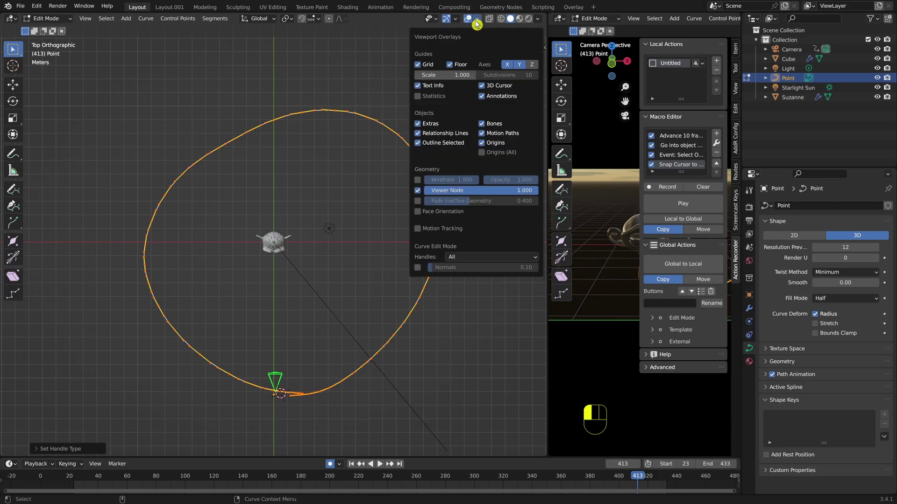
pyautogui.click(470, 258)
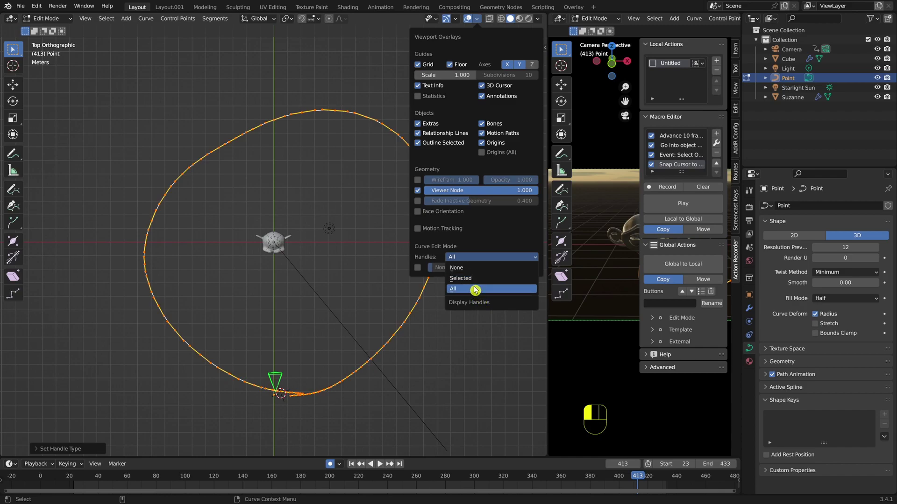
pyautogui.click(471, 270)
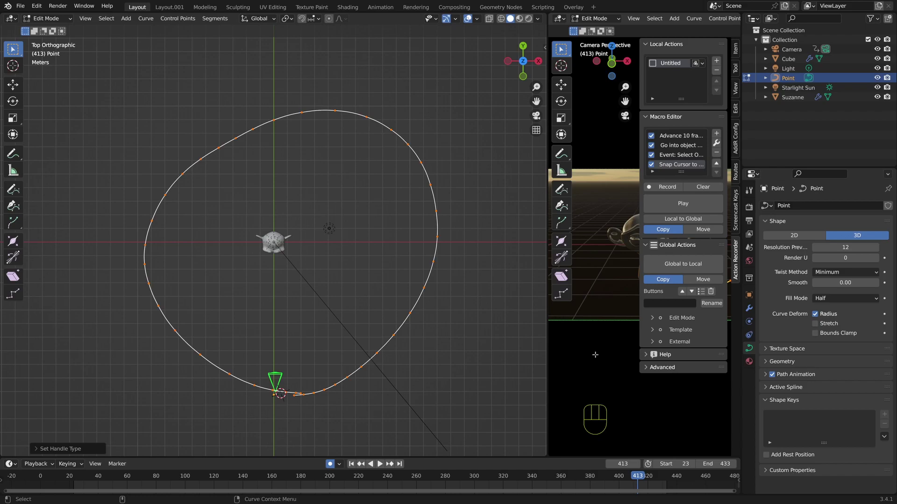
# Step: Hide the camera view's sidebar and narrow the top view to give the camera view more room
pyautogui.press('n')
pyautogui.moveTo(545, 365); pyautogui.dragTo(342, 369)
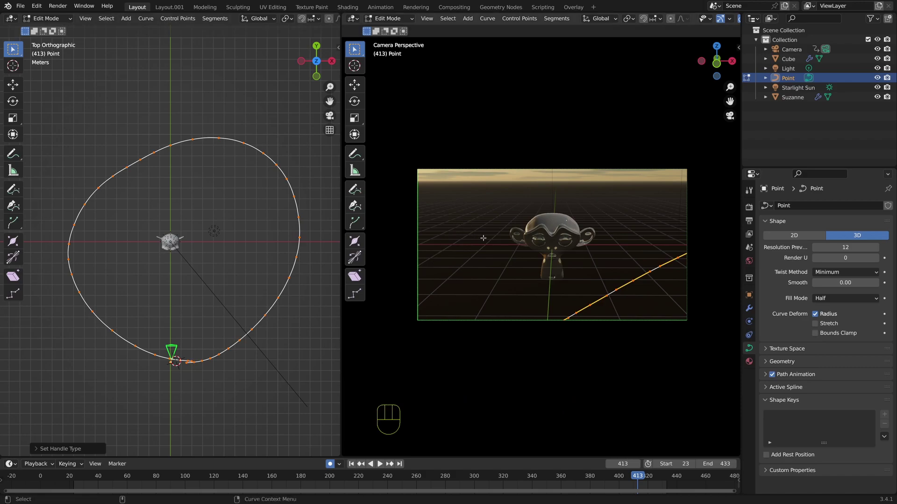
pyautogui.press('F15')
pyautogui.press('F15')
# Step: In Object Mode, clear the camera's location and rotation keyframes and reset both transforms to zero
pyautogui.click(788, 51)
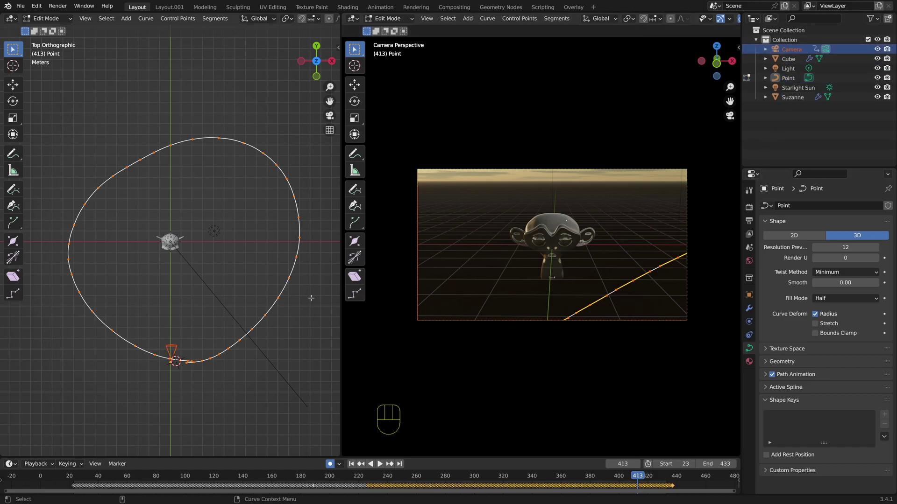
pyautogui.press('Tab')
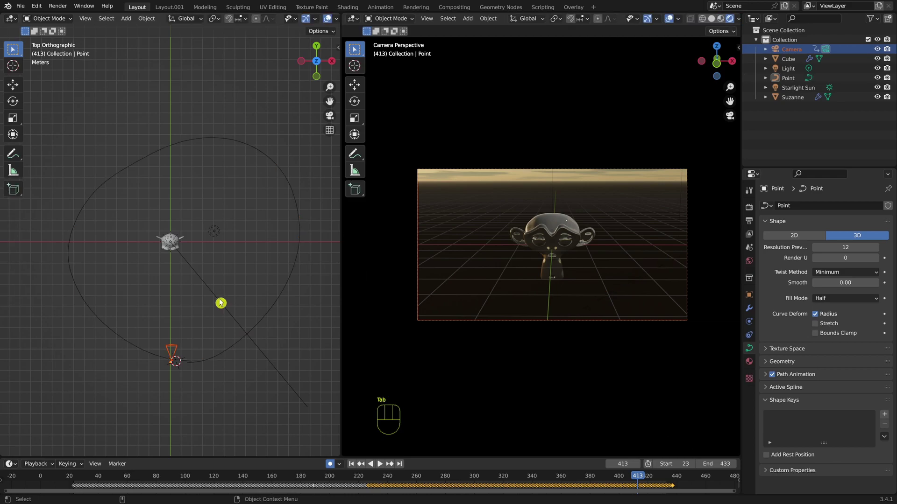
pyautogui.click(792, 53)
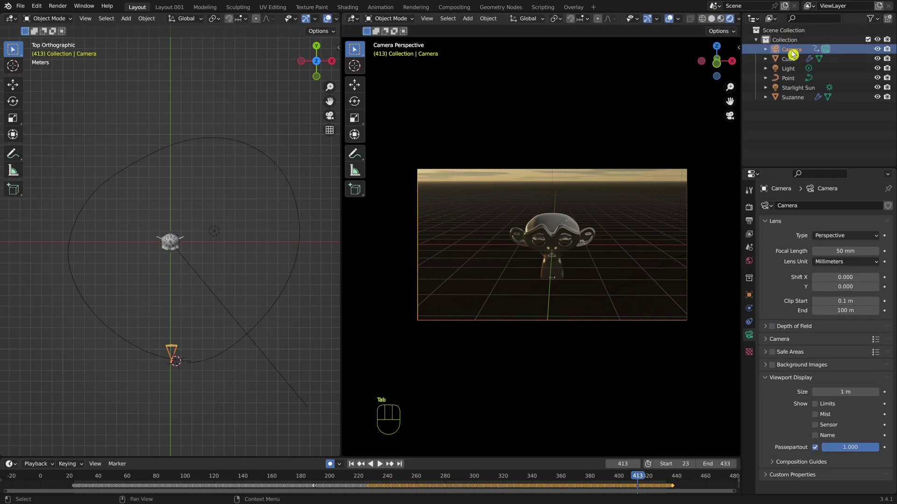
pyautogui.click(748, 297)
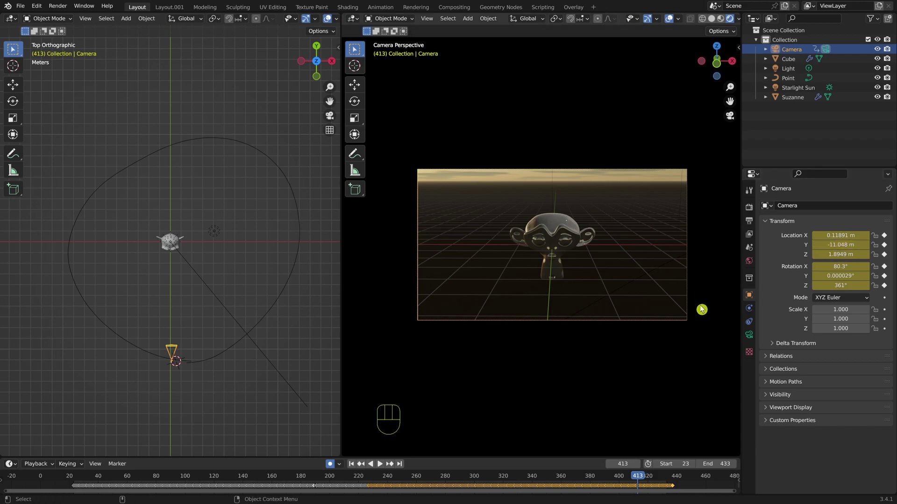
pyautogui.rightClick(836, 236)
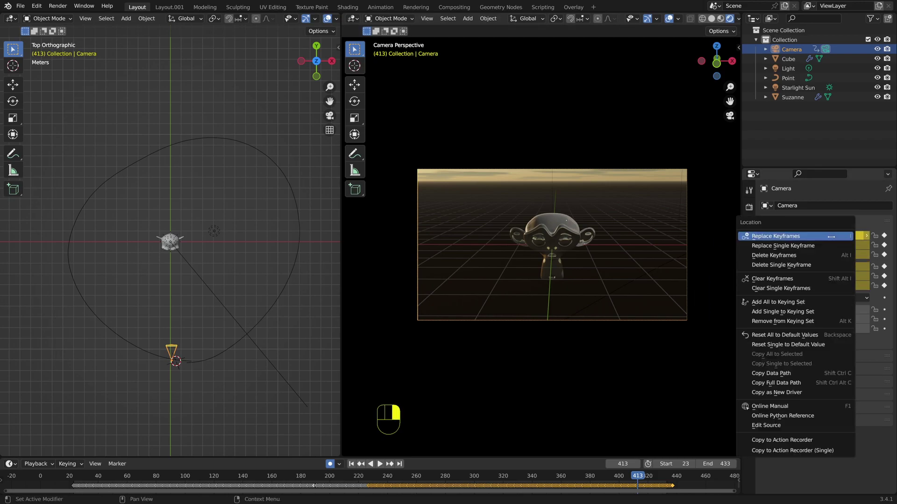
pyautogui.click(784, 279)
pyautogui.rightClick(816, 266)
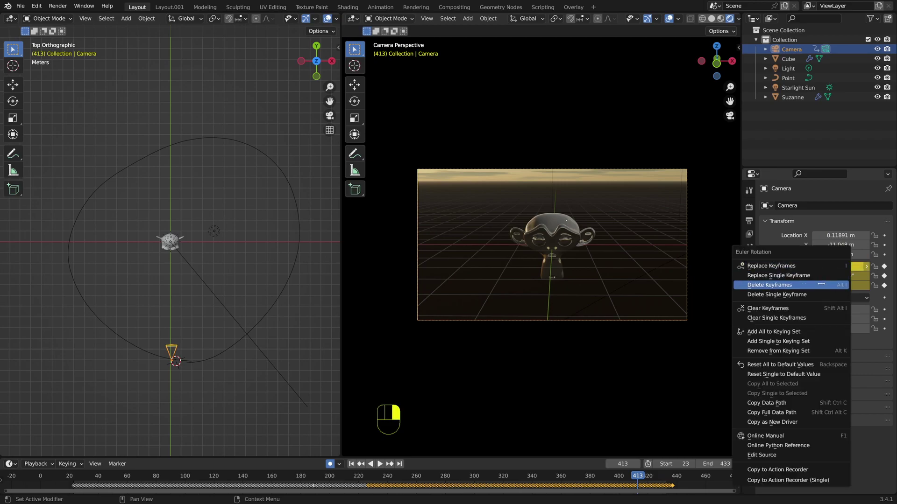
pyautogui.click(817, 314)
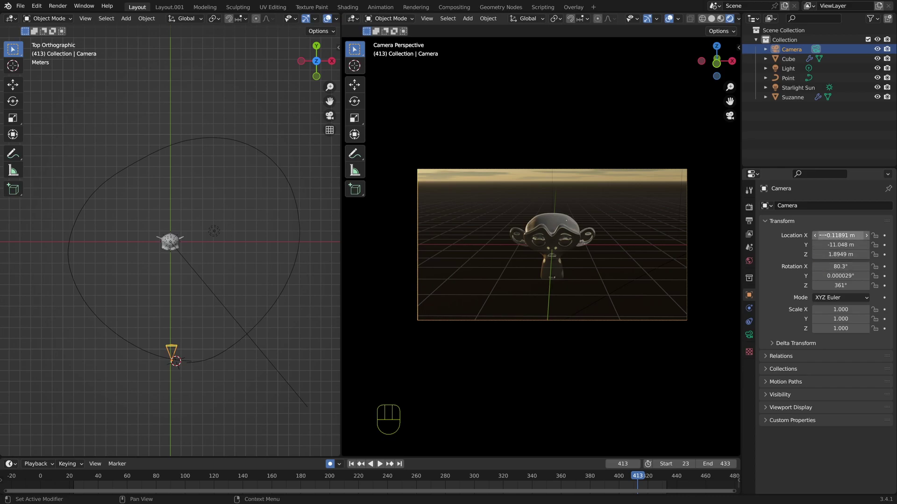
pyautogui.press('BackSpace')
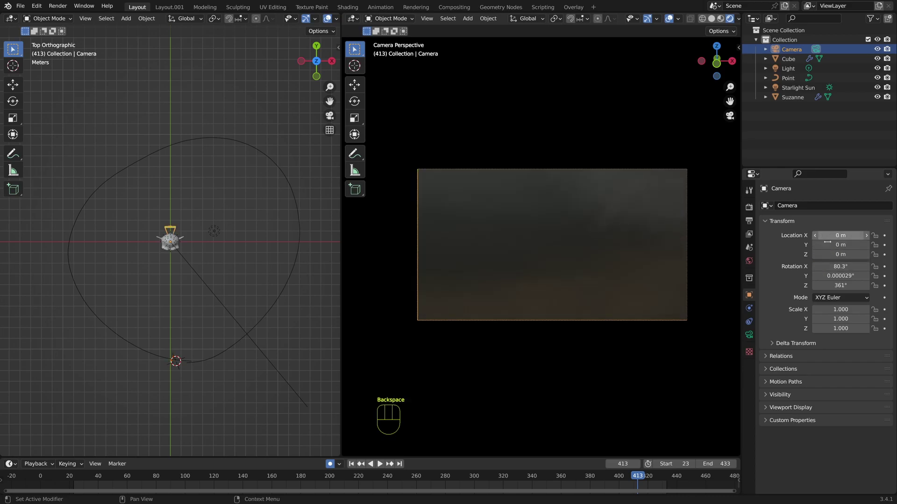
pyautogui.press('BackSpace')
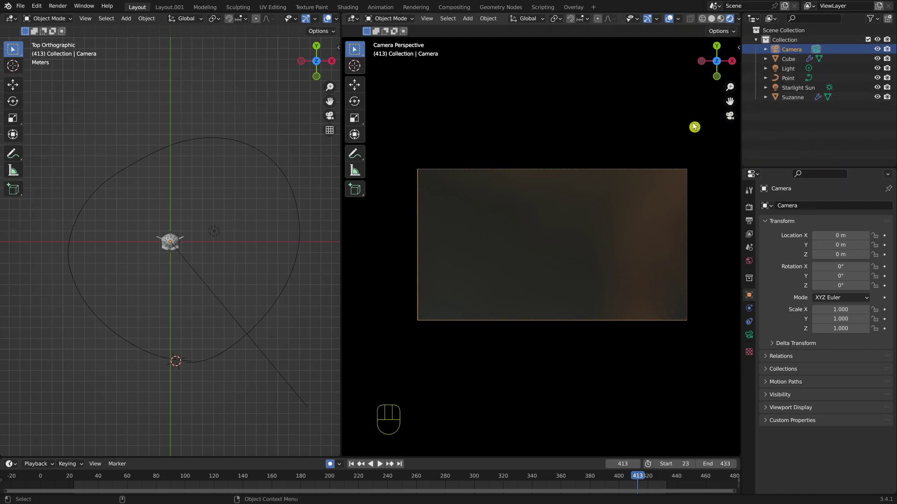
# Step: Rename the Point curve object as "cam path"
pyautogui.click(749, 321)
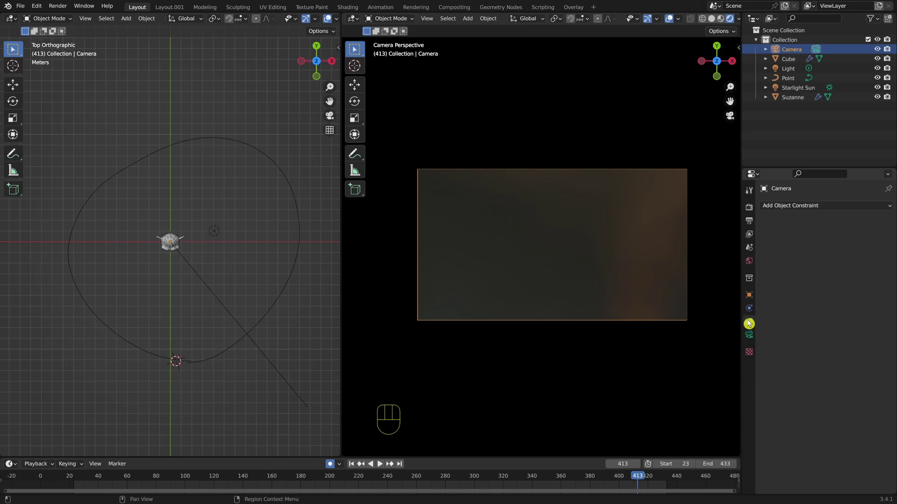
pyautogui.click(792, 78)
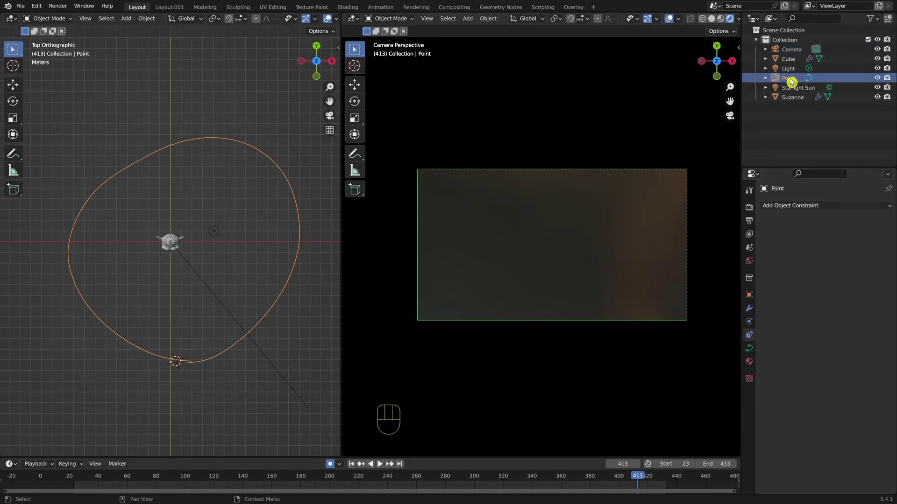
pyautogui.doubleClick(789, 79)
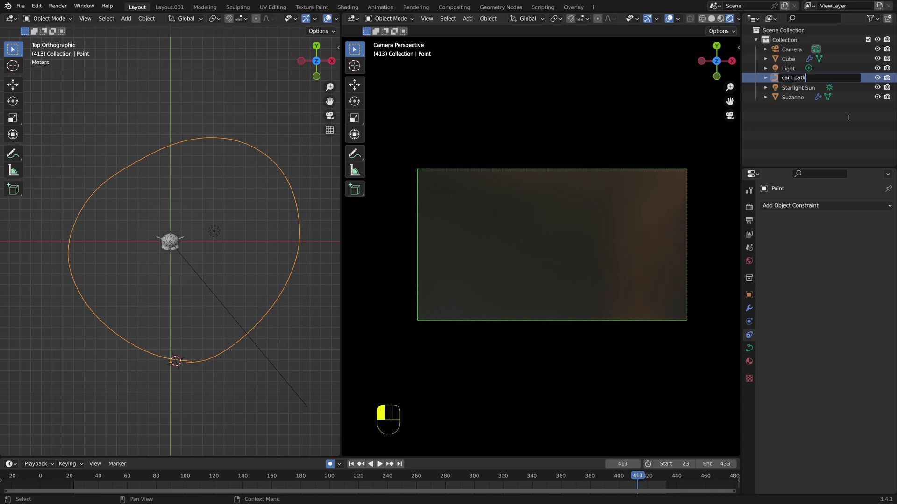
pyautogui.write('cam path')
pyautogui.press('Return')
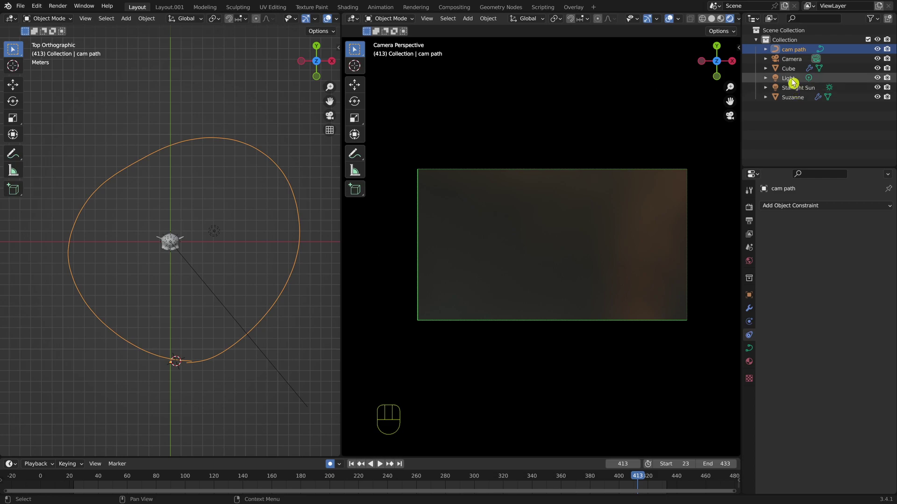
# Step: Add a Follow Path constraint to the camera with cam path as its target
pyautogui.click(790, 59)
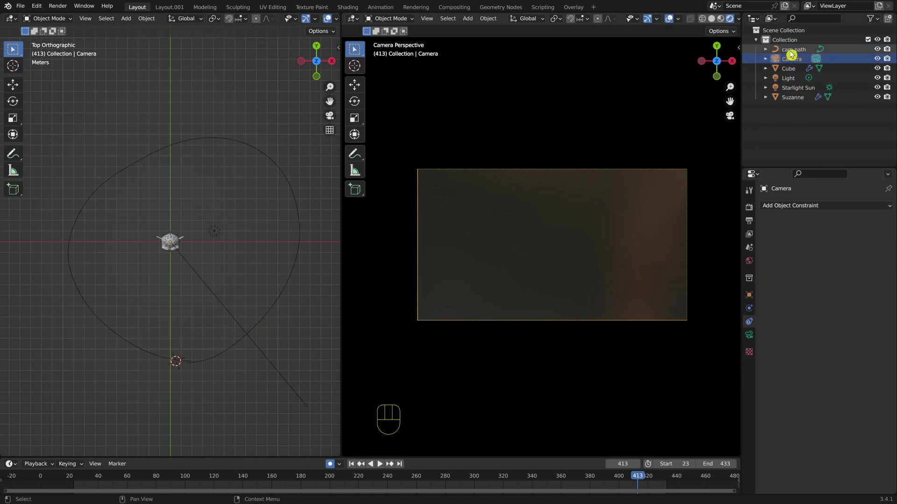
pyautogui.click(787, 206)
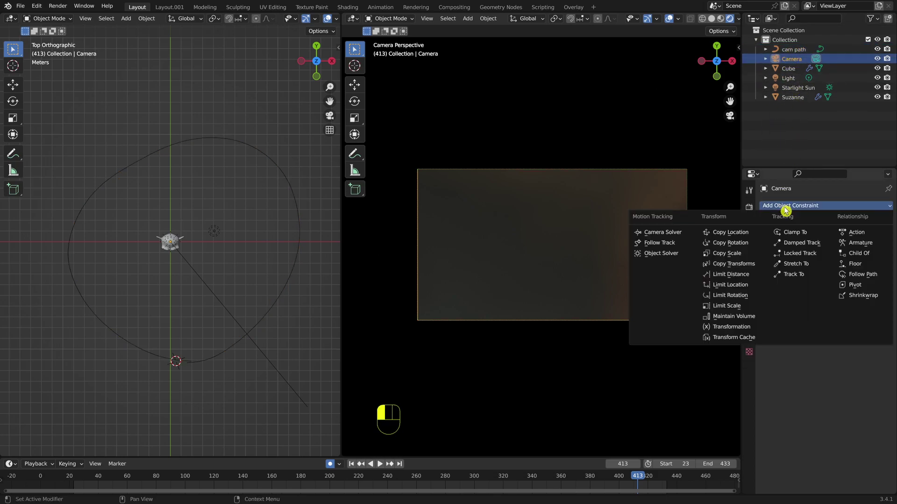
pyautogui.click(863, 274)
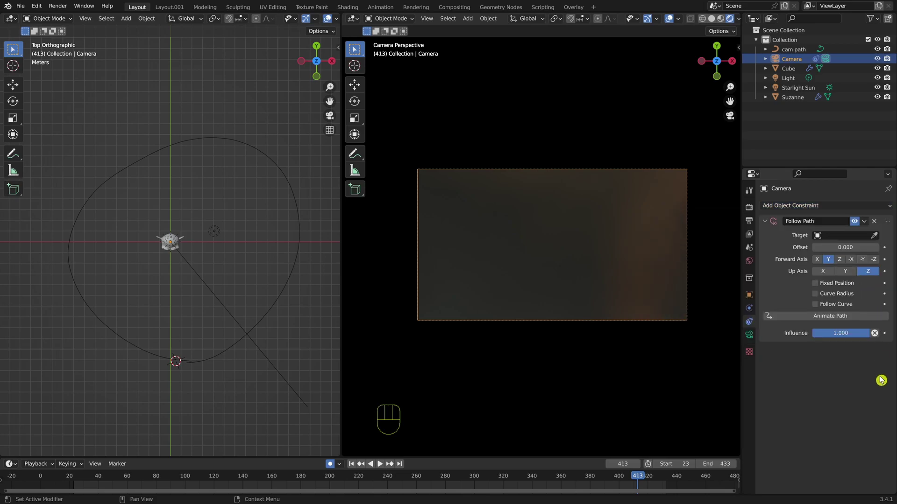
pyautogui.click(829, 238)
pyautogui.click(812, 250)
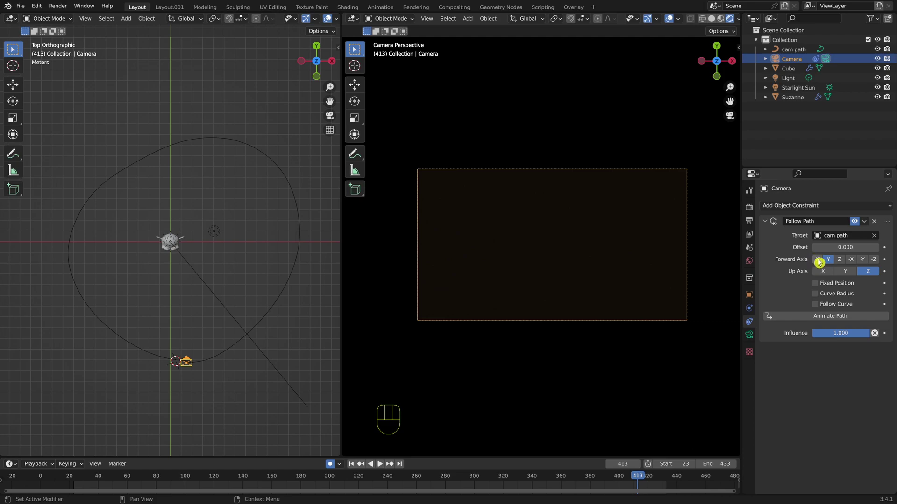
# Step: Enable Fixed Position on the Follow Path constraint, try an offset factor of 0.275 and return it to 0
pyautogui.click(816, 284)
pyautogui.moveTo(817, 249); pyautogui.dragTo(833, 250)
pyautogui.moveTo(339, 287); pyautogui.dragTo(424, 278)
pyautogui.scroll(2, 360, 269)
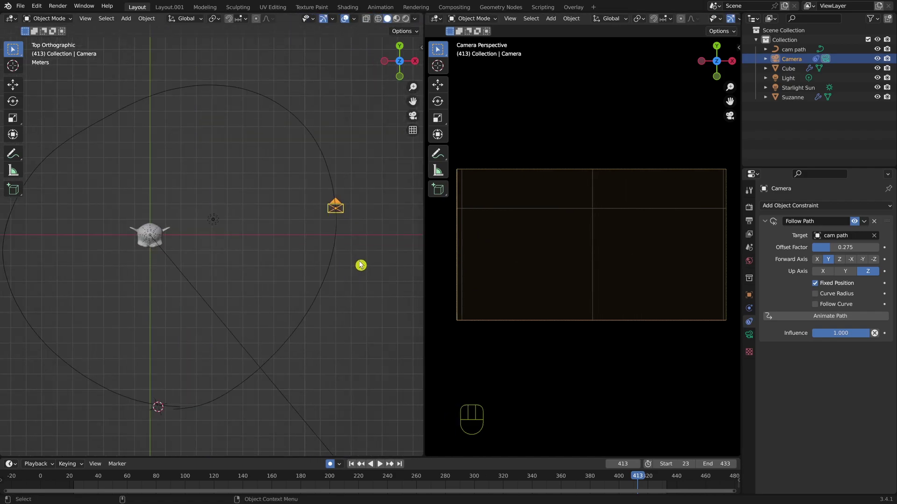
pyautogui.moveTo(819, 250); pyautogui.dragTo(800, 248)
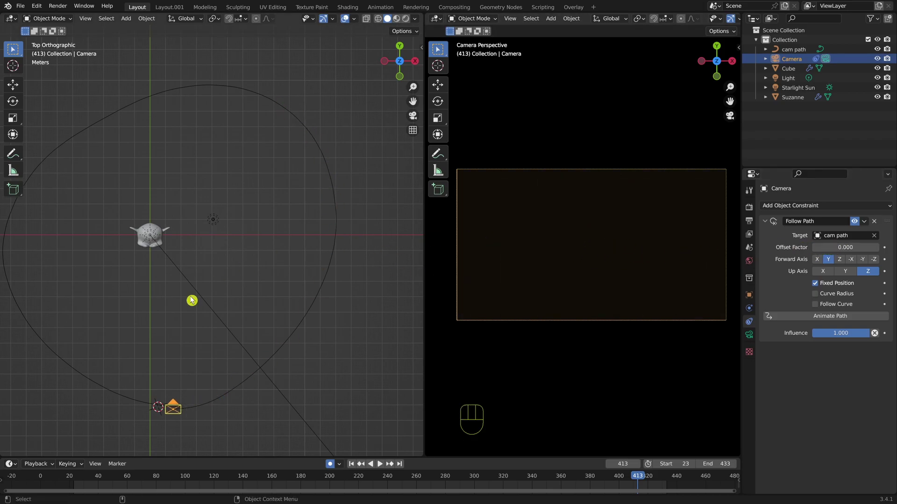
# Step: Add a Track To constraint to the camera with Suzanne as its target
pyautogui.click(784, 206)
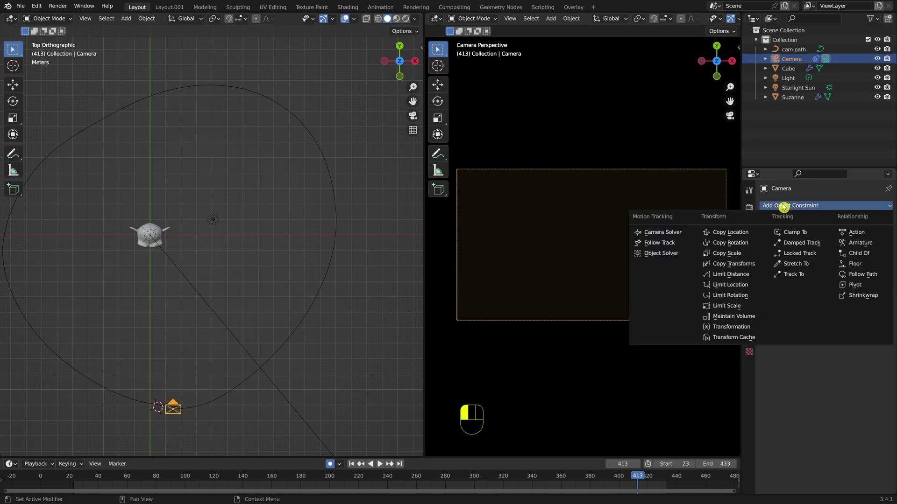
pyautogui.click(794, 275)
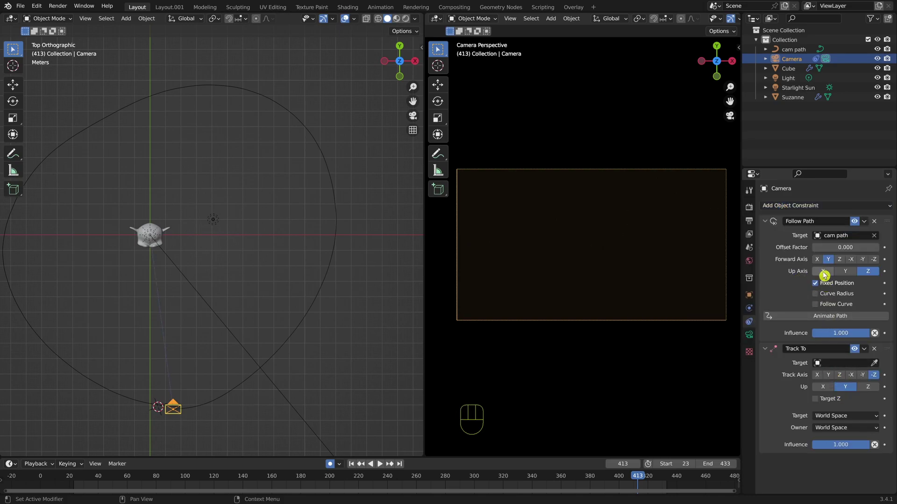
pyautogui.click(841, 364)
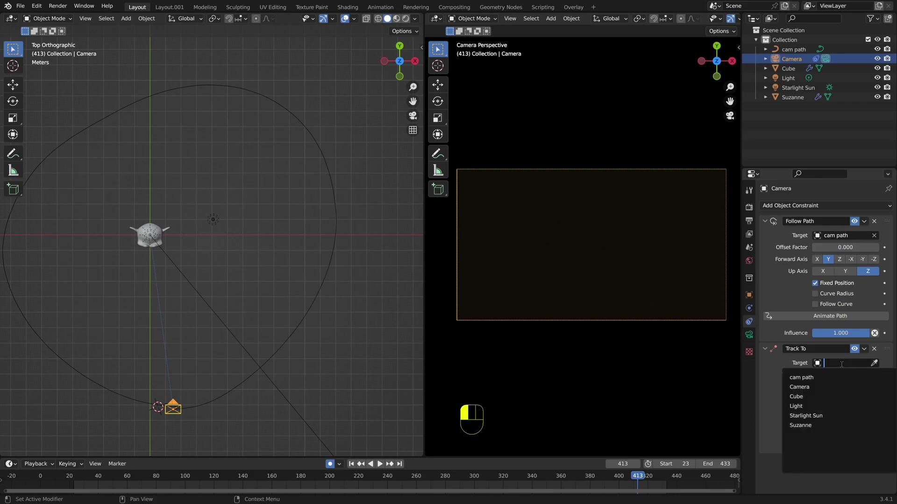
pyautogui.click(799, 425)
# Step: Scrub the timeline and slide the path's offset factor to check the camera's motion, returning the factor to 0
pyautogui.press('space')
pyautogui.moveTo(640, 477); pyautogui.dragTo(669, 478)
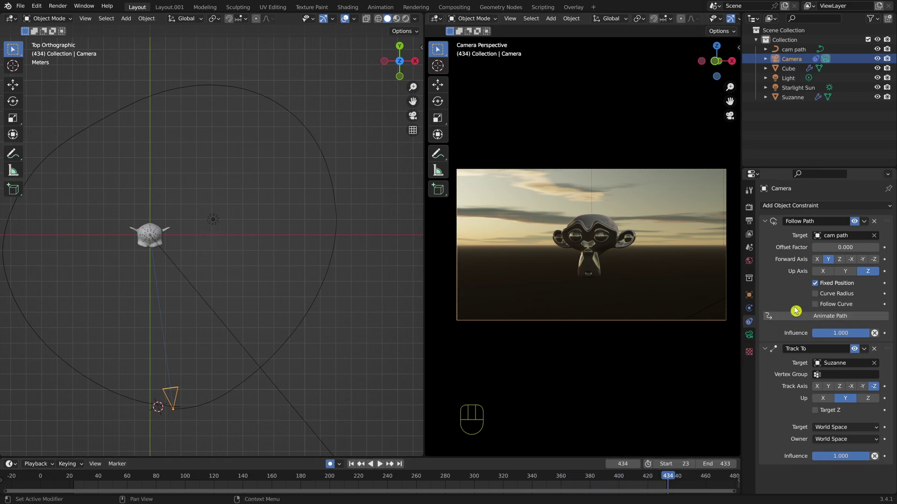
pyautogui.moveTo(806, 247); pyautogui.dragTo(803, 251)
pyautogui.moveTo(669, 480); pyautogui.dragTo(467, 474)
pyautogui.moveTo(815, 251)
pyautogui.mouseDown()
pyautogui.moveTo(834, 251)
pyautogui.moveTo(783, 251)
pyautogui.moveTo(867, 252)
pyautogui.moveTo(800, 254)
pyautogui.mouseUp()
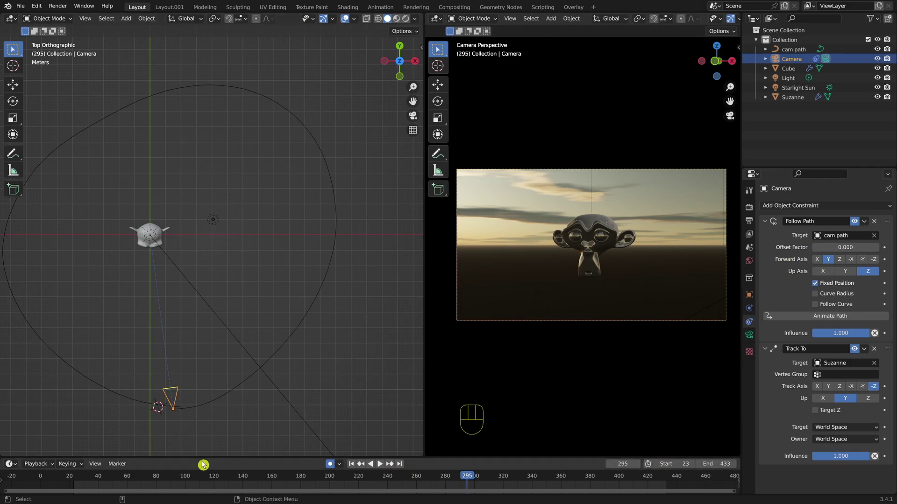
# Step: Set the animation's frame range to start at 1 and end at 300
pyautogui.click(665, 465)
pyautogui.press('Return')
pyautogui.click(707, 464)
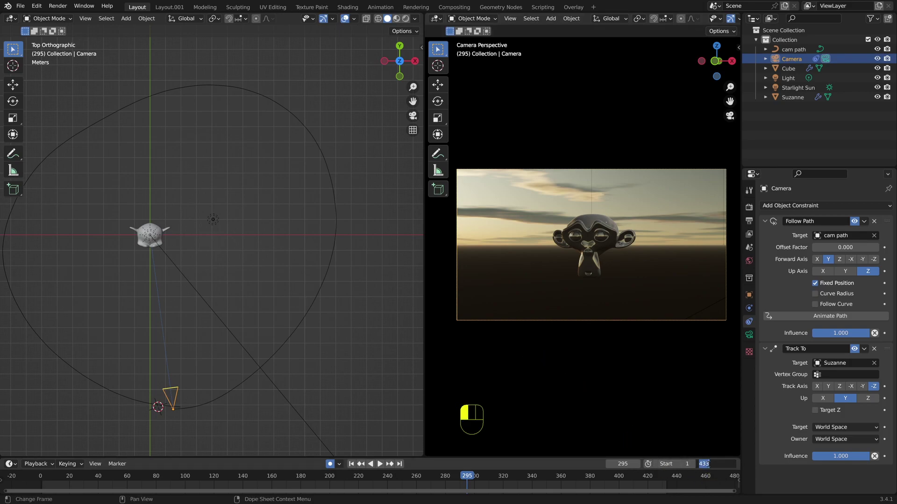
pyautogui.write('300')
pyautogui.press('Return')
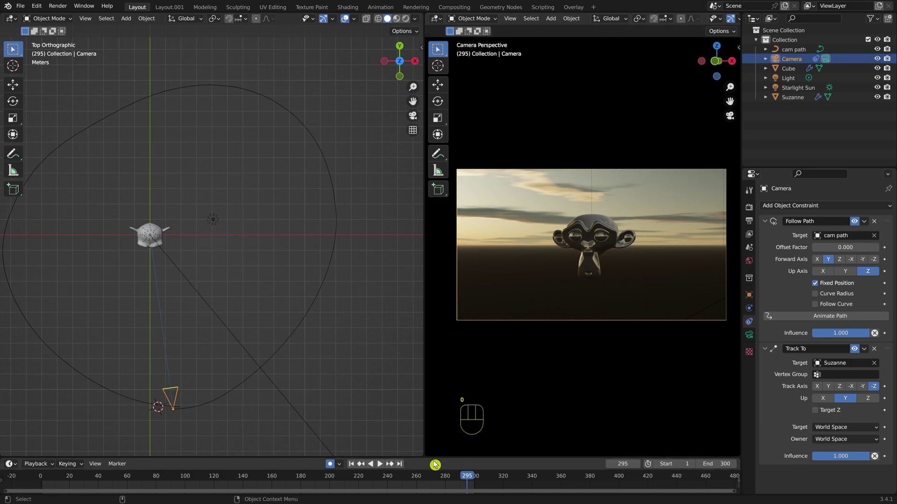
# Step: Keyframe the camera's Follow Path offset factor at 0 on frame 1
pyautogui.press('Home')
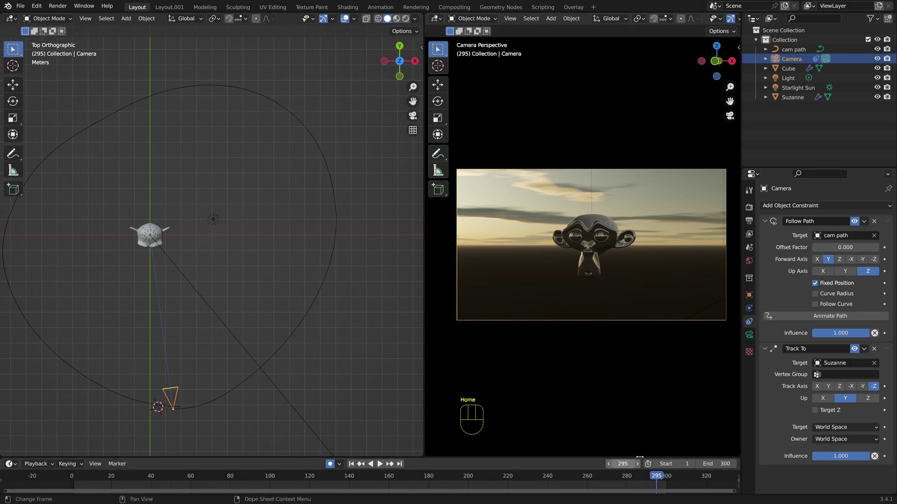
pyautogui.hotkey('shift', 'Left')
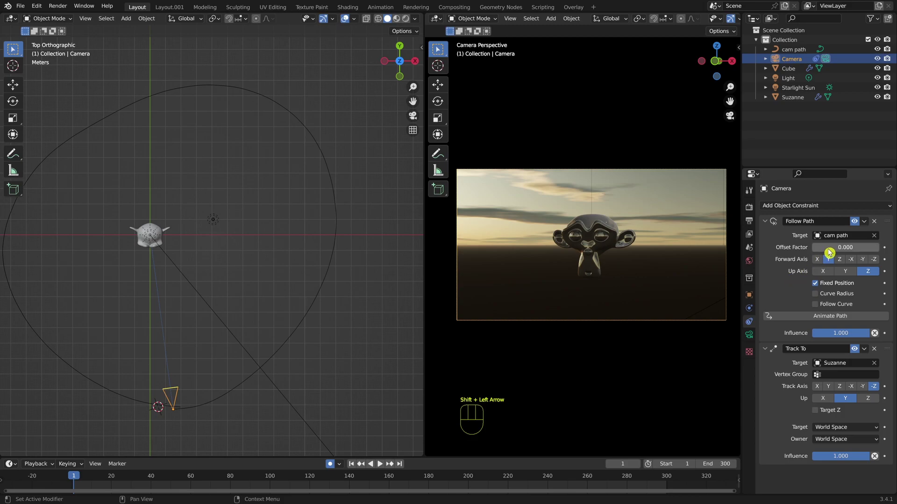
pyautogui.press('i')
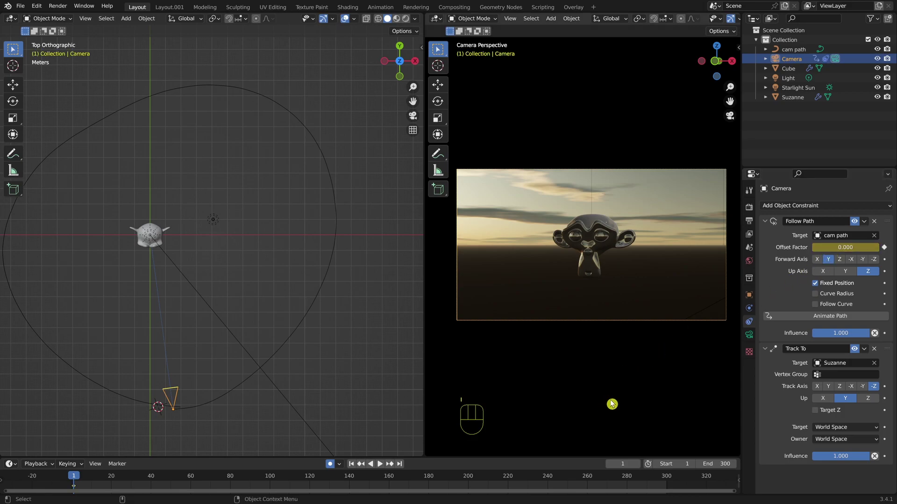
# Step: Set the Follow Path offset factor to 1 on frame 300 and keyframe it
pyautogui.hotkey('shift', 'Right')
pyautogui.click(818, 250)
pyautogui.write('1')
pyautogui.press('Return')
pyautogui.press('i')
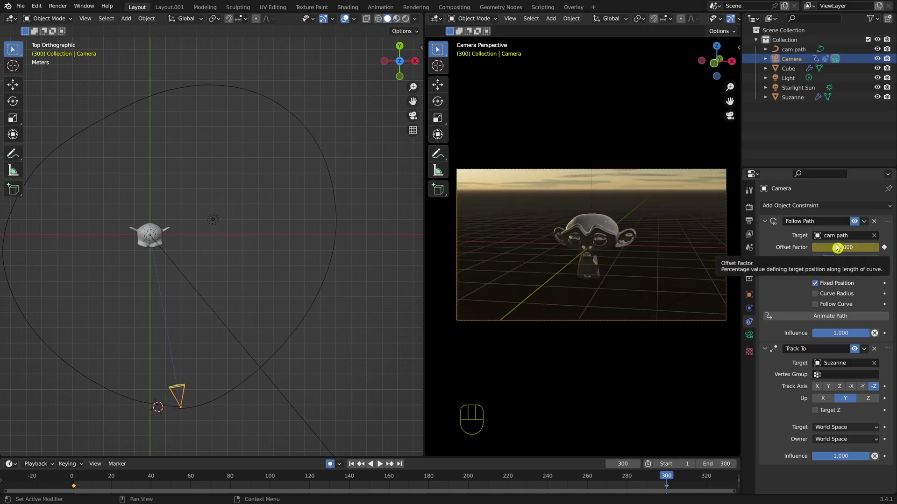
# Step: Return to the start of the timeline and play the animation to check the camera's travel along the path
pyautogui.click(660, 479)
pyautogui.moveTo(660, 479); pyautogui.dragTo(73, 476)
pyautogui.press('space')
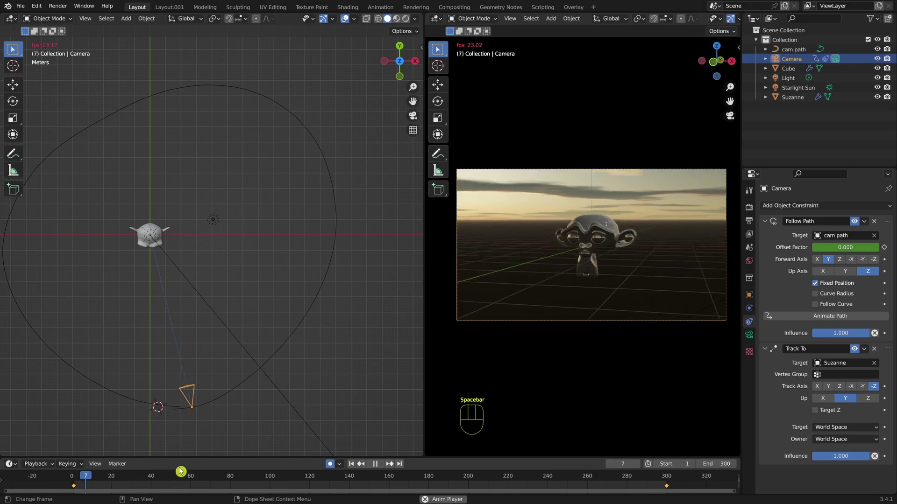
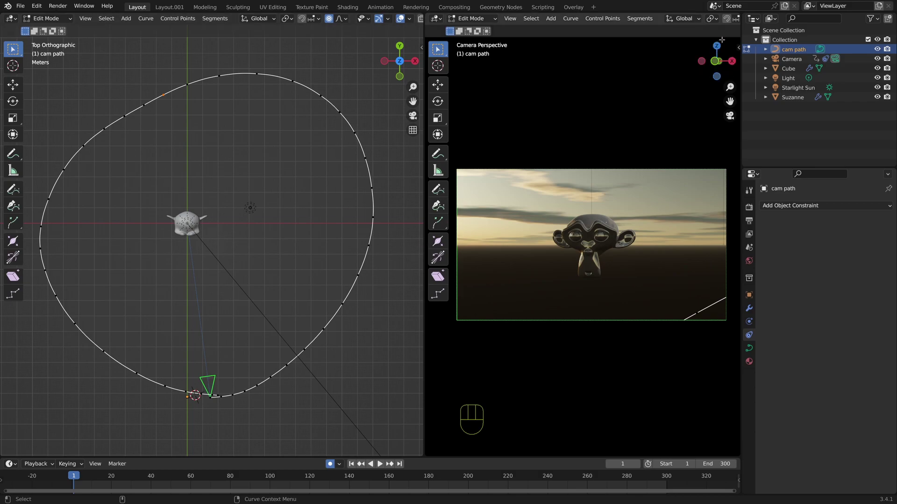
# Step: Split the camera viewport into two stacked views, with a left orthographic view above and the camera view without its toolbar below
pyautogui.moveTo(738, 22); pyautogui.dragTo(584, 231)
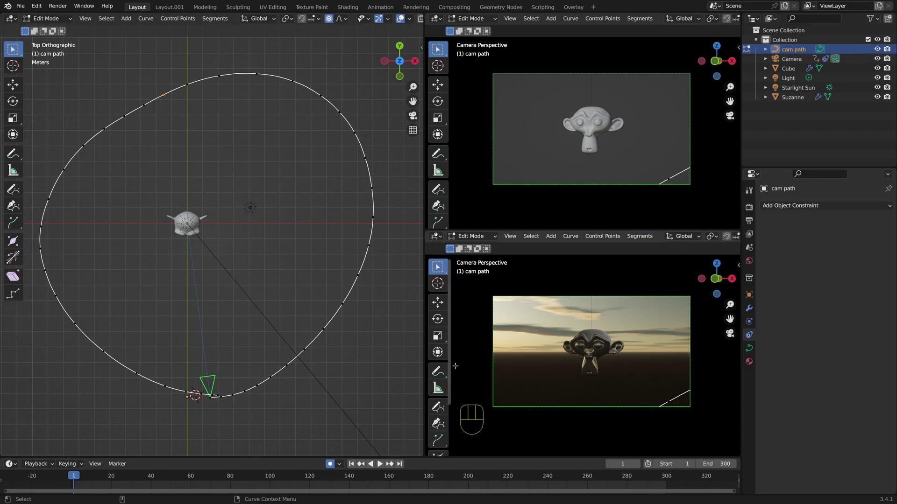
pyautogui.press('t')
pyautogui.press('KP_3')
pyautogui.press('KP_2')
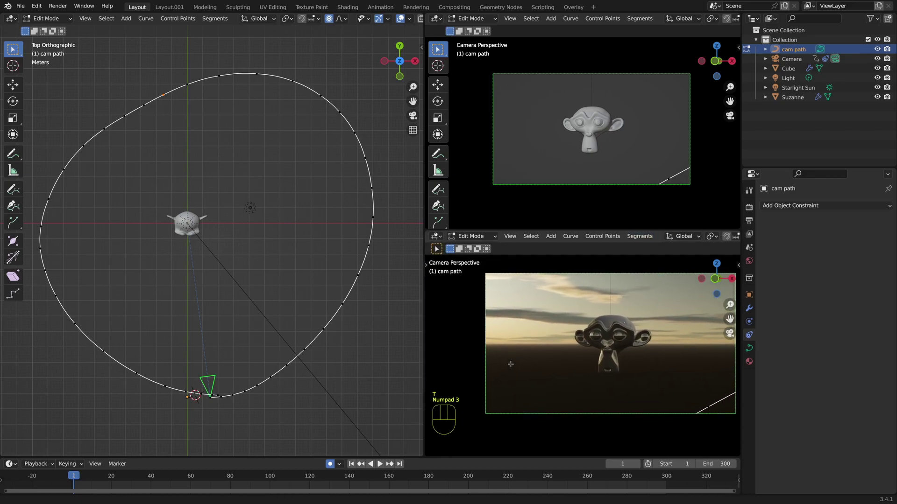
pyautogui.press('KP_3')
pyautogui.press('KP_2')
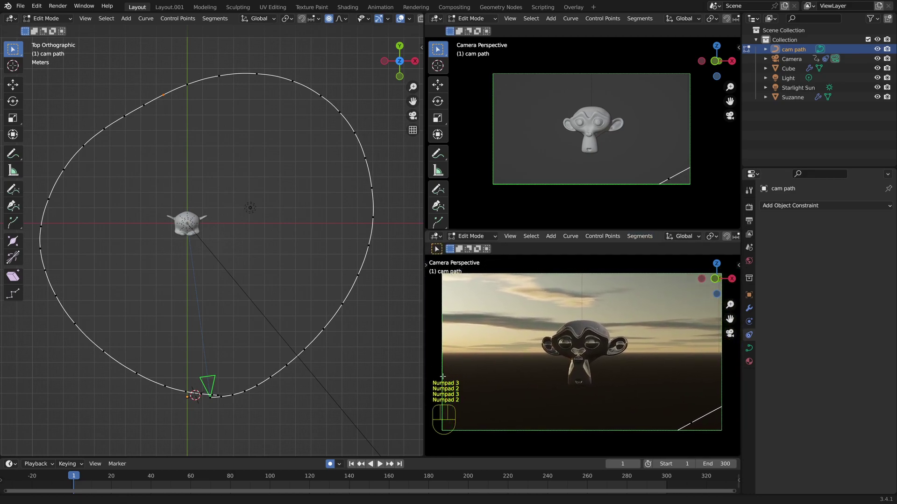
pyautogui.press('KP_4')
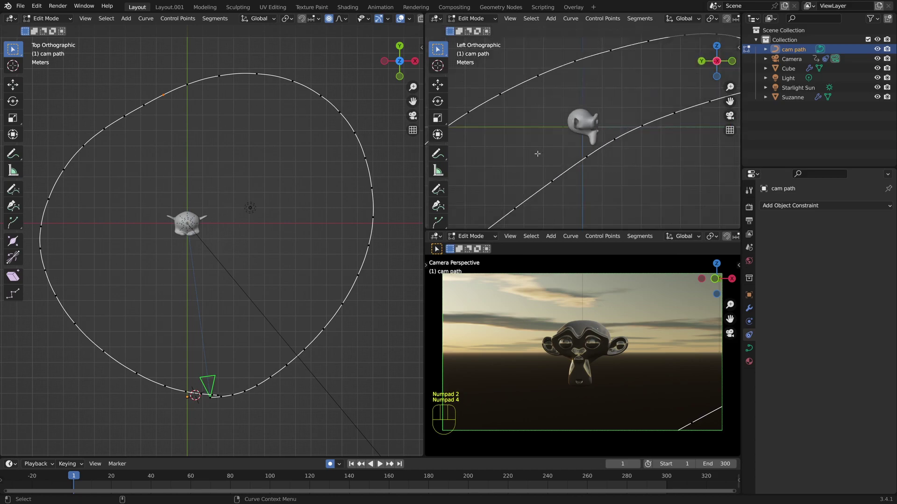
# Step: Split the top-view area into two stacked viewports and fit the whole camera path in the side and top views
pyautogui.scroll(-3, 540, 154)
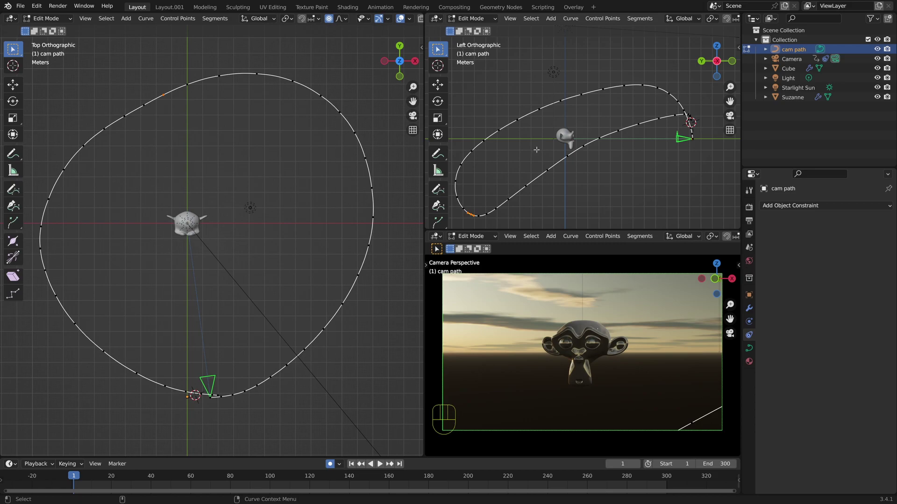
pyautogui.press('KP_2')
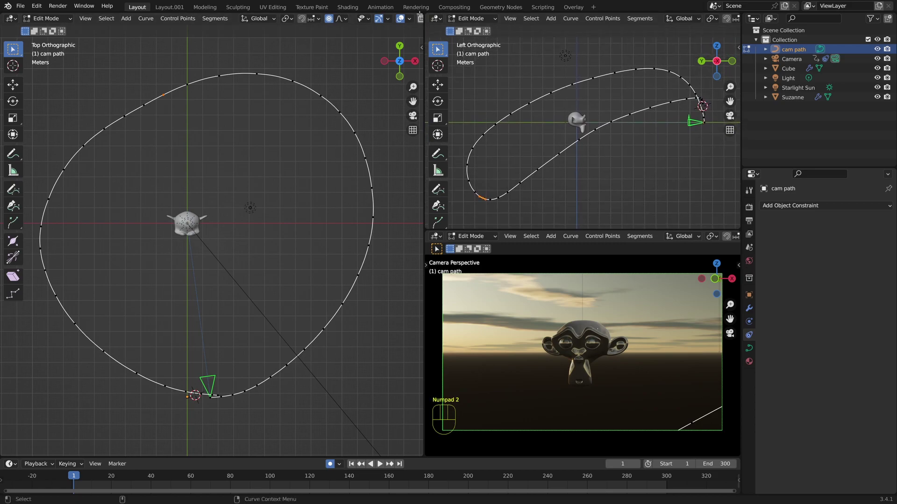
pyautogui.moveTo(421, 14); pyautogui.dragTo(280, 254)
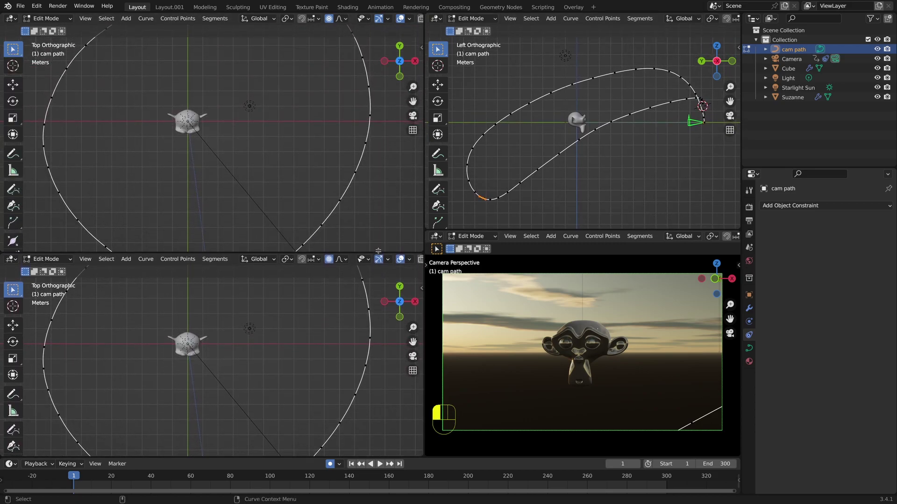
pyautogui.scroll(-4, 209, 125)
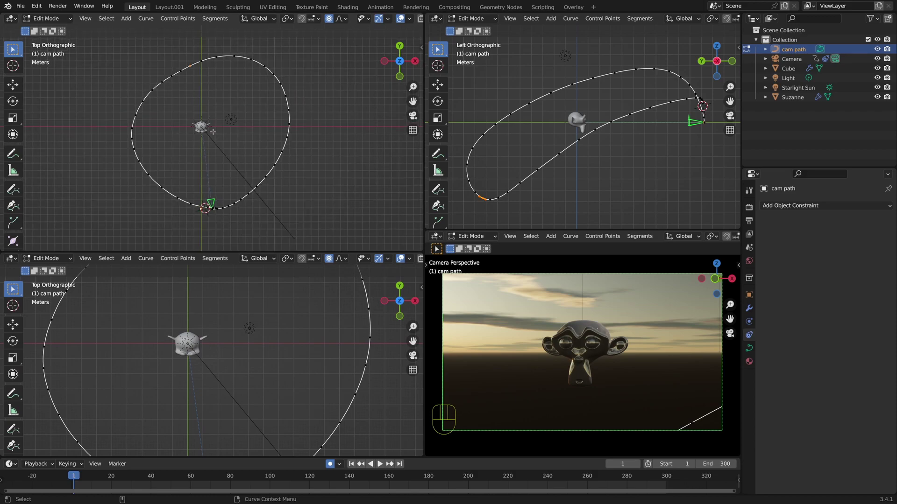
# Step: Turn the lower duplicate viewport into an angled perspective view showing Suzanne and the camera path around her
pyautogui.press('KP_1')
pyautogui.press('KP_3')
pyautogui.press('KP_1')
pyautogui.press('KP_3')
pyautogui.press('KP_3')
pyautogui.press('KP_2')
pyautogui.press('KP_1')
pyautogui.press('KP_3')
pyautogui.press('KP_1')
pyautogui.scroll(6, 242, 369)
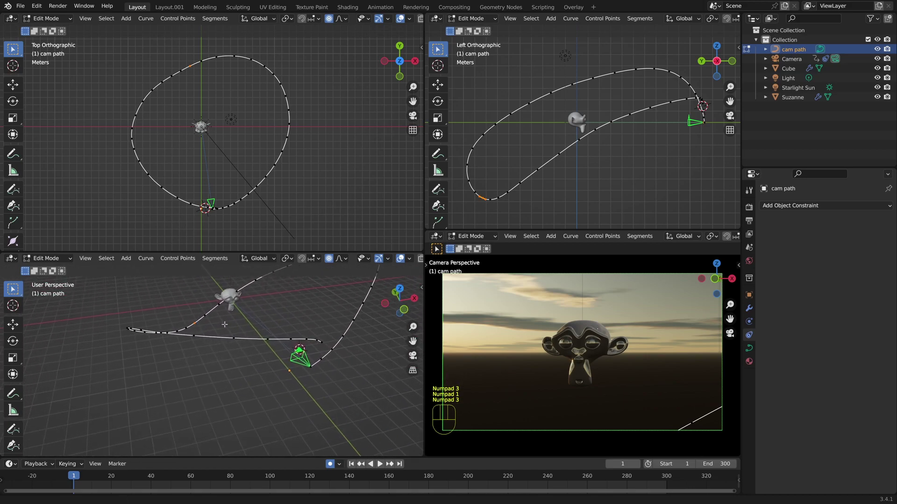
pyautogui.keyDown('shift'); pyautogui.moveTo(199, 364); pyautogui.dragTo(185, 376, button='middle'); pyautogui.keyUp('shift')
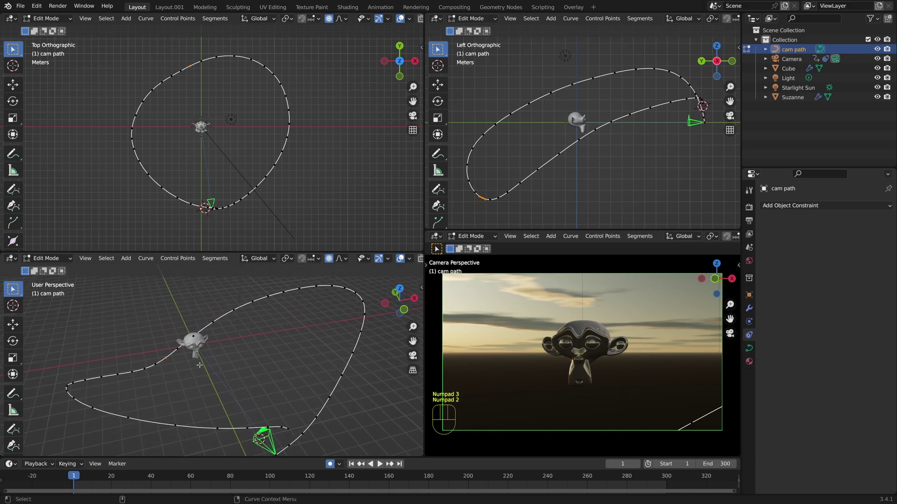
# Step: Move the playhead to frame 181 and select the path control point at the camera's position in the top view
pyautogui.moveTo(70, 477); pyautogui.dragTo(435, 443)
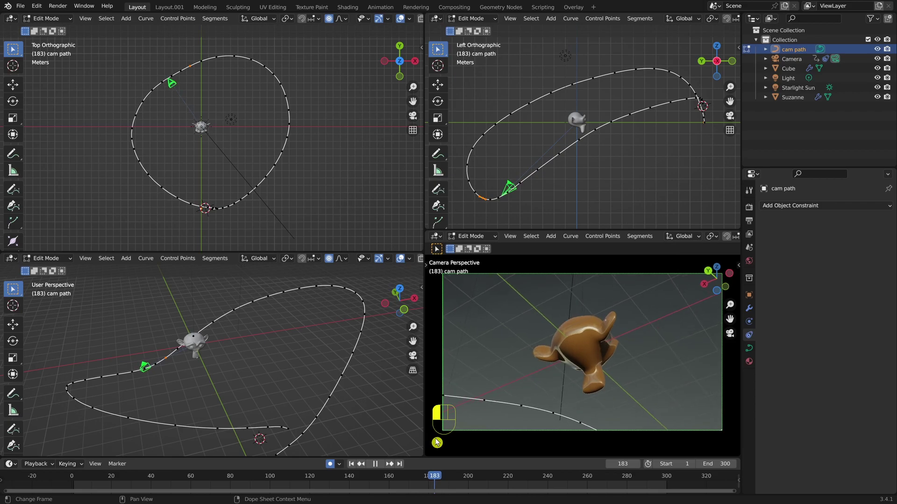
pyautogui.moveTo(434, 442); pyautogui.dragTo(434, 442)
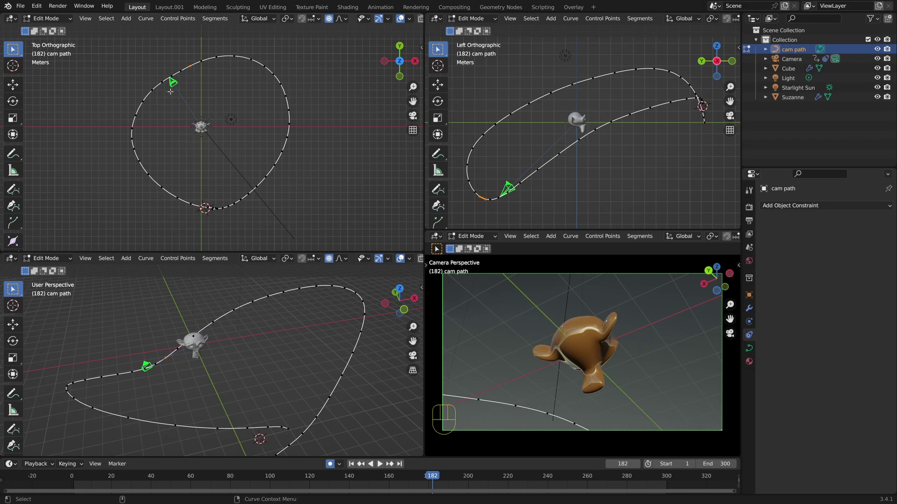
pyautogui.scroll(6, 168, 99)
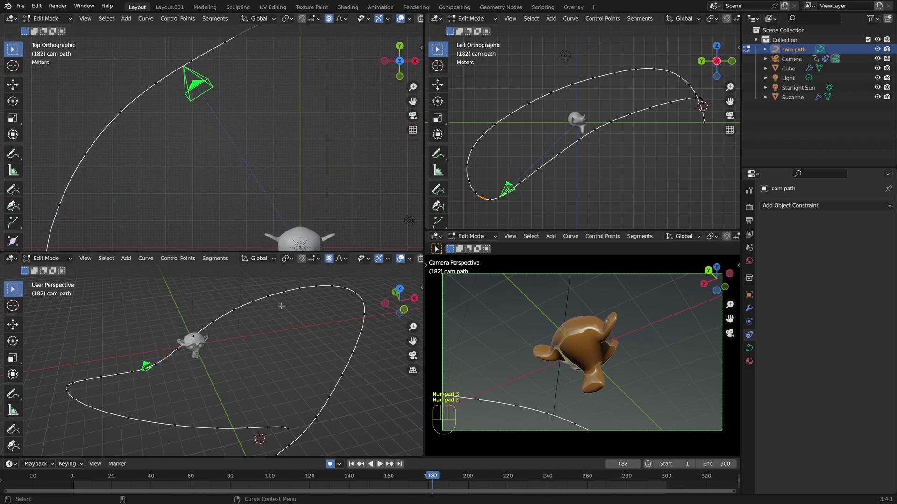
pyautogui.press('Left')
pyautogui.press('Left')
pyautogui.press('Left')
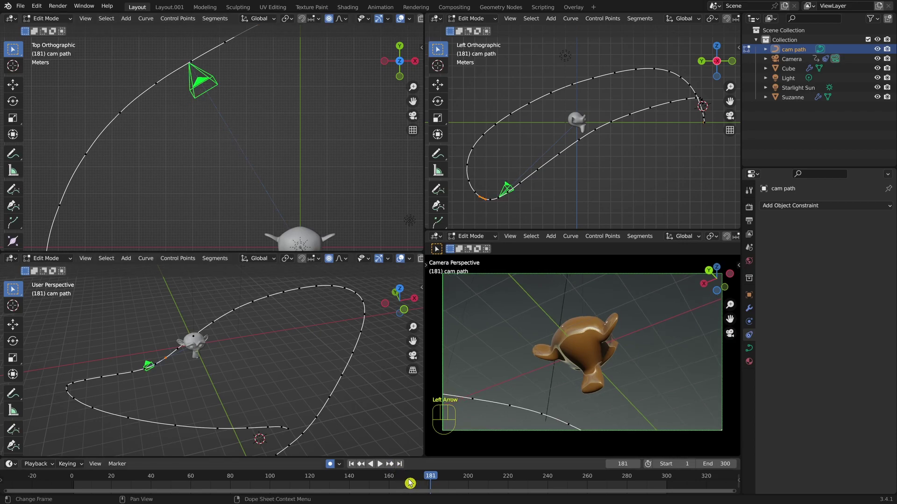
pyautogui.press('Right')
pyautogui.press('Right')
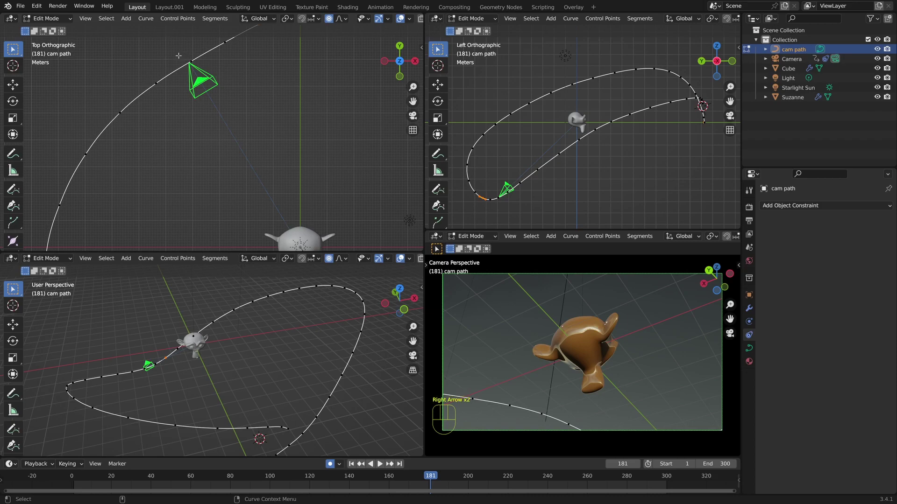
pyautogui.click(192, 62)
# Step: Orbit the perspective viewport to look from behind the camera toward Suzanne, and fit the entire path in the top view
pyautogui.moveTo(123, 367); pyautogui.dragTo(194, 333, button='middle')
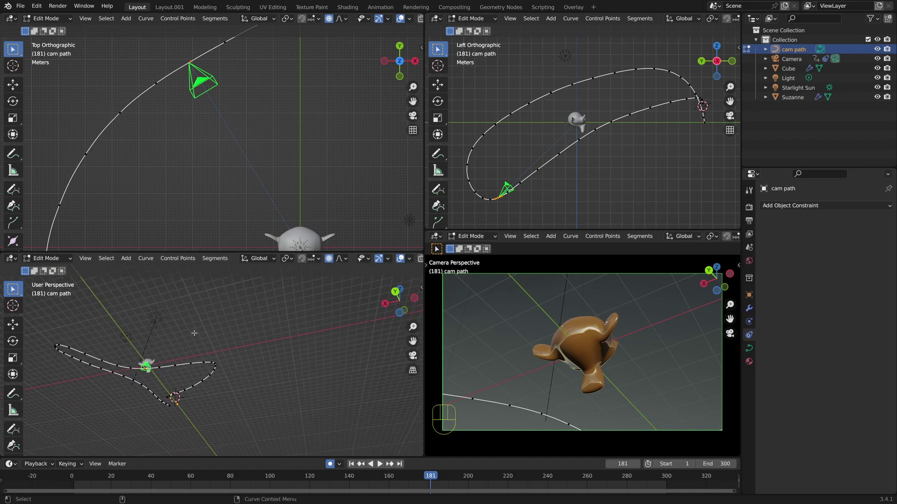
pyautogui.press('KP_3')
pyautogui.press('KP_2')
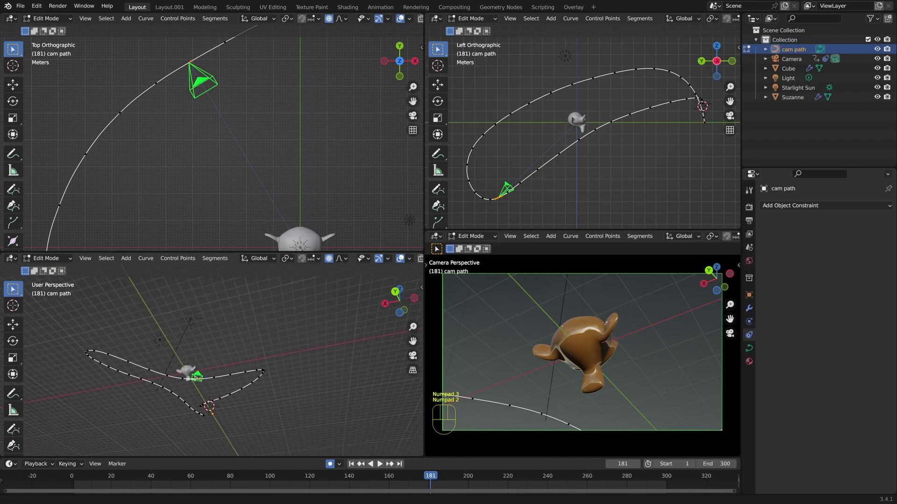
pyautogui.press('KP_1')
pyautogui.press('KP_3')
pyautogui.moveTo(157, 340); pyautogui.dragTo(233, 340, button='middle')
pyautogui.press('KP_2')
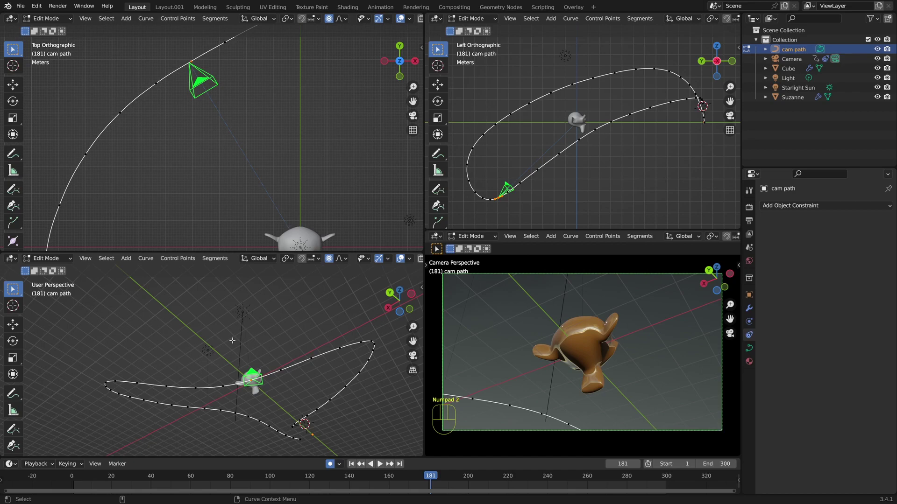
pyautogui.scroll(-5, 209, 158)
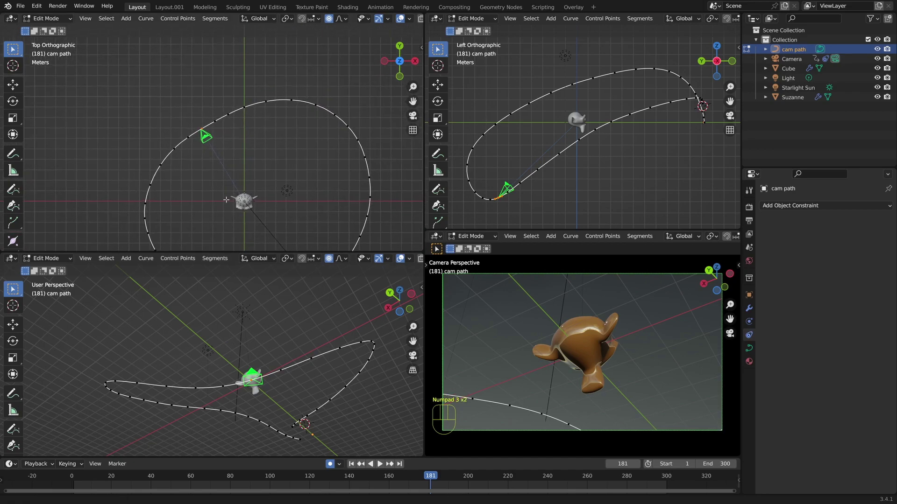
pyautogui.scroll(-4, 209, 157)
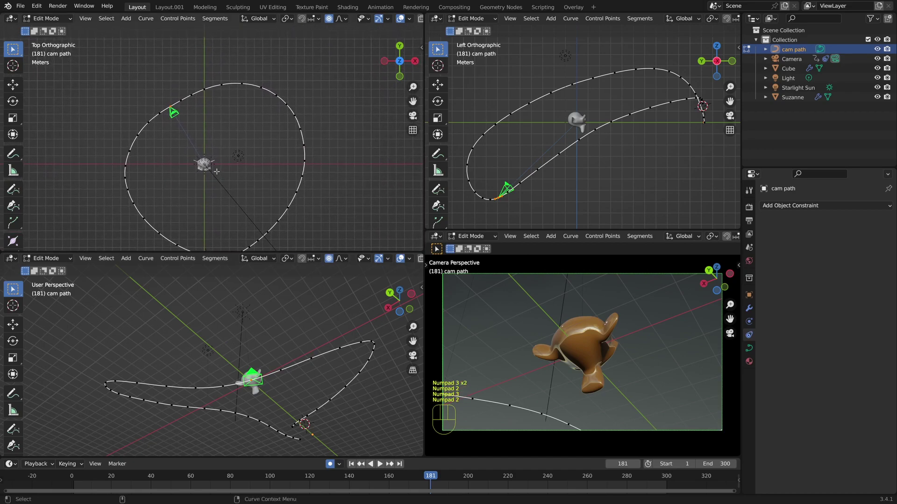
pyautogui.keyDown('shift'); pyautogui.moveTo(230, 177); pyautogui.dragTo(239, 156, button='middle'); pyautogui.keyUp('shift')
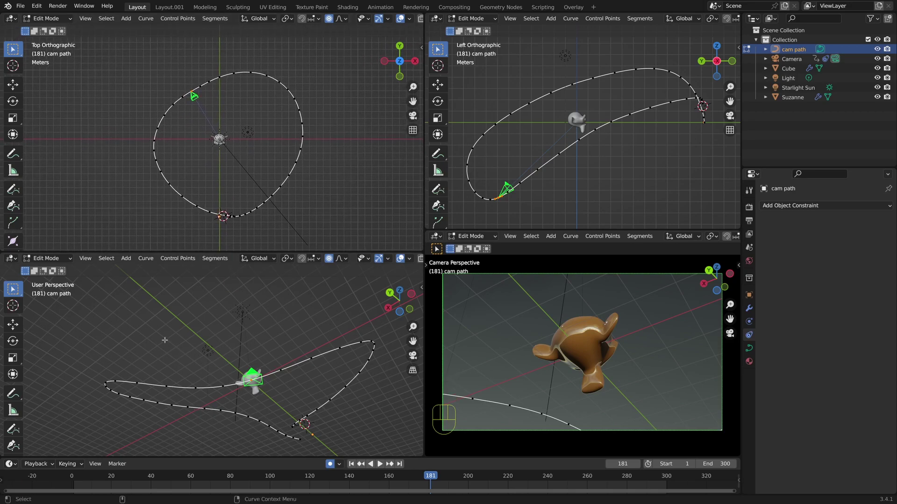
# Step: Activate the Move tool and set the transform orientation to View
pyautogui.click(257, 259)
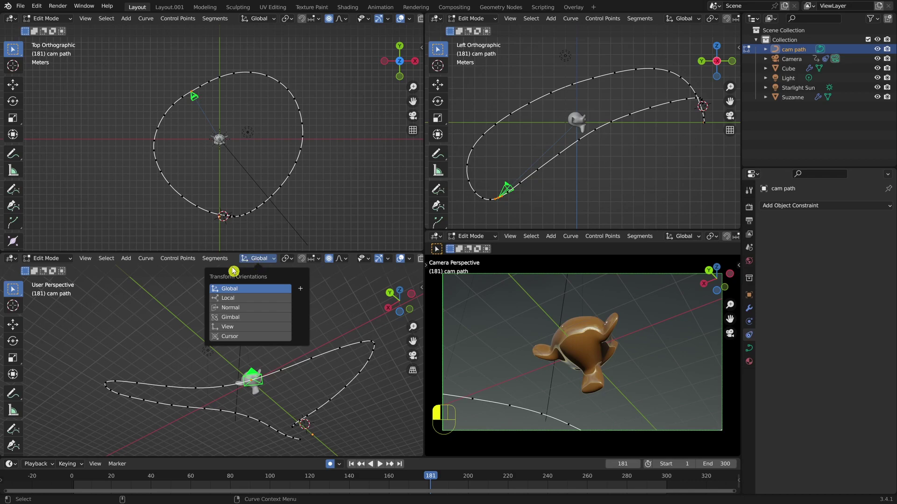
pyautogui.click(13, 325)
pyautogui.click(263, 261)
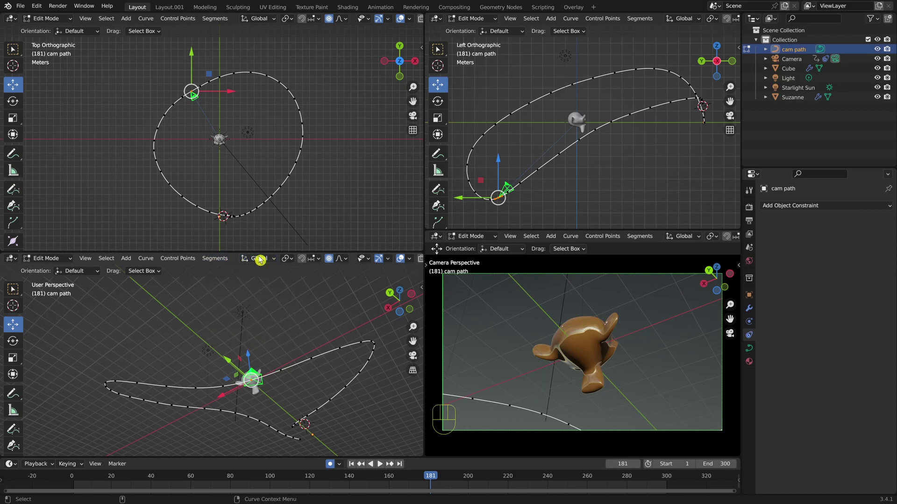
pyautogui.click(260, 260)
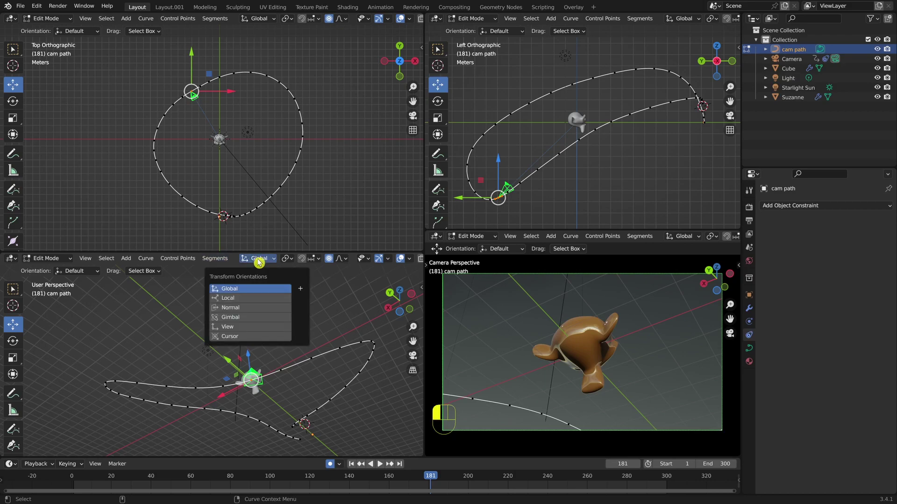
pyautogui.click(232, 327)
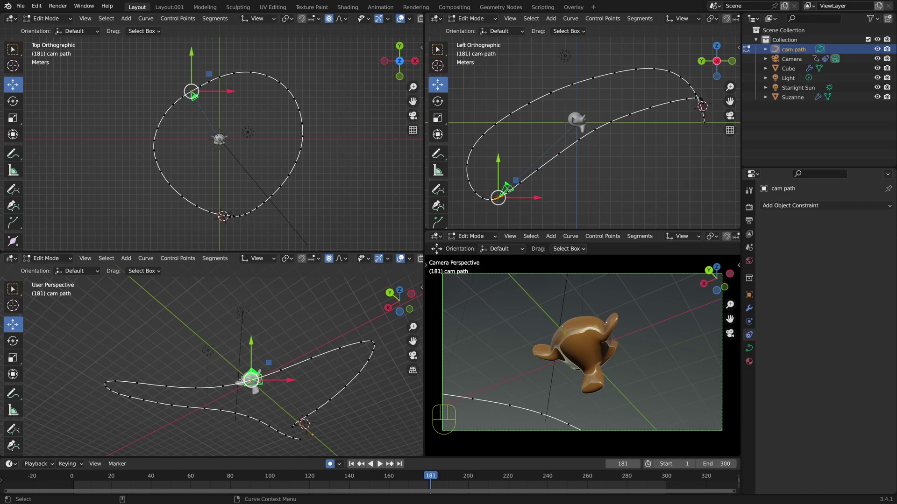
# Step: Move the selected control point about 10 m along the view's Z axis with a proportional editing size of about 8.95 m
pyautogui.press('g')
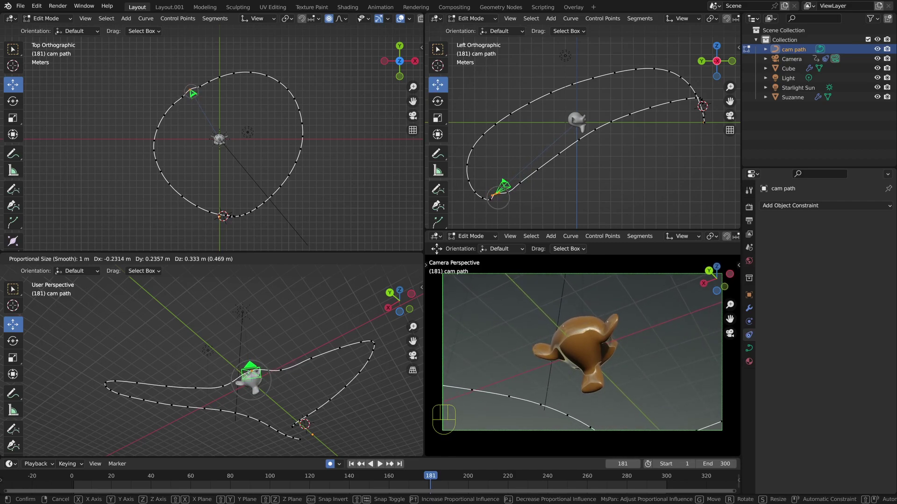
pyautogui.press('z')
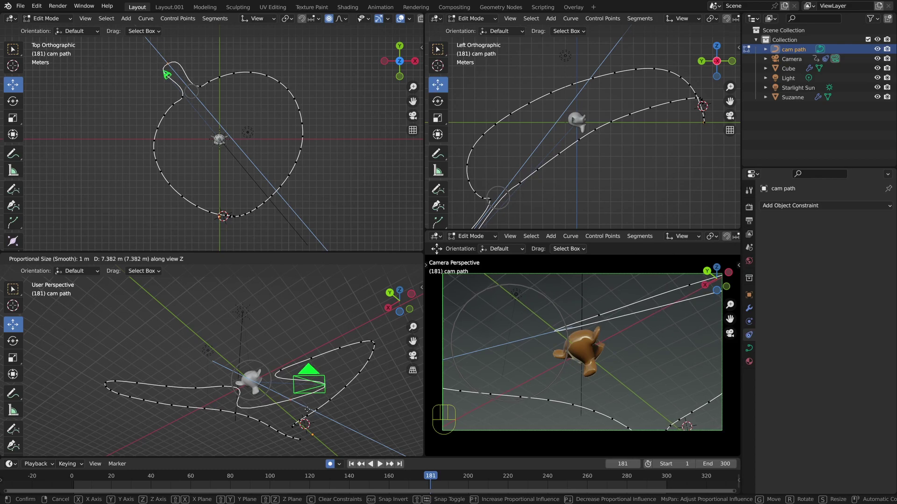
pyautogui.scroll(-8, 252, 381)
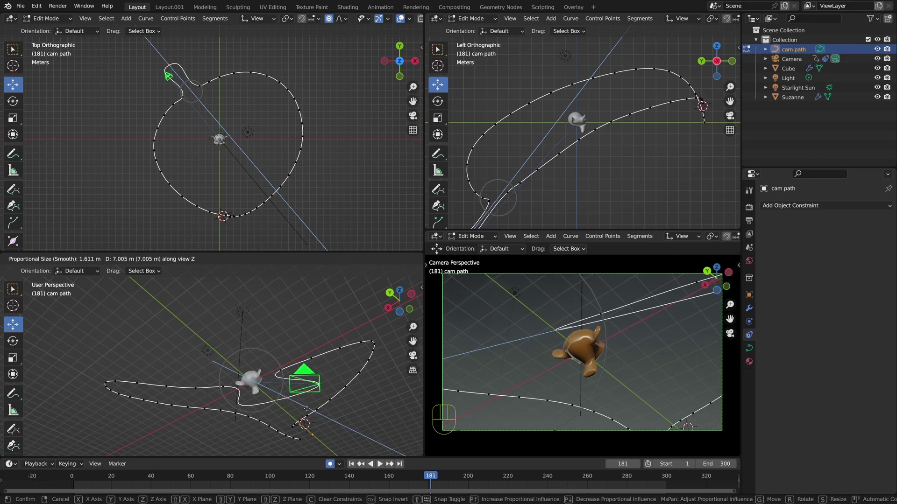
pyautogui.scroll(-11, 252, 381)
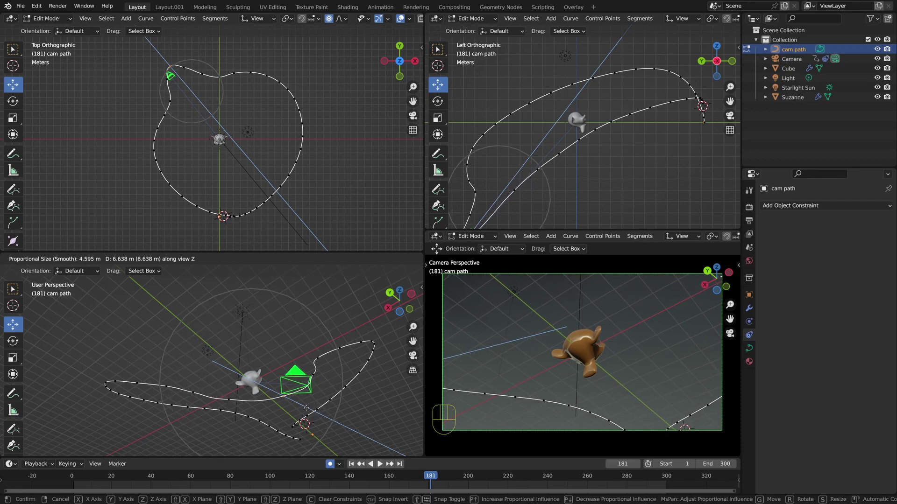
pyautogui.scroll(-4, 307, 409)
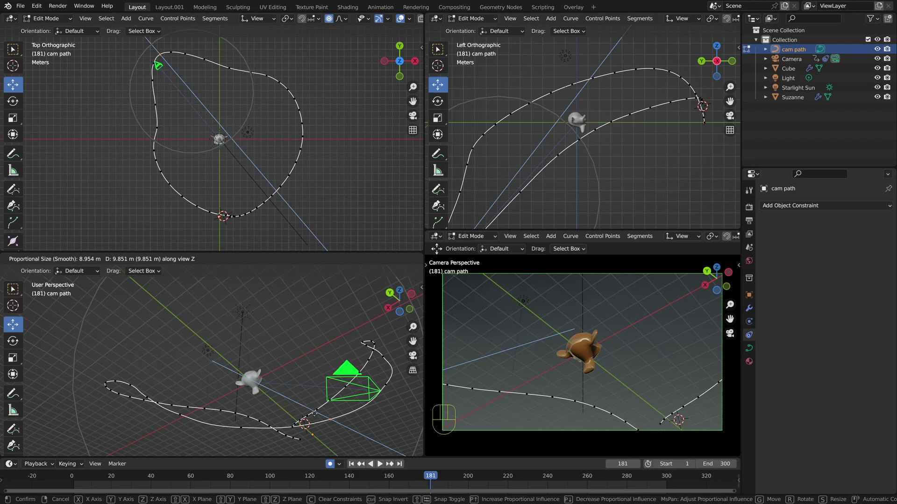
pyautogui.press('Return')
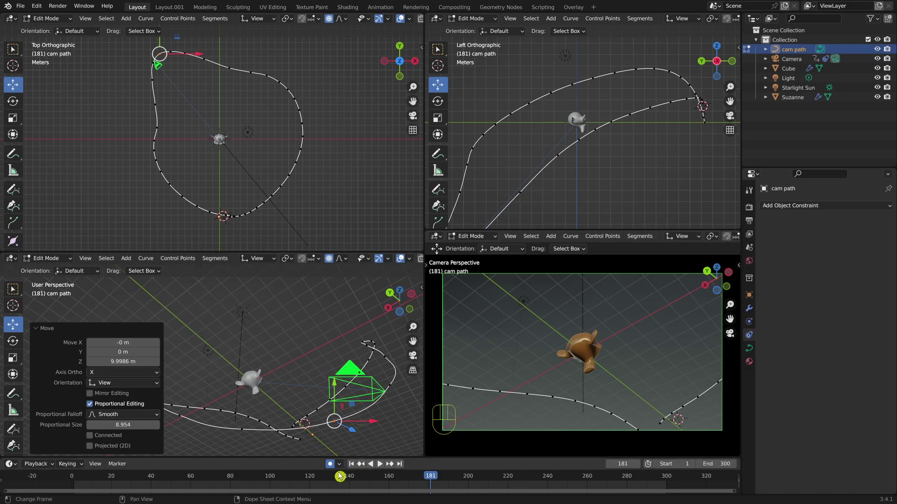
pyautogui.click(34, 330)
# Step: Scrub back to frame 36 and play the animation to review the camera's motion along the reshaped path
pyautogui.moveTo(426, 478); pyautogui.dragTo(144, 422)
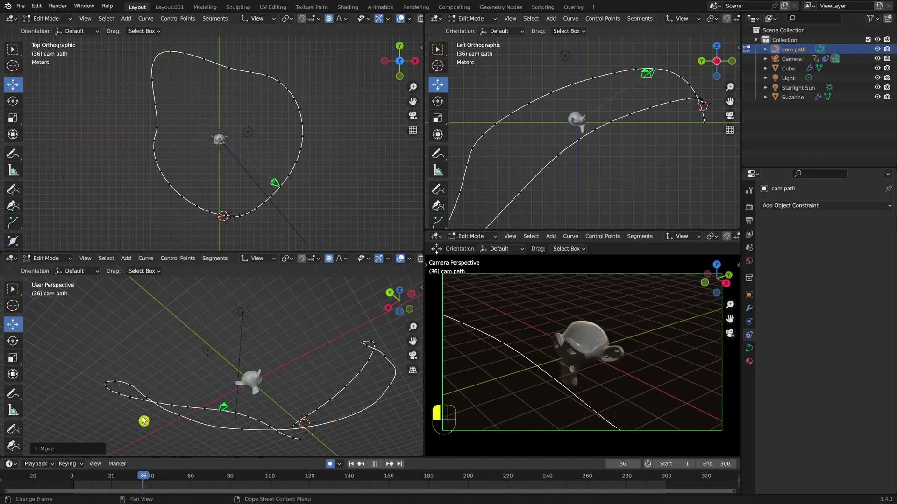
pyautogui.press('space')
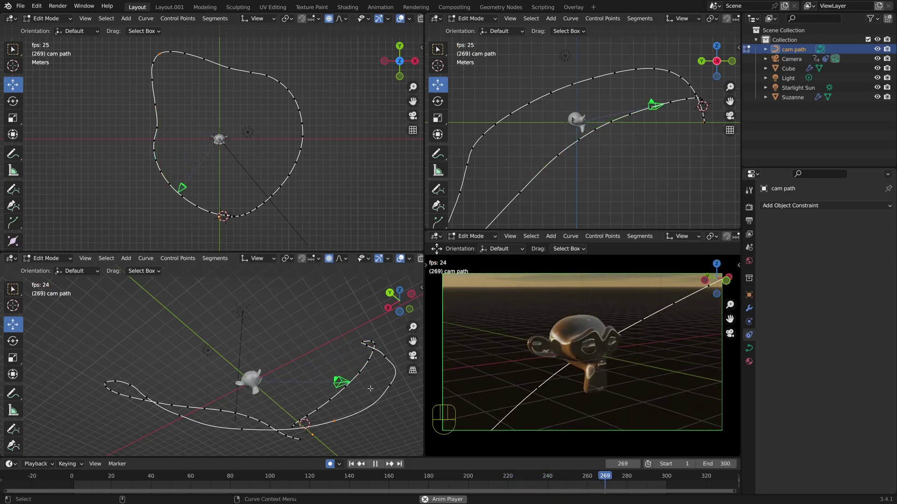
pyautogui.press('space')
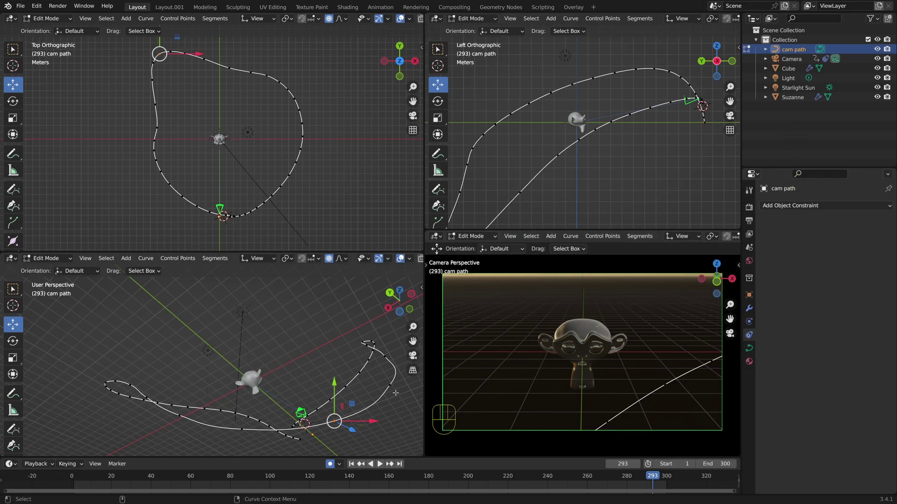
pyautogui.moveTo(653, 479)
pyautogui.mouseDown()
pyautogui.moveTo(425, 449)
pyautogui.moveTo(232, 372)
pyautogui.moveTo(206, 426)
pyautogui.moveTo(132, 417)
pyautogui.moveTo(312, 427)
pyautogui.moveTo(504, 450)
pyautogui.moveTo(601, 474)
pyautogui.moveTo(663, 469)
pyautogui.mouseUp()
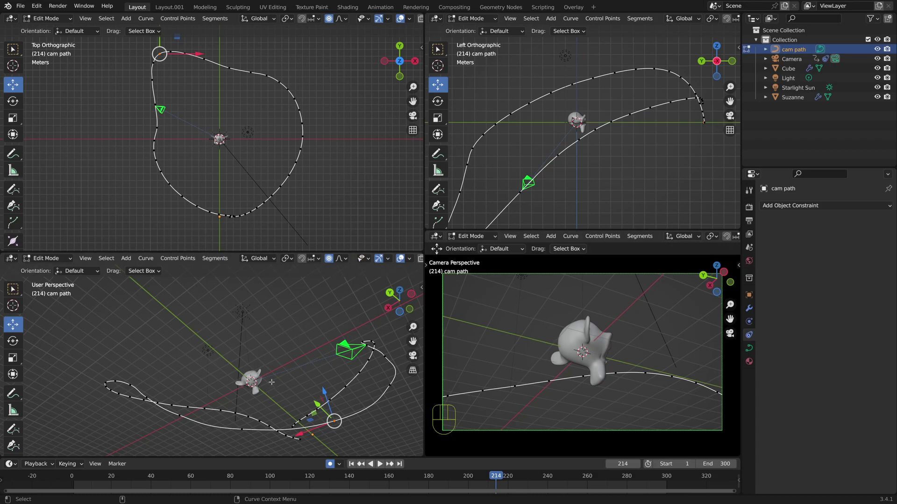
# Step: Turn off automatic keyframing
pyautogui.click(330, 465)
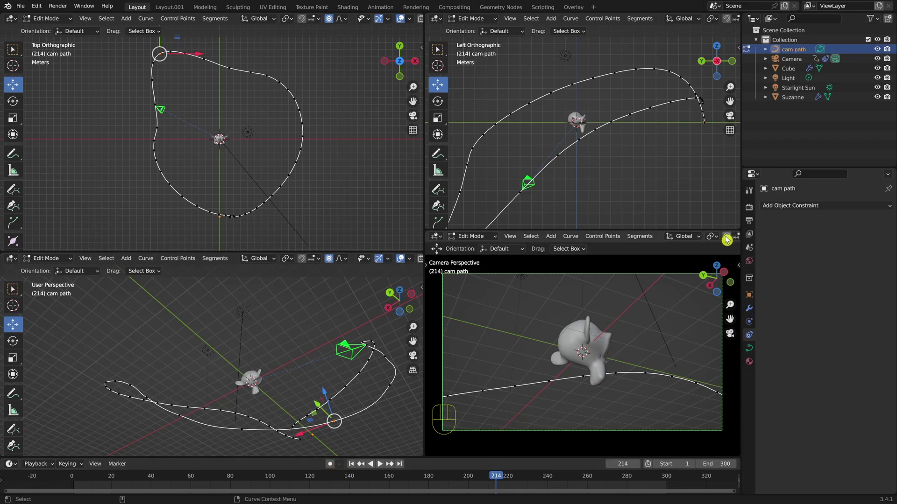
# Step: Close the extra side and perspective viewports and return the camera path to Object Mode
pyautogui.moveTo(737, 234); pyautogui.dragTo(717, 210)
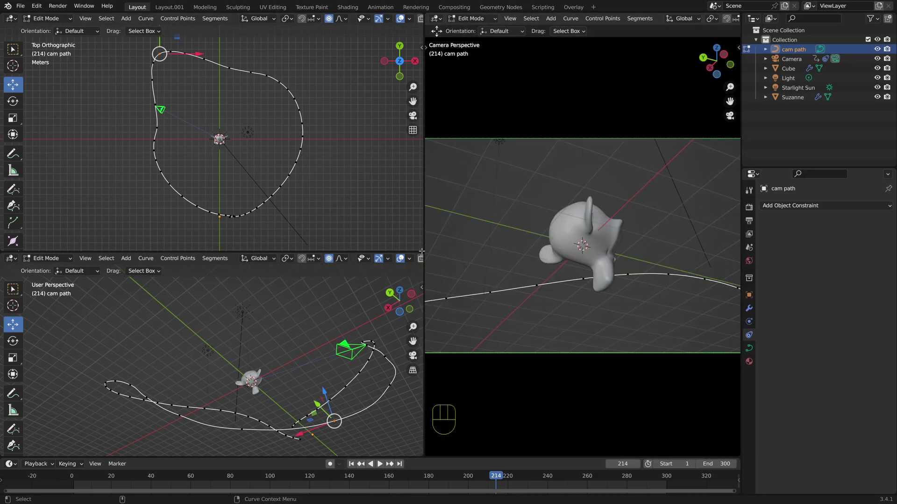
pyautogui.moveTo(420, 250); pyautogui.dragTo(246, 334)
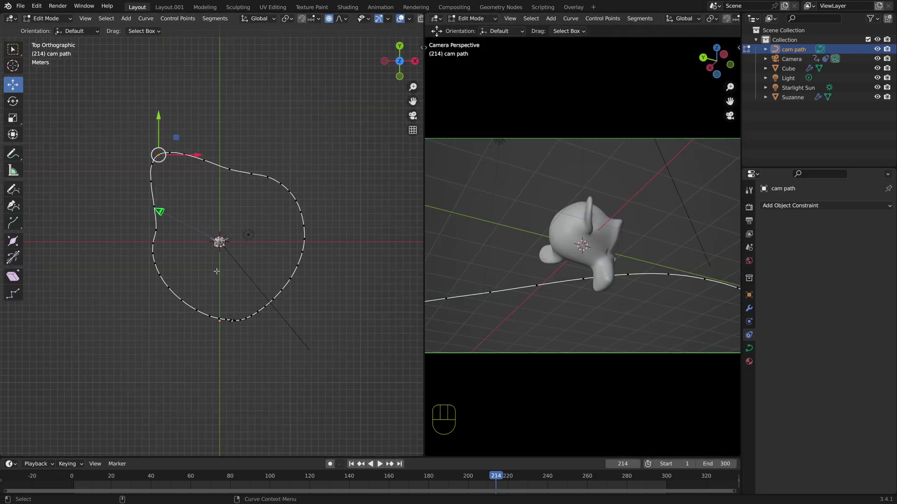
pyautogui.press('Tab')
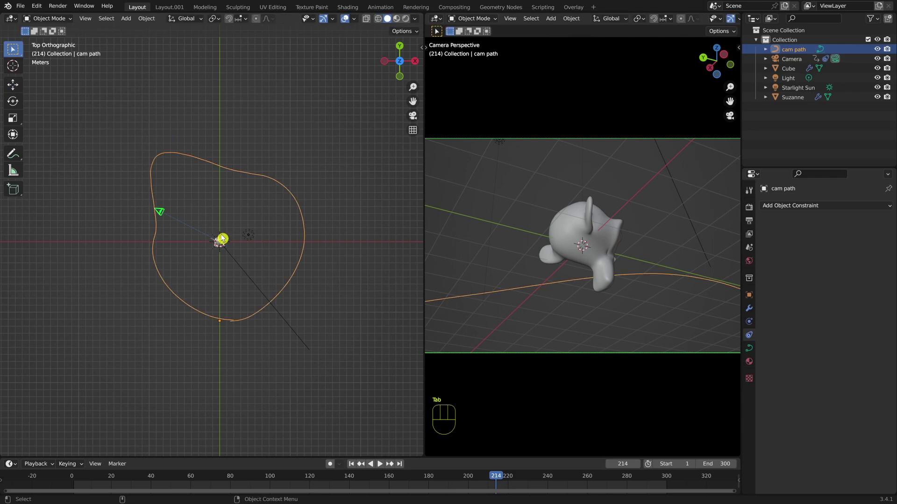
# Step: Add a Point curve at the world origin in front view and make it a 3D curve
pyautogui.press('KP_8')
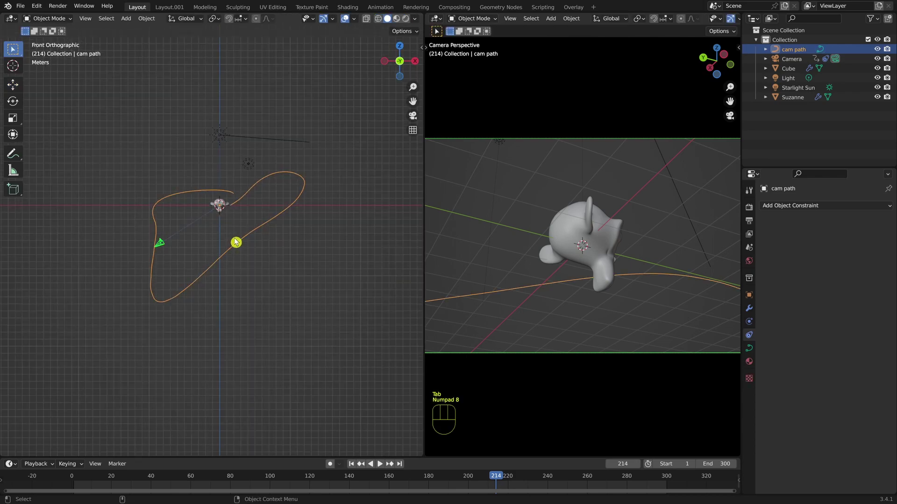
pyautogui.scroll(6, 214, 203)
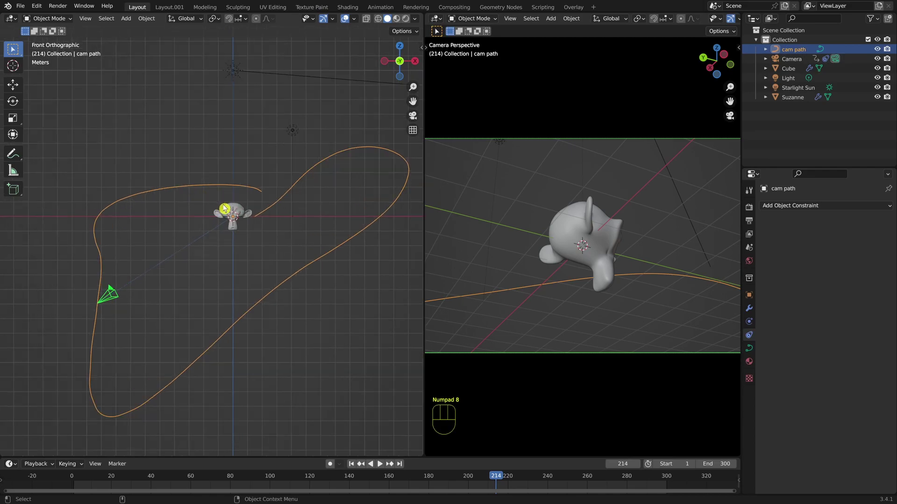
pyautogui.keyDown('shift'); pyautogui.moveTo(231, 213); pyautogui.dragTo(209, 215, button='middle'); pyautogui.keyUp('shift')
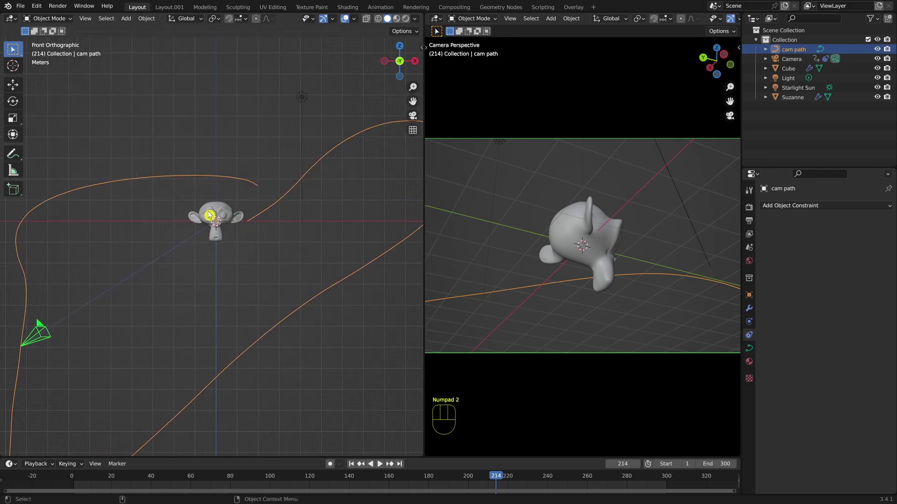
pyautogui.hotkey('shift', 'a')
pyautogui.moveTo(203, 219)
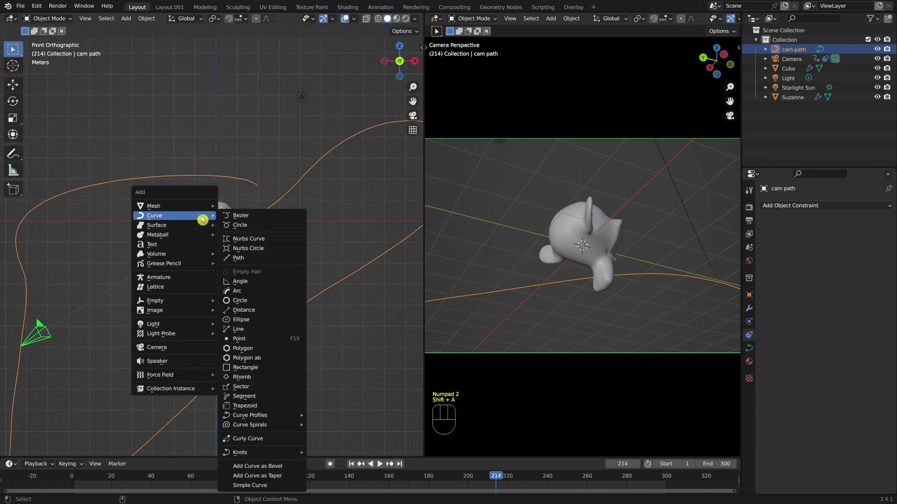
pyautogui.press('Down')
pyautogui.press('Down')
pyautogui.press('Down')
pyautogui.press('Down')
pyautogui.press('Down')
pyautogui.press('Down')
pyautogui.press('Down')
pyautogui.press('Down')
pyautogui.press('Down')
pyautogui.press('Down')
pyautogui.press('Down')
pyautogui.press('Down')
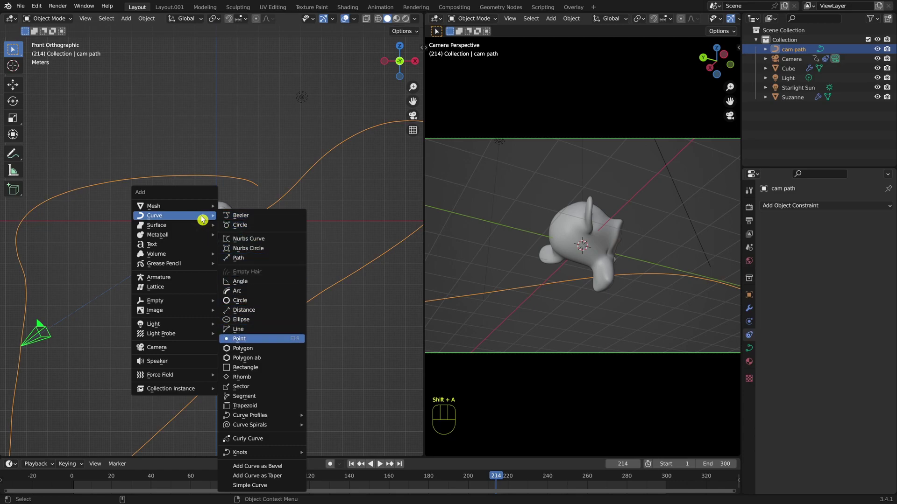
pyautogui.press('Return')
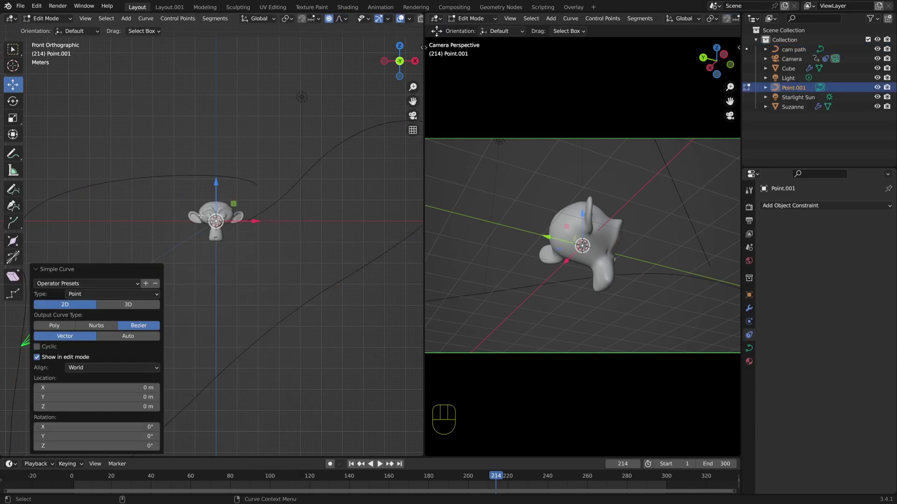
pyautogui.click(122, 309)
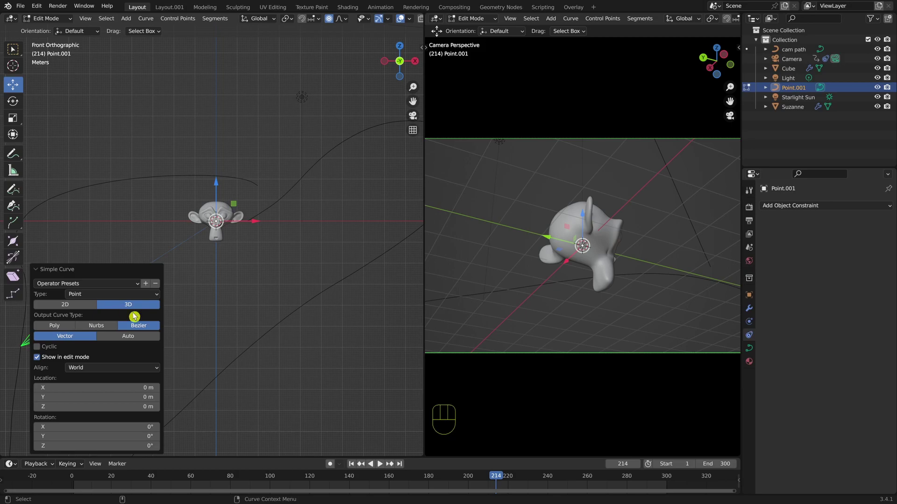
pyautogui.click(38, 270)
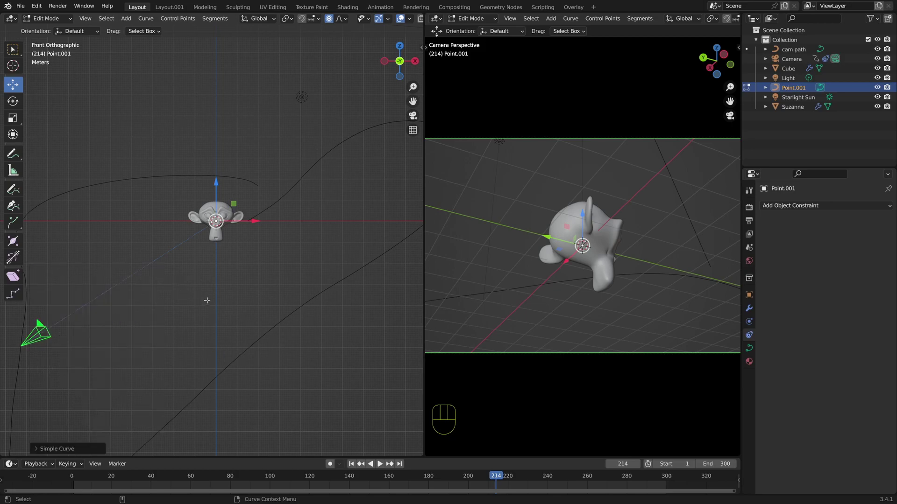
# Step: Extrude the new curve's point 4 m upward along the global Z axis
pyautogui.press('e')
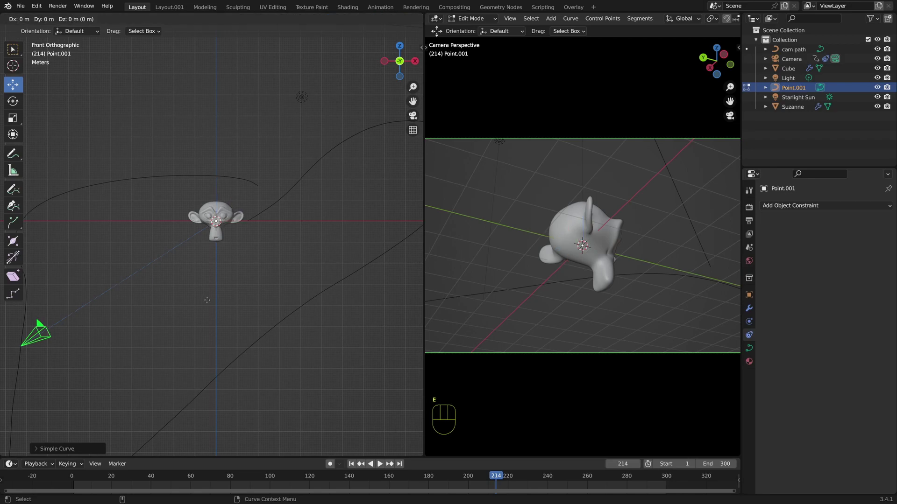
pyautogui.press('z')
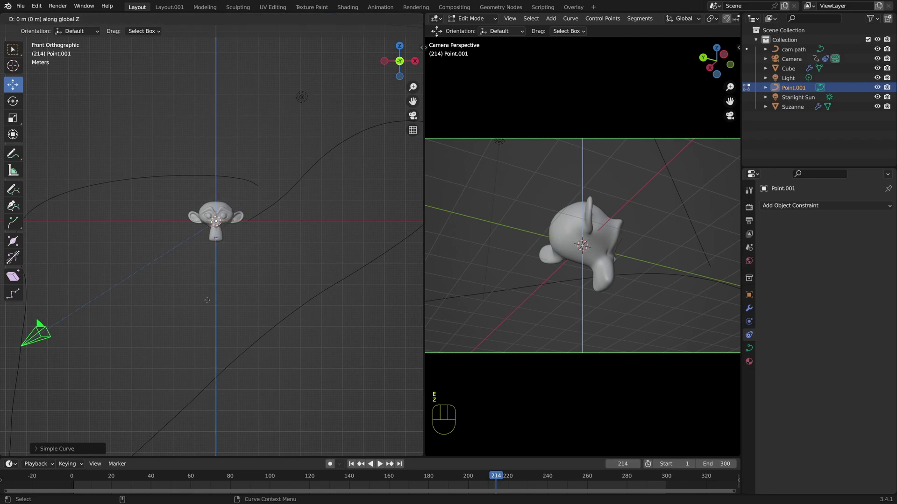
pyautogui.press('4')
pyautogui.press('Return')
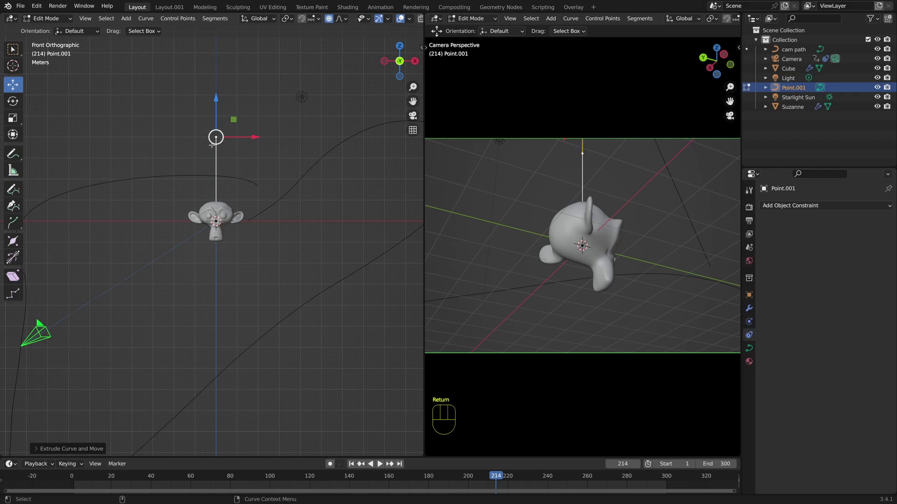
# Step: Extrude the curve's origin point by -4 m along the global Z axis
pyautogui.moveTo(198, 205); pyautogui.dragTo(242, 255)
pyautogui.press('e')
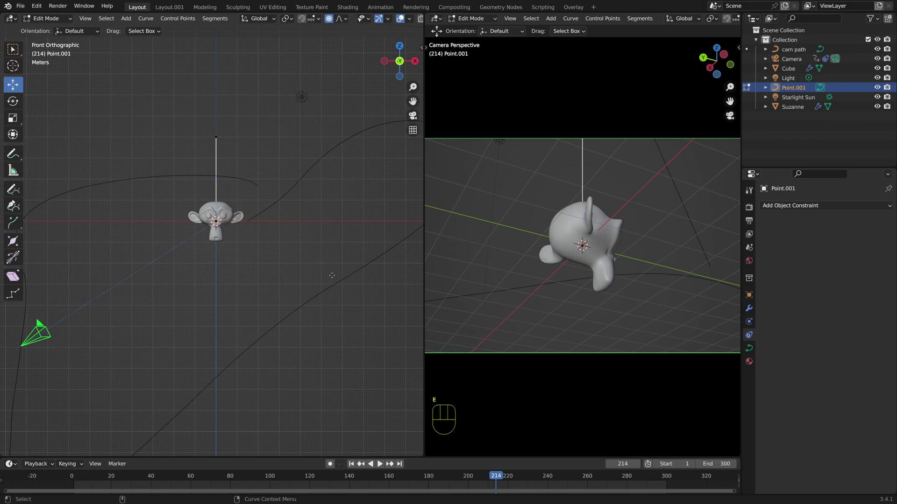
pyautogui.press('z')
pyautogui.write('-4')
pyautogui.press('Return')
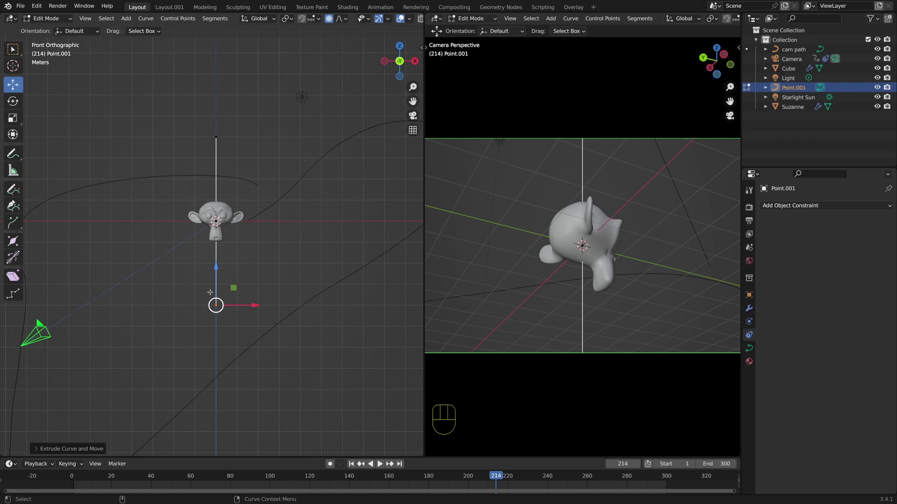
# Step: Check the vertical line's middle, upper and lower points, and return the curve to Object Mode
pyautogui.click(217, 224)
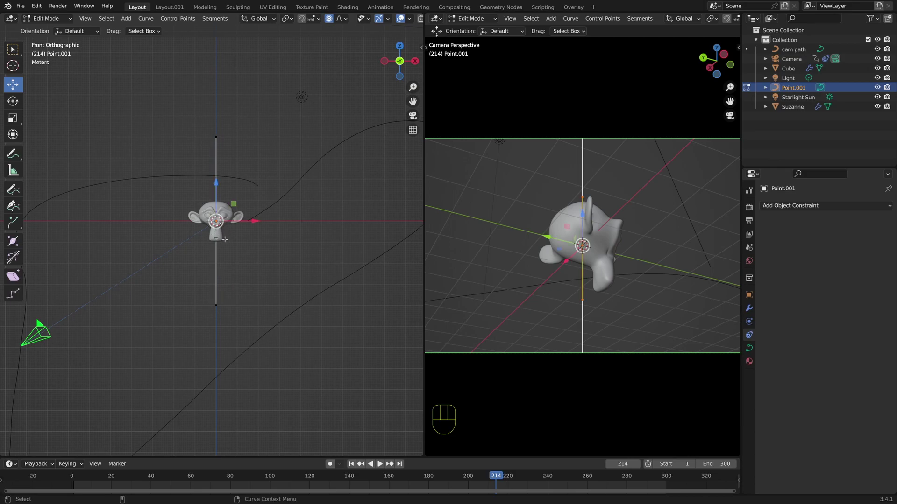
pyautogui.moveTo(186, 117); pyautogui.dragTo(238, 158)
pyautogui.moveTo(190, 290); pyautogui.dragTo(220, 321)
pyautogui.click(223, 156)
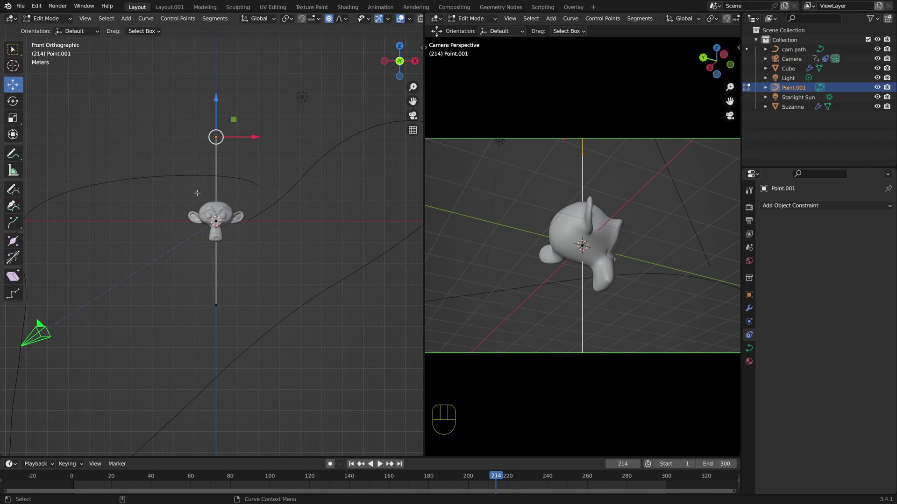
pyautogui.press('Tab')
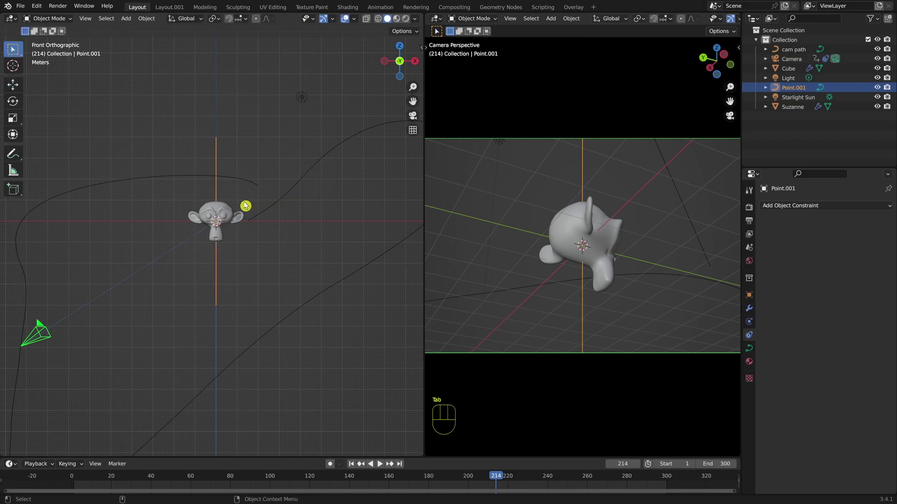
# Step: Rename the vertical line curve to "cam rail"
pyautogui.press('KP_3')
pyautogui.press('KP_1')
pyautogui.moveTo(248, 274); pyautogui.dragTo(178, 256, button='middle')
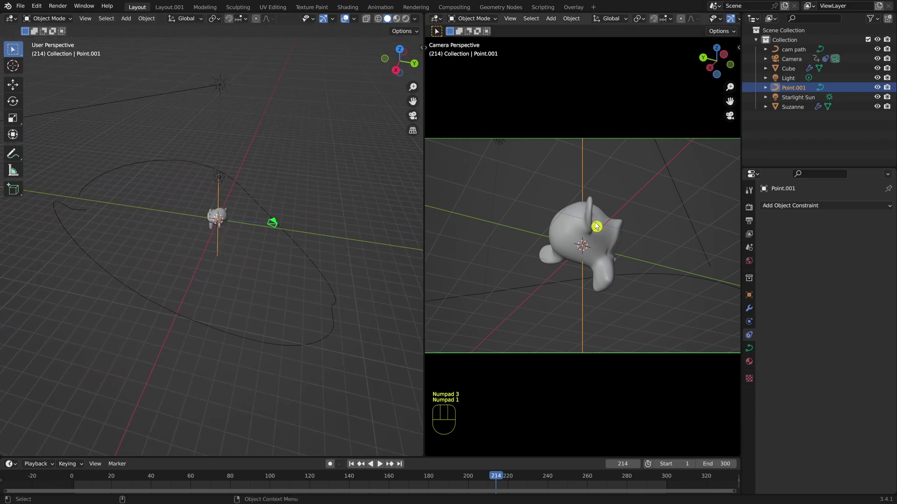
pyautogui.doubleClick(783, 87)
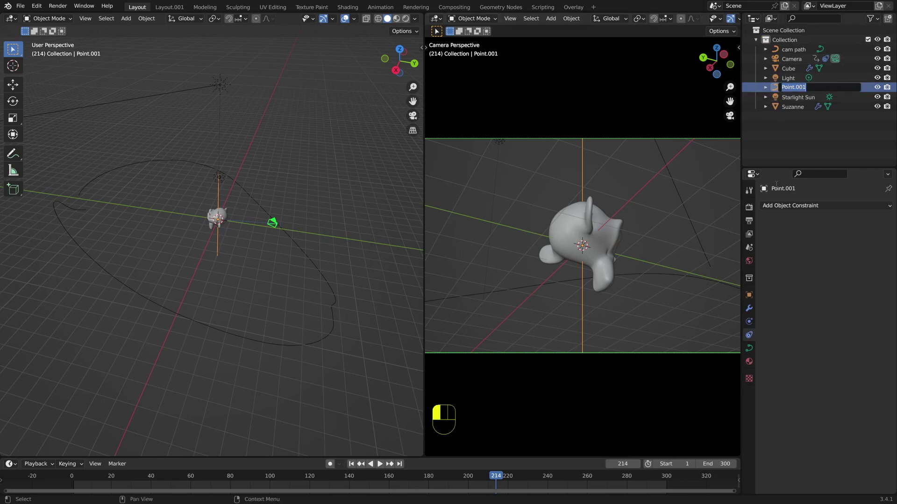
pyautogui.write('cam rail')
pyautogui.click(802, 162)
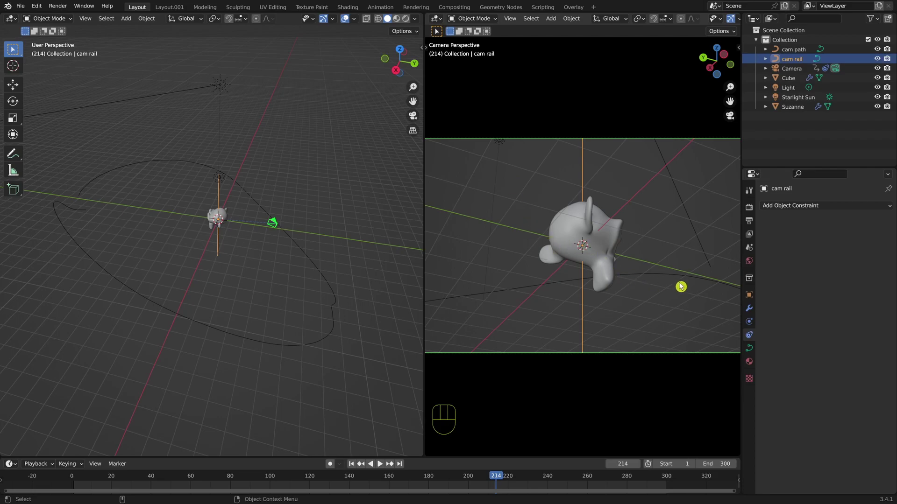
# Step: Add a Follow Path constraint to the cam rail targeting cam path, with Fixed Position enabled and an offset factor of 0.320
pyautogui.click(782, 206)
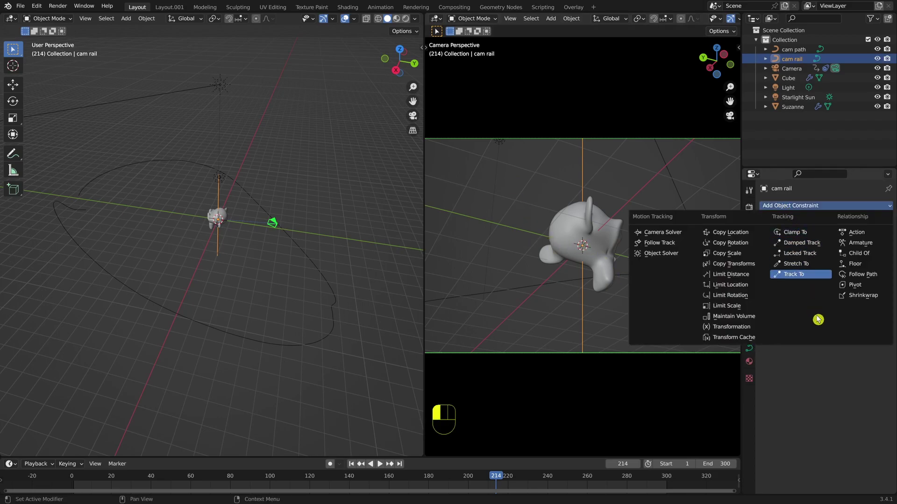
pyautogui.click(853, 275)
pyautogui.click(824, 236)
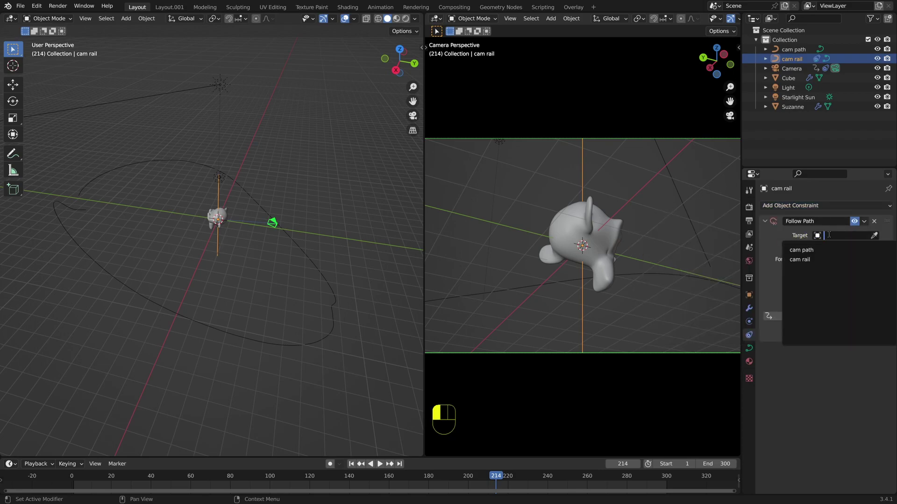
pyautogui.click(797, 252)
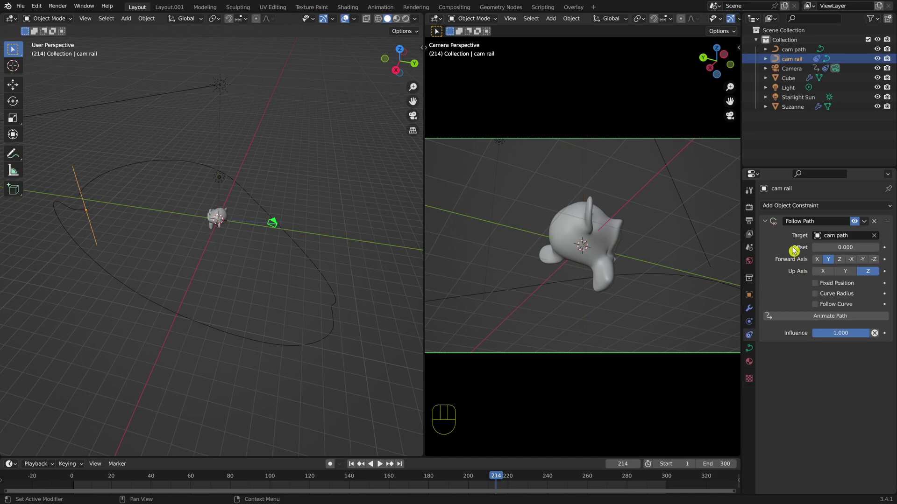
pyautogui.click(814, 283)
pyautogui.moveTo(821, 248)
pyautogui.mouseDown()
pyautogui.moveTo(889, 262)
pyautogui.moveTo(819, 254)
pyautogui.moveTo(890, 271)
pyautogui.moveTo(885, 257)
pyautogui.moveTo(847, 260)
pyautogui.mouseUp()
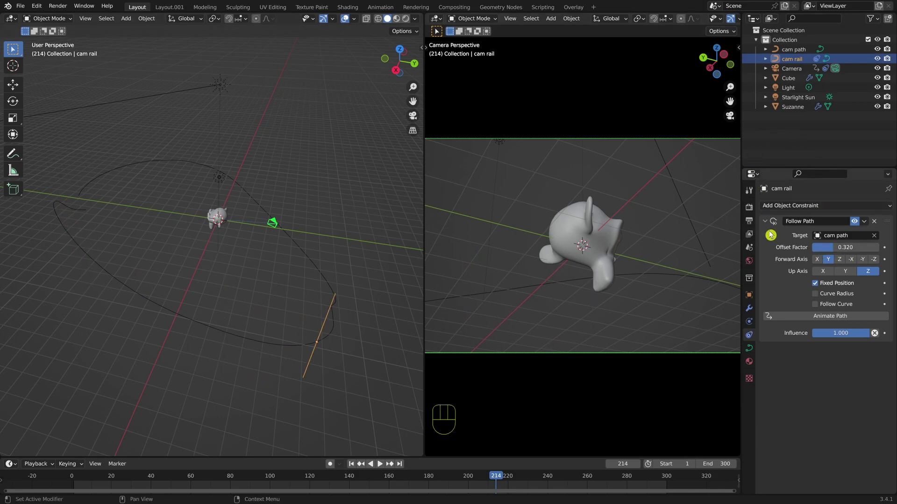
# Step: Add a Track To constraint targeting Suzanne to the cam rail, and test it by varying the Follow Path offset factor
pyautogui.click(787, 207)
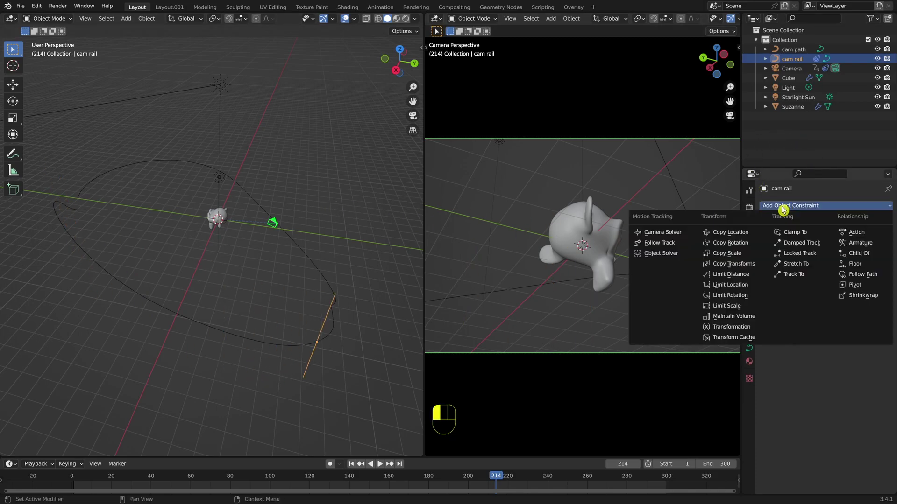
pyautogui.click(805, 275)
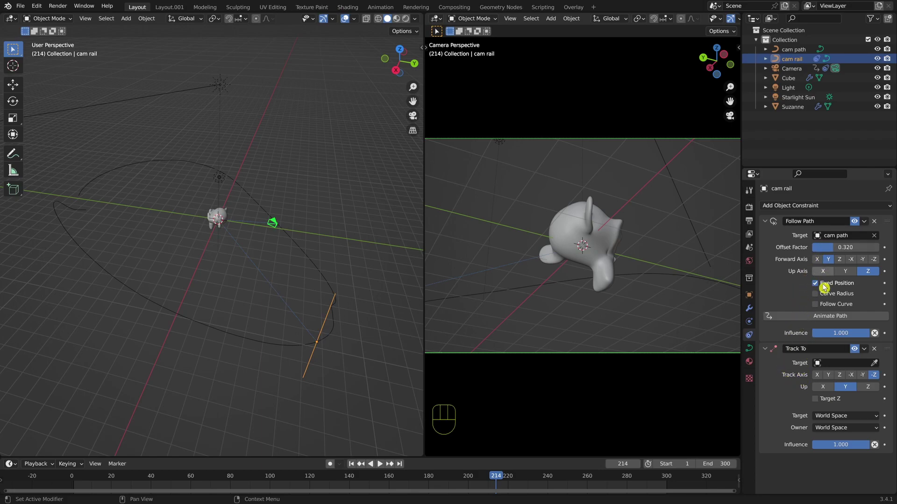
pyautogui.click(834, 367)
pyautogui.click(802, 436)
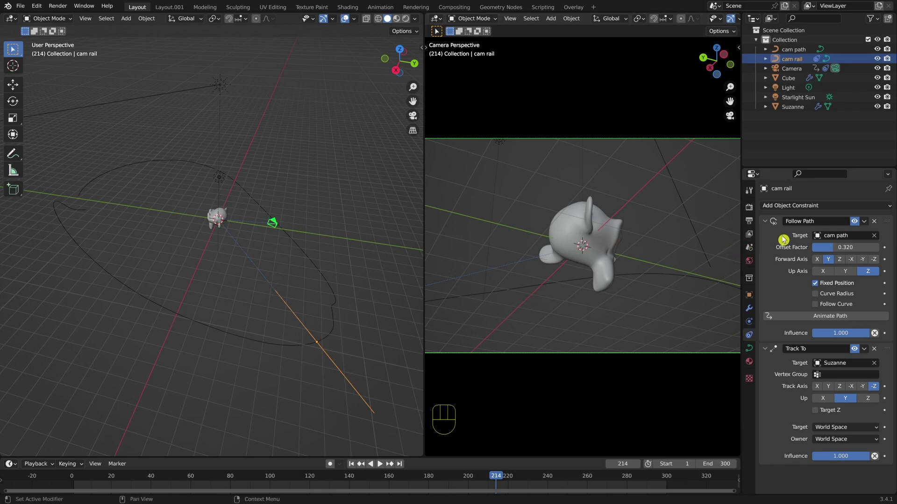
pyautogui.moveTo(827, 252)
pyautogui.mouseDown()
pyautogui.moveTo(812, 249)
pyautogui.moveTo(864, 256)
pyautogui.moveTo(826, 246)
pyautogui.mouseUp()
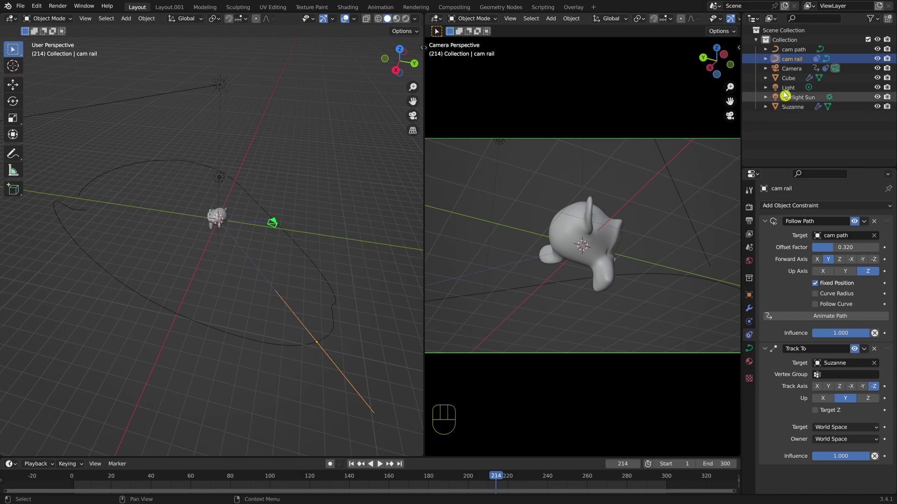
# Step: Change the Camera's Follow Path target to cam rail
pyautogui.click(787, 69)
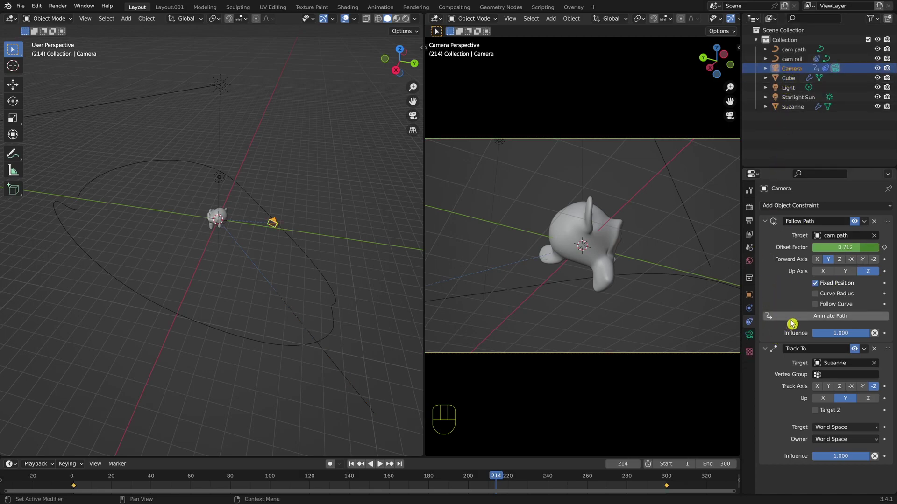
pyautogui.click(829, 236)
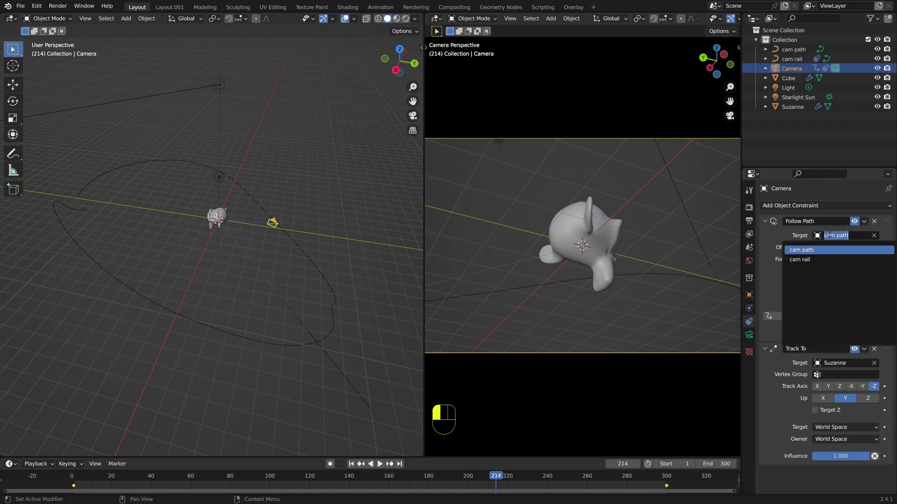
pyautogui.click(800, 260)
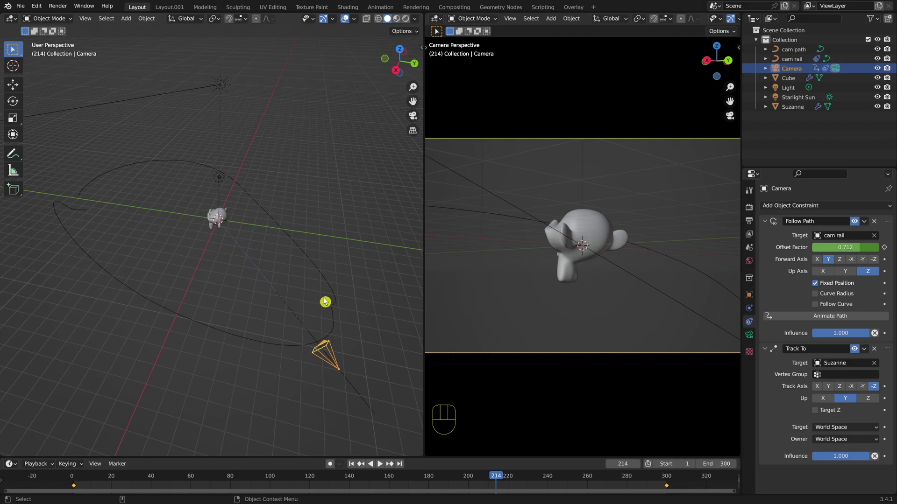
pyautogui.moveTo(310, 293); pyautogui.dragTo(344, 316, button='middle')
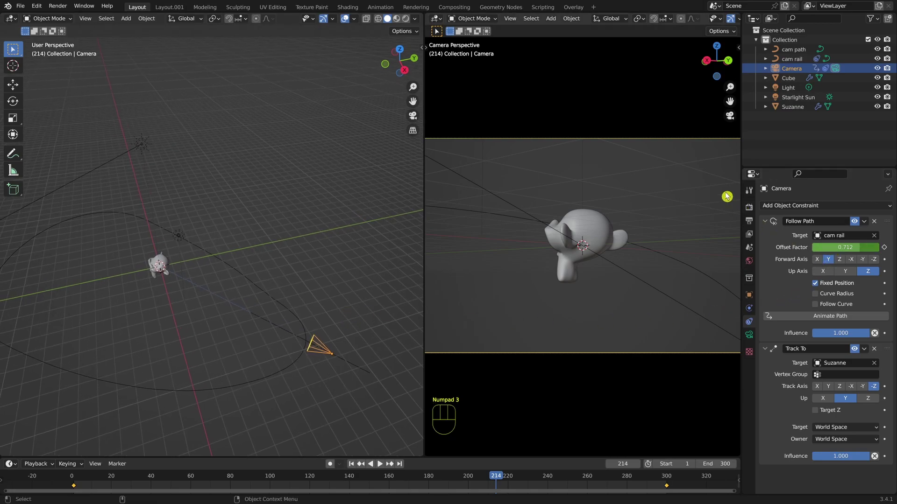
# Step: Clear the keyframes from the Camera's Follow Path offset factor and set the factor to 0.5
pyautogui.rightClick(831, 247)
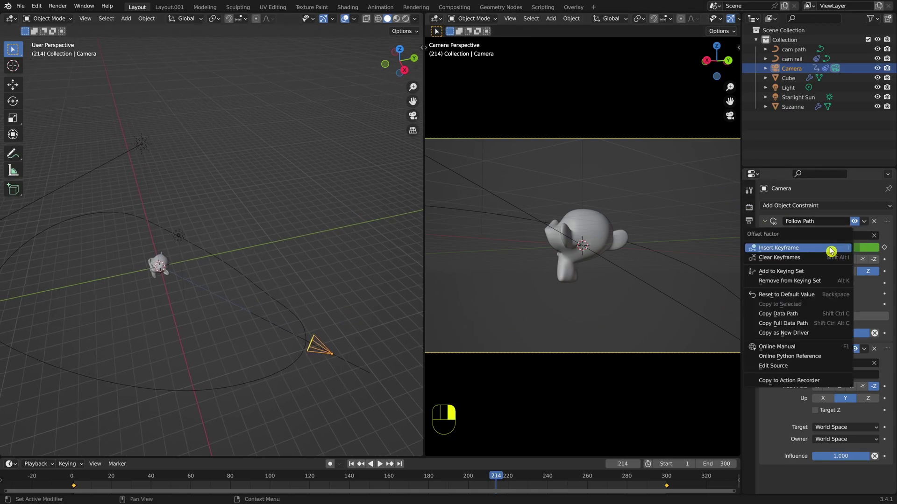
pyautogui.click(789, 257)
pyautogui.moveTo(836, 248); pyautogui.dragTo(822, 248)
pyautogui.click(821, 248)
pyautogui.write('0')
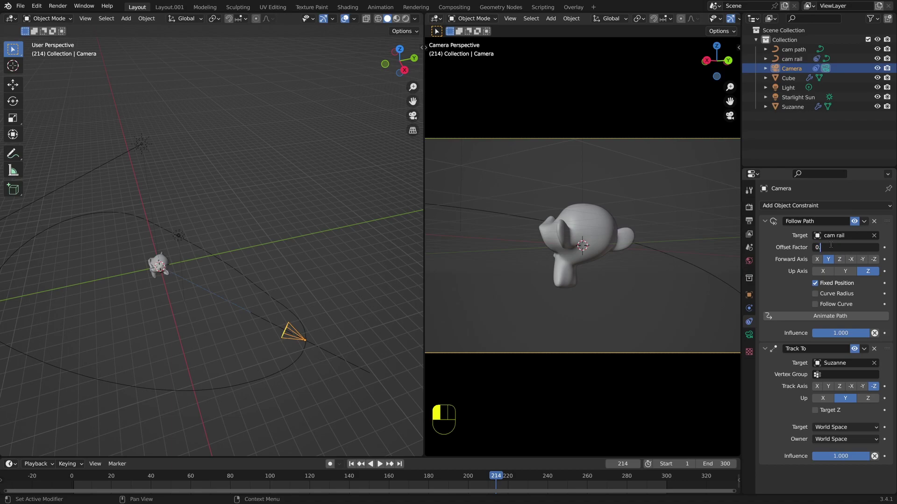
pyautogui.write('.5')
pyautogui.press('Return')
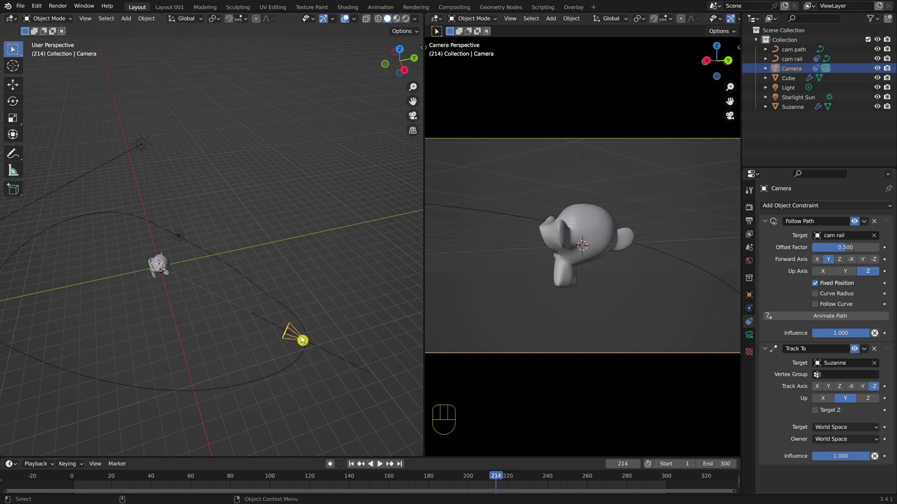
# Step: Keyframe the cam rail's Follow Path offset factor at 0 on frame 1 and at 1 on frame 300
pyautogui.moveTo(496, 485); pyautogui.dragTo(74, 433)
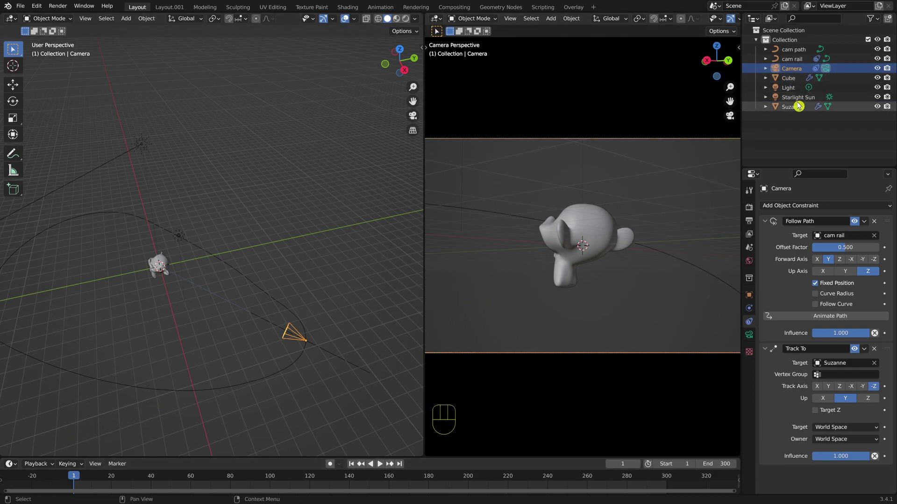
pyautogui.click(791, 60)
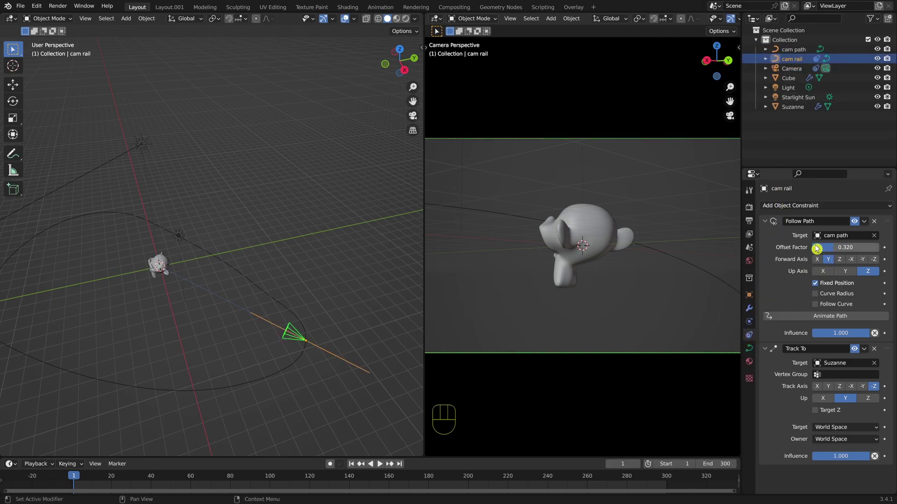
pyautogui.moveTo(827, 249); pyautogui.dragTo(781, 248)
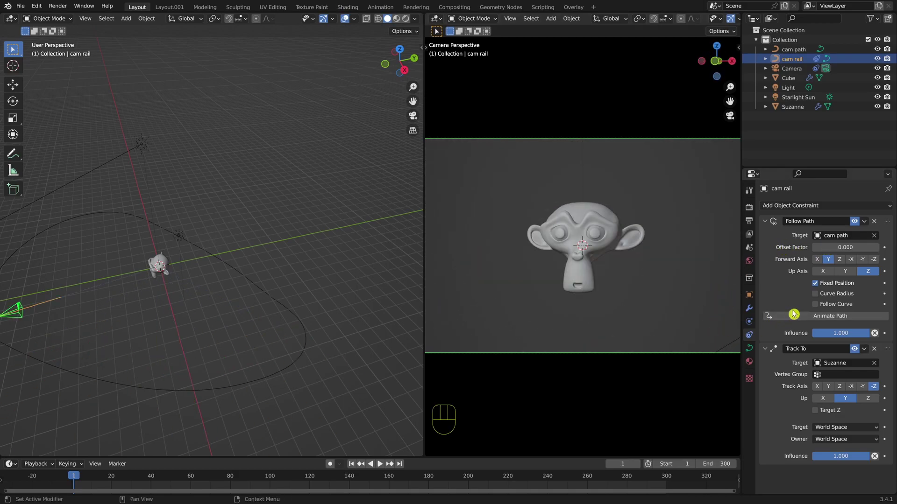
pyautogui.press('i')
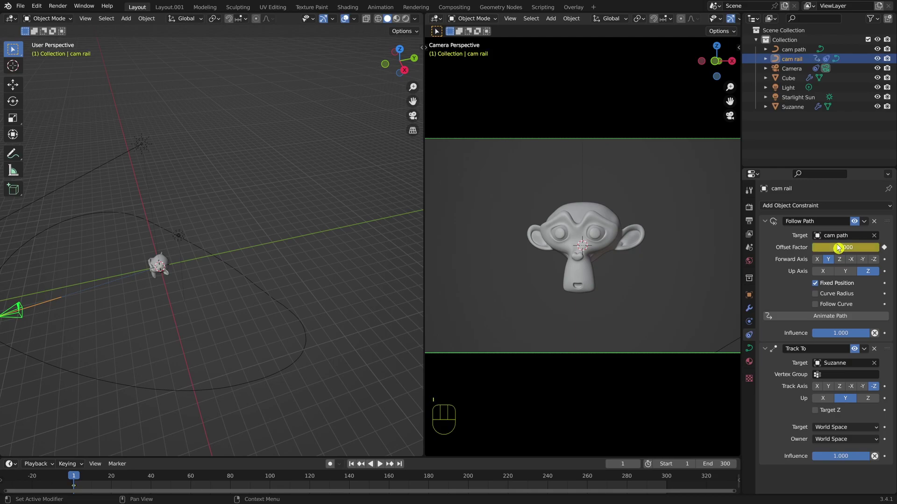
pyautogui.hotkey('shift', 'Right')
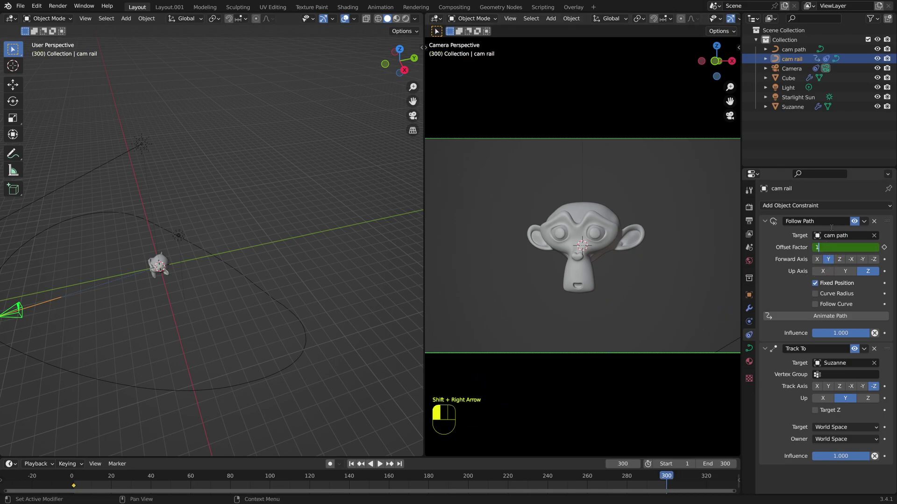
pyautogui.press('Return')
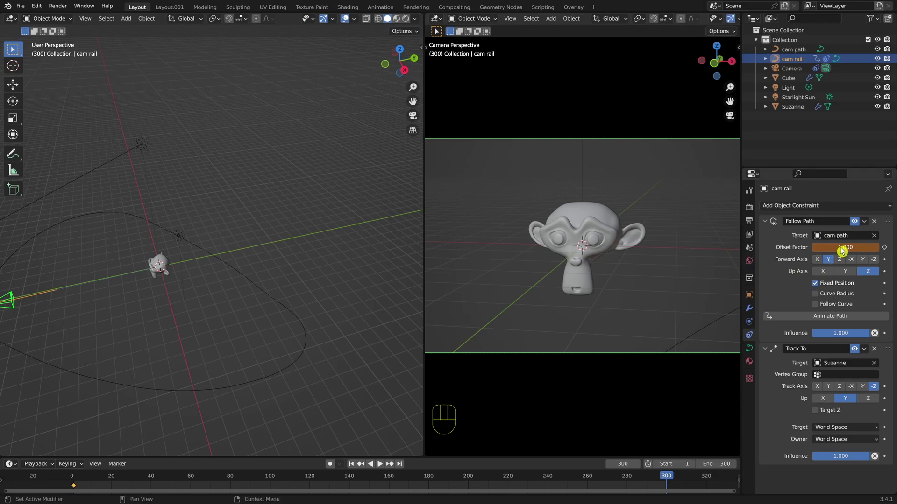
pyautogui.press('i')
# Step: Play the animation from the start and review the constraints on the cam path and cam rail
pyautogui.moveTo(664, 477); pyautogui.dragTo(91, 425)
pyautogui.press('space')
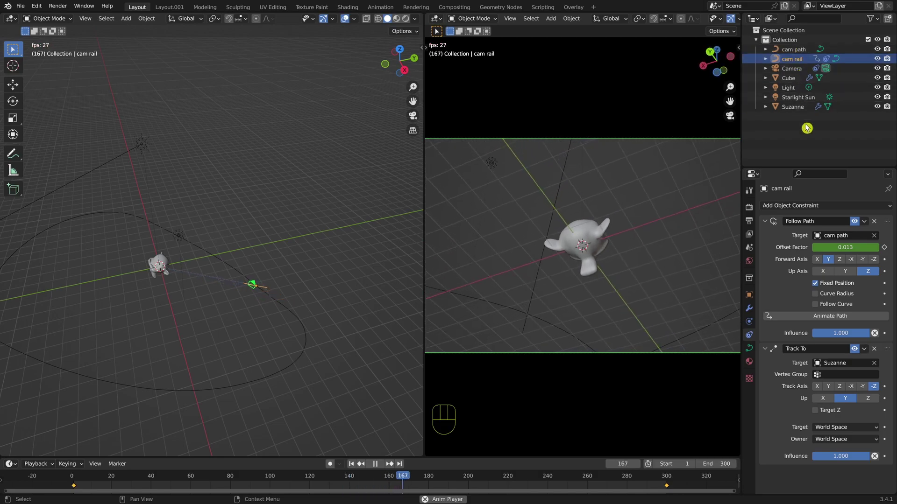
pyautogui.click(792, 49)
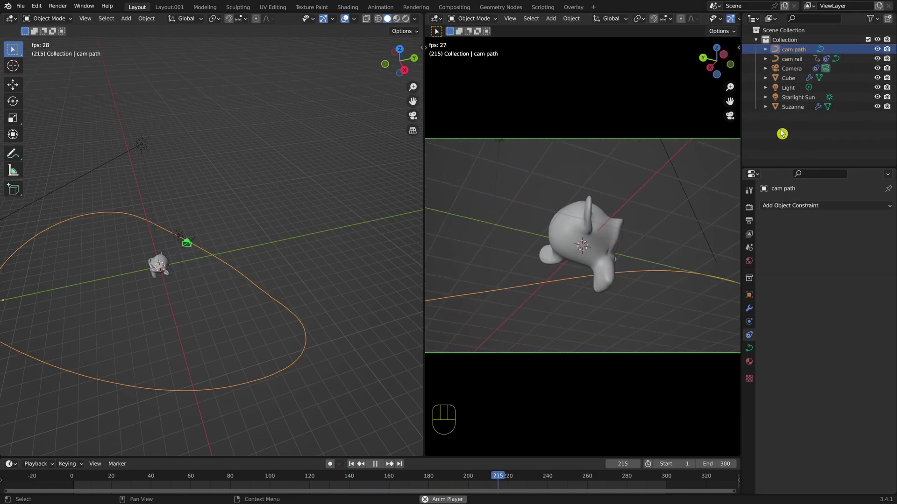
pyautogui.click(791, 59)
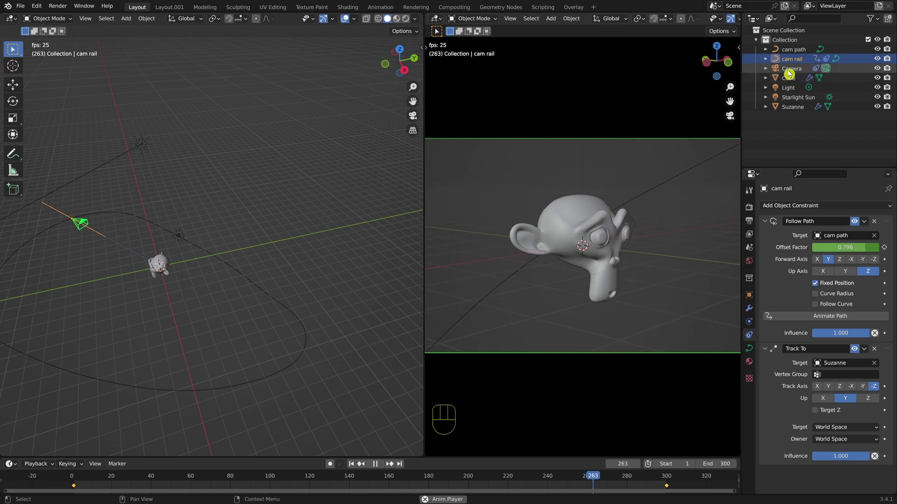
# Step: Show the camera view in Rendered shading and lower the Camera's Follow Path offset factor to 0.363 during playback
pyautogui.click(789, 69)
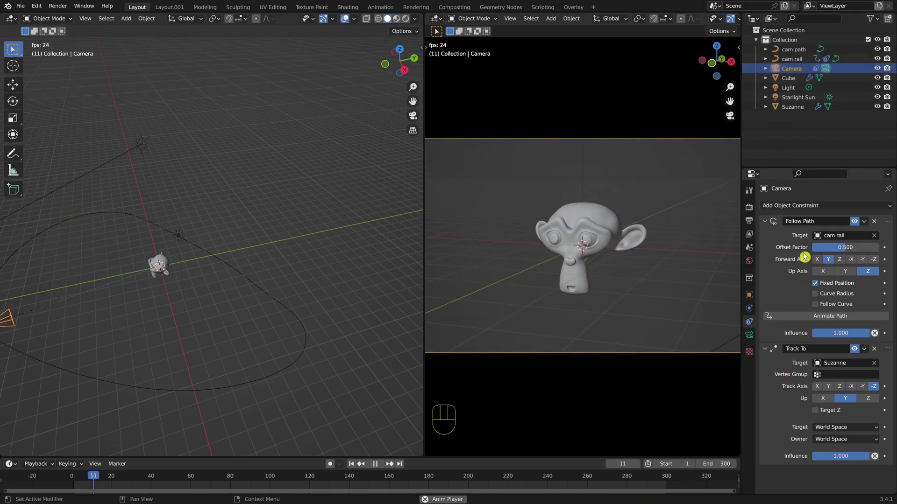
pyautogui.moveTo(834, 248); pyautogui.dragTo(829, 248)
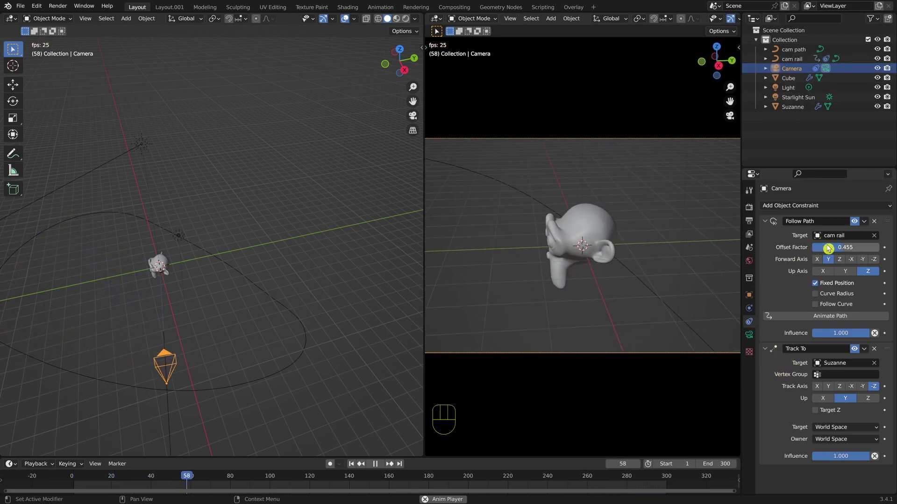
pyautogui.press('z')
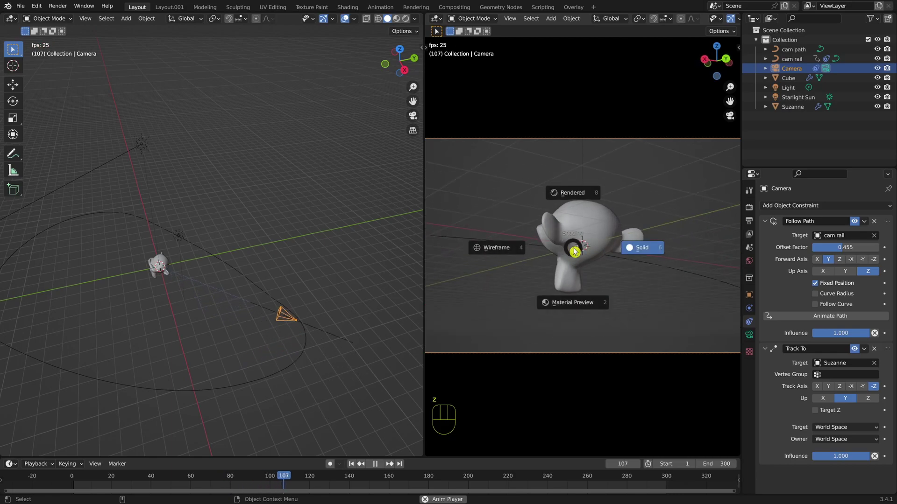
pyautogui.click(575, 254)
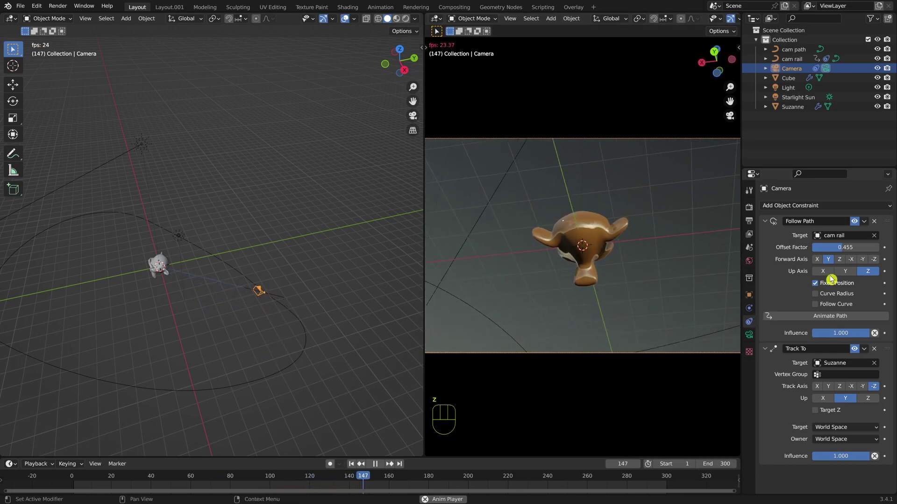
pyautogui.moveTo(831, 247)
pyautogui.mouseDown()
pyautogui.moveTo(774, 247)
pyautogui.moveTo(817, 247)
pyautogui.mouseUp()
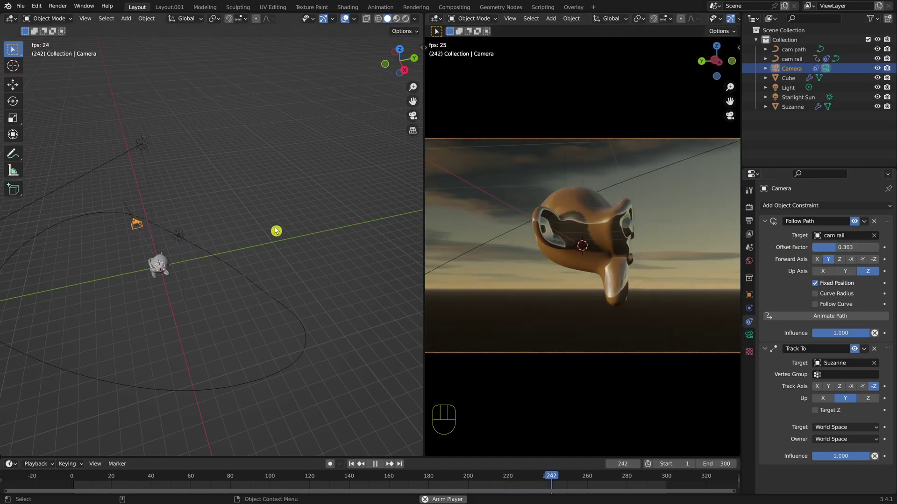
# Step: View the scene from above, slide the Camera's Follow Path offset factor to 0 and up to 0.440, and stop playback
pyautogui.press('KP_7')
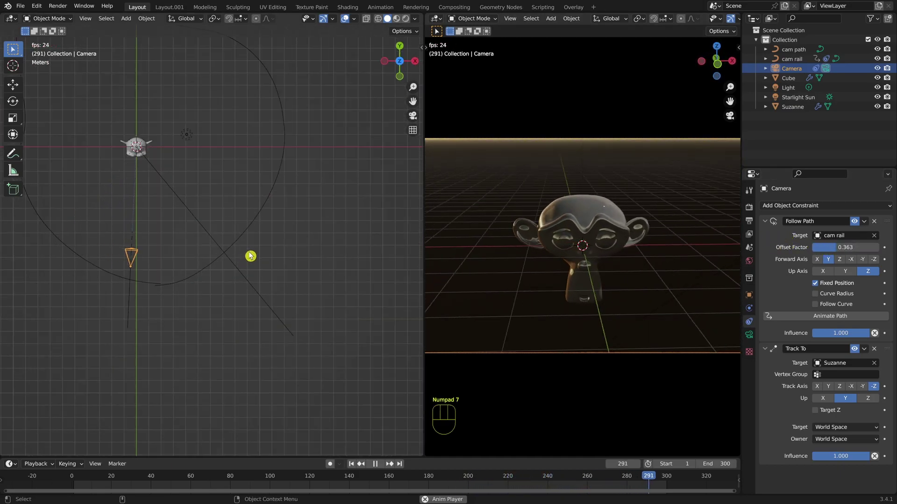
pyautogui.press('KP_3')
pyautogui.press('KP_2')
pyautogui.press('KP_3')
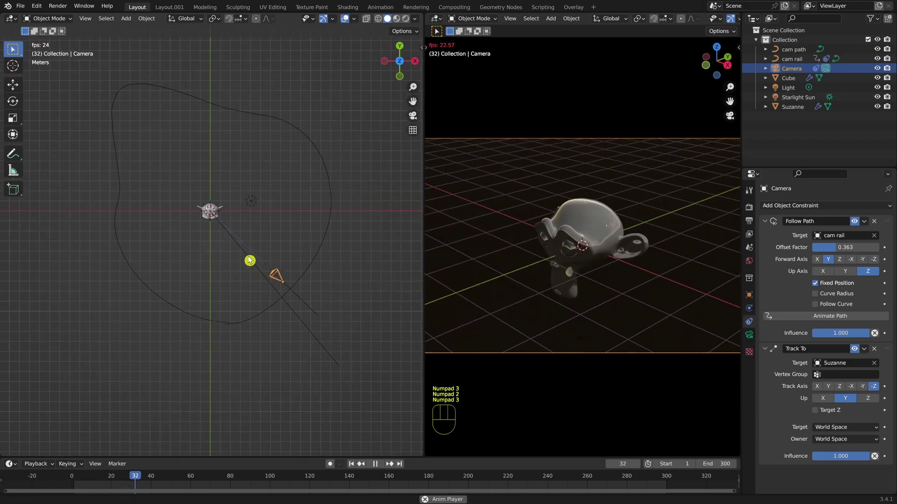
pyautogui.click(831, 249)
pyautogui.moveTo(831, 249); pyautogui.dragTo(624, 268)
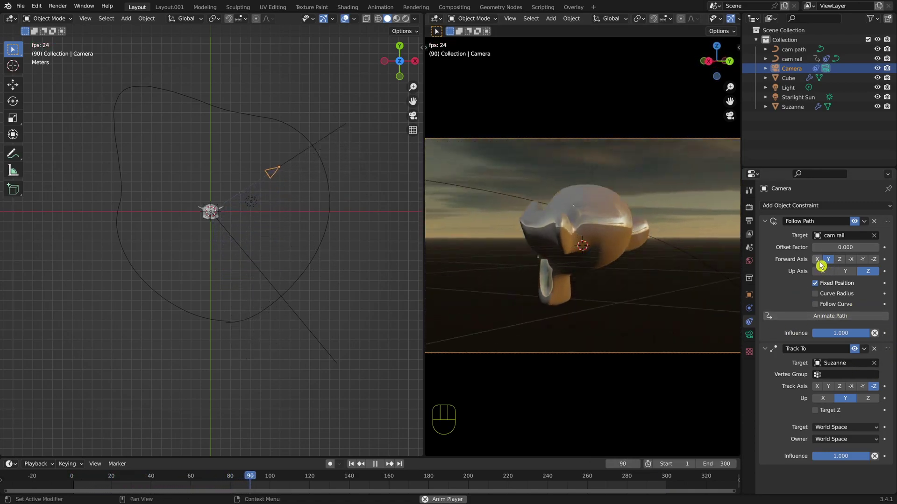
pyautogui.moveTo(827, 248); pyautogui.dragTo(855, 260)
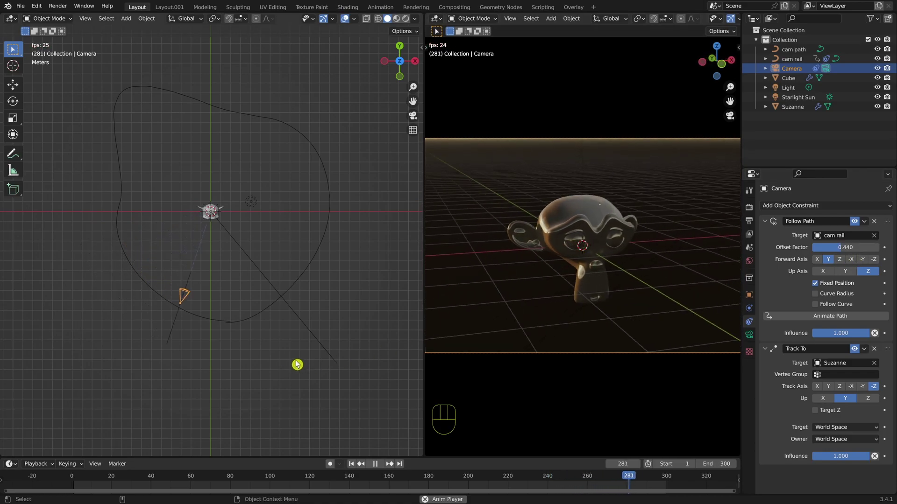
pyautogui.press('space')
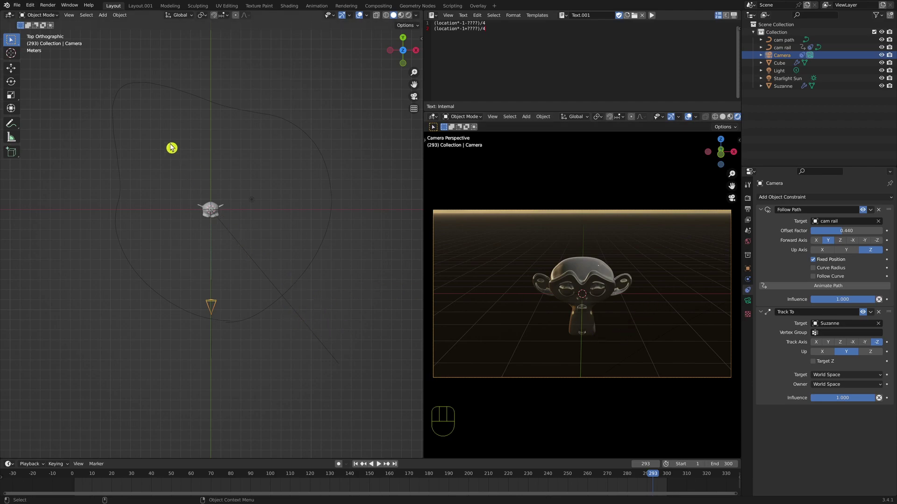
# Step: Place the 3D cursor outside the cam path, beyond its upper-left bend, and add a Rectangle curve there
pyautogui.click(15, 55)
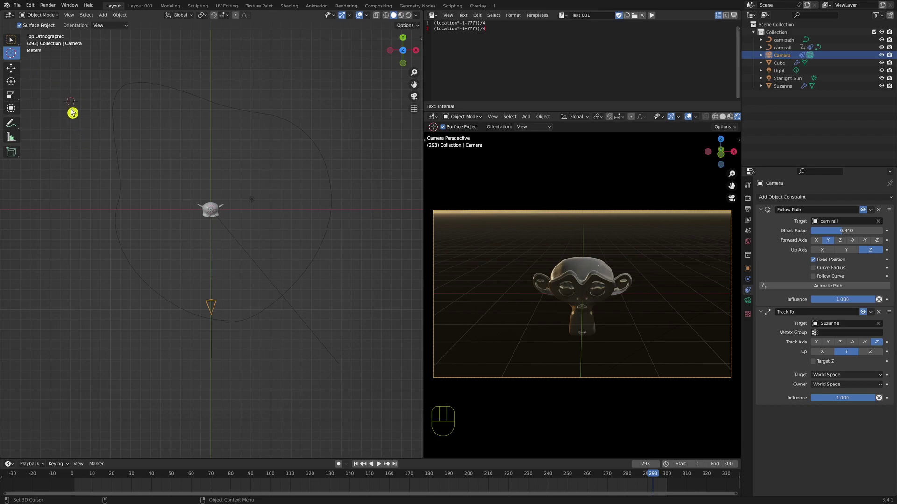
pyautogui.hotkey('shift', 'a')
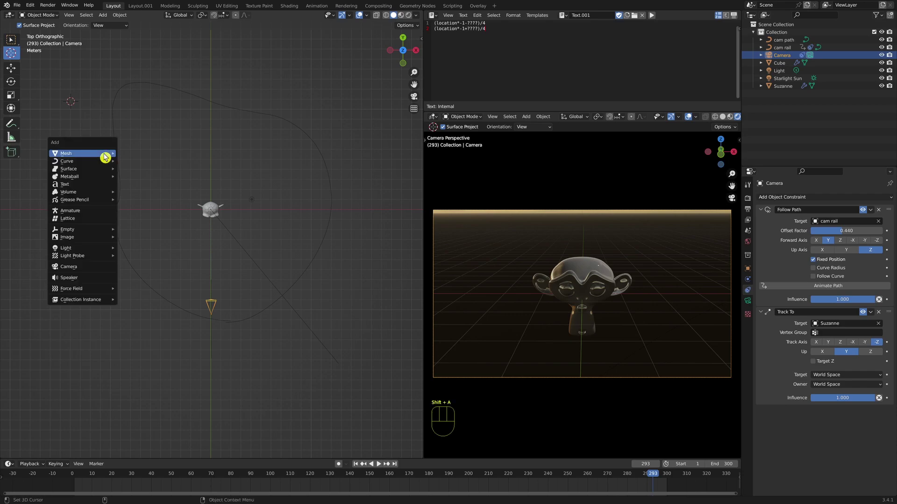
pyautogui.moveTo(105, 160)
pyautogui.press('Down')
pyautogui.press('Down')
pyautogui.press('Down')
pyautogui.press('Down')
pyautogui.press('Down')
pyautogui.press('Down')
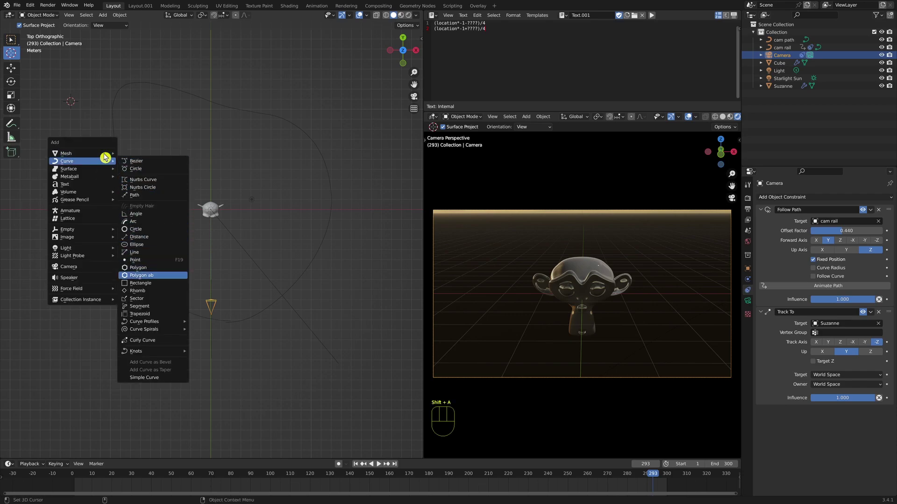
pyautogui.press('Return')
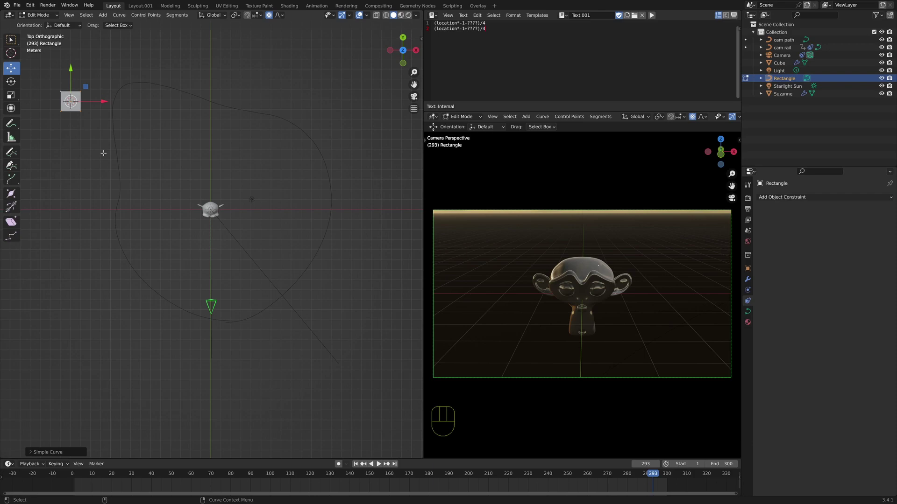
# Step: Scale the rectangle curve by 1.92, with the Y scale set to 1.08
pyautogui.press('KP_Decimal')
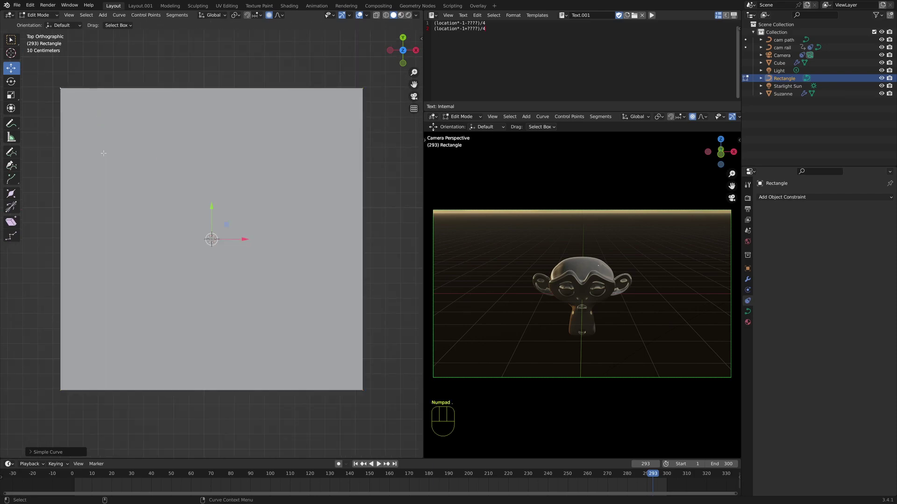
pyautogui.press('s')
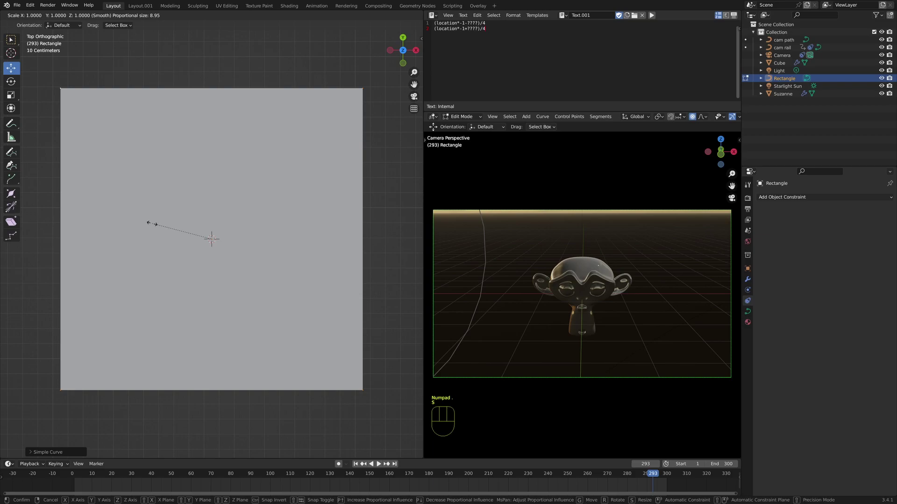
pyautogui.write('1.92')
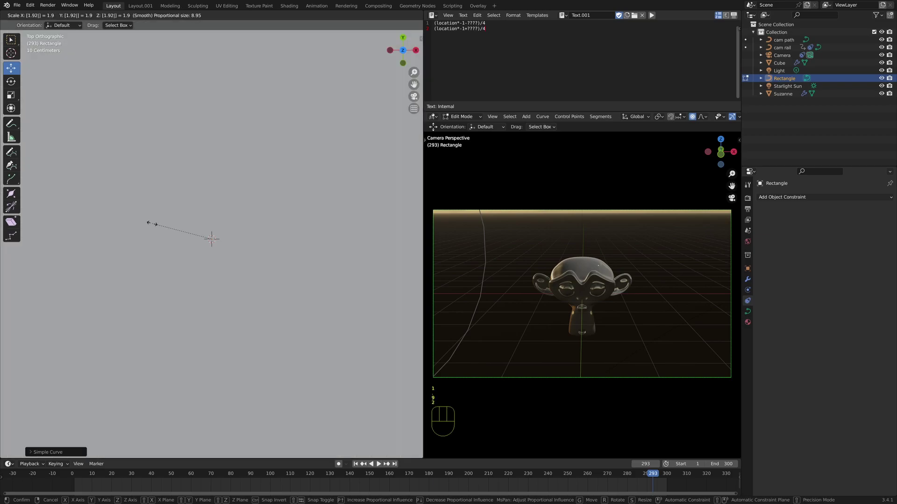
pyautogui.press('Return')
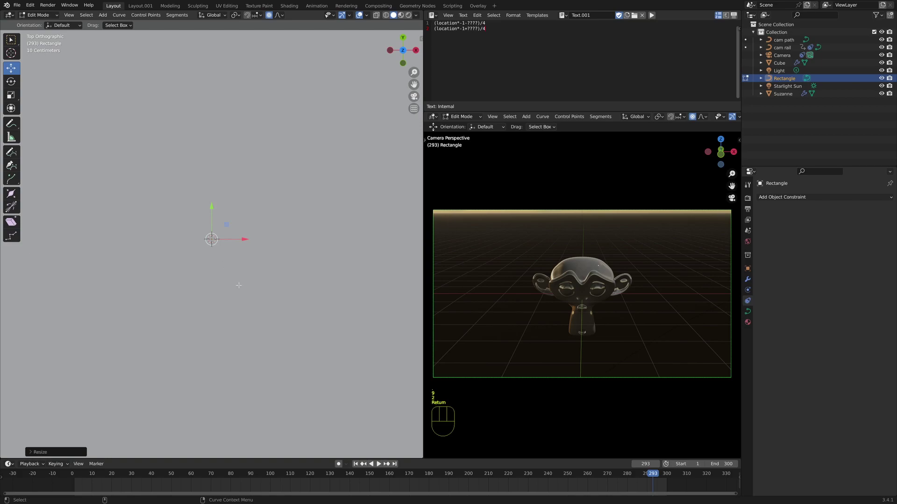
pyautogui.scroll(-4, 238, 286)
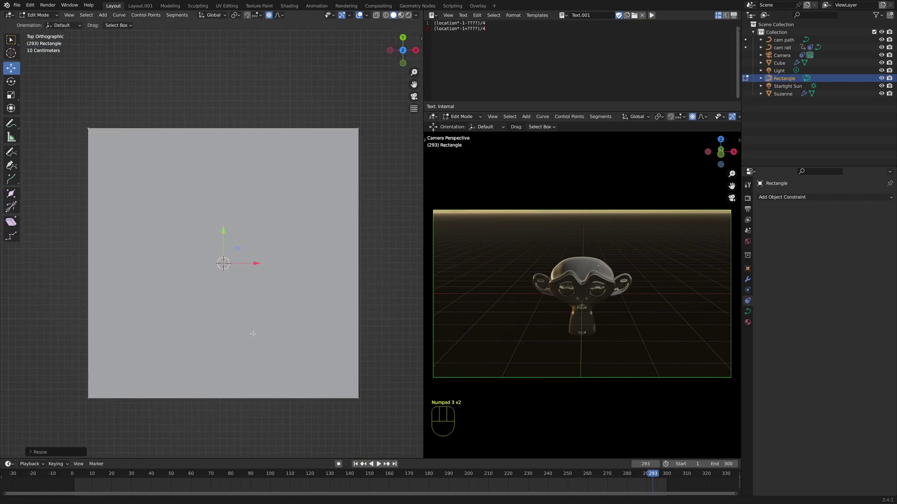
pyautogui.click(32, 455)
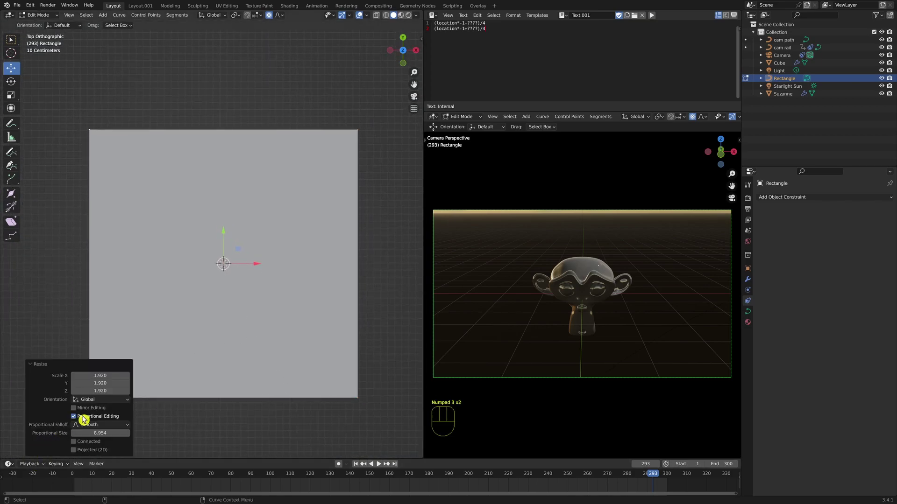
pyautogui.click(96, 383)
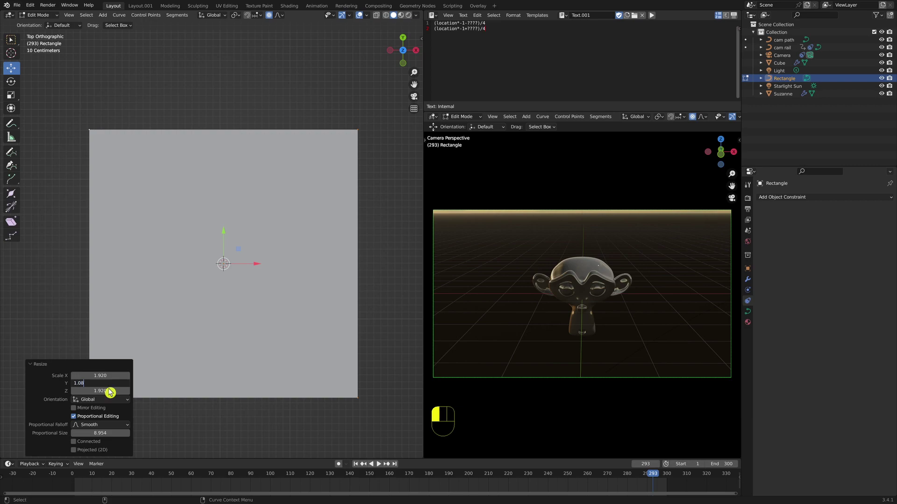
pyautogui.write('1.08')
pyautogui.press('Return')
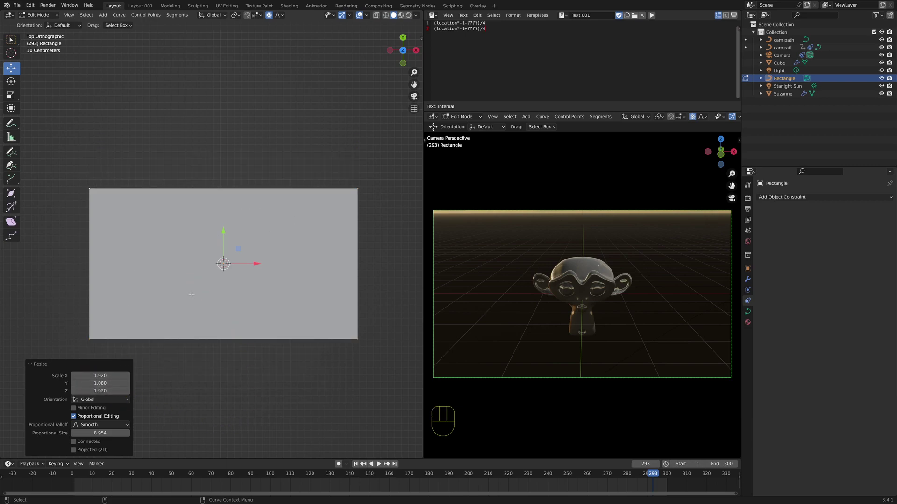
# Step: Turn the rectangle curve into a frame outline with Fill Mode None and a round bevel depth of 0.033 m
pyautogui.click(748, 312)
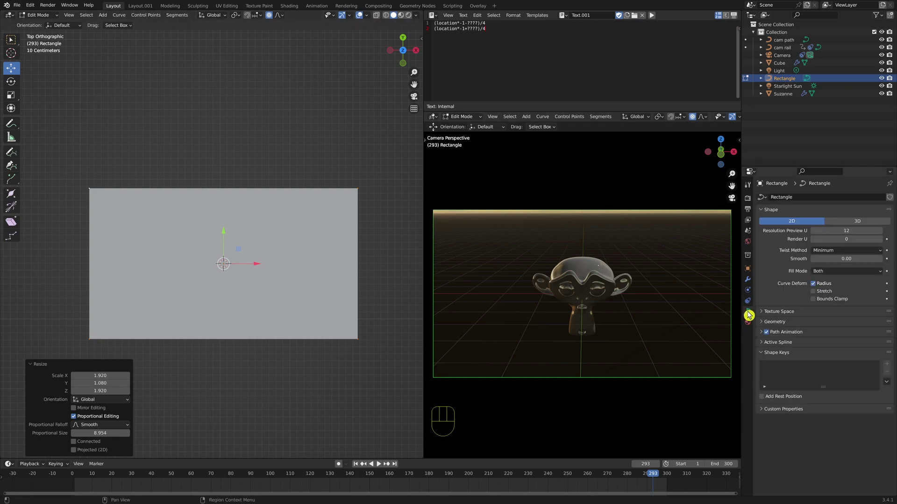
pyautogui.click(763, 322)
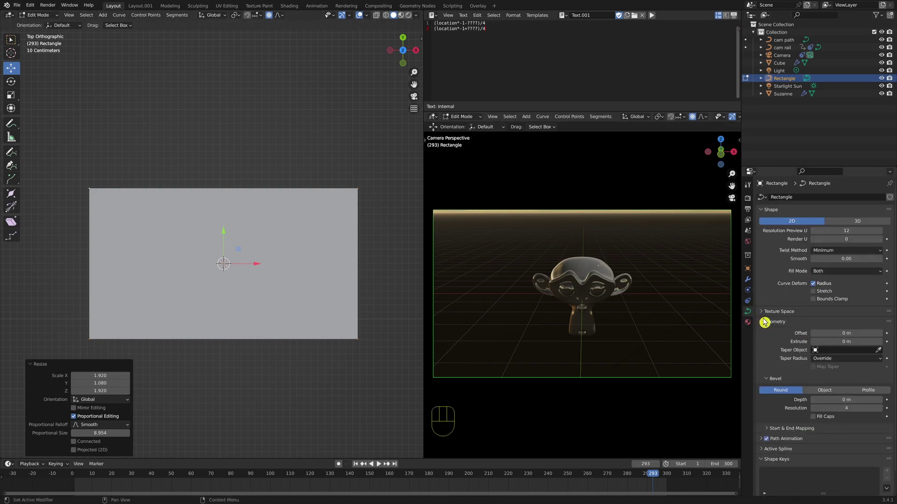
pyautogui.click(834, 271)
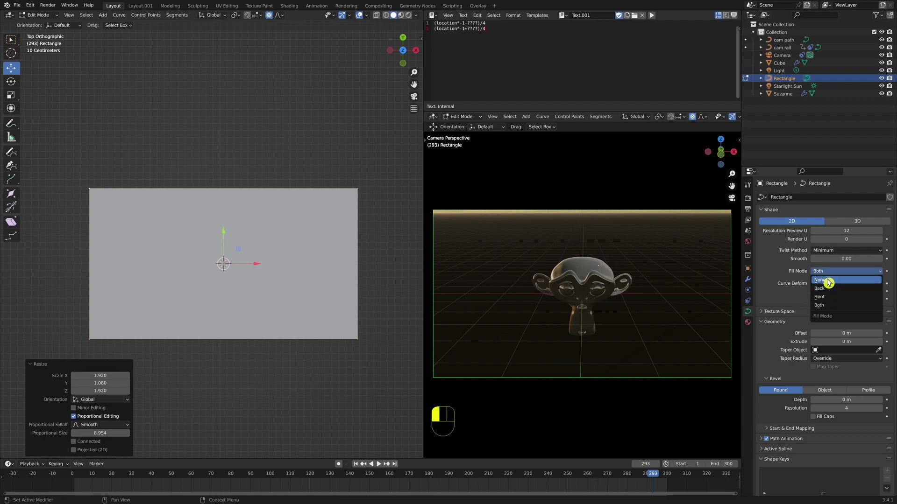
pyautogui.click(826, 281)
pyautogui.keyDown('shift'); pyautogui.moveTo(837, 400); pyautogui.dragTo(841, 400); pyautogui.keyUp('shift')
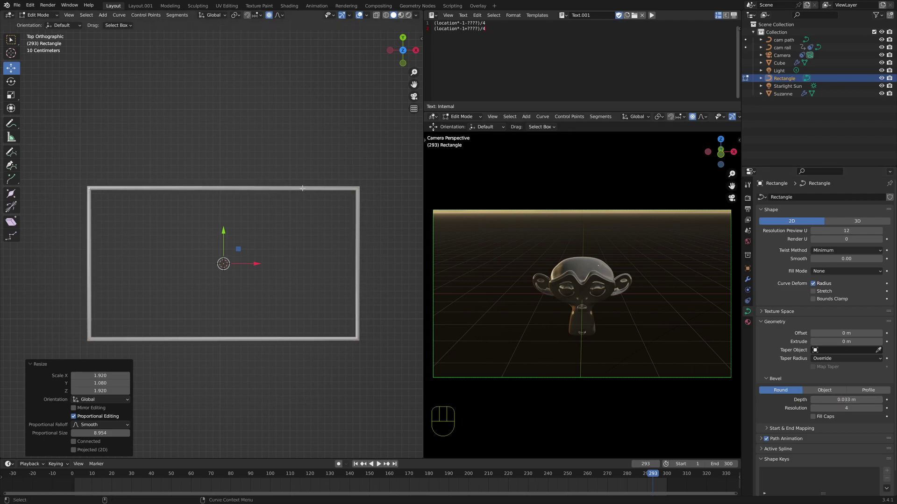
# Step: Leave edit mode, add a UV sphere at the centre of the rectangular frame and scale it to about 0.227
pyautogui.press('Tab')
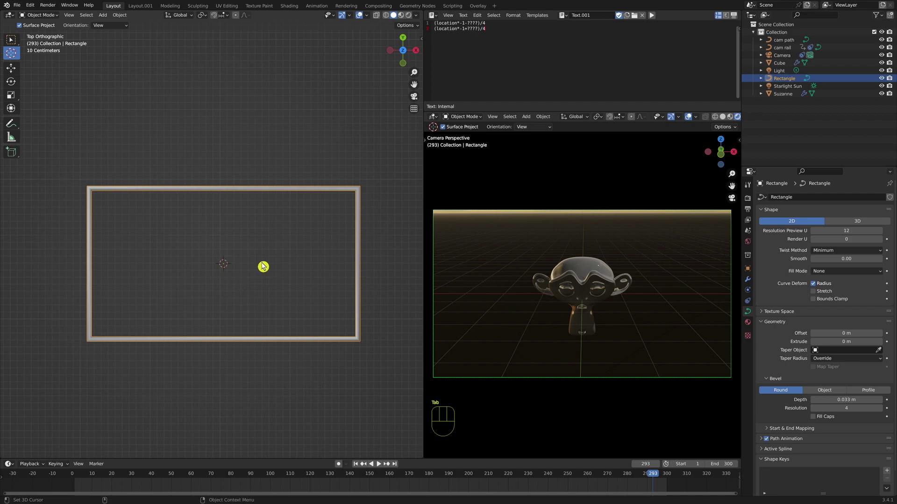
pyautogui.hotkey('shift', 'a')
pyautogui.press('Down')
pyautogui.press('Down')
pyautogui.press('Down')
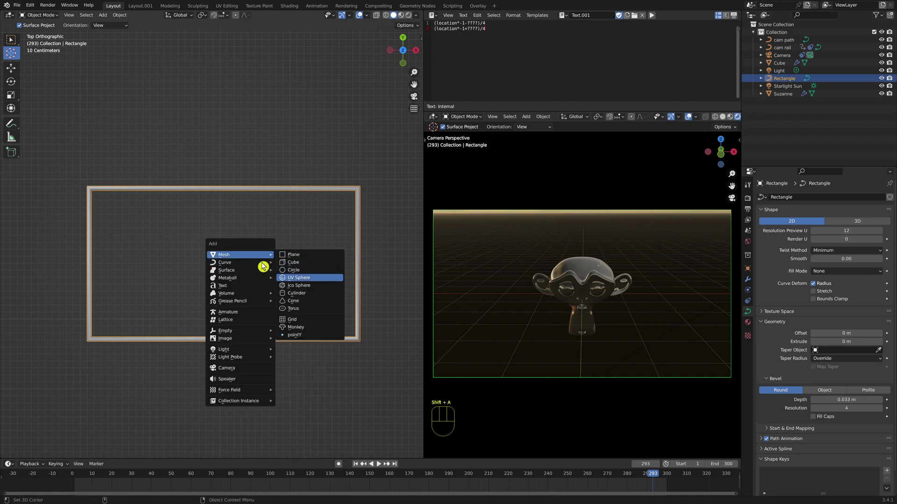
pyautogui.press('Return')
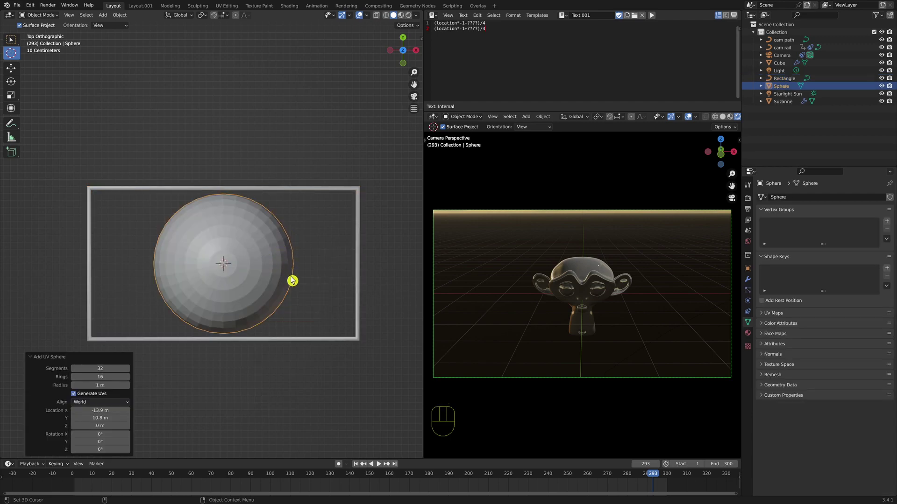
pyautogui.press('s')
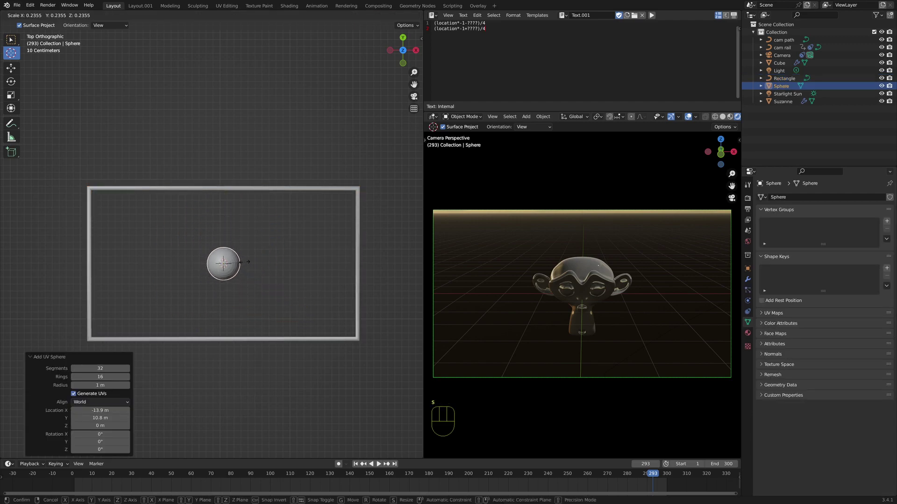
pyautogui.press('Return')
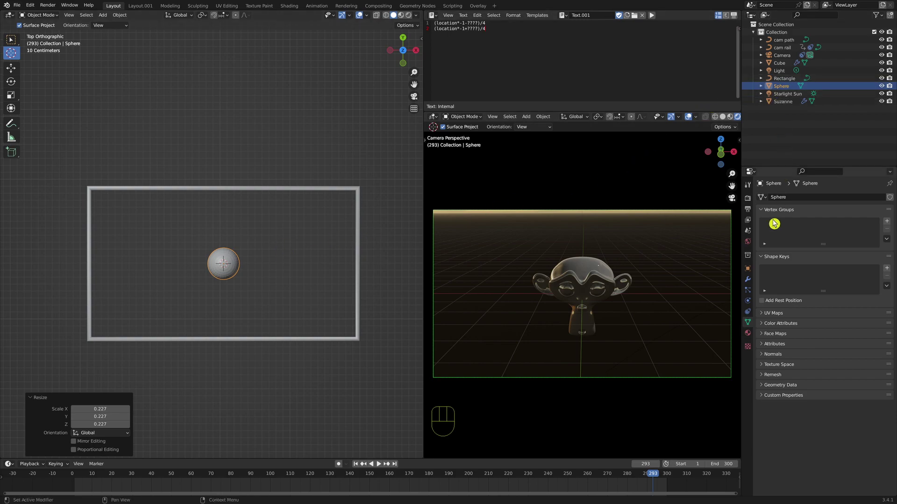
# Step: Copy the sphere's X location as a new driver and paste it onto the Camera's lens Shift X
pyautogui.click(748, 269)
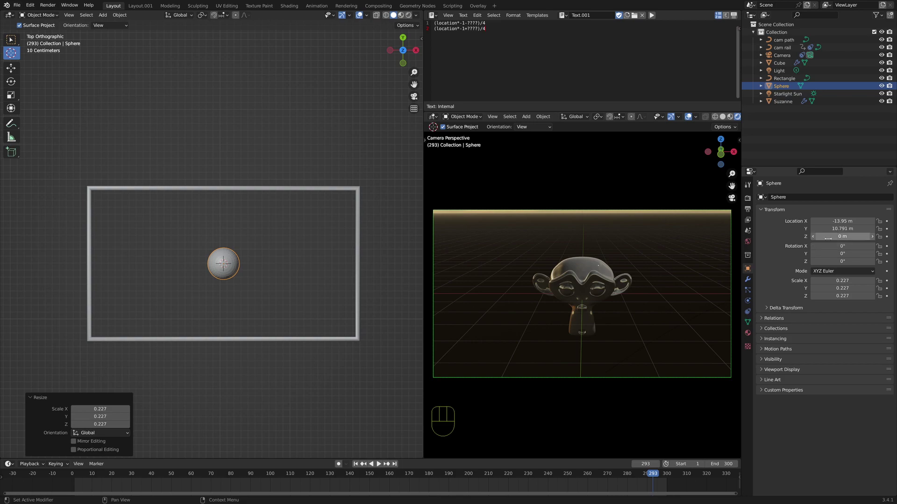
pyautogui.rightClick(832, 222)
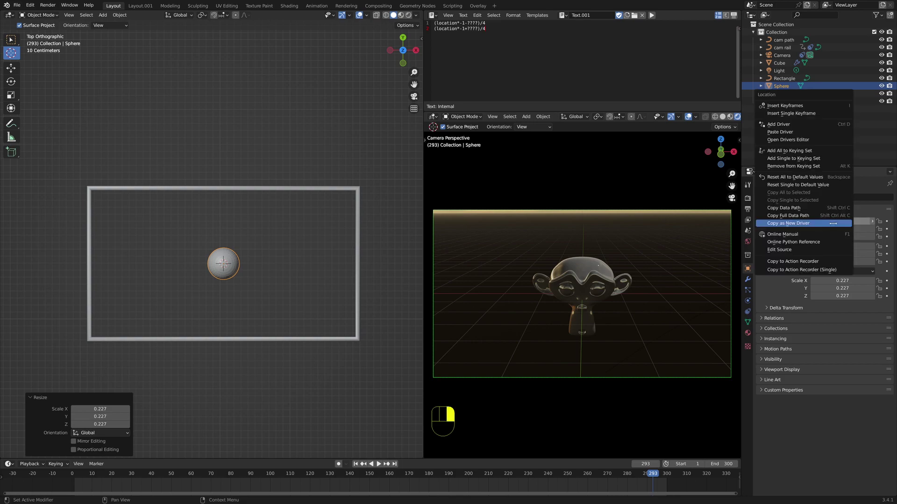
pyautogui.moveTo(825, 225); pyautogui.dragTo(825, 225, button='right')
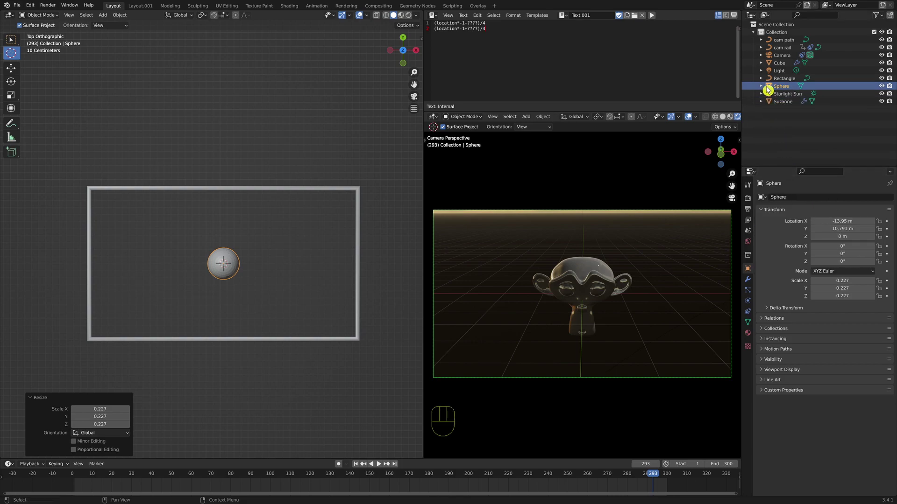
pyautogui.click(781, 55)
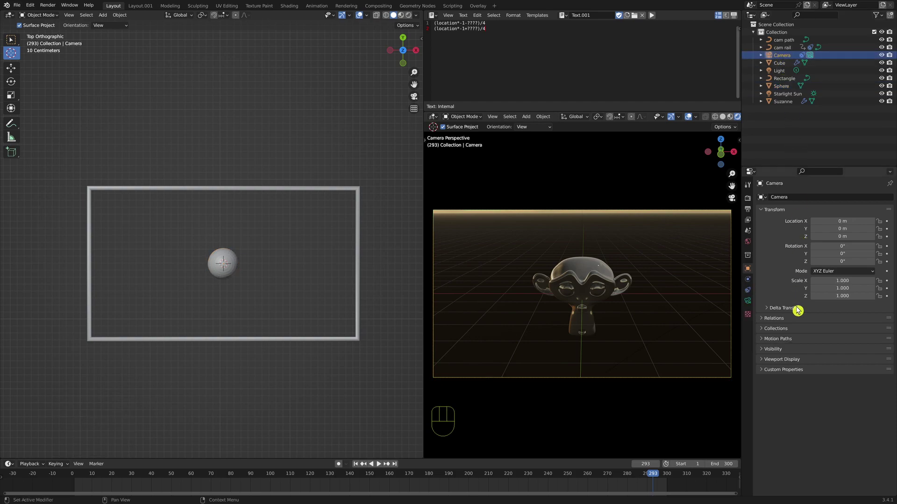
pyautogui.click(748, 302)
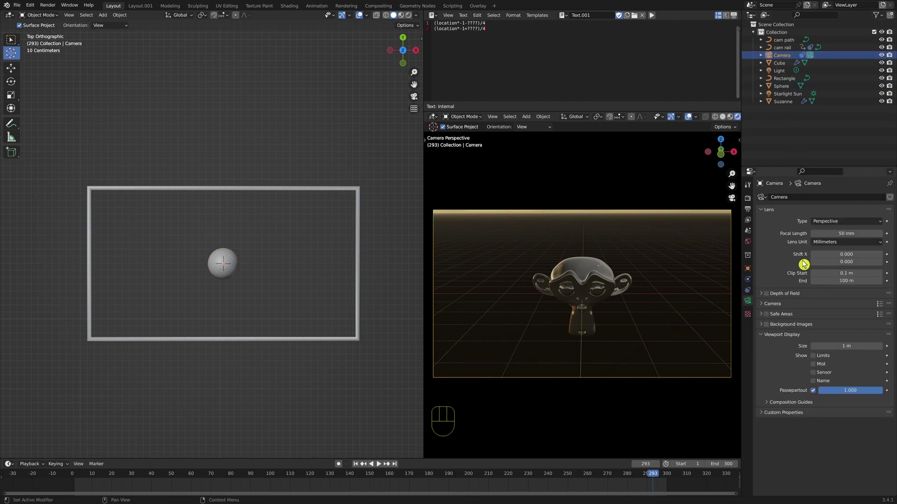
pyautogui.rightClick(830, 255)
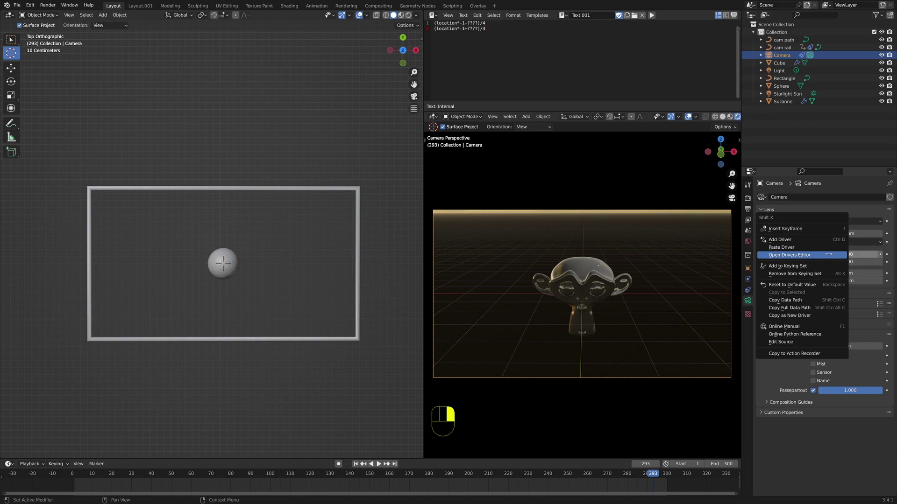
pyautogui.click(805, 248)
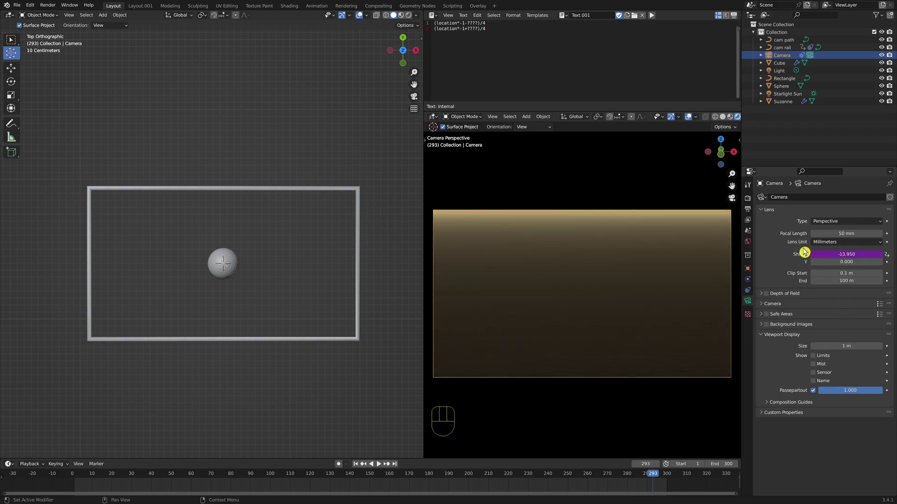
# Step: Open the Shift X driver in the Drivers Editor and set its type to Scripted Expression
pyautogui.rightClick(835, 254)
pyautogui.click(813, 269)
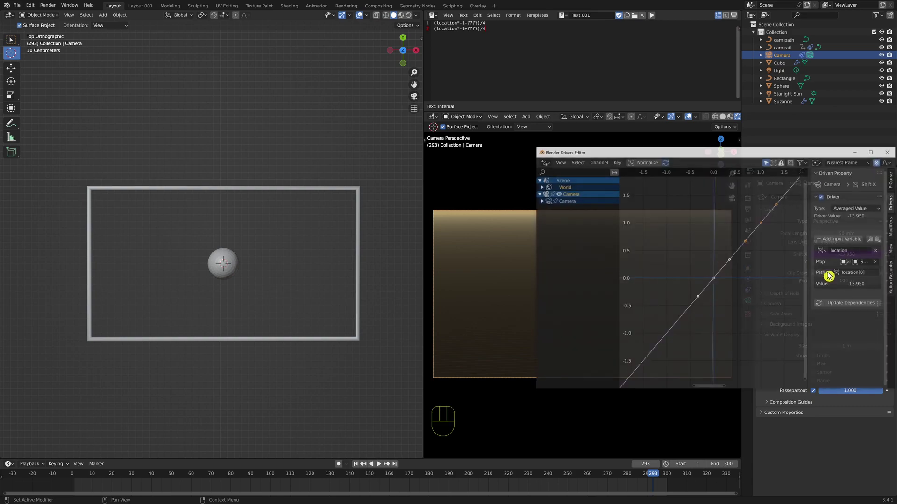
pyautogui.moveTo(701, 164); pyautogui.dragTo(504, 251)
pyautogui.moveTo(605, 377); pyautogui.dragTo(537, 377)
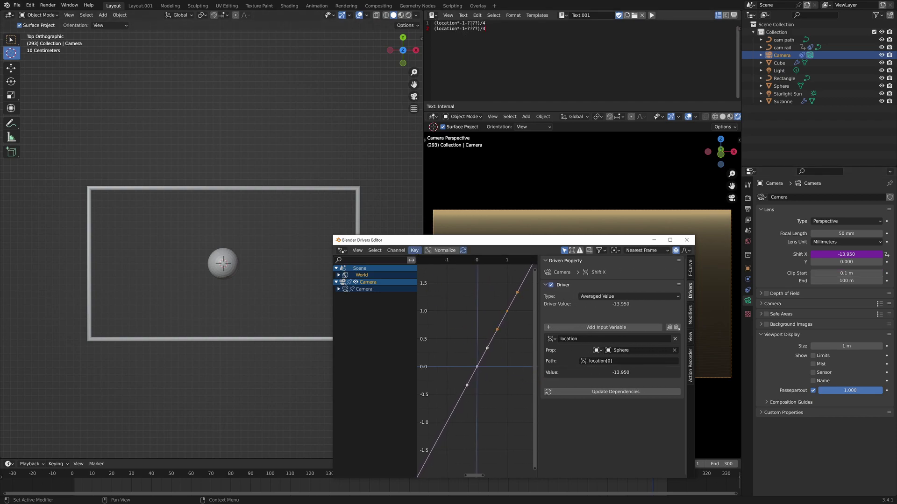
pyautogui.click(436, 23)
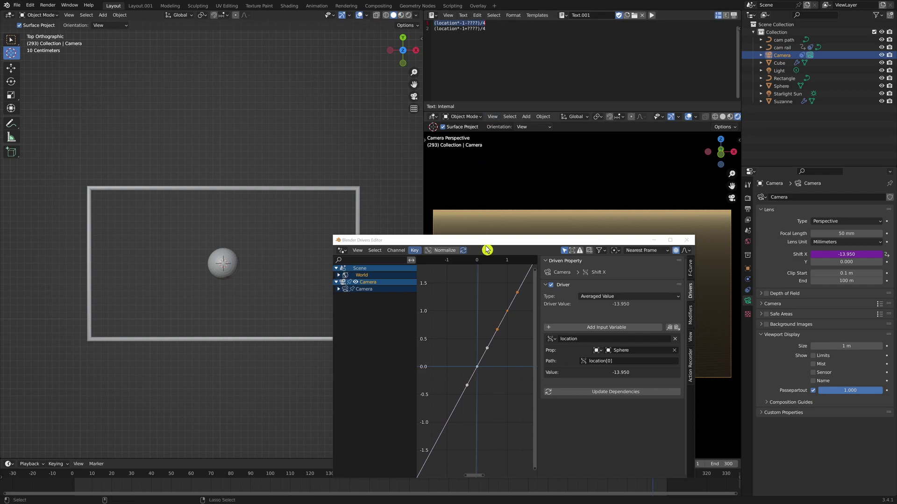
pyautogui.click(594, 298)
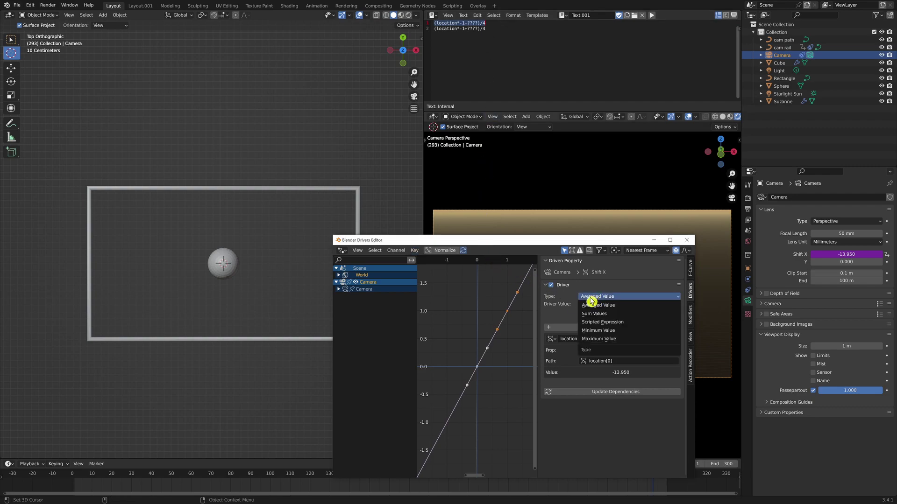
pyautogui.click(588, 325)
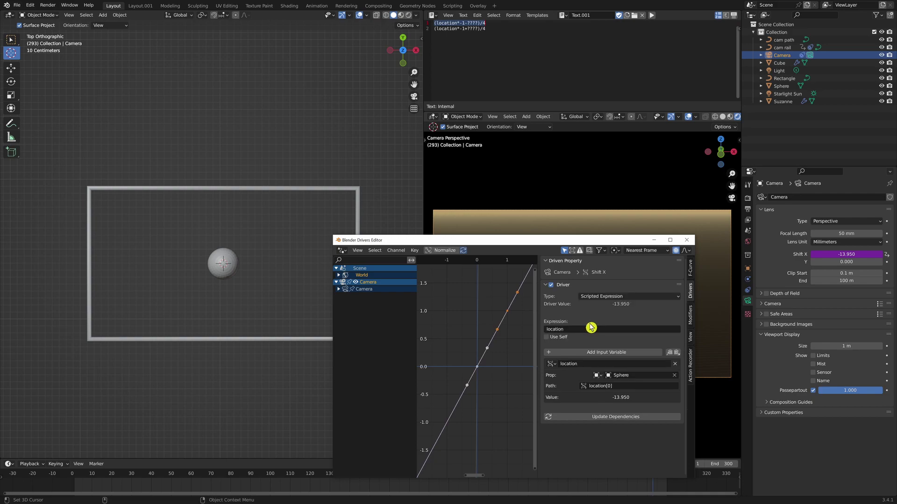
pyautogui.click(580, 328)
pyautogui.write('bpy.ops.wm.call_menu(name="VIEW3D_MT_view")')
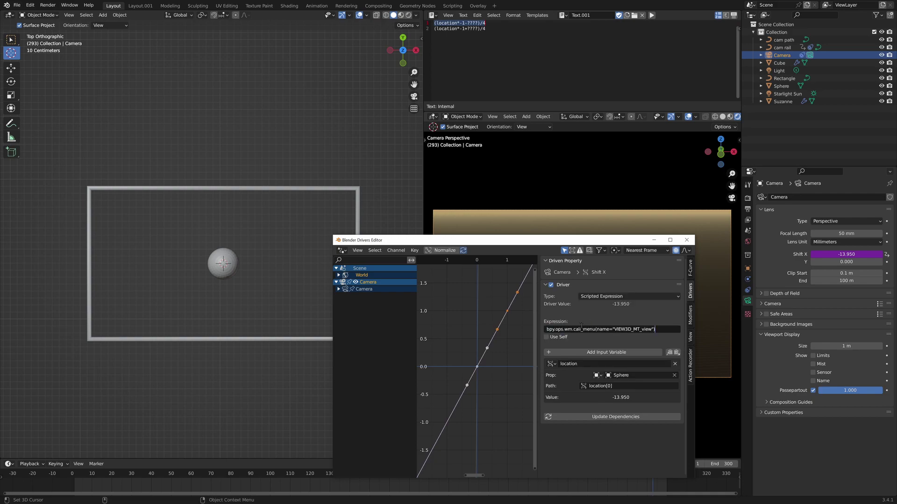
pyautogui.hotkey('ctrl', 'a')
pyautogui.press('BackSpace')
# Step: Set the Shift X driver expression to (location*-1-13.950) and close the Drivers Editor
pyautogui.click(446, 38)
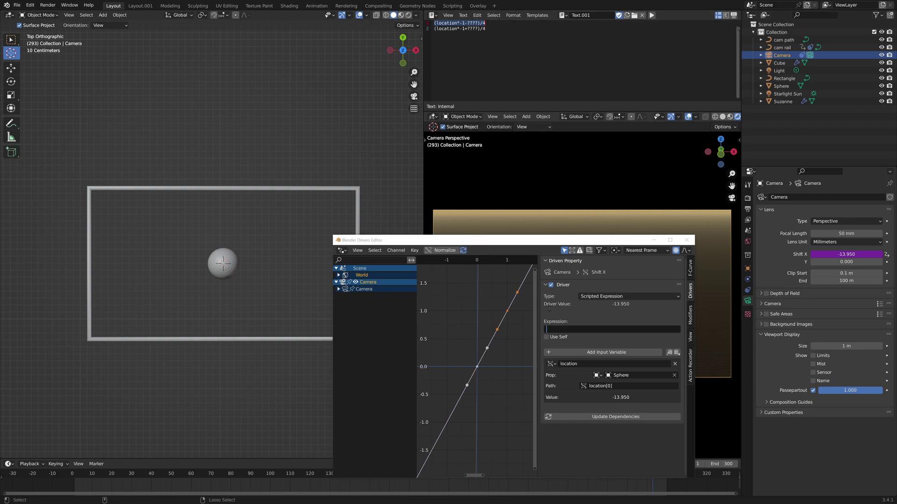
pyautogui.click(567, 337)
pyautogui.click(564, 329)
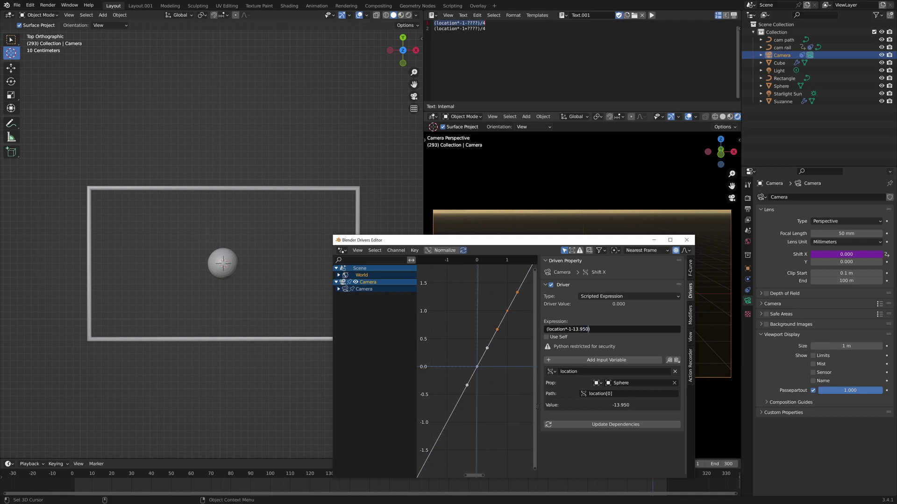
pyautogui.press('Return')
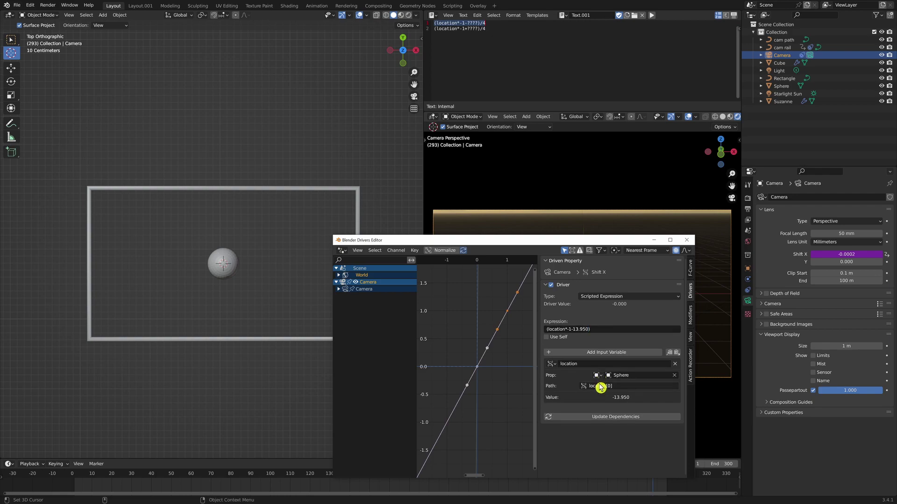
pyautogui.click(687, 241)
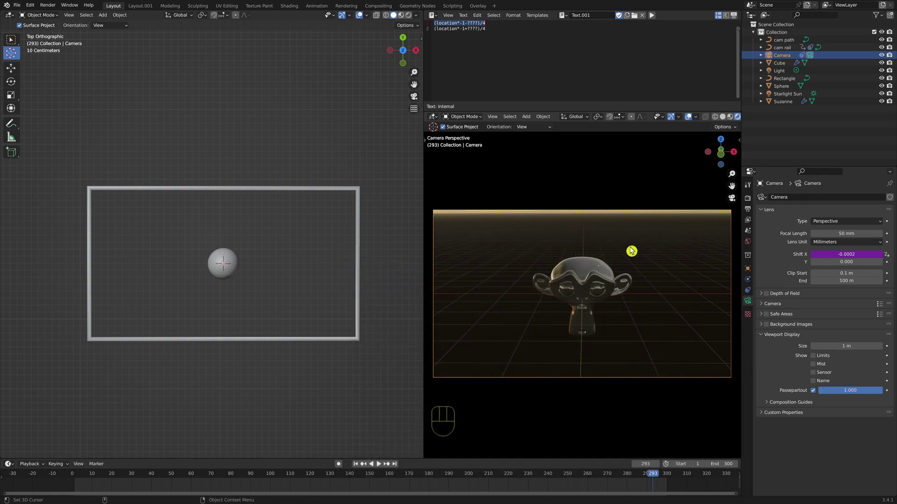
# Step: Rename the sphere as shift
pyautogui.click(780, 87)
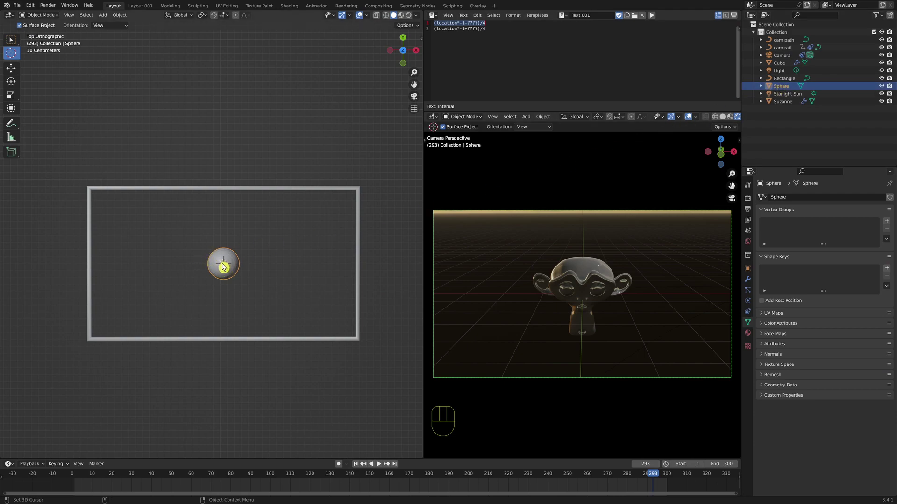
pyautogui.doubleClick(785, 86)
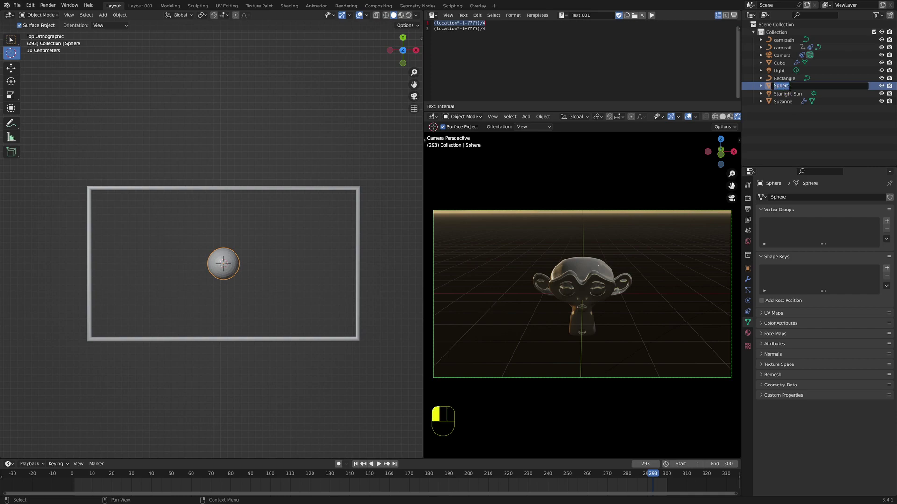
pyautogui.write('shift')
pyautogui.press('Return')
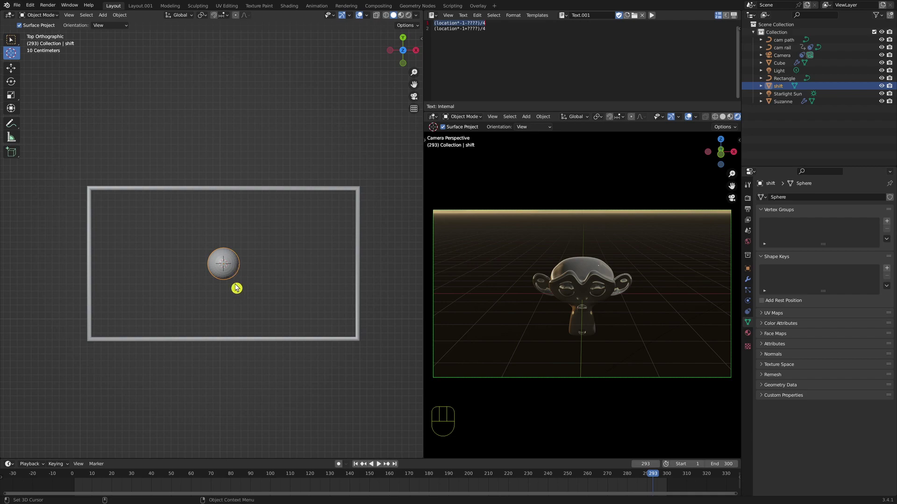
# Step: Move the shift sphere about -0.30 m along X and play the animation to test the camera shift
pyautogui.press('g')
pyautogui.press('x')
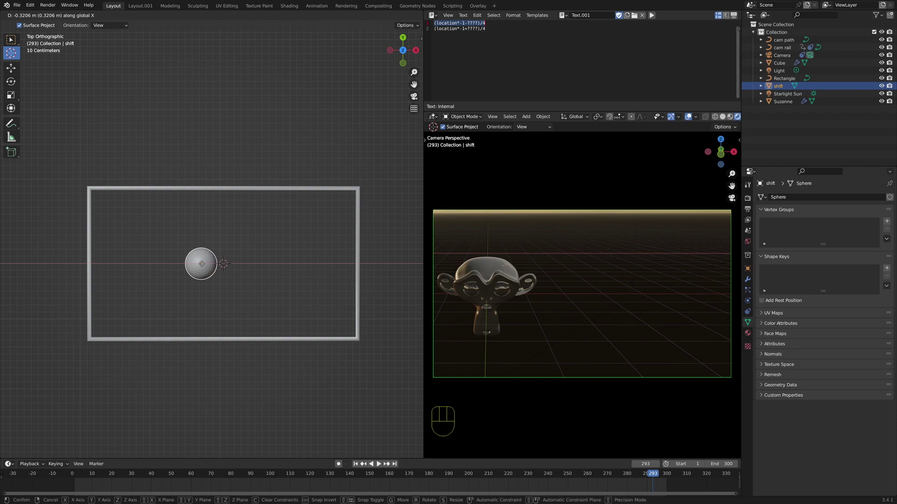
pyautogui.press('Return')
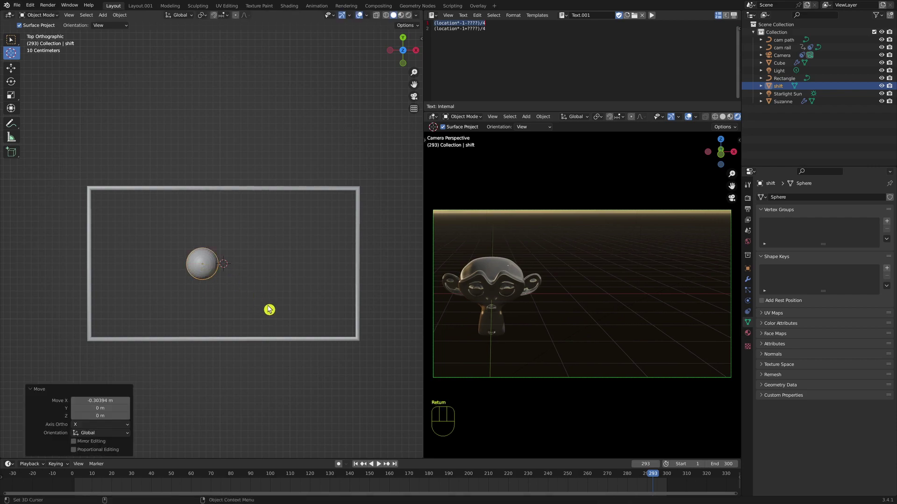
pyautogui.hotkey('shift', 'Left')
pyautogui.press('space')
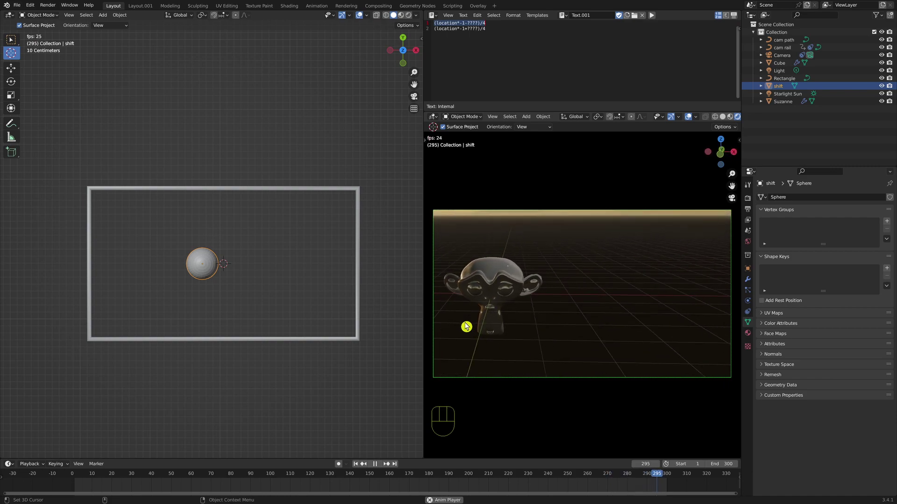
pyautogui.press('space')
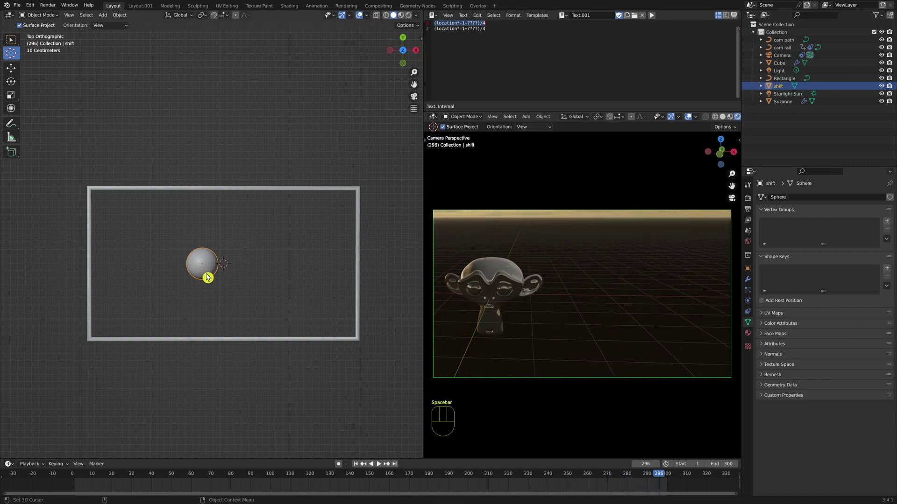
# Step: Test the shift sphere about 0.62 m farther along X during playback, and return it close to the frame's centre
pyautogui.press('g')
pyautogui.press('x')
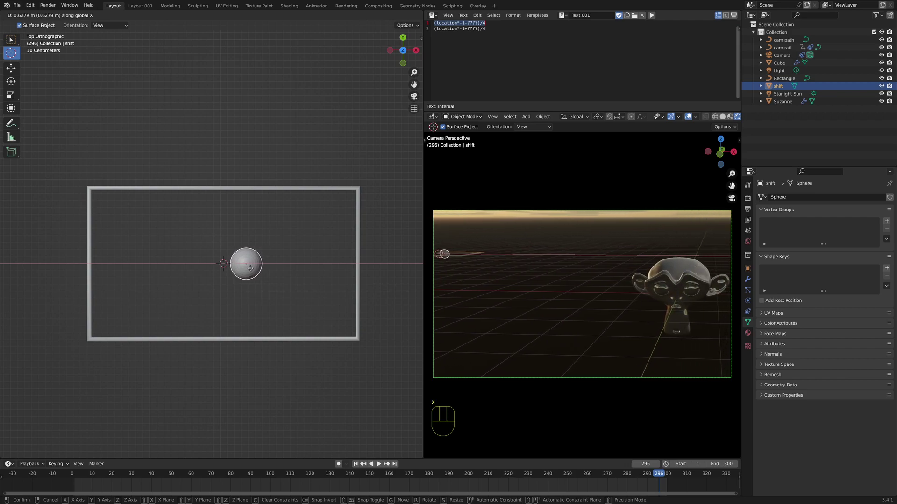
pyautogui.press('Return')
pyautogui.press('space')
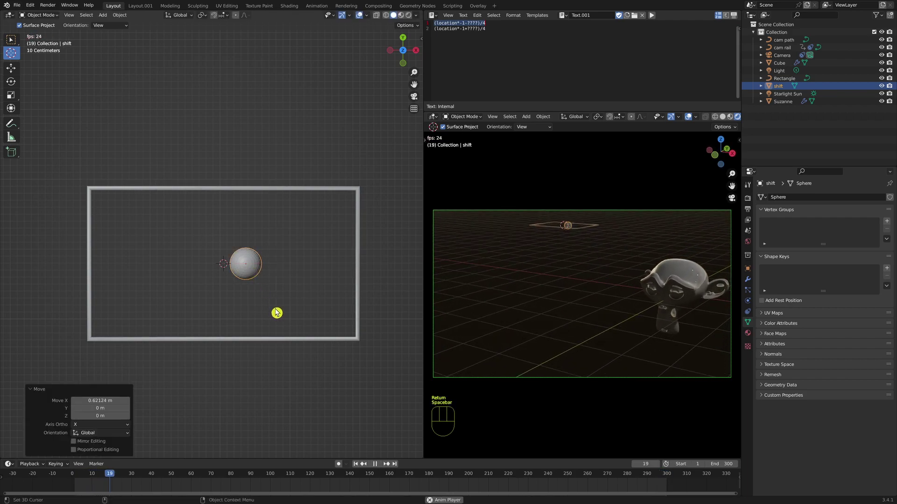
pyautogui.press('space')
pyautogui.press('g')
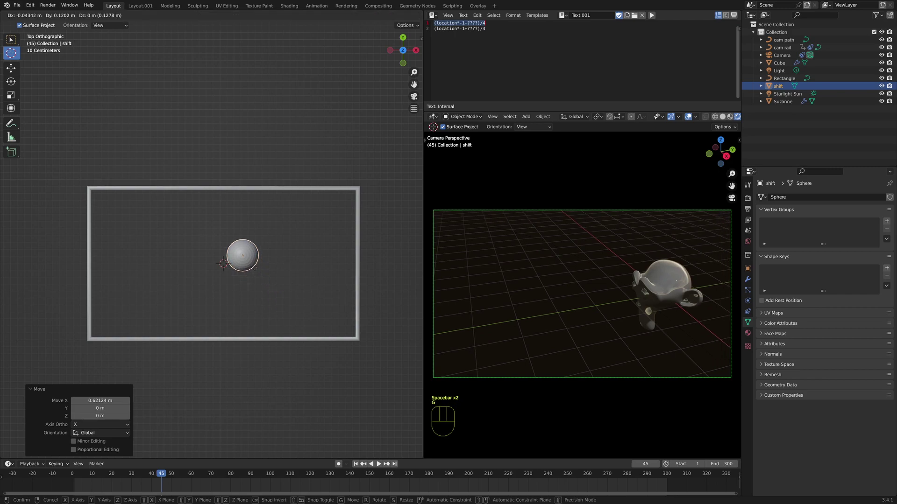
pyautogui.press('Return')
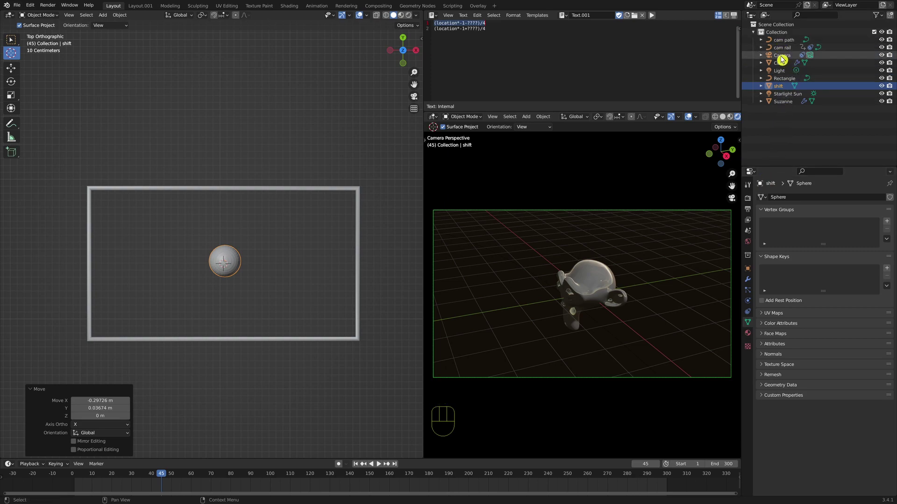
# Step: Divide the camera's Shift X driver expression by 4 in the Drivers Editor and close the editor
pyautogui.click(782, 56)
pyautogui.rightClick(832, 254)
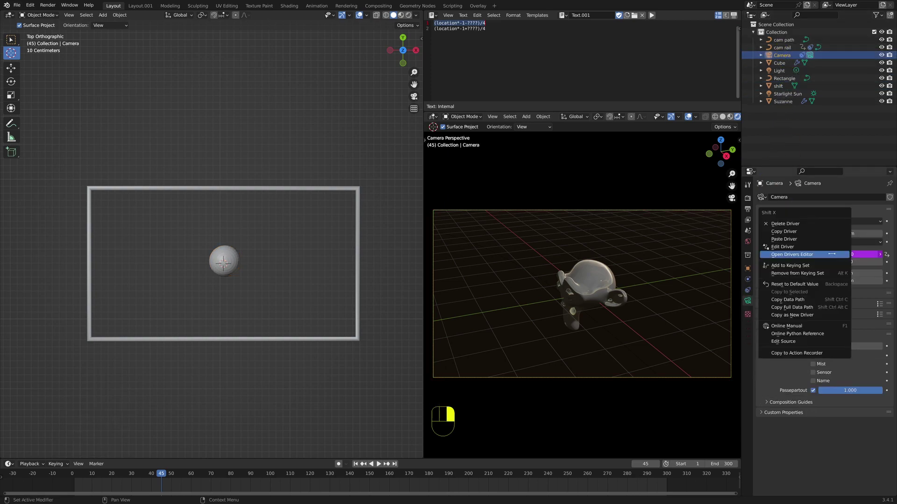
pyautogui.click(801, 255)
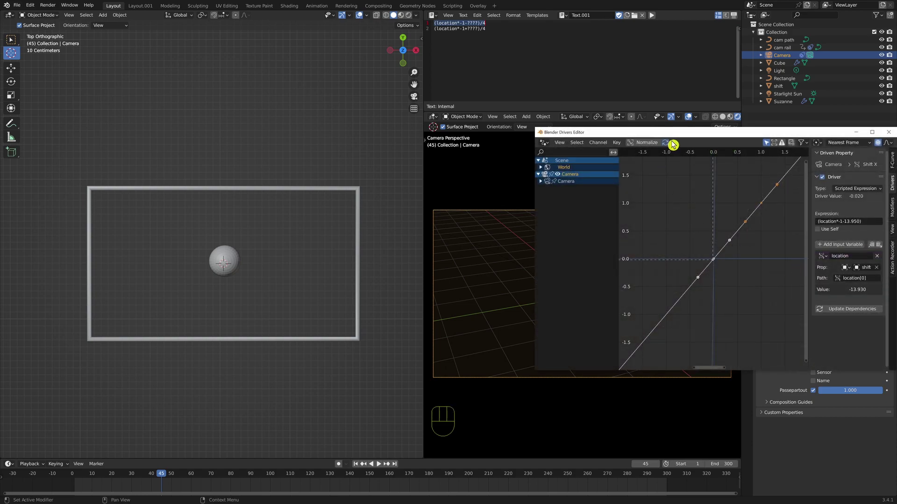
pyautogui.moveTo(674, 137); pyautogui.dragTo(480, 150)
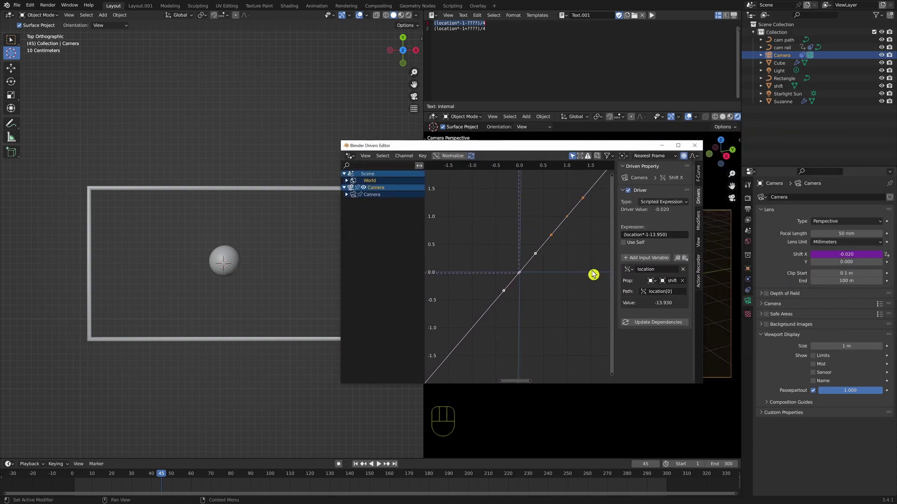
pyautogui.click(671, 235)
pyautogui.click(671, 233)
pyautogui.press('Return')
pyautogui.click(695, 145)
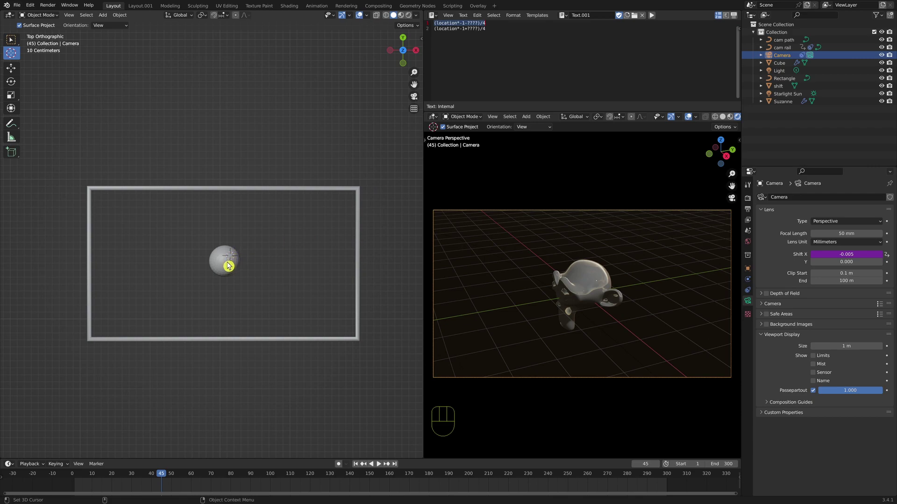
# Step: Test the shift sphere along X across the frame and settle it about 0.027 m from its starting point
pyautogui.click(778, 86)
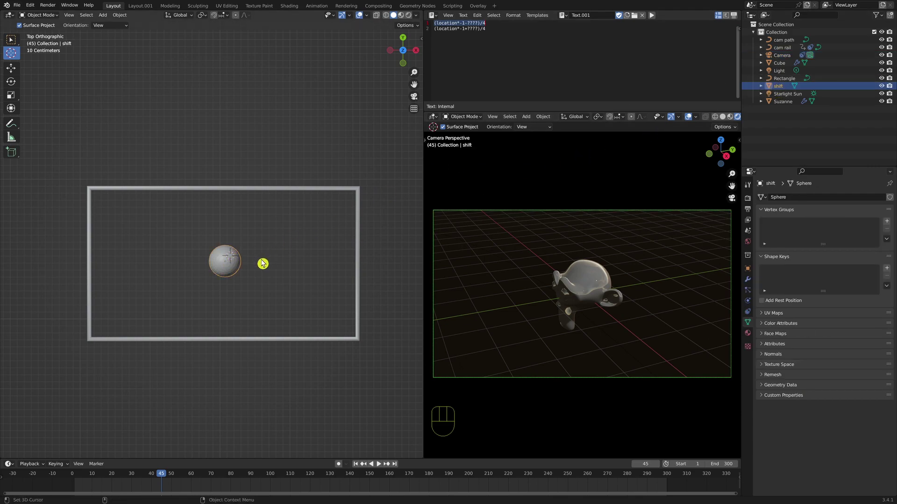
pyautogui.press('g')
pyautogui.press('x')
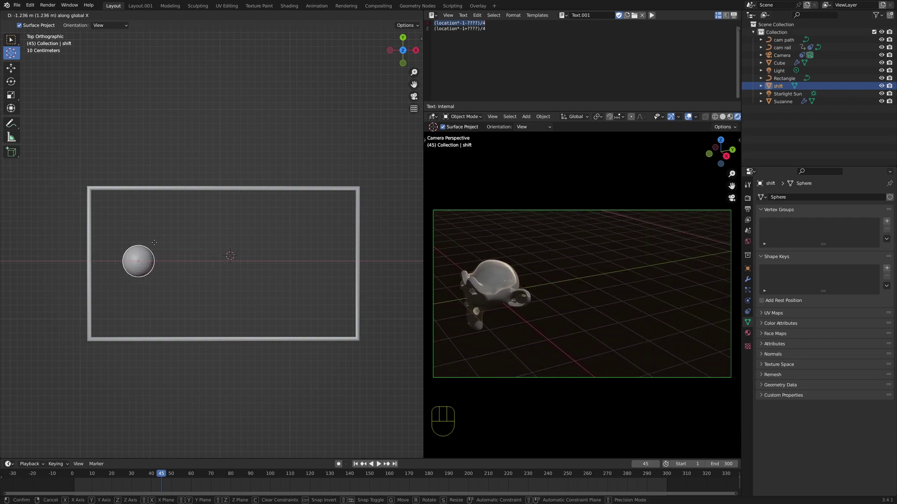
pyautogui.press('Return')
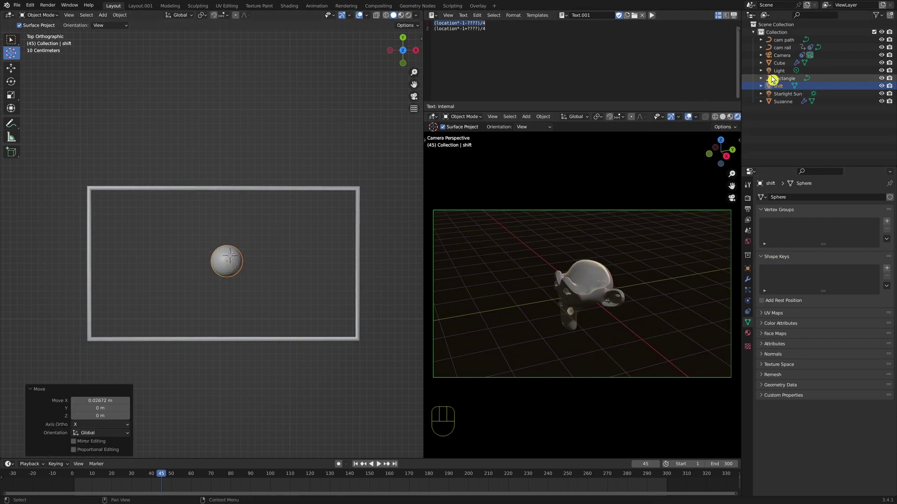
# Step: Copy the shift sphere's Y location as a new driver, paste it onto the camera's Shift Y, and open the Drivers Editor
pyautogui.click(748, 269)
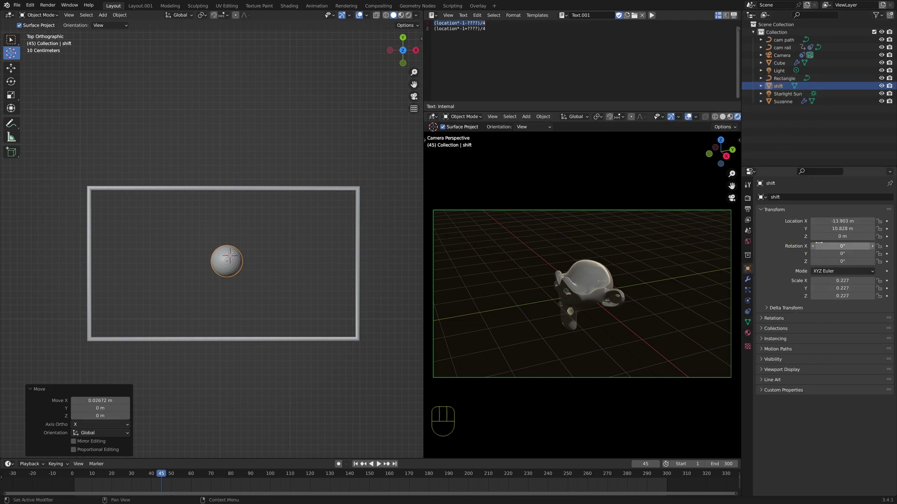
pyautogui.rightClick(840, 229)
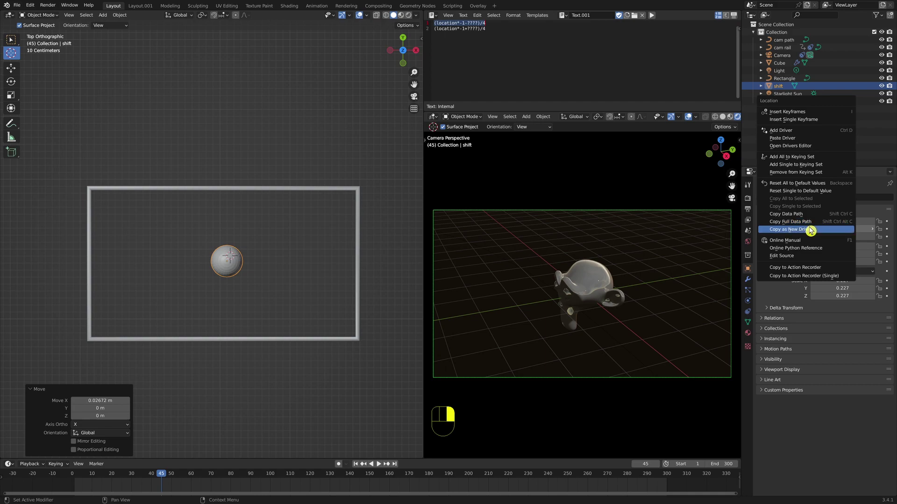
pyautogui.moveTo(810, 230); pyautogui.dragTo(810, 231, button='right')
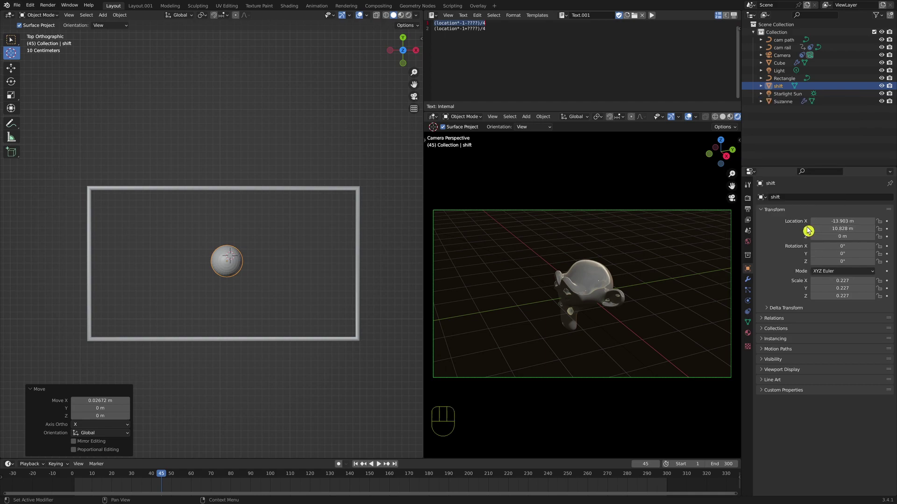
pyautogui.click(786, 57)
pyautogui.click(748, 301)
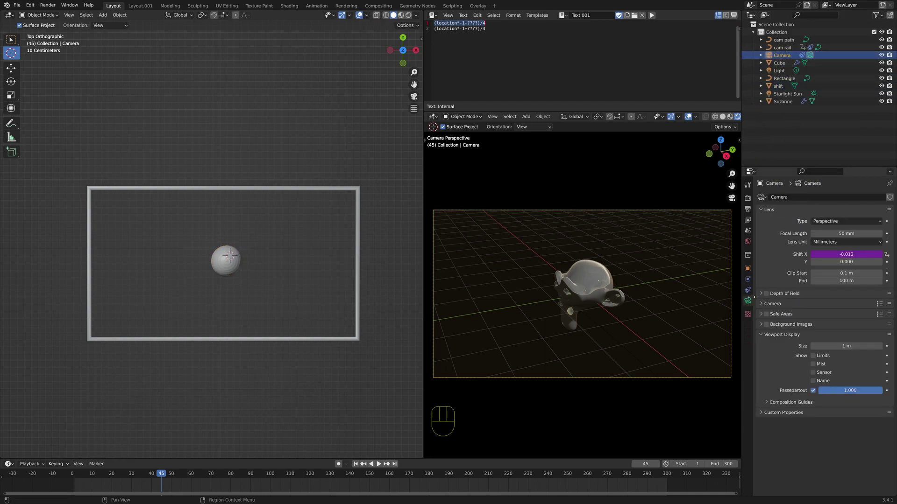
pyautogui.moveTo(841, 261); pyautogui.dragTo(818, 283, button='right')
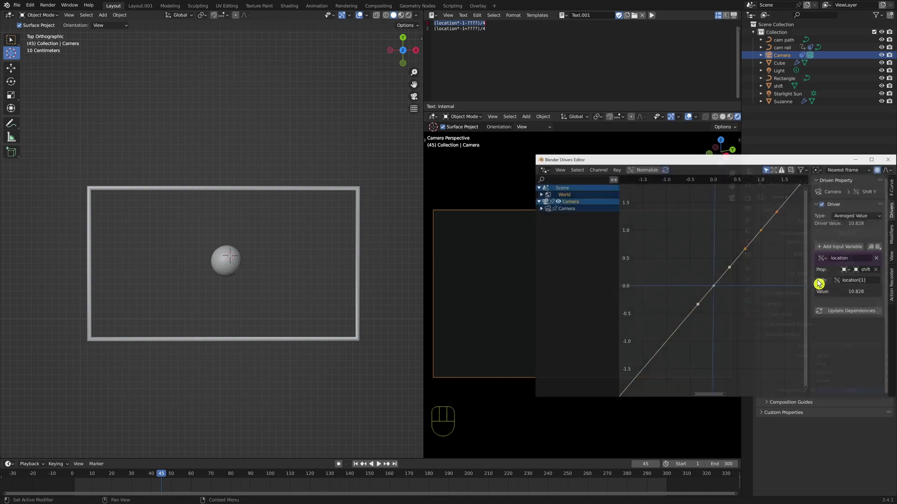
# Step: Make the Shift Y driver a Scripted Expression of (location*-1+10.828)/4 and close the Drivers Editor
pyautogui.moveTo(687, 162); pyautogui.dragTo(507, 174)
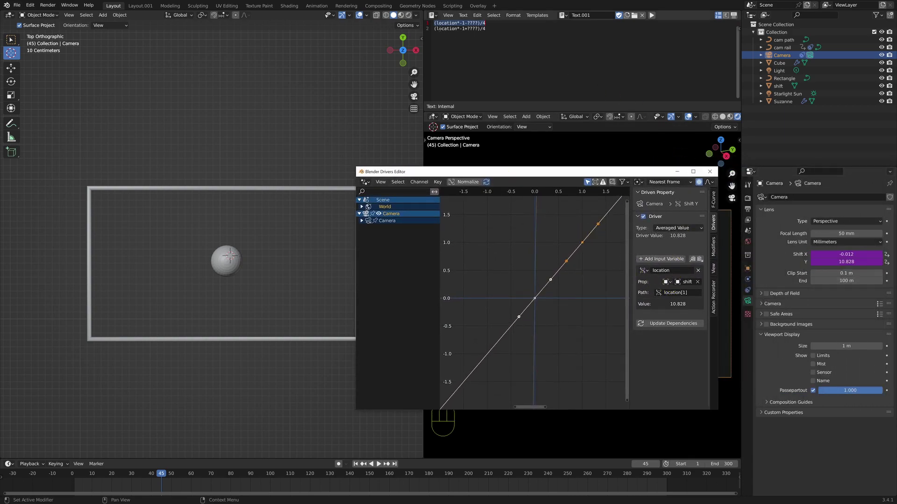
pyautogui.click(485, 29)
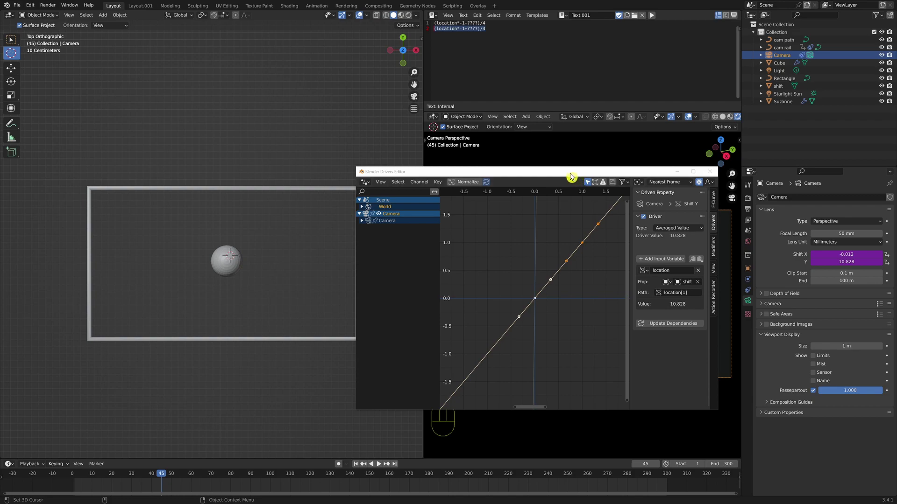
pyautogui.moveTo(571, 176); pyautogui.dragTo(579, 174)
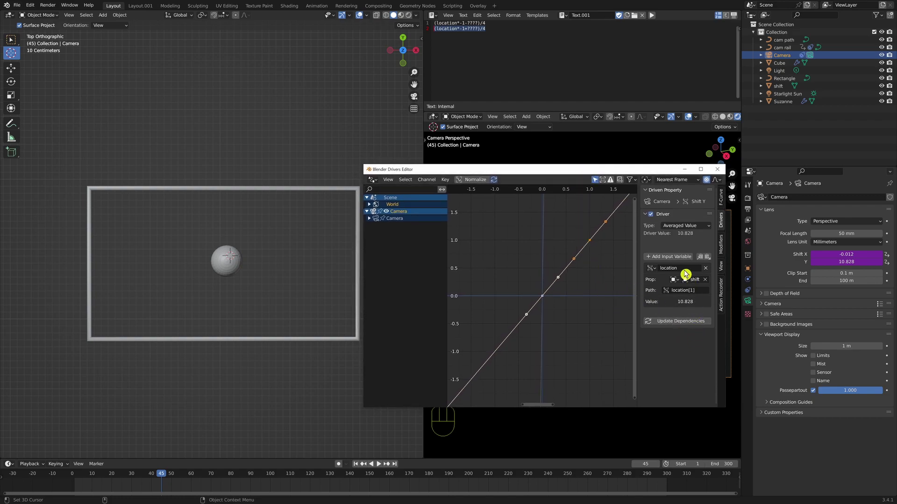
pyautogui.click(672, 226)
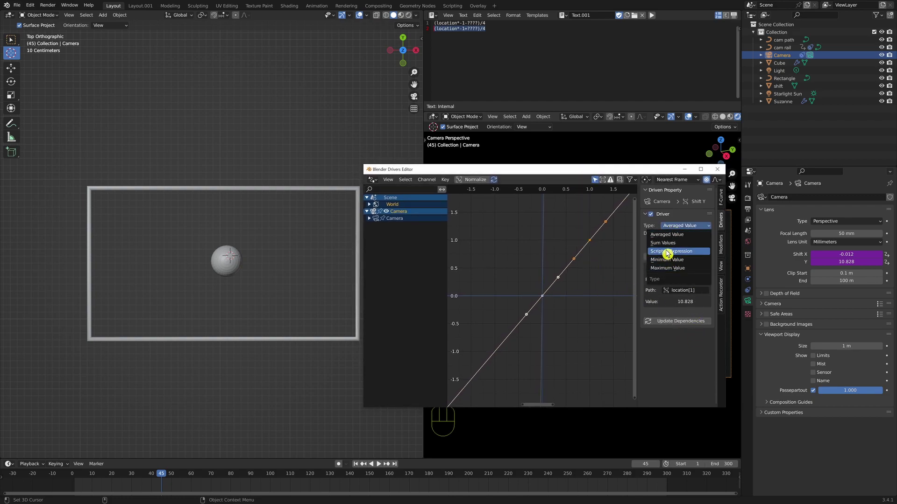
pyautogui.click(667, 253)
pyautogui.click(665, 259)
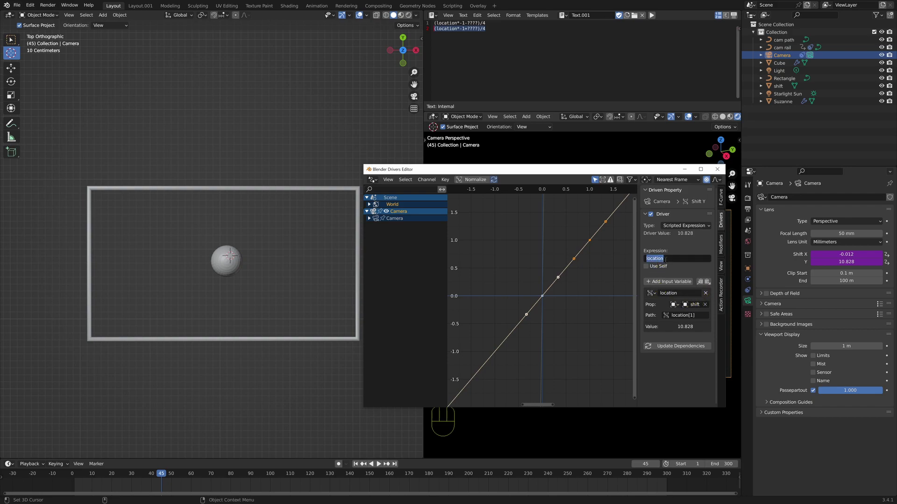
pyautogui.write('(location*-1+????)/4')
pyautogui.click(700, 319)
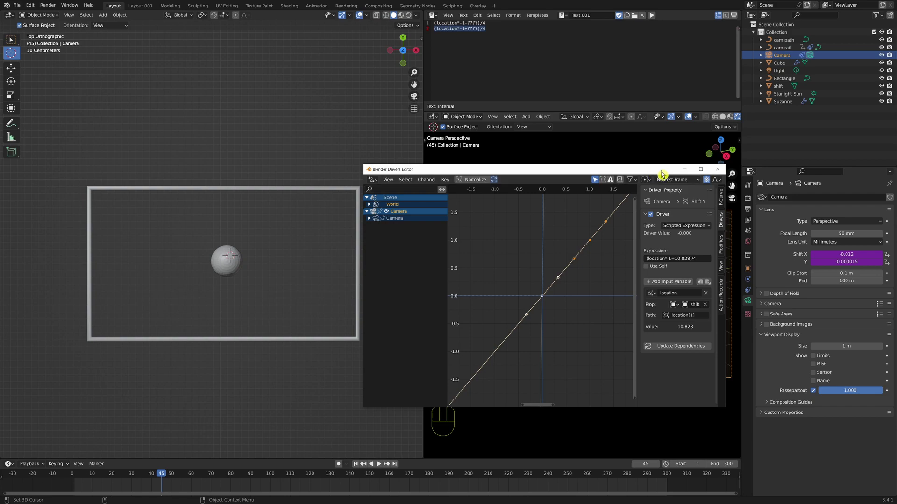
pyautogui.click(717, 169)
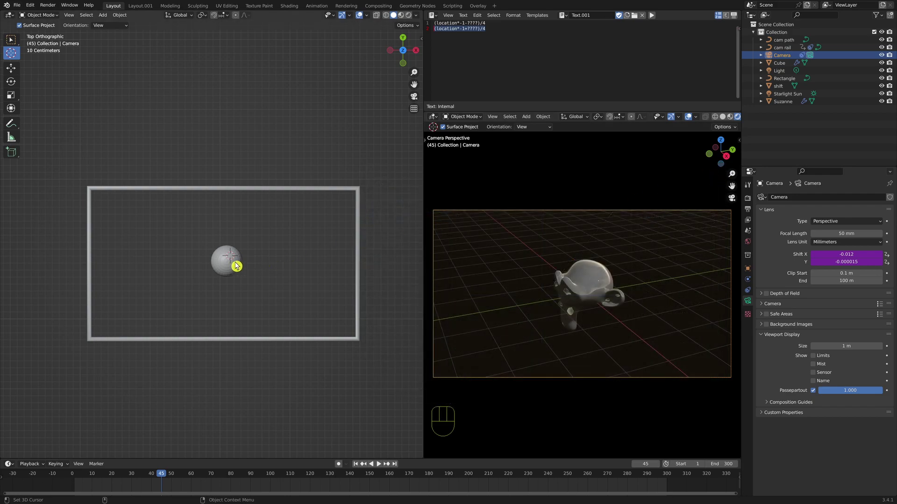
# Step: Move the shift sphere about 0.04 m along Y, and re-centre it freely by about 0.023 m in X and -0.037 m in Y
pyautogui.click(779, 86)
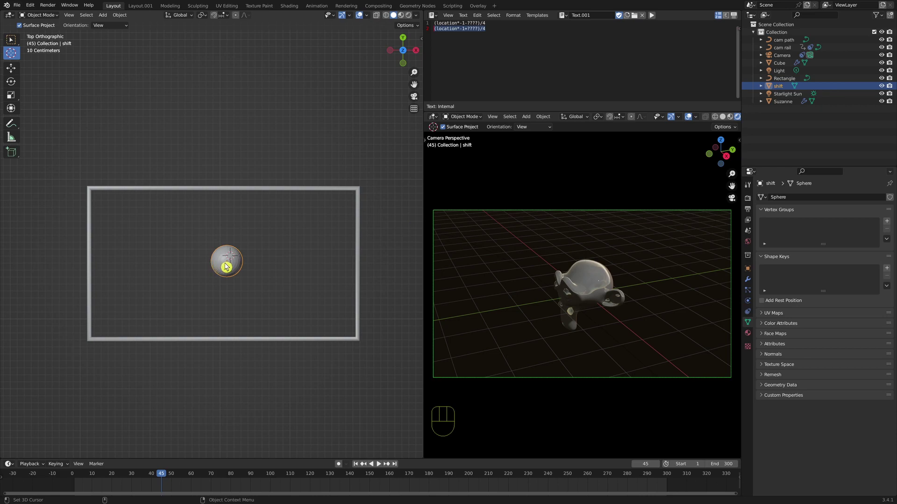
pyautogui.press('g')
pyautogui.press('y')
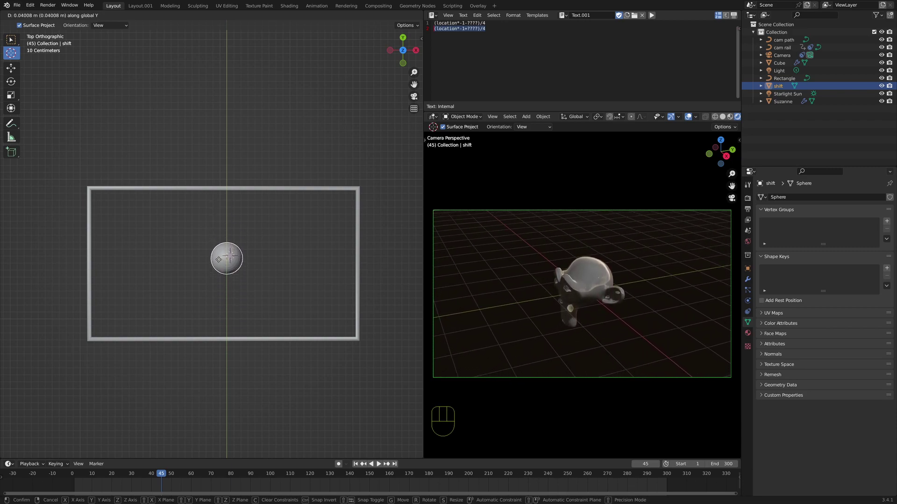
pyautogui.press('Return')
pyautogui.press('g')
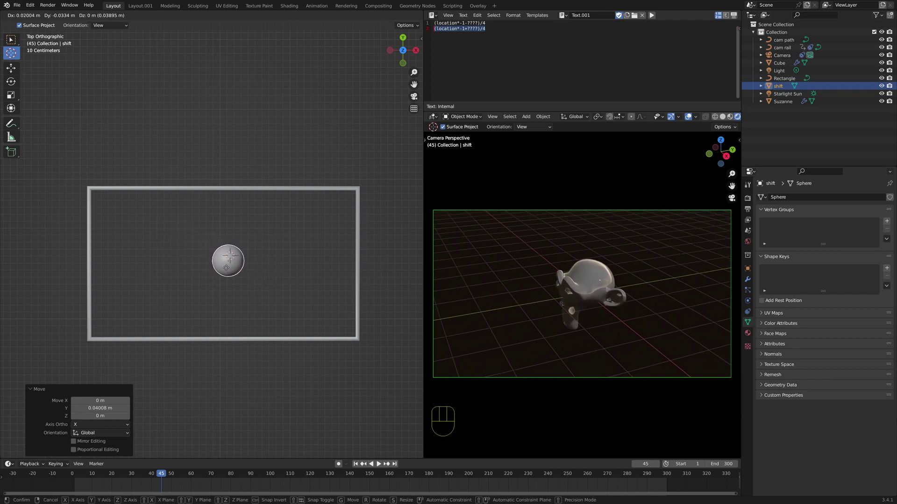
pyautogui.press('Return')
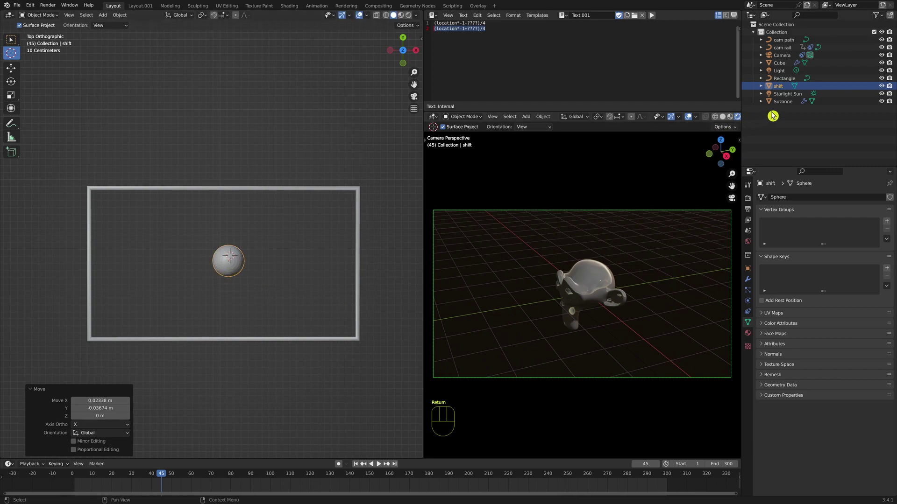
# Step: Record the shift sphere's movement with auto keying during playback from frame 1, and play back part of the result
pyautogui.click(748, 269)
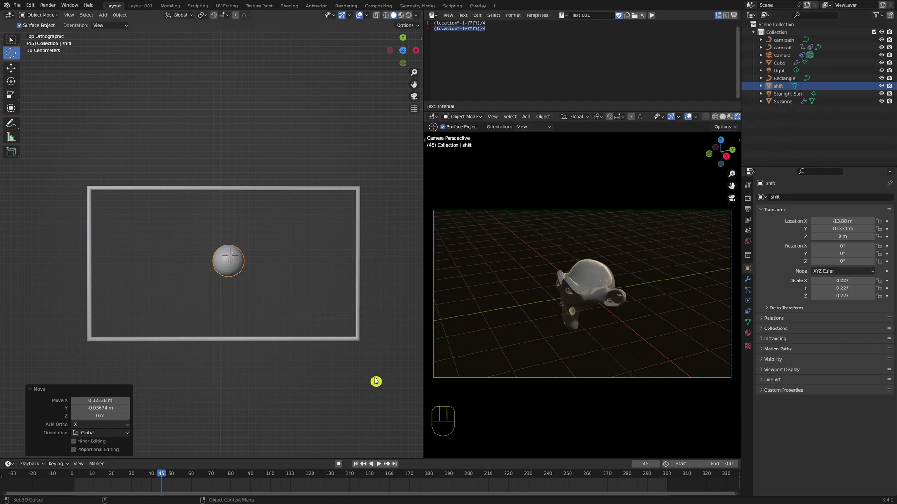
pyautogui.hotkey('shift', 'Left')
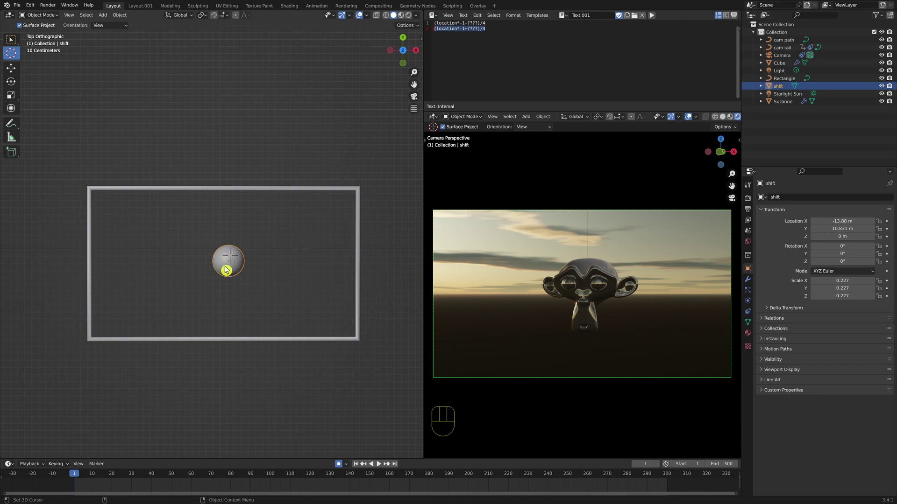
pyautogui.press('space')
pyautogui.press('g')
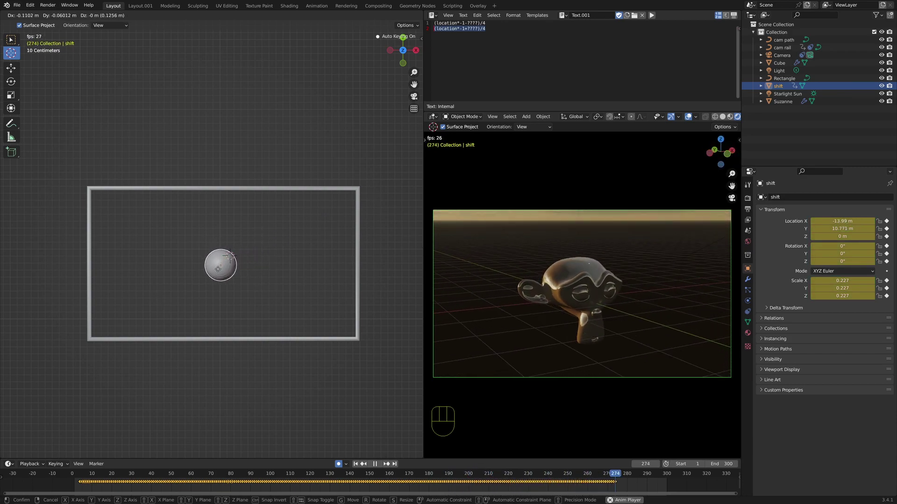
pyautogui.press('space')
pyautogui.press('space')
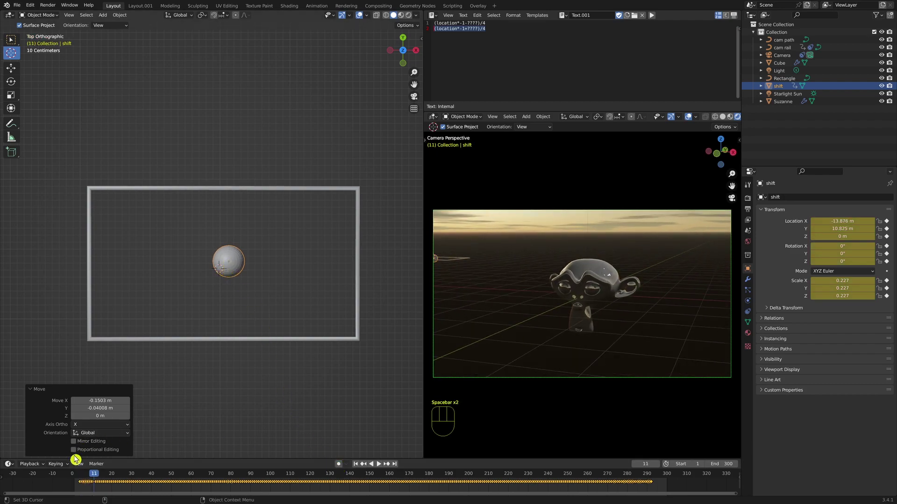
pyautogui.press('space')
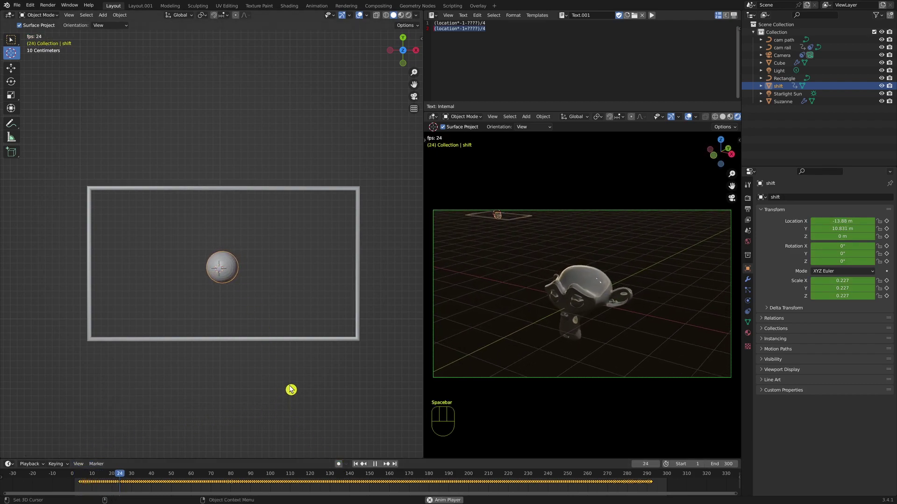
pyautogui.press('space')
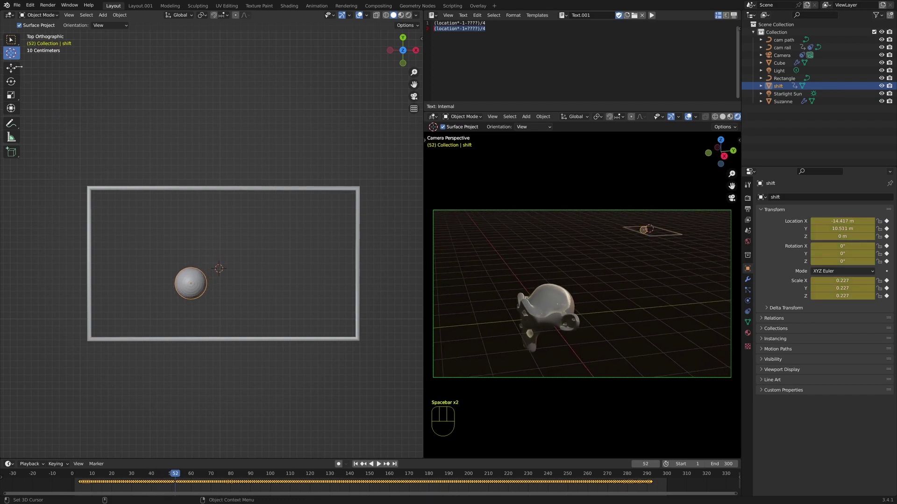
# Step: Show the shift sphere's curves in the Graph Editor, fit them all in view, and repeatedly smooth the recorded keyframes
pyautogui.click(9, 15)
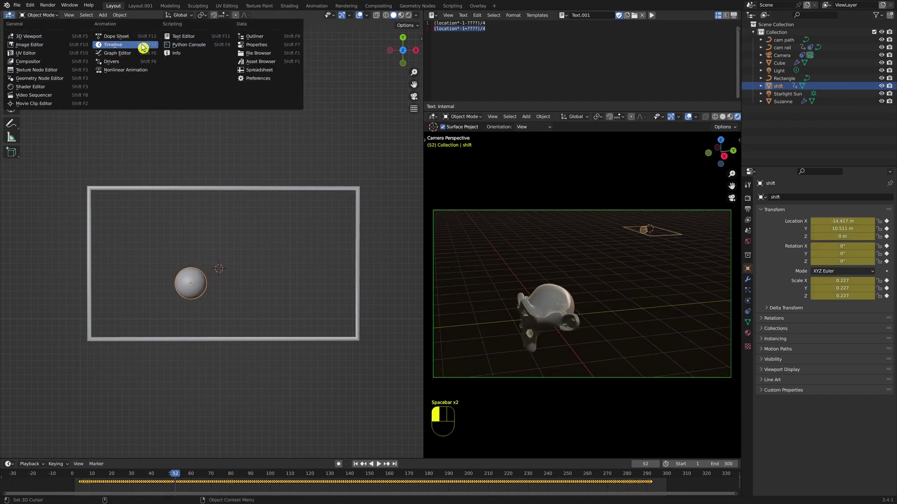
pyautogui.click(128, 54)
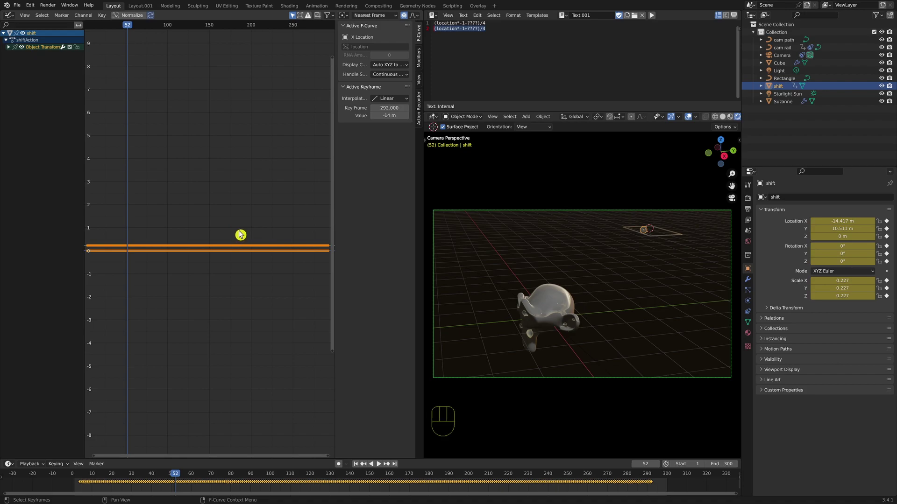
pyautogui.press('Home')
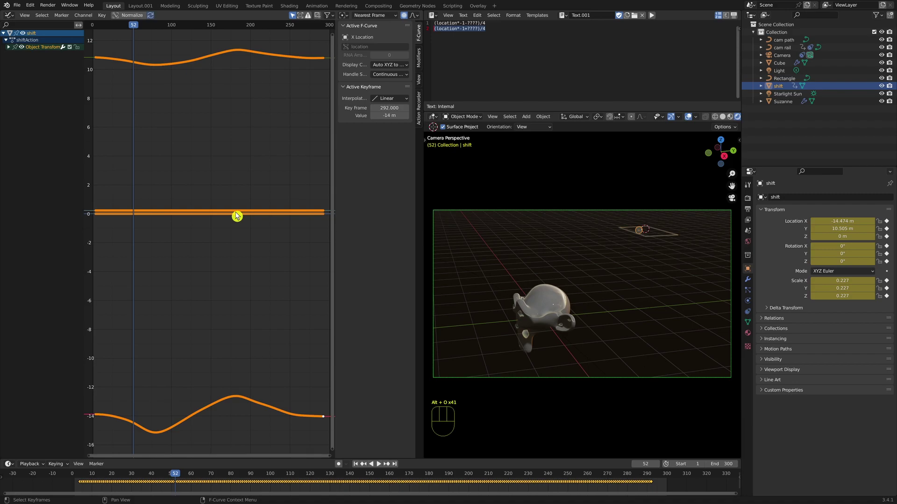
# Step: Maximize the camera view and play the animation from frame 1 to review the smoothed shift motion
pyautogui.hotkey('ctrl', 'space')
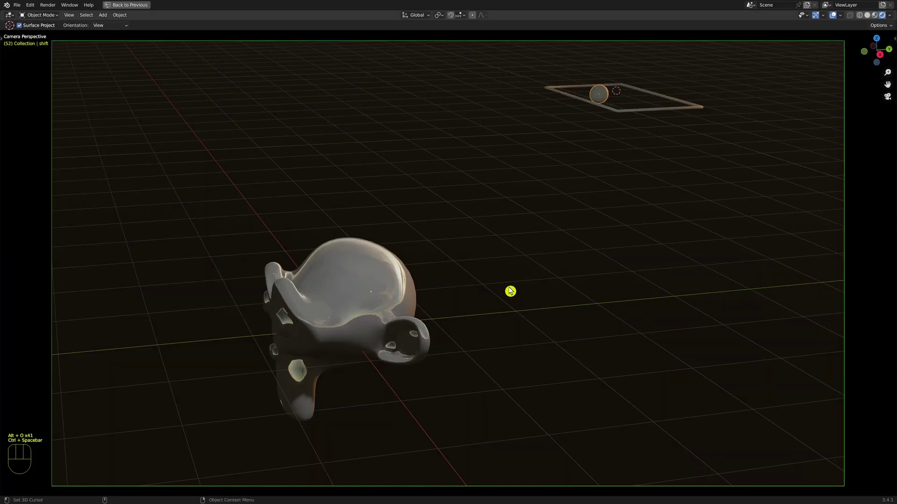
pyautogui.hotkey('shift', 'Left')
pyautogui.press('space')
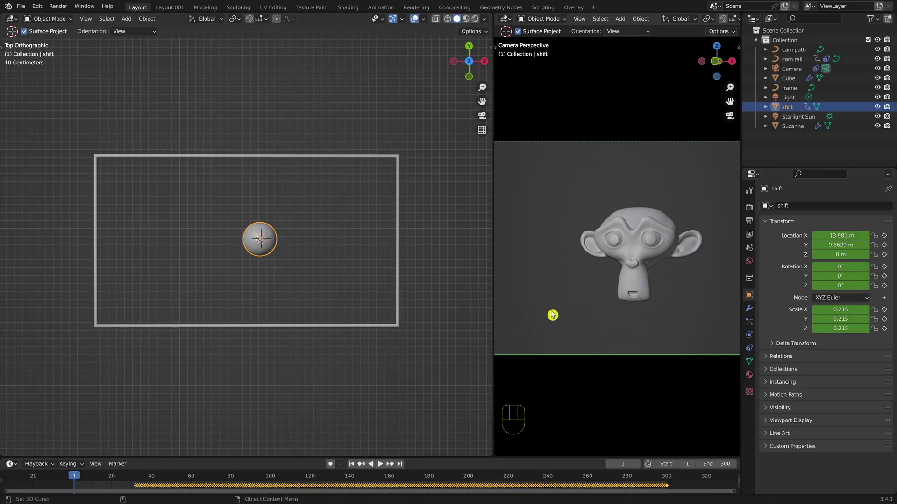
# Step: Switch the camera viewport to Rendered shading
pyautogui.press('z')
pyautogui.press('r')
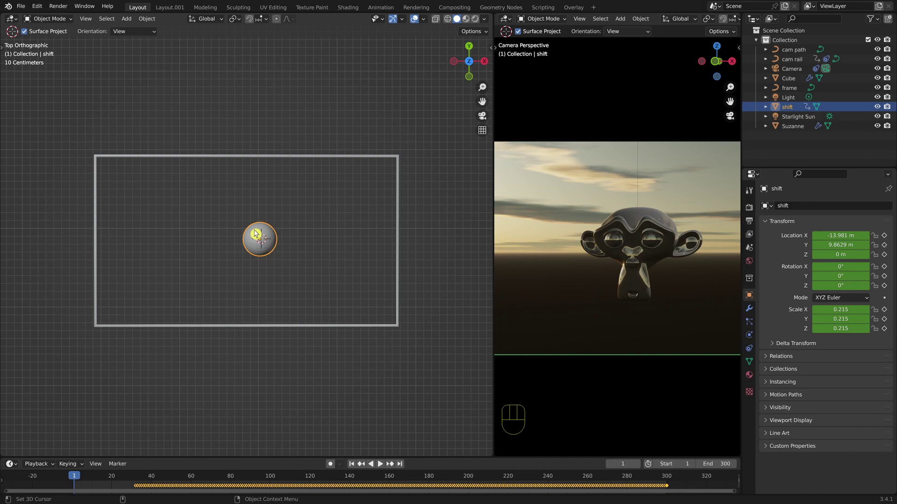
# Step: Give the shift sphere a new material with white emission at value 1.000 and an emission strength of 4
pyautogui.click(749, 374)
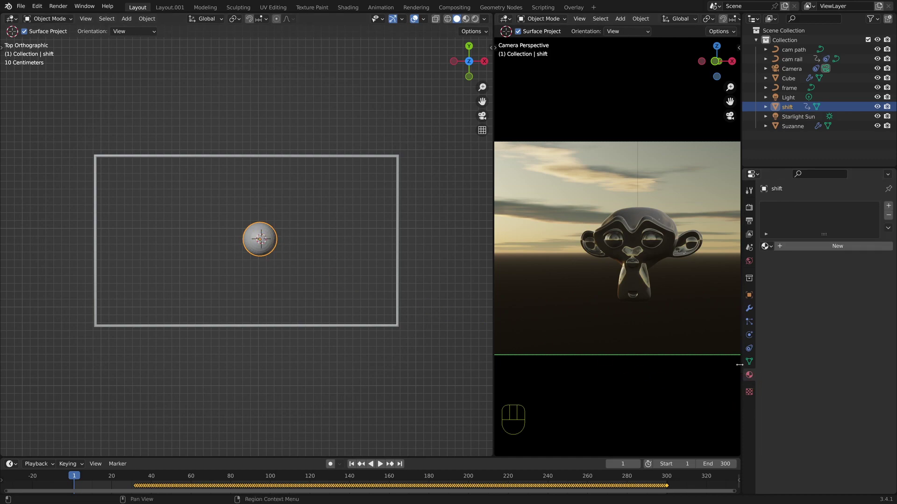
pyautogui.click(775, 248)
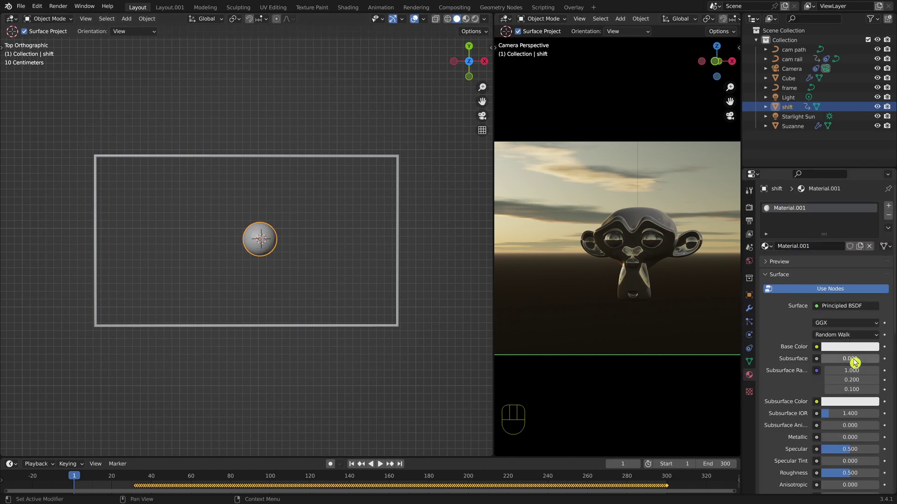
pyautogui.scroll(-4, 816, 418)
pyautogui.scroll(-4, 816, 418)
pyautogui.click(831, 452)
pyautogui.moveTo(871, 377); pyautogui.dragTo(873, 309)
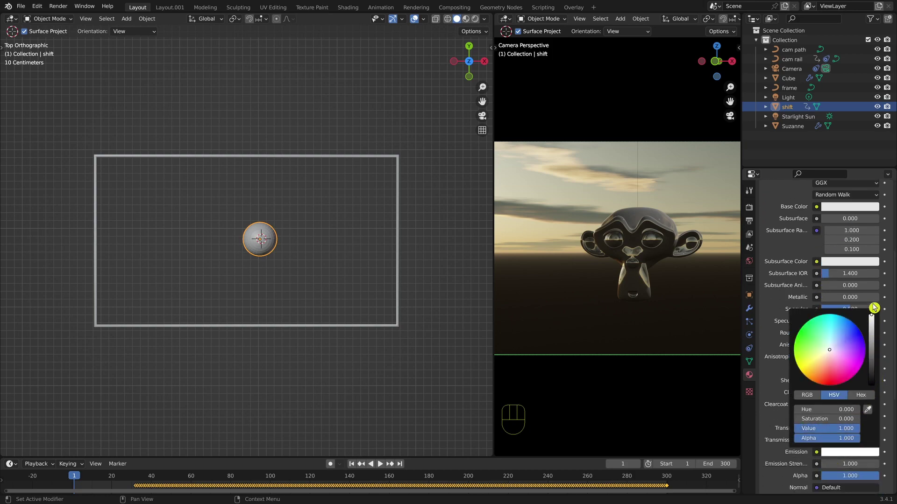
pyautogui.click(837, 464)
pyautogui.press('Return')
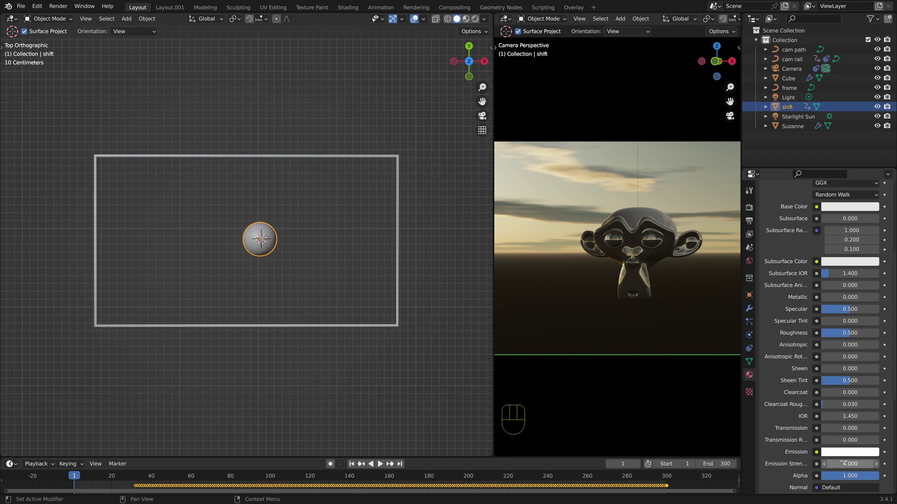
# Step: Hide the overlays in the top view, duplicate that view into a new floating window, and shrink the window
pyautogui.click(413, 20)
pyautogui.rightClick(316, 24)
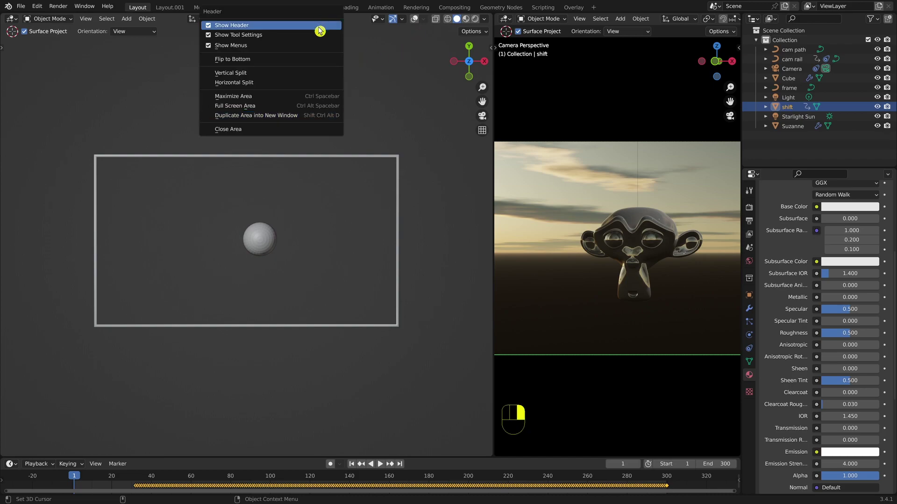
pyautogui.click(253, 116)
pyautogui.moveTo(230, 12); pyautogui.dragTo(272, 19)
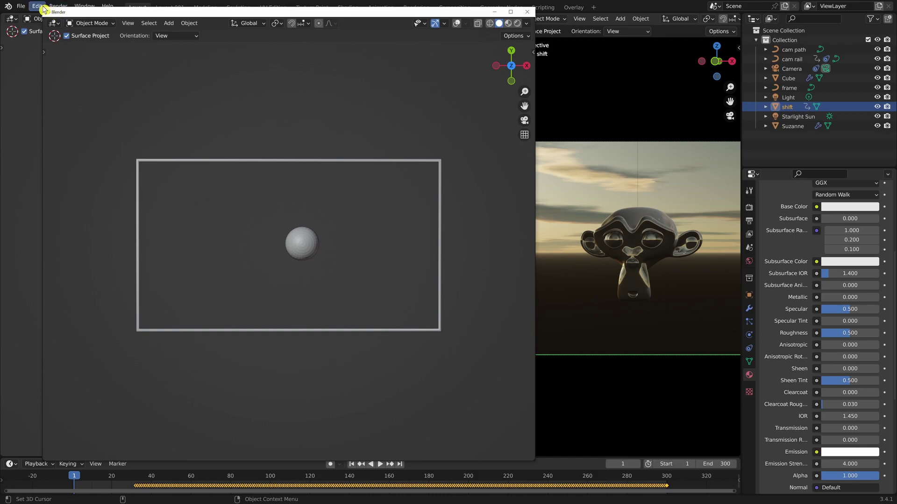
pyautogui.moveTo(43, 8); pyautogui.dragTo(92, 111)
pyautogui.moveTo(166, 112); pyautogui.dragTo(154, 34)
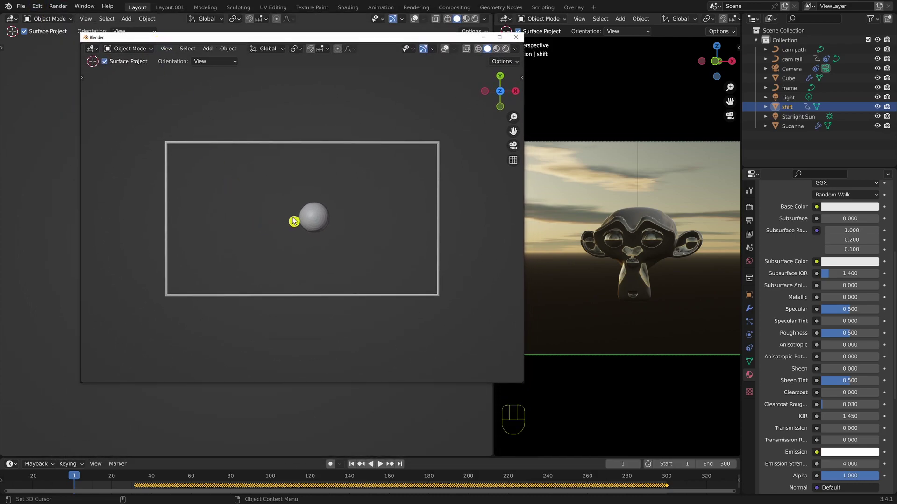
# Step: Enlarge the frame and sphere in the floating window and widen the camera viewport in the main window
pyautogui.scroll(2, 305, 214)
pyautogui.keyDown('shift'); pyautogui.moveTo(292, 224); pyautogui.dragTo(265, 226, button='middle'); pyautogui.keyUp('shift')
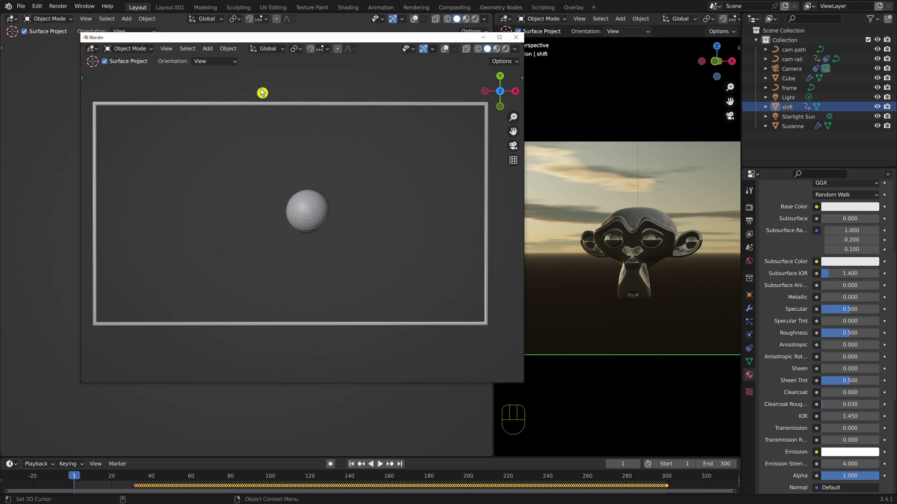
pyautogui.moveTo(281, 39); pyautogui.dragTo(446, 231)
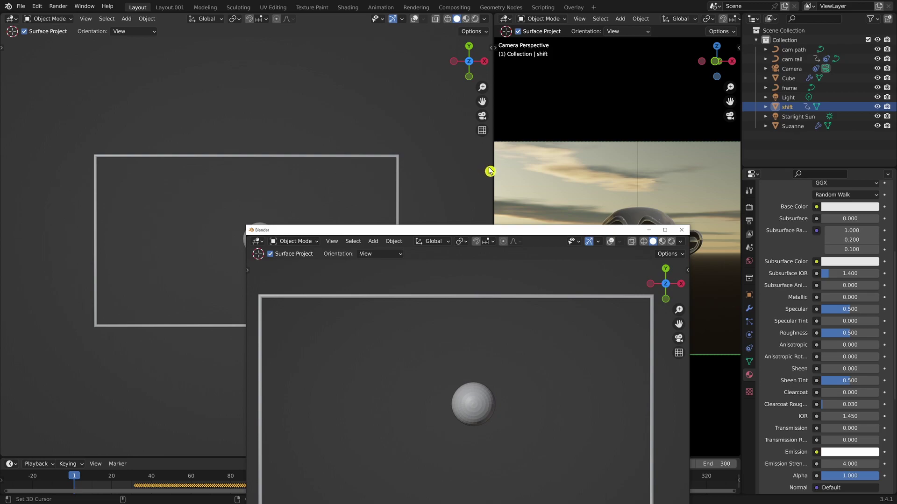
pyautogui.moveTo(492, 168); pyautogui.dragTo(285, 175)
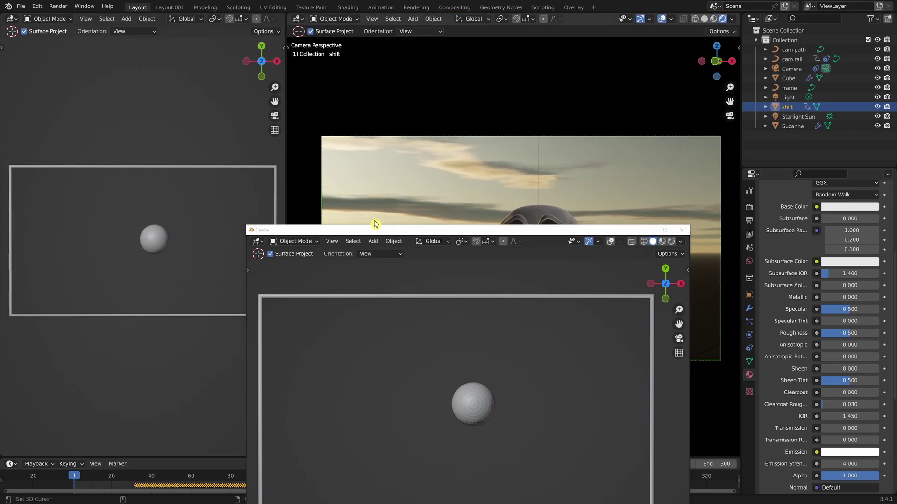
# Step: Switch the floating window to Rendered shading and lay it over the camera view so the frame matches the camera border
pyautogui.moveTo(380, 231); pyautogui.dragTo(233, 74)
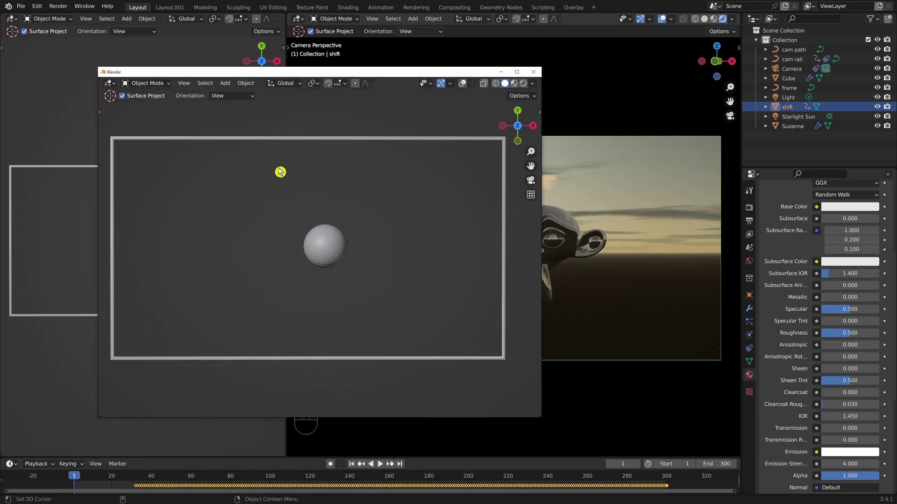
pyautogui.press('z')
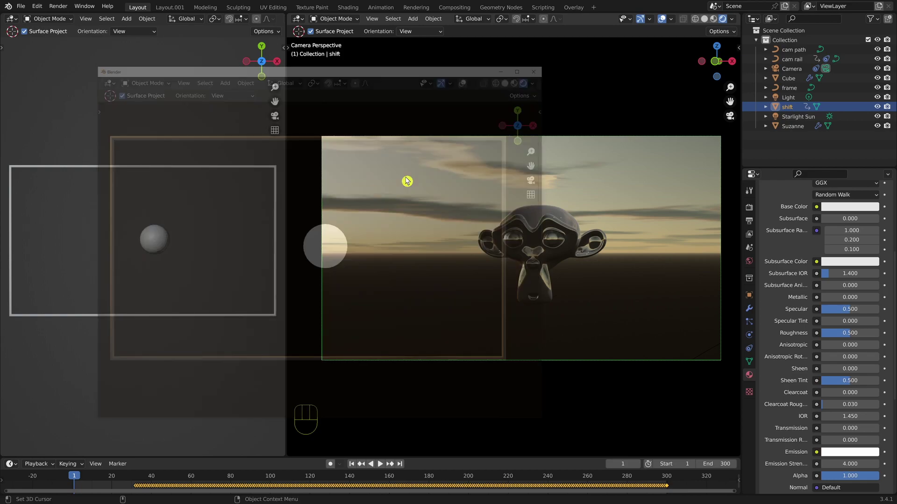
pyautogui.moveTo(202, 75); pyautogui.dragTo(415, 81)
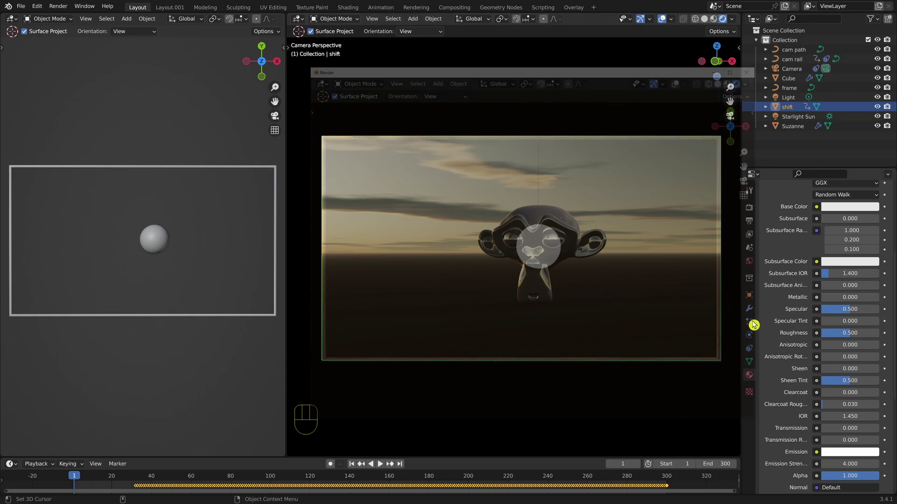
# Step: Clear the shift sphere's location keyframes and realign the floating window over the camera view
pyautogui.moveTo(469, 74); pyautogui.dragTo(186, 119)
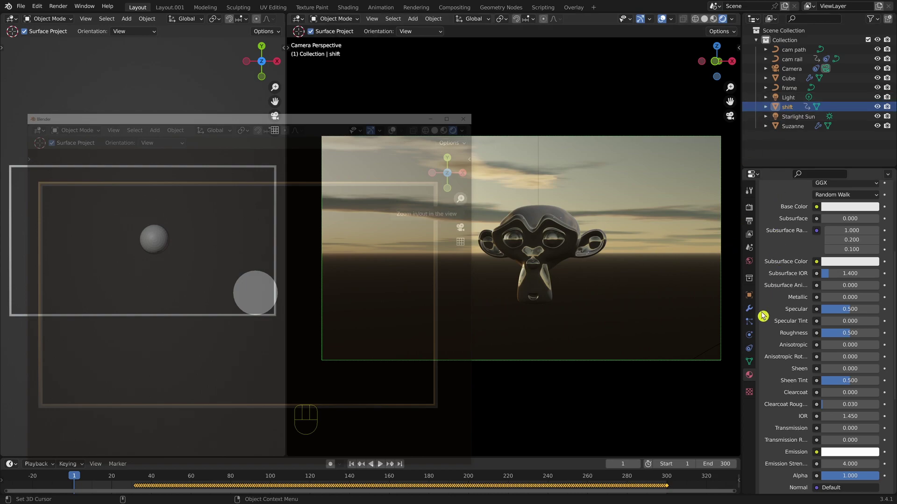
pyautogui.click(748, 298)
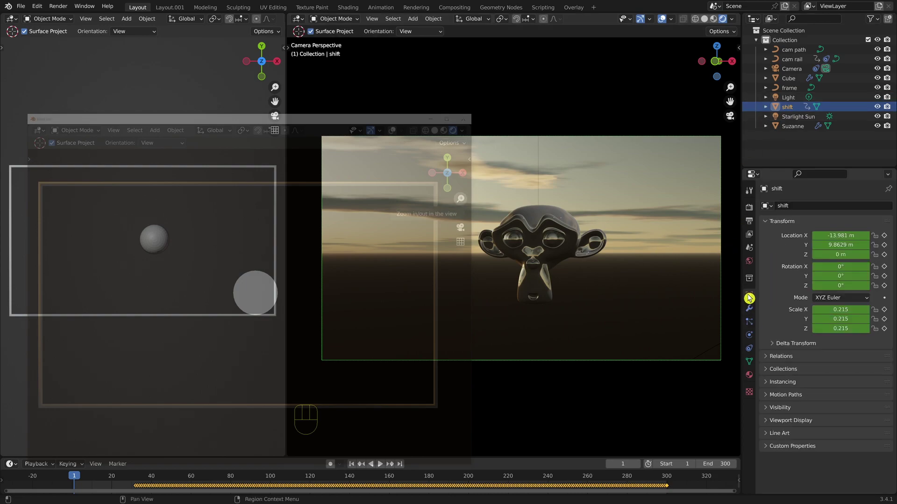
pyautogui.rightClick(827, 236)
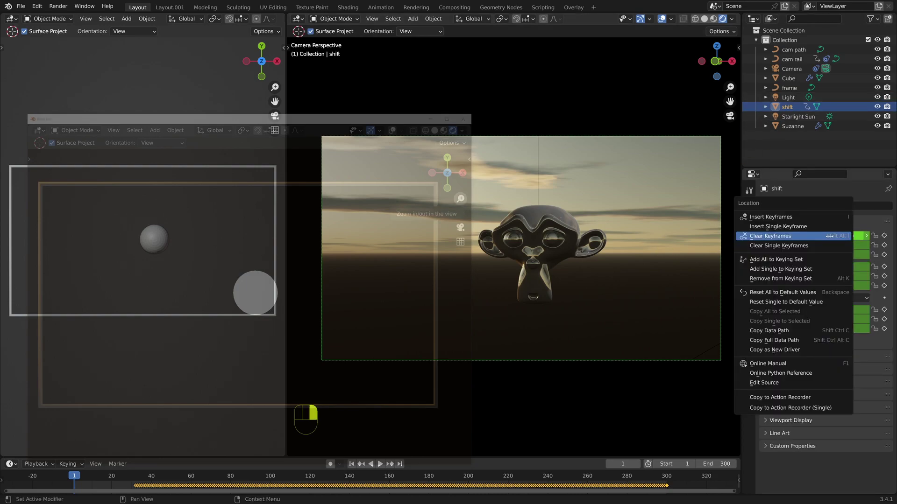
pyautogui.click(773, 237)
pyautogui.moveTo(243, 125); pyautogui.dragTo(524, 77)
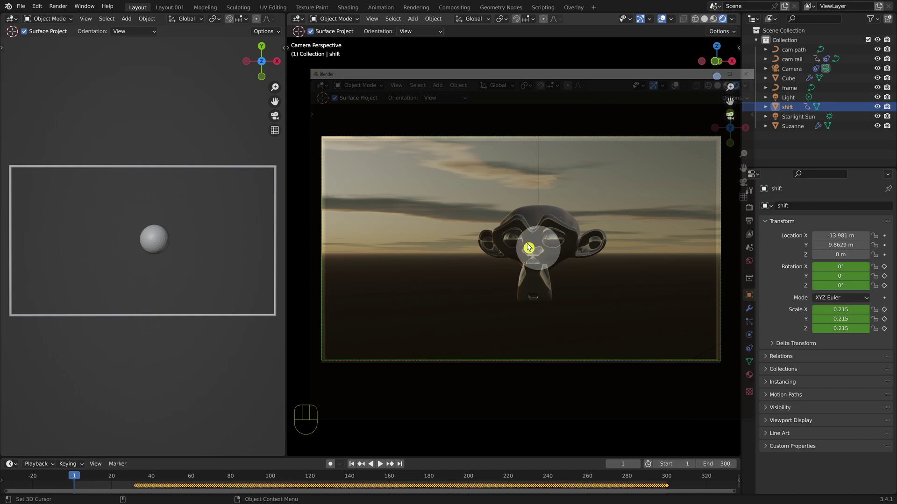
# Step: Rehearse moving the shift sphere in the overlay window during playback, recentre it in the frame, and return to frame 1
pyautogui.press('space')
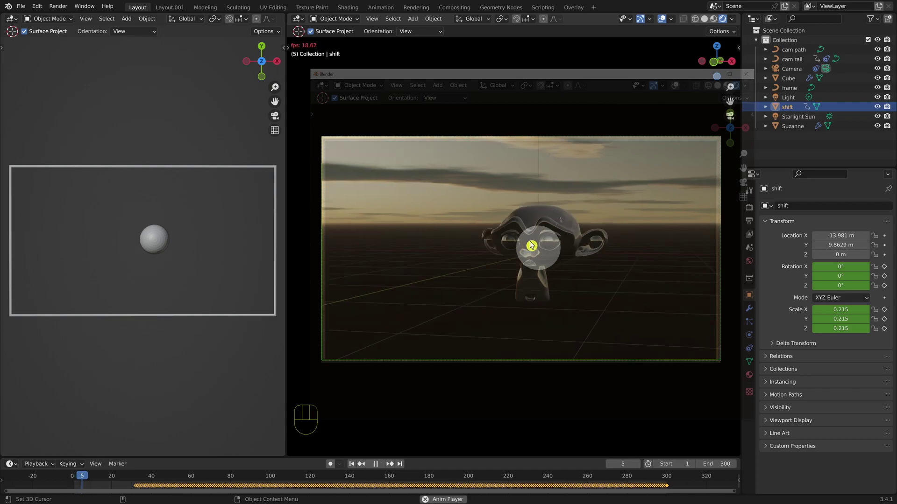
pyautogui.press('g')
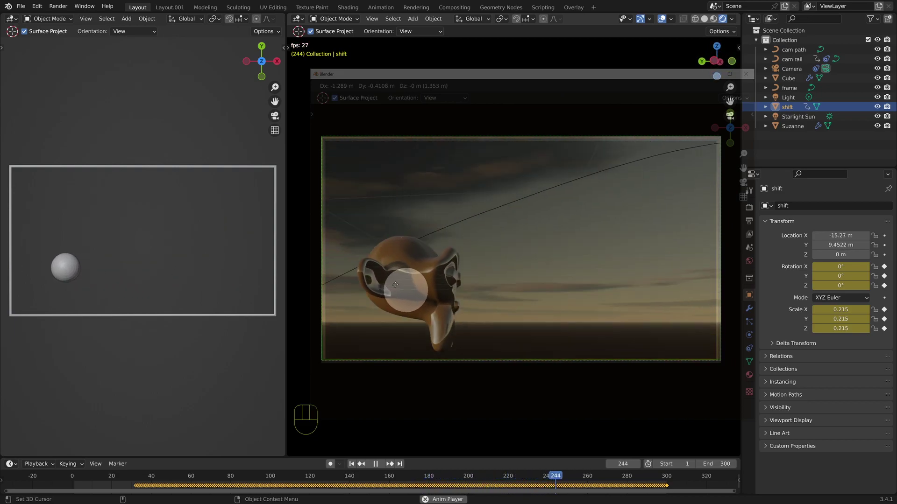
pyautogui.click(401, 286)
pyautogui.press('space')
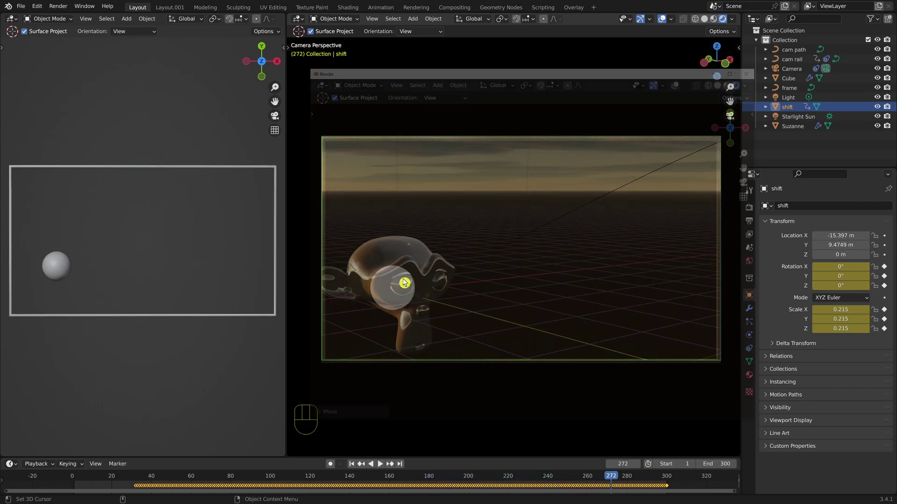
pyautogui.press('g')
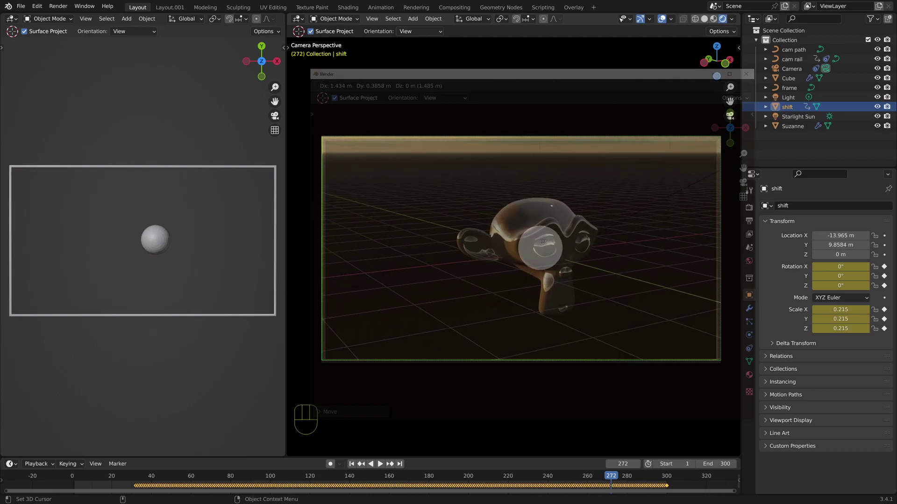
pyautogui.click(546, 246)
pyautogui.hotkey('shift', 'Left')
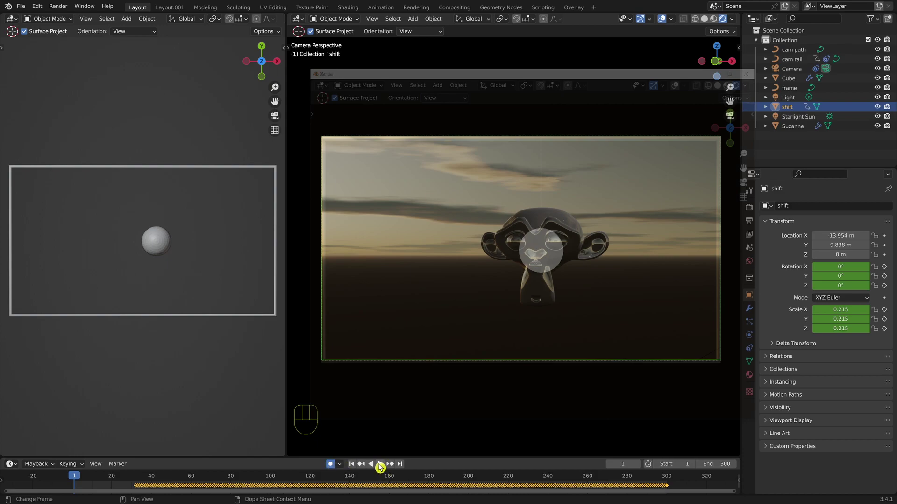
# Step: Try to record the shift sphere's movement with auto keying during playback from frame 1
pyautogui.click(379, 465)
pyautogui.press('g')
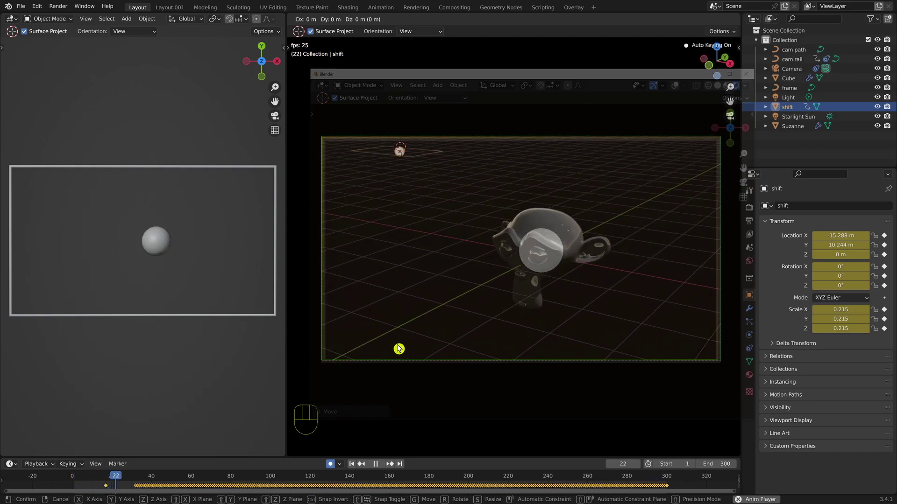
pyautogui.press('space')
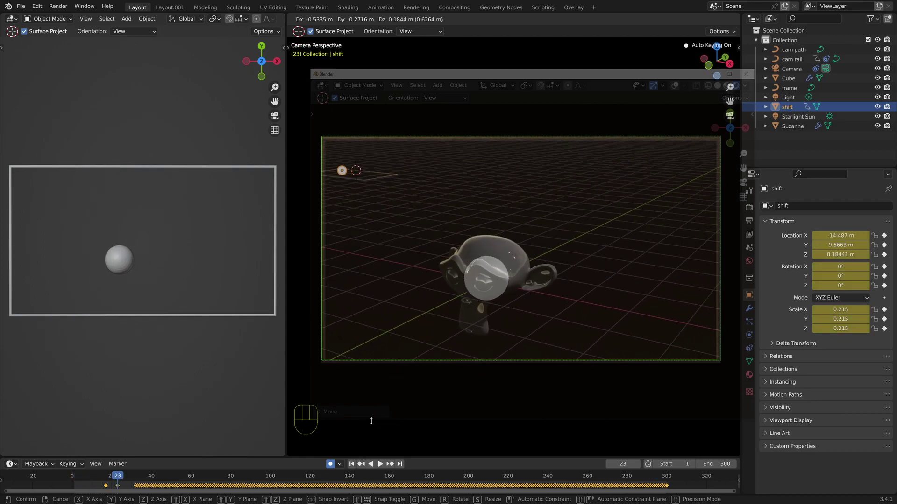
pyautogui.click(357, 425)
pyautogui.press('space')
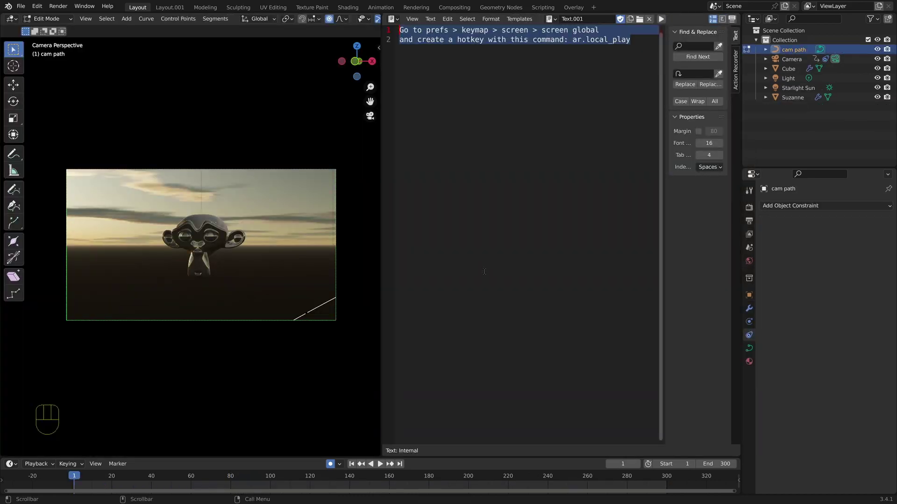
# Step: Show the Action Recorder sidebar in the viewport and expand the Screen (Global) keymap in the Preferences
pyautogui.press('n')
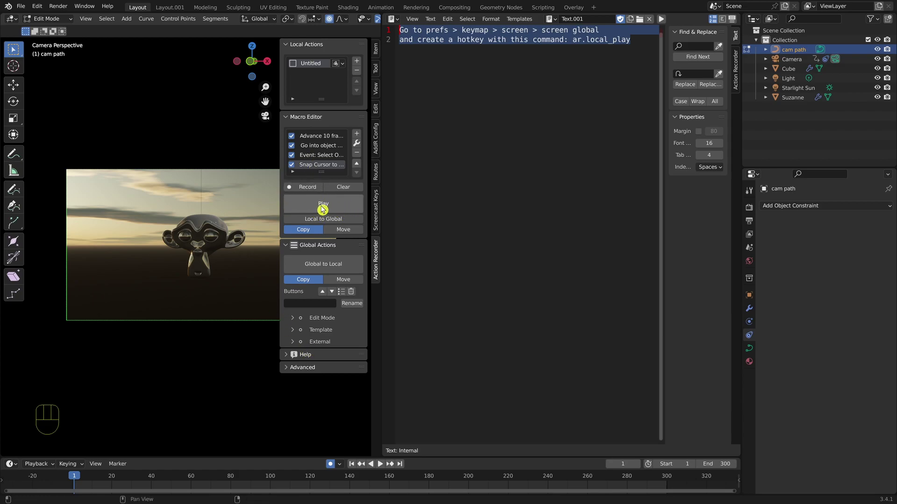
pyautogui.rightClick(309, 204)
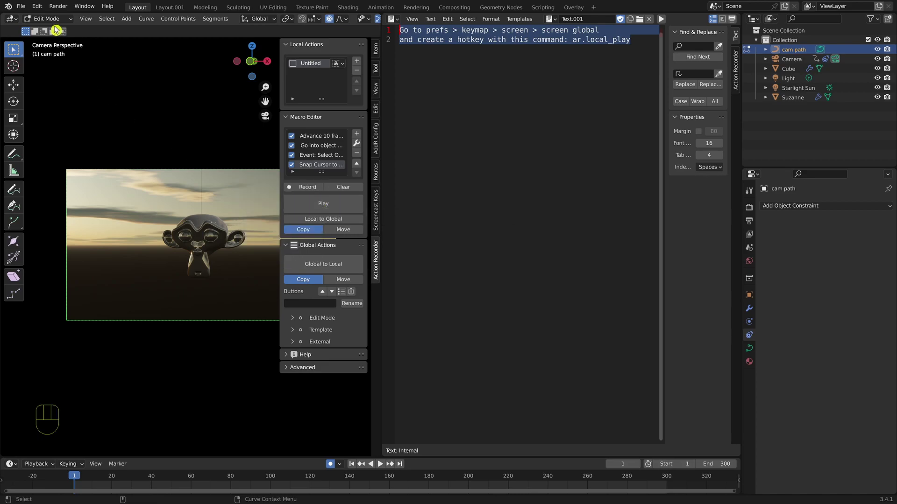
pyautogui.click(37, 6)
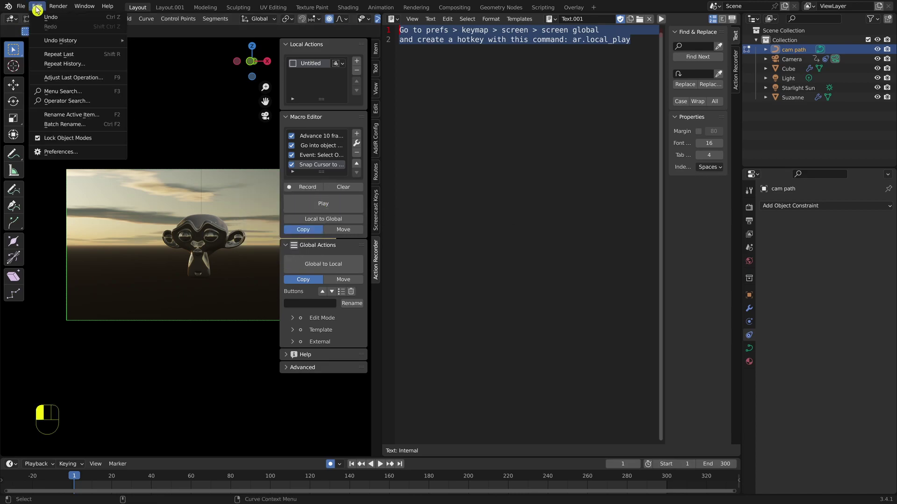
pyautogui.click(60, 152)
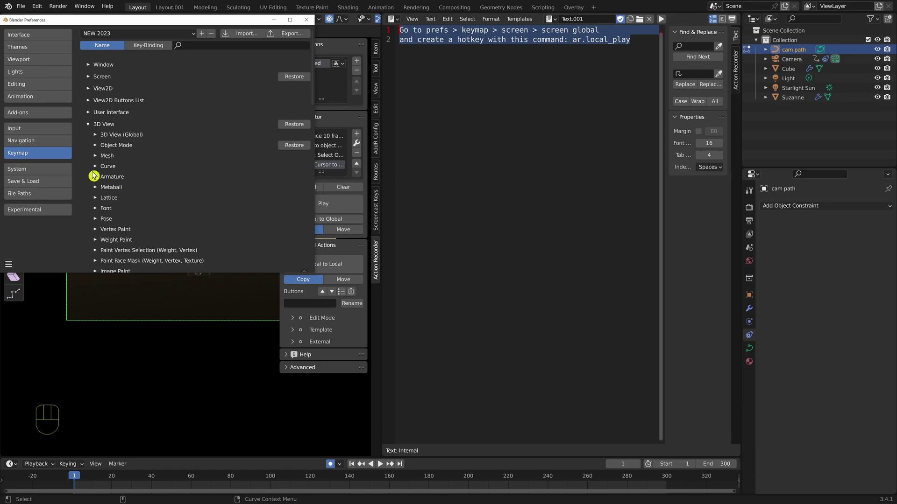
pyautogui.click(88, 77)
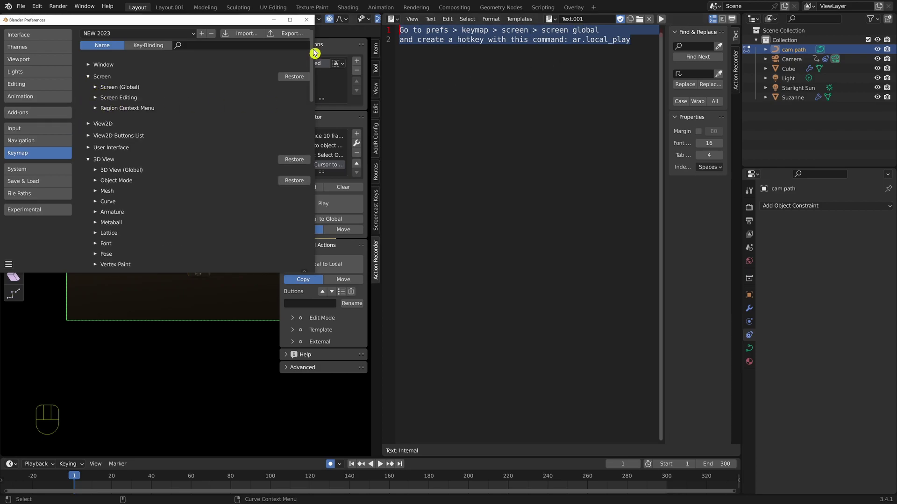
pyautogui.click(95, 87)
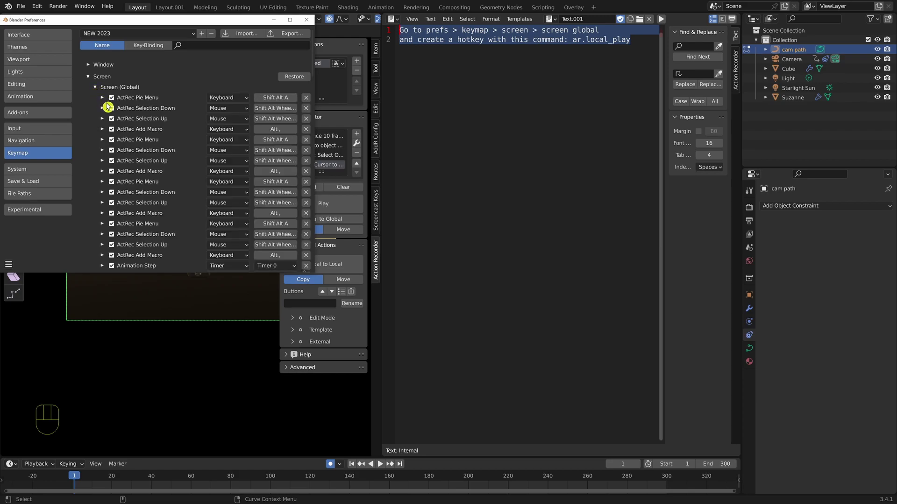
# Step: Add a new entry to the Screen (Global) keymap and set its command to ar.local_play
pyautogui.scroll(-10, 133, 198)
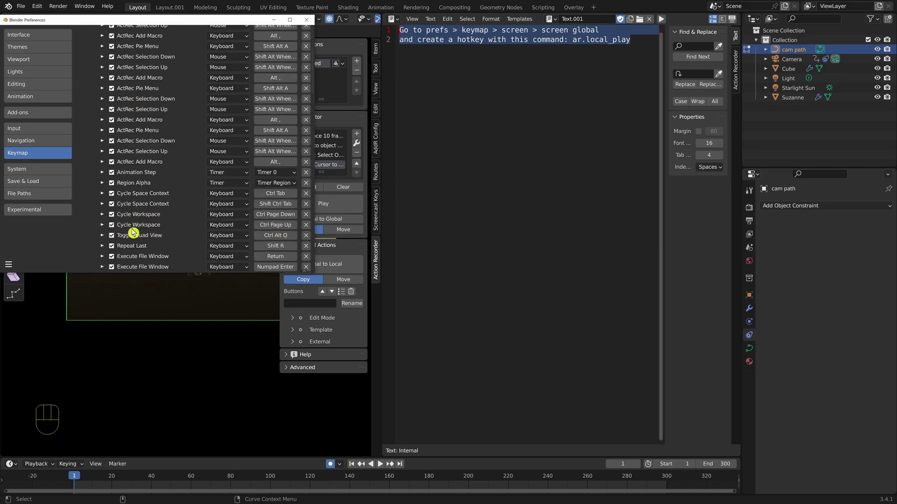
pyautogui.scroll(-6, 134, 227)
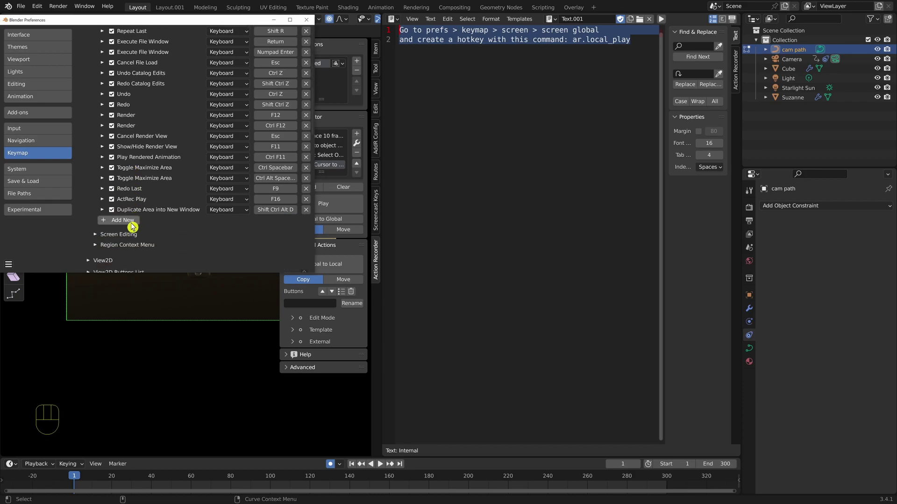
pyautogui.click(123, 220)
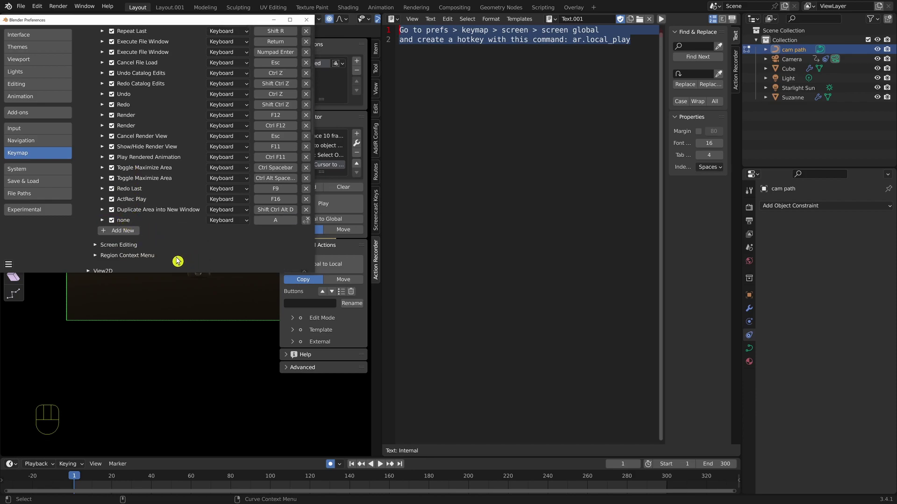
pyautogui.click(102, 220)
pyautogui.scroll(-2, 101, 221)
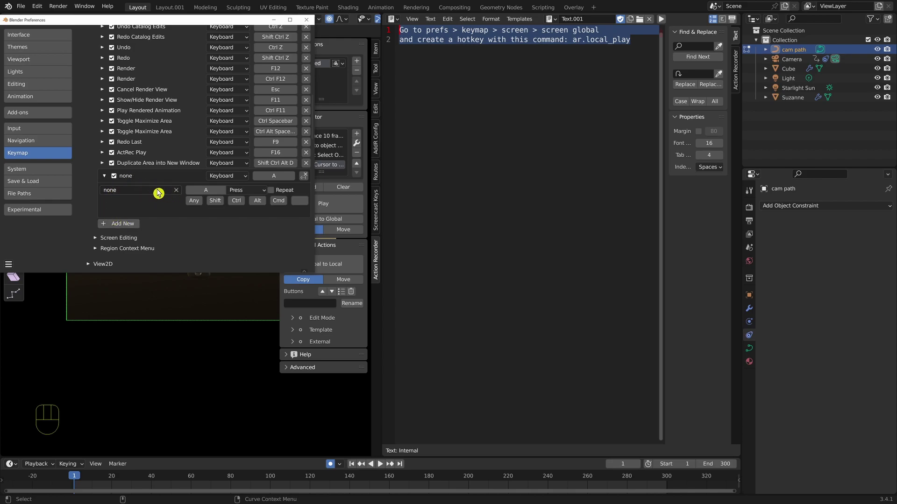
pyautogui.click(176, 192)
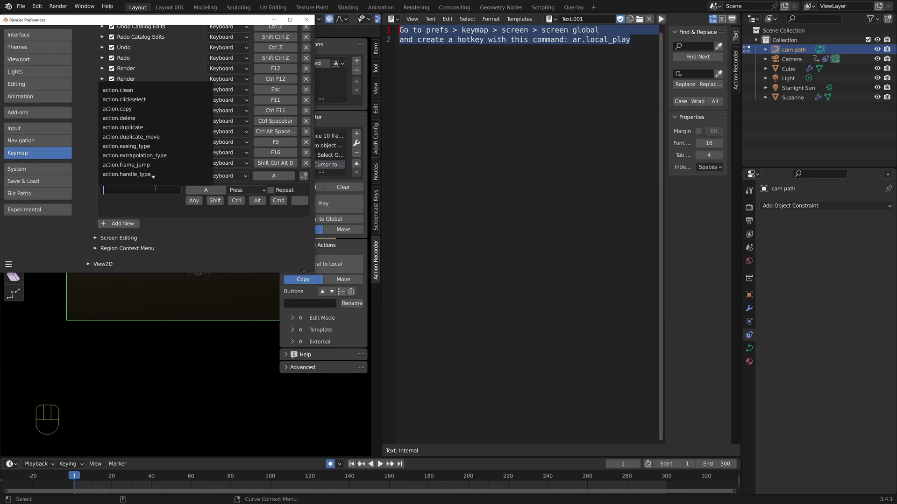
pyautogui.write('ar.')
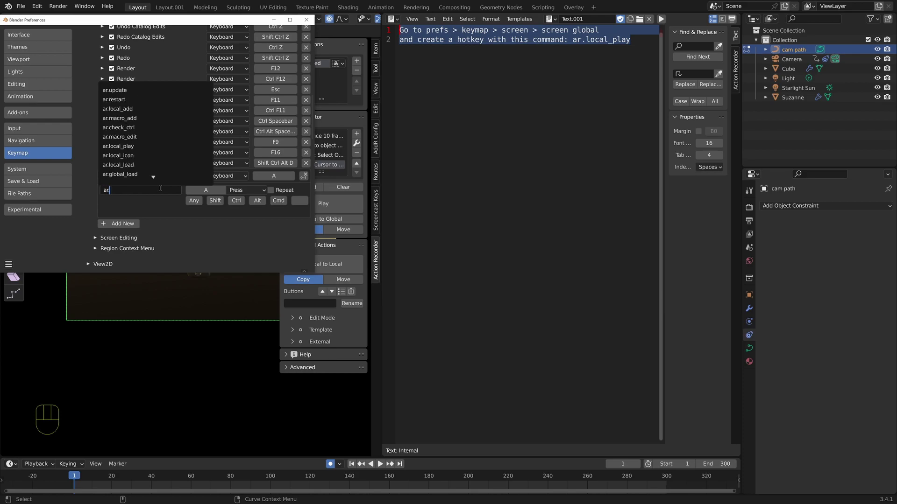
pyautogui.write('loca')
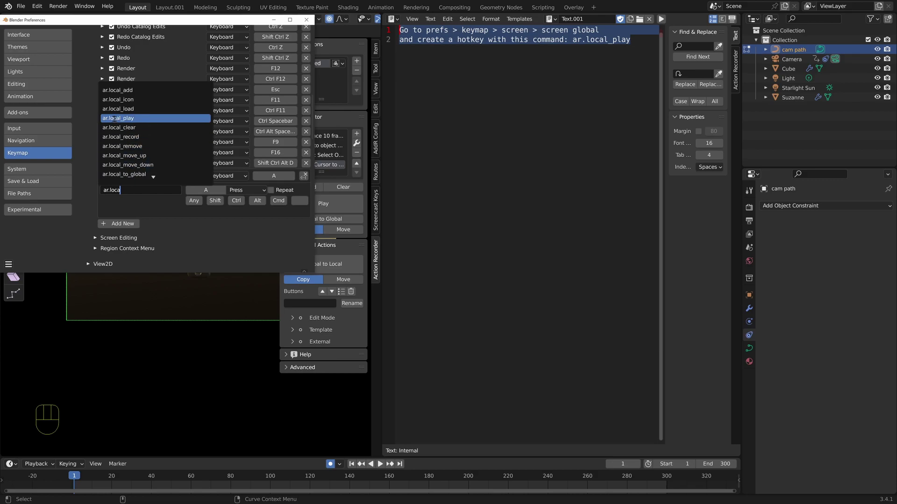
pyautogui.click(114, 119)
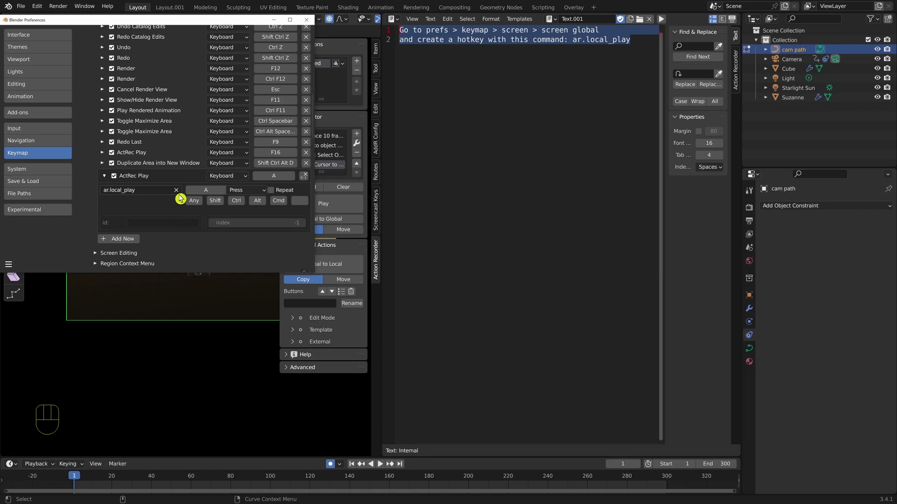
# Step: Assign F14 as the hotkey of the new ar.local_play entry and close the Preferences
pyautogui.click(208, 191)
pyautogui.press('F14')
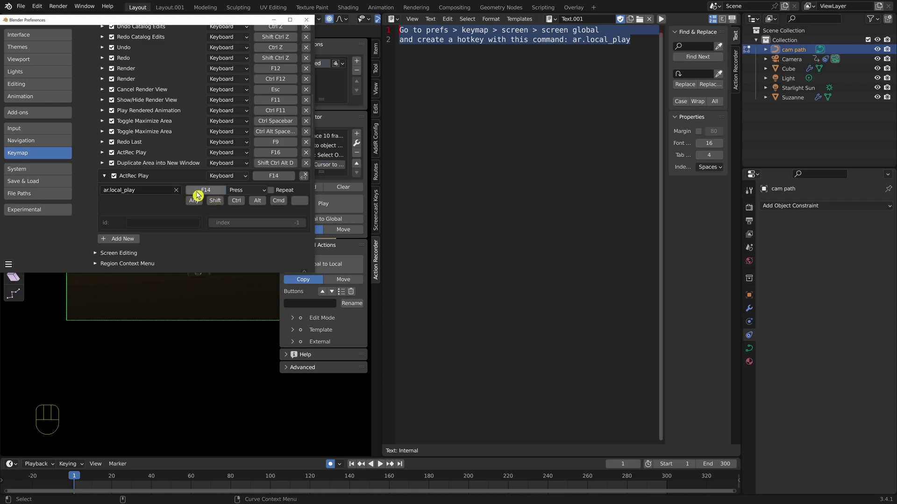
pyautogui.click(305, 20)
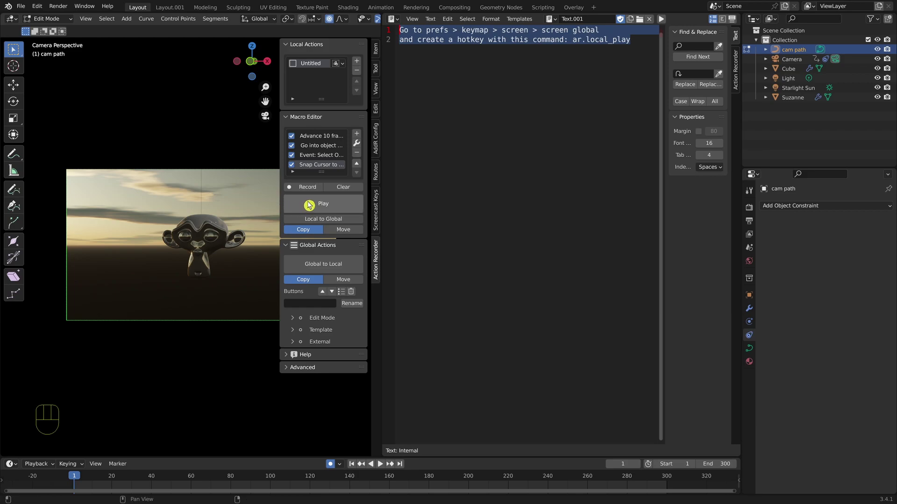
# Step: Remove the shortcut from the Macro Editor's Play command and check that command's shortcut options again
pyautogui.rightClick(310, 205)
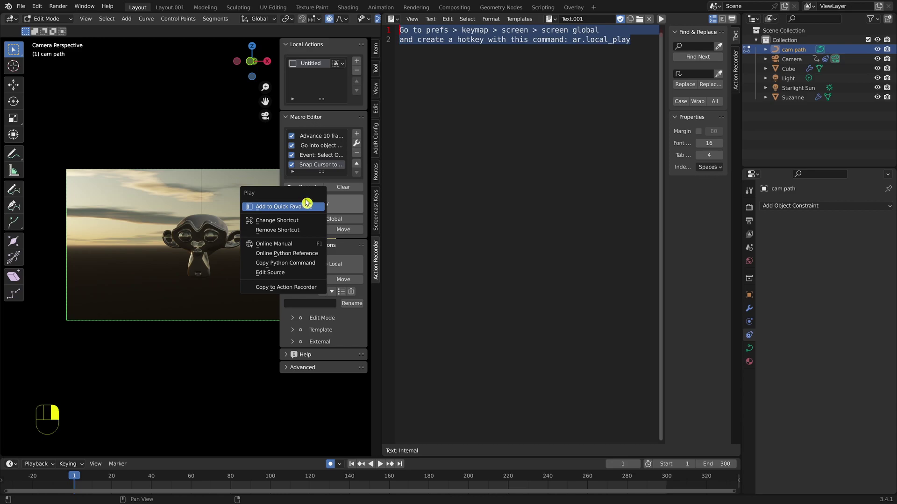
pyautogui.rightClick(289, 232)
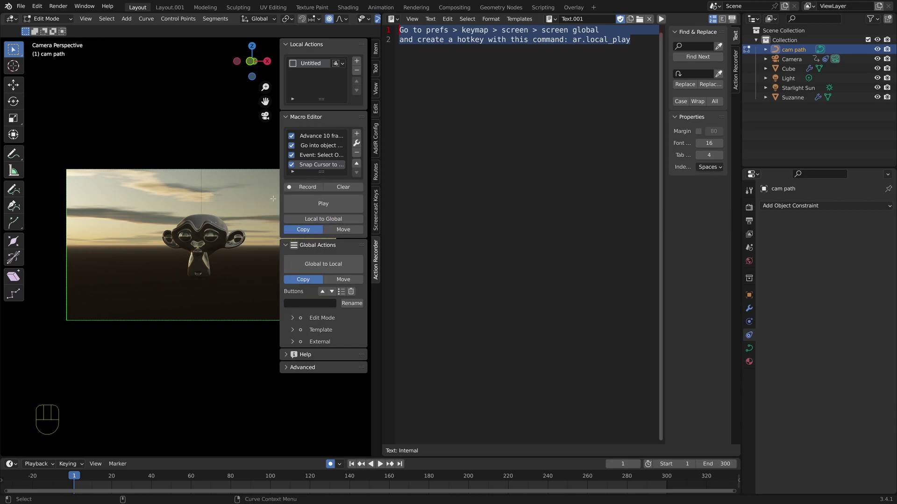
pyautogui.rightClick(304, 206)
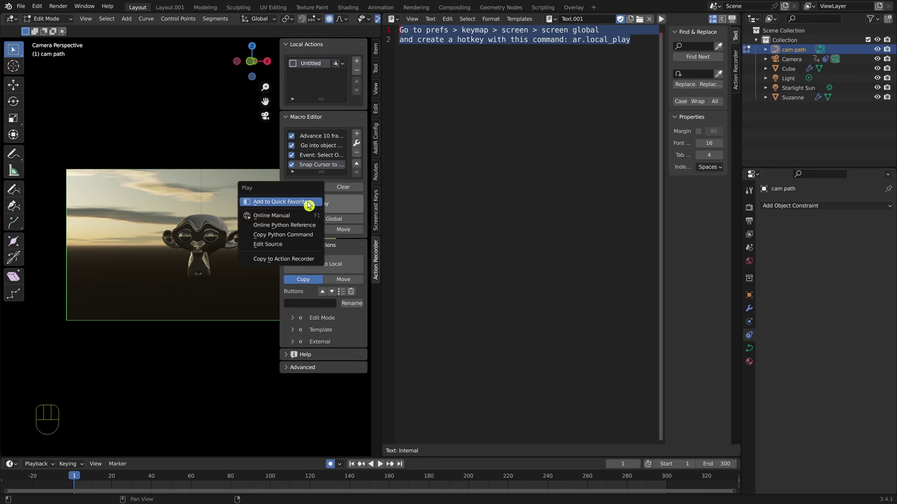
pyautogui.click(336, 204)
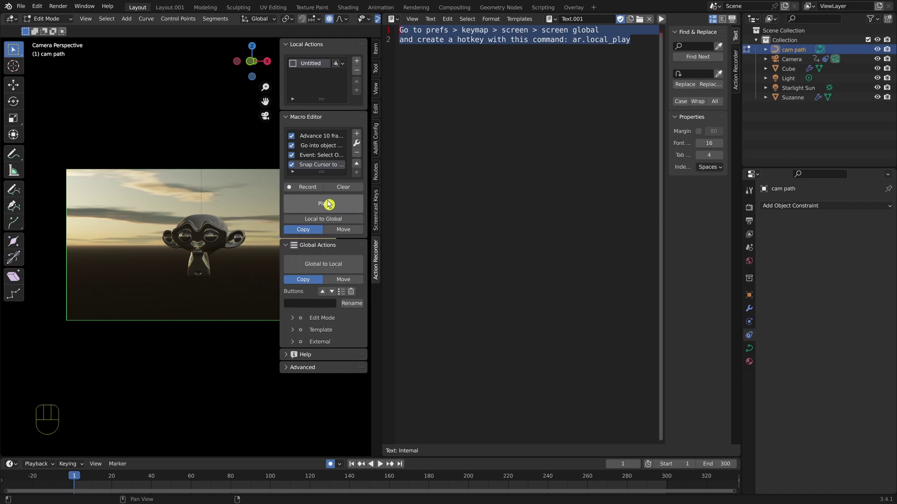